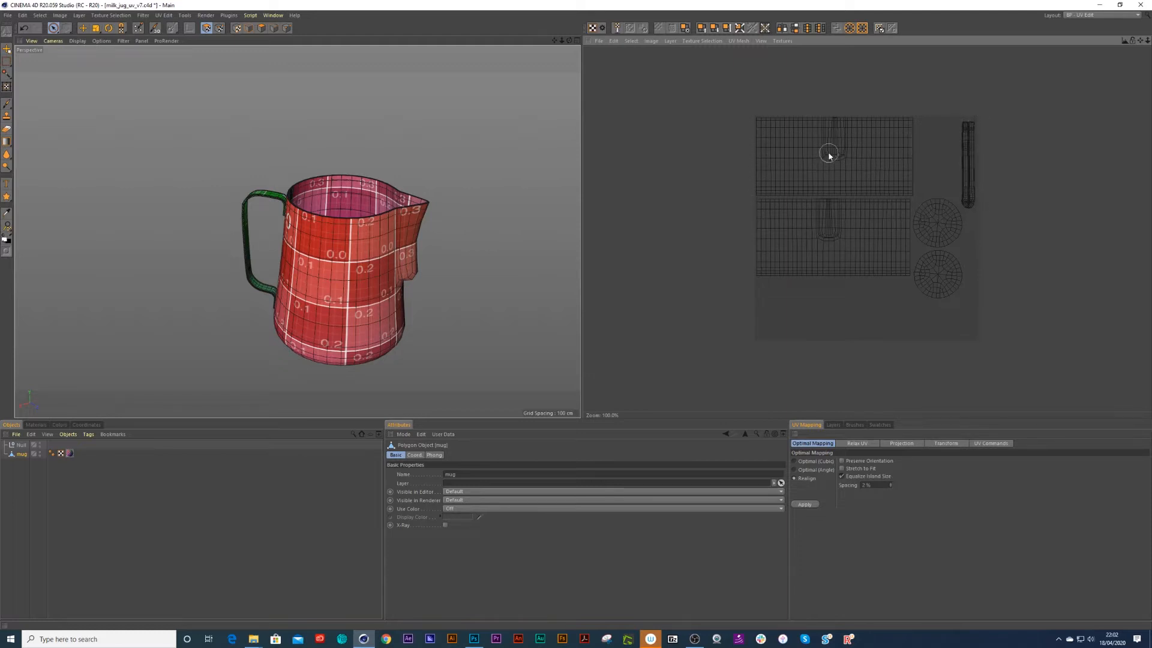
Step: Use Live Selection to select the jug handle's UV island and move it outside the UV canvas
left_click(54, 28)
left_click(848, 170)
key("u")
key("w")
left_click(968, 168)
key("u")
key("w")
key("e")
left_click_drag(969, 168, 1035, 196)
Step: Move the lower disc UV island above the other disc, and pick polygons on the jug's outer wall below the spout
left_click(942, 283)
key("u")
key("w")
key("e")
left_click_drag(942, 284, 951, 170)
left_click_drag(420, 288, 403, 300)
key("9")
left_click(404, 300)
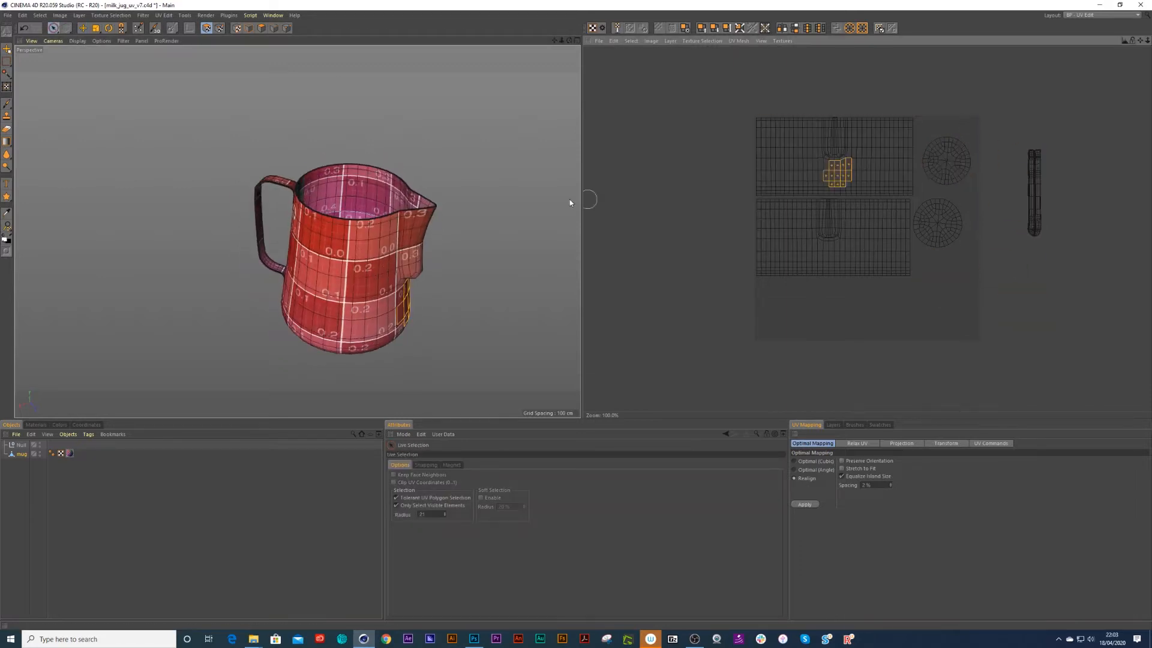
Step: Move both circular base UV islands outside the UV canvas, beneath the handle island
left_click(945, 229)
key("u")
key("w")
key("e")
left_click_drag(945, 229, 1030, 312)
left_click(946, 161)
key("u")
key("w")
key("e")
left_click_drag(946, 161, 1083, 271)
Step: Select the inner wall's whole UV island and move it down, away from the outer wall island
left_click(850, 240)
key("u")
key("w")
key("e")
left_click_drag(851, 240, 866, 270)
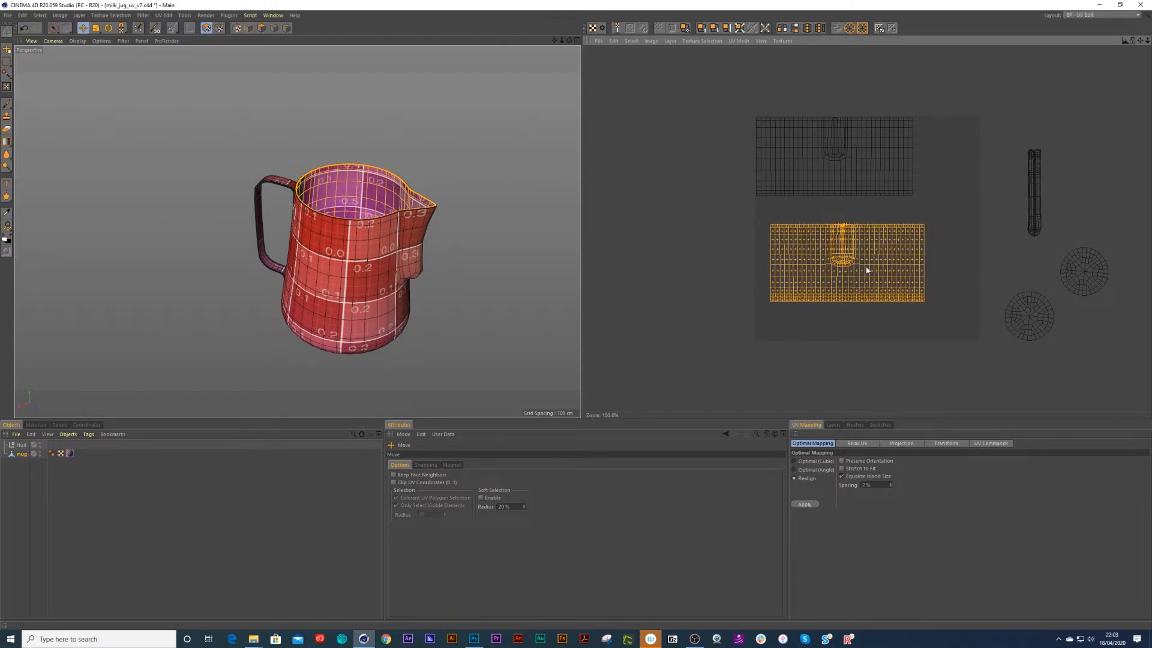
Step: Select all the UV islands and scale them down uniformly
key("ctrl+a")
key("t")
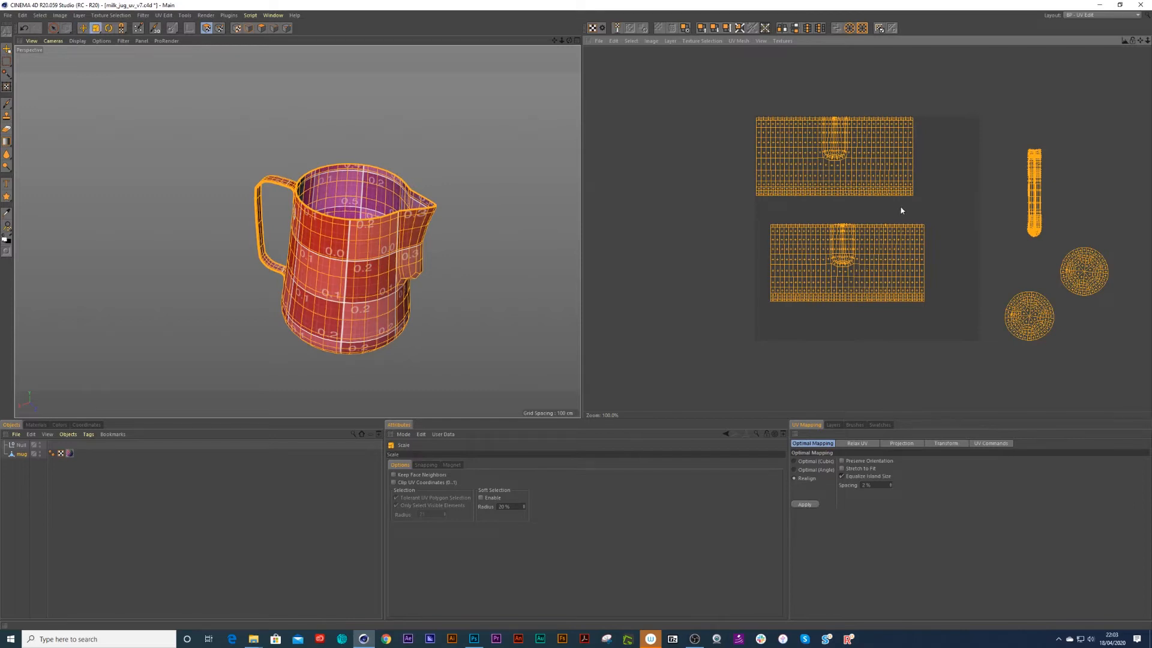
left_click_drag(907, 204, 863, 246)
key("9")
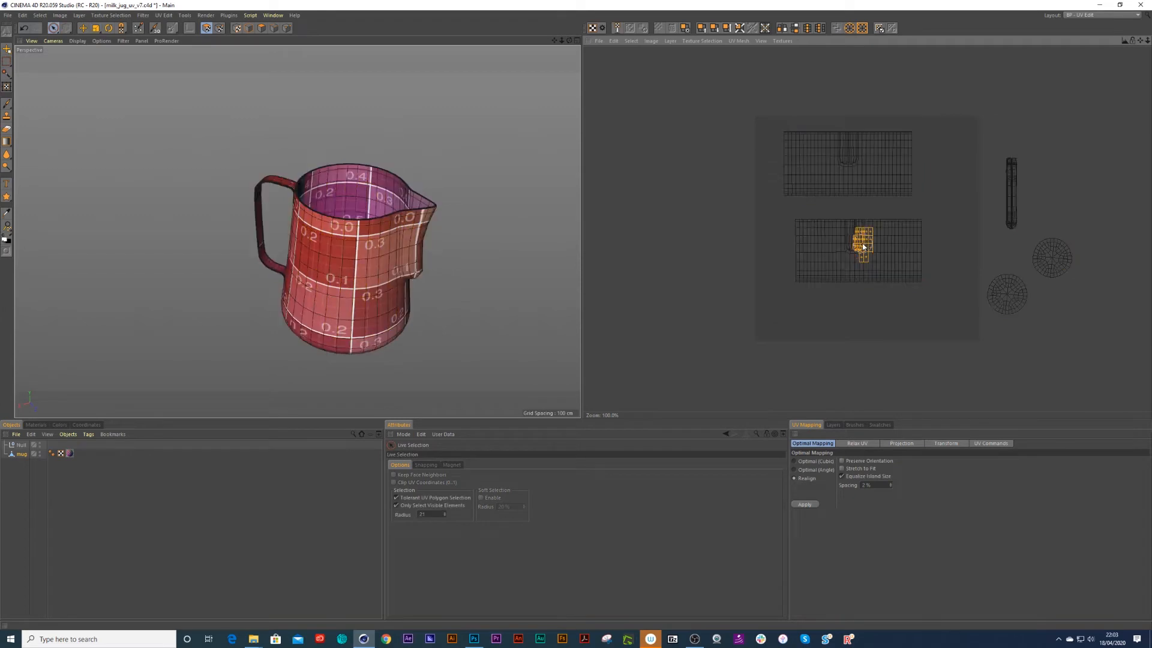
Step: Move the scaled inner wall UV island down until it sits below the outer wall island in line with it
key("u")
key("w")
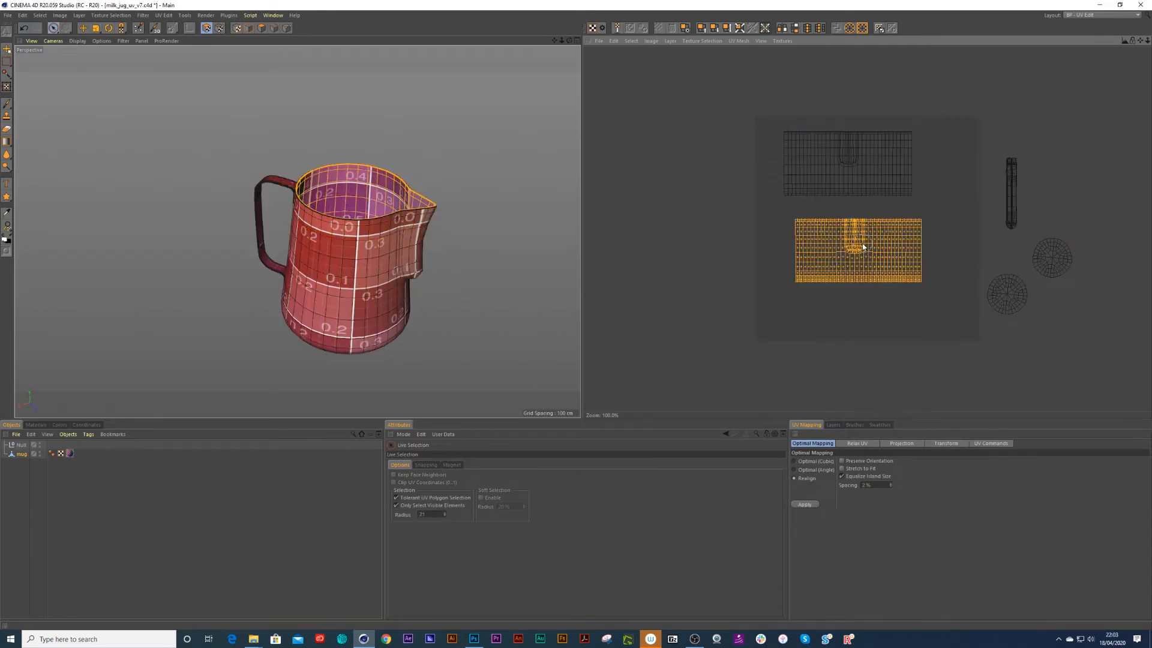
key("e")
left_click_drag(855, 259, 841, 282)
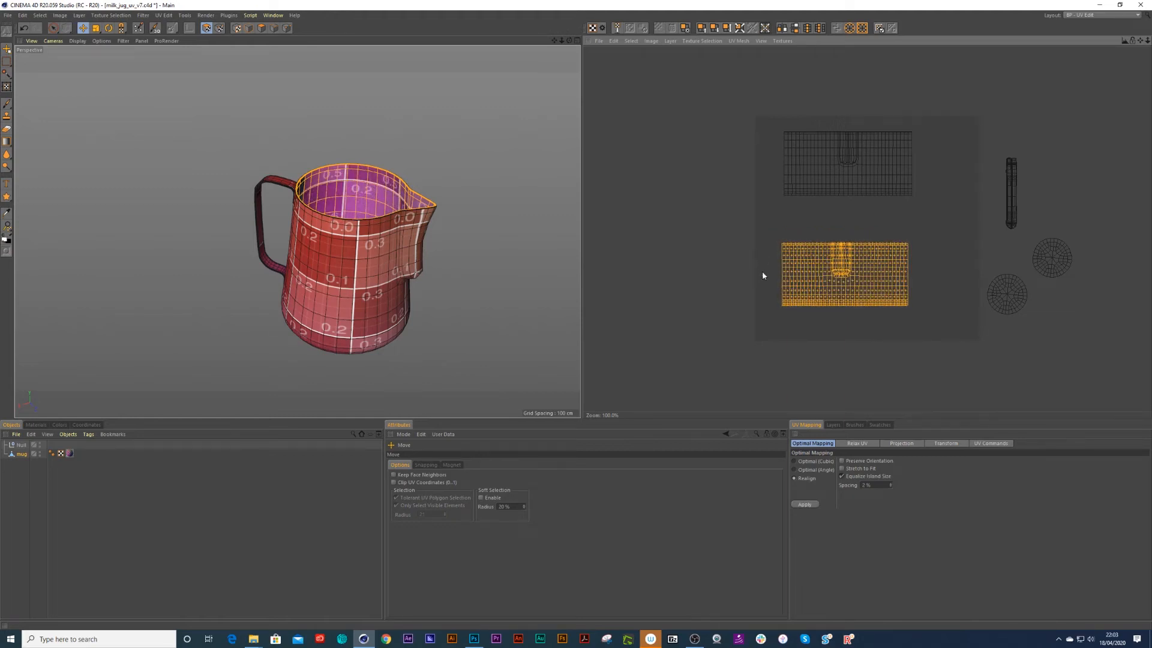
Step: Identify the UV disc of the jug's inner base and move it beside the inner wall island
key("space")
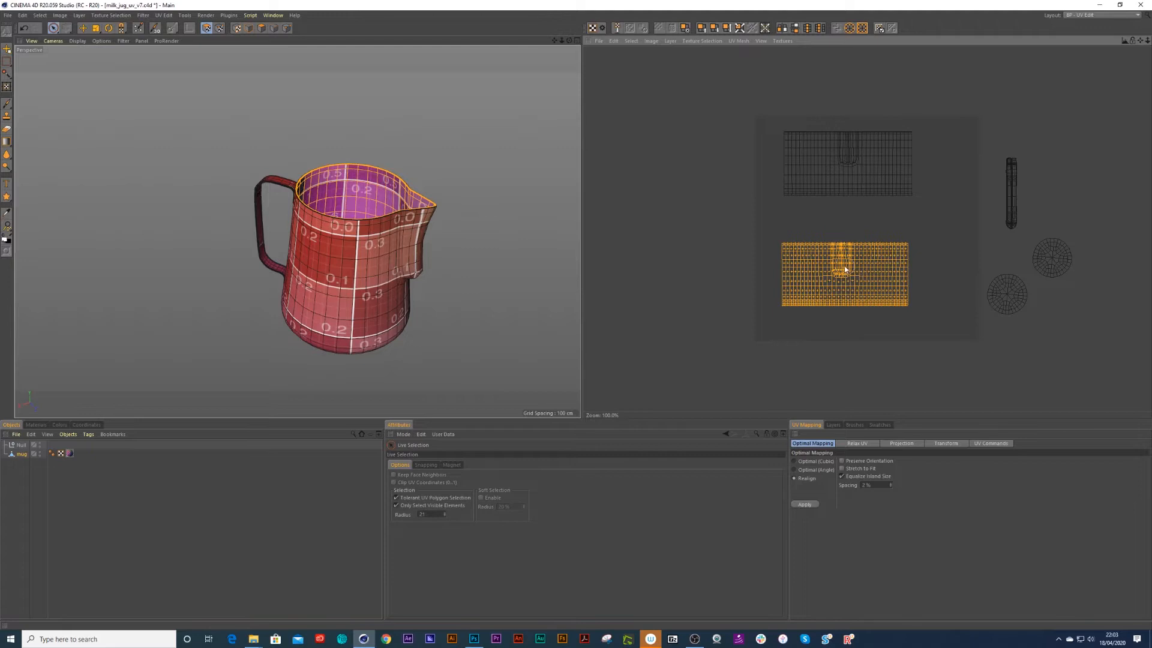
left_click(843, 264)
left_click_drag(532, 260, 687, 291)
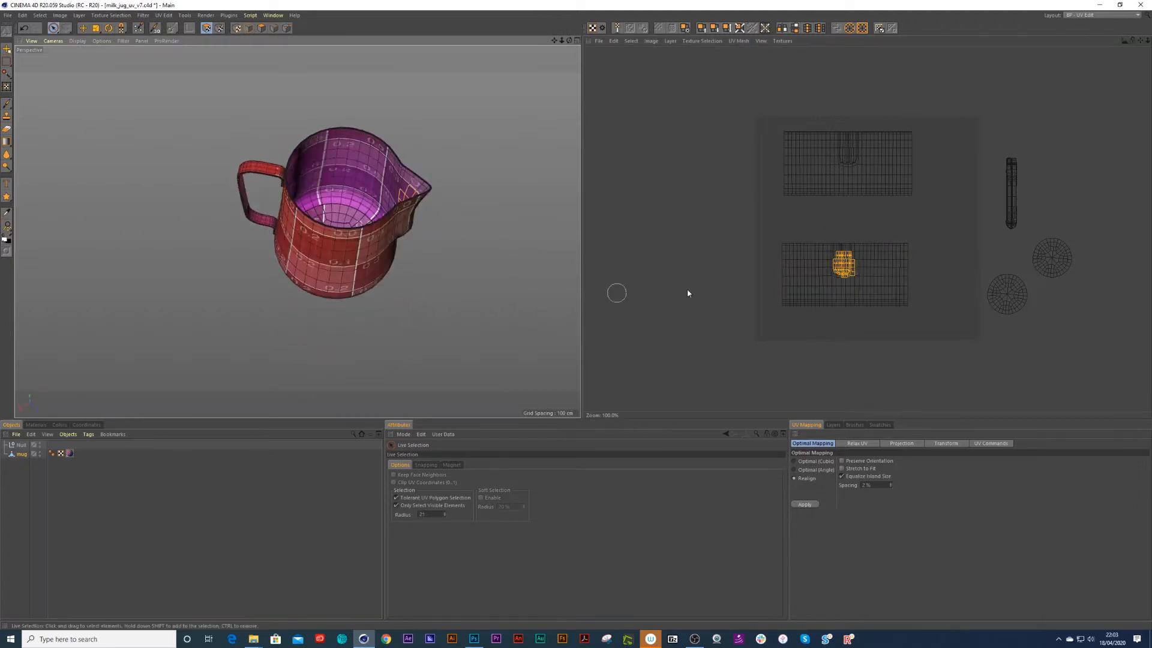
left_click(344, 212)
left_click(1055, 259)
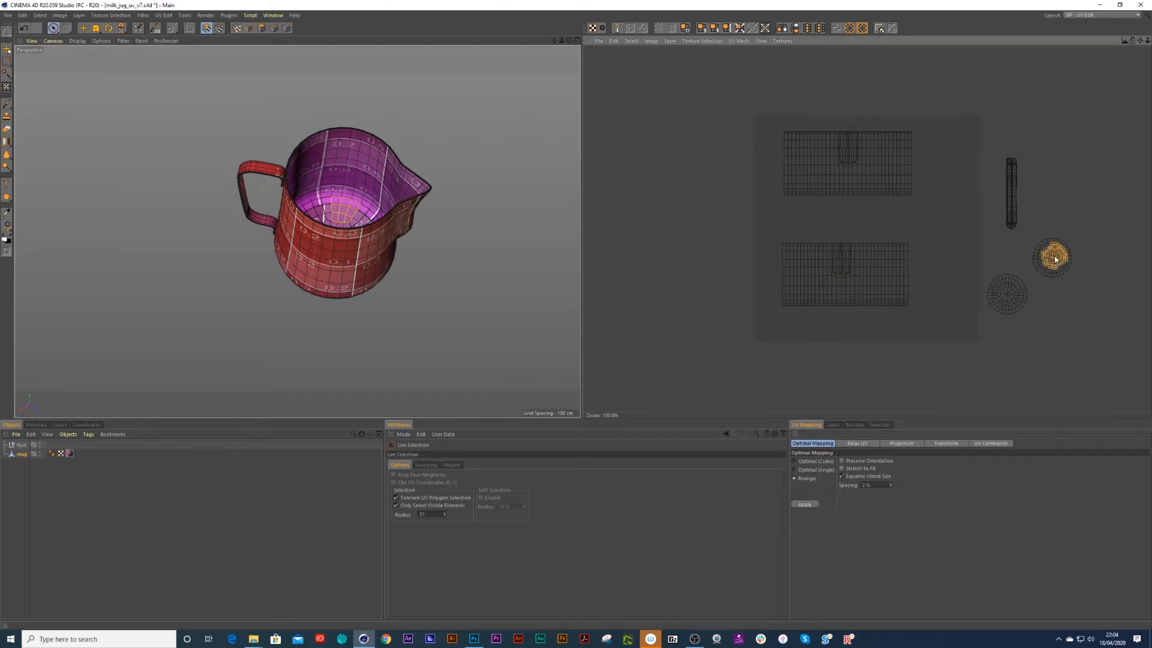
key("u")
key("w")
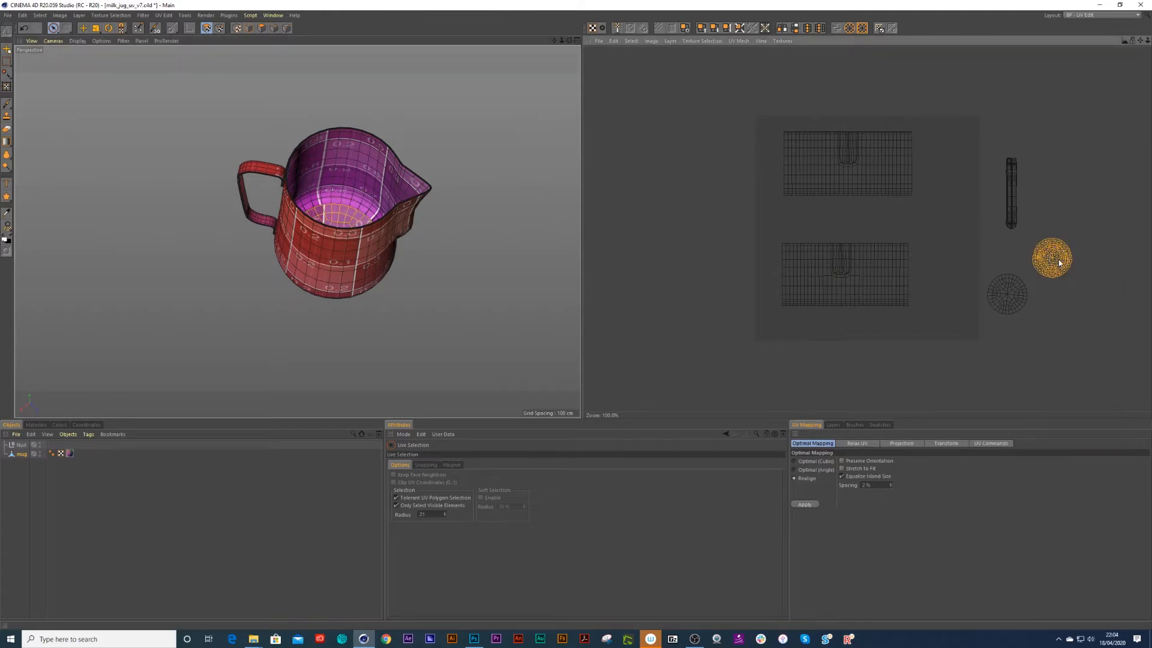
key("e")
left_click_drag(1058, 259, 938, 280)
Step: Select the outer wall's UV island and move it slightly down, aligned above the inner wall island
key("space")
left_click(847, 177)
double_click(847, 179)
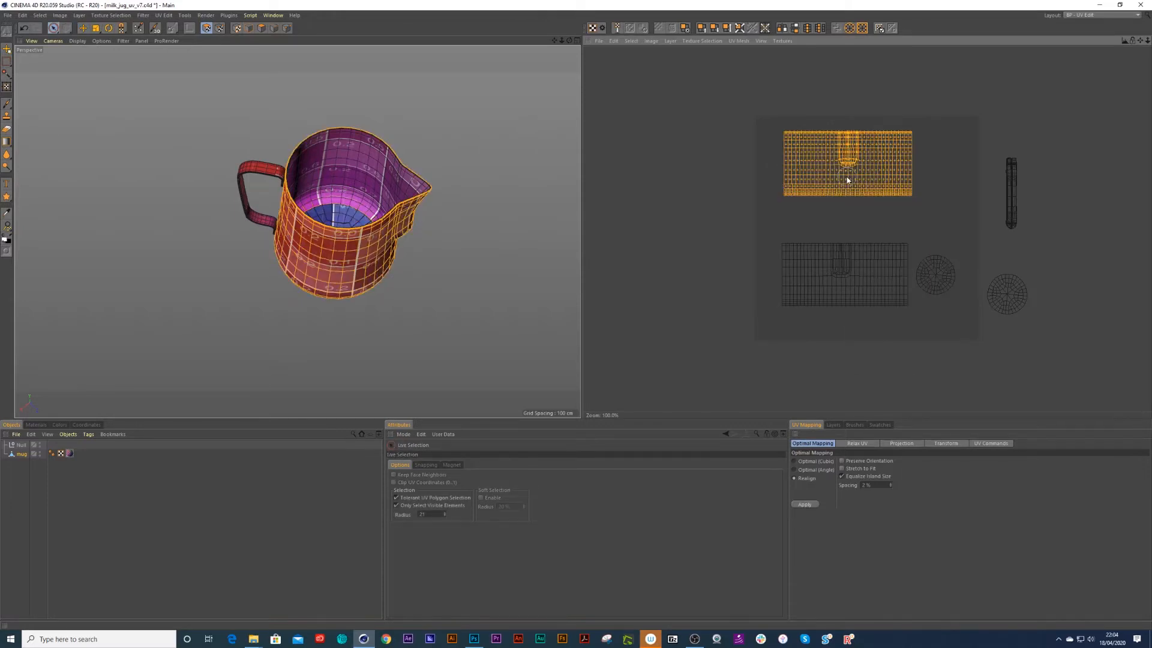
key("space")
left_click_drag(835, 188, 835, 197)
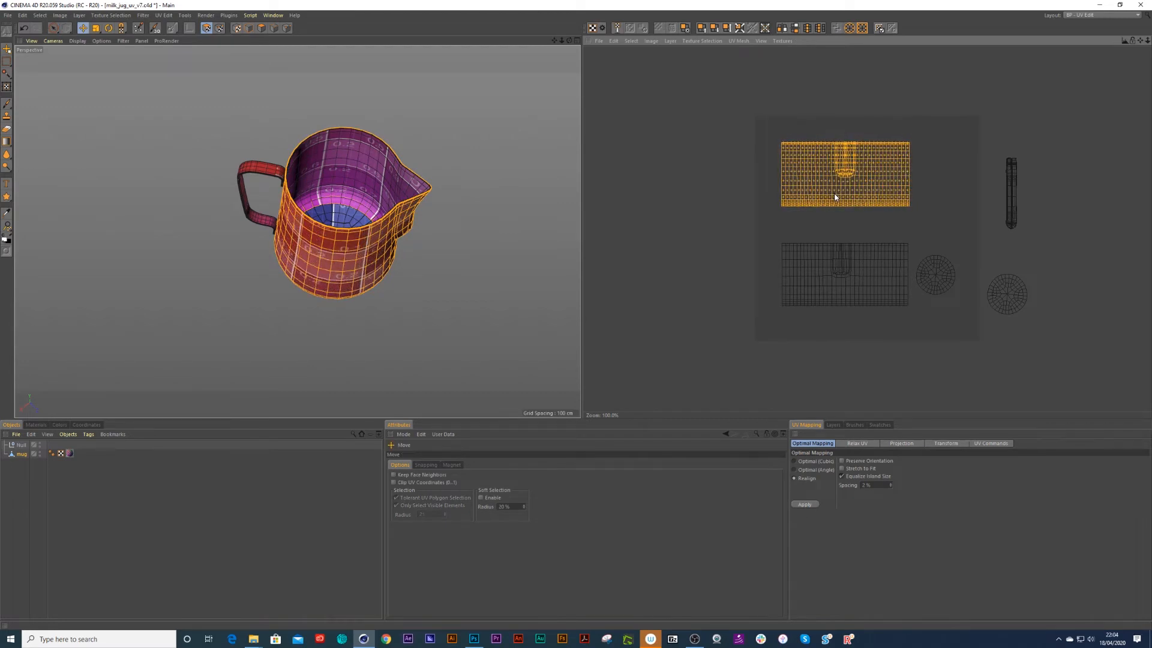
Step: Select the remaining base disc's UV island and move it beside the outer wall island
key("space")
left_click(1008, 294)
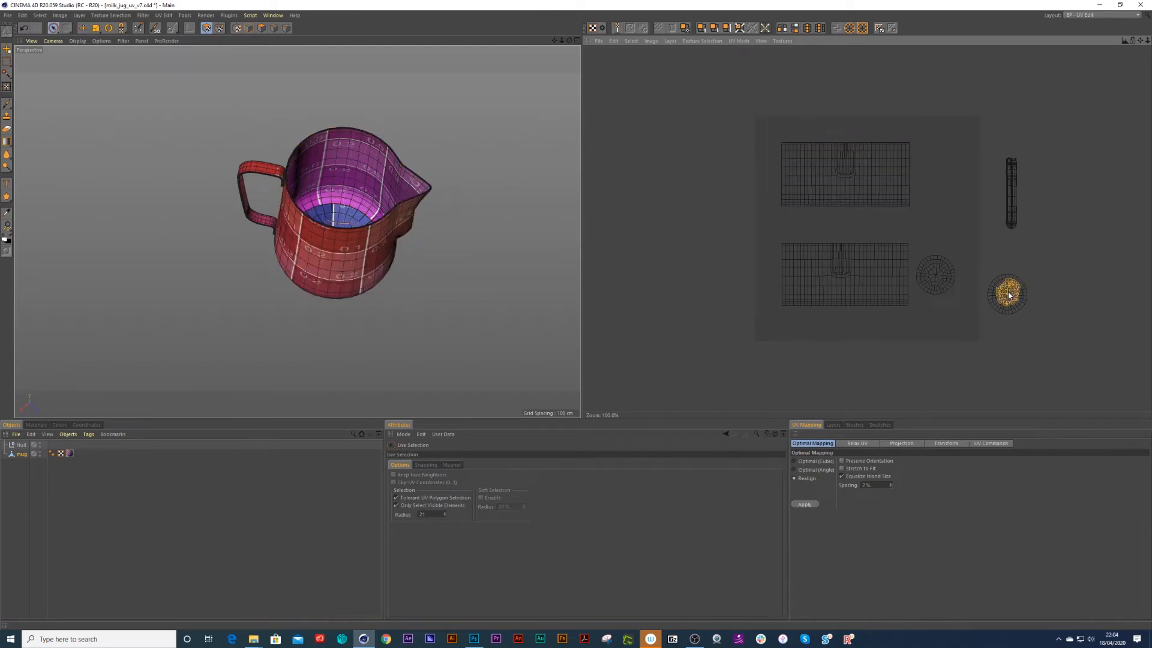
double_click(1008, 295)
key("space")
left_click_drag(1010, 297, 943, 180)
Step: Nudge both wall islands and both base discs further apart within the UV canvas
key("space")
double_click(854, 176)
key("space")
left_click_drag(847, 191, 840, 178)
key("space")
double_click(946, 176)
left_click_drag(946, 177, 940, 165)
double_click(866, 293)
left_click_drag(867, 293, 858, 298)
double_click(937, 280)
left_click_drag(936, 283, 932, 290)
Step: Move the handle's UV island upright into the canvas between the two base discs, and save the project
key("space")
left_click(1010, 196)
key("u")
key("w")
key("r")
left_click_drag(1067, 228, 961, 220)
key("ctrl+z")
key("e")
left_click(1018, 211)
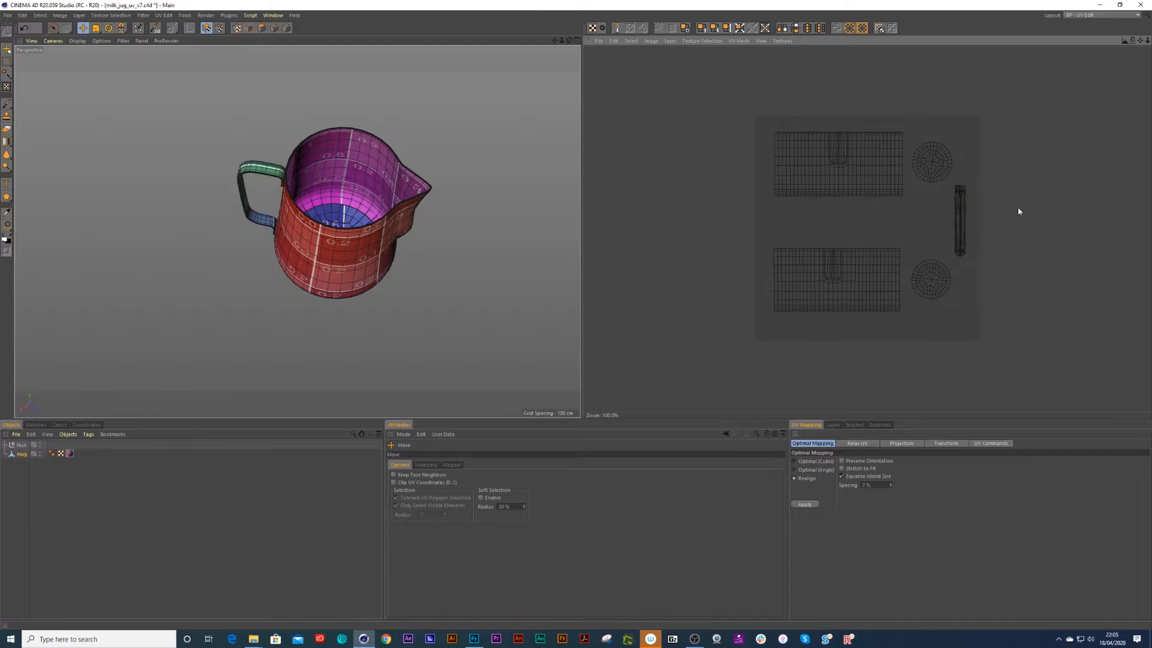
key("ctrl+s")
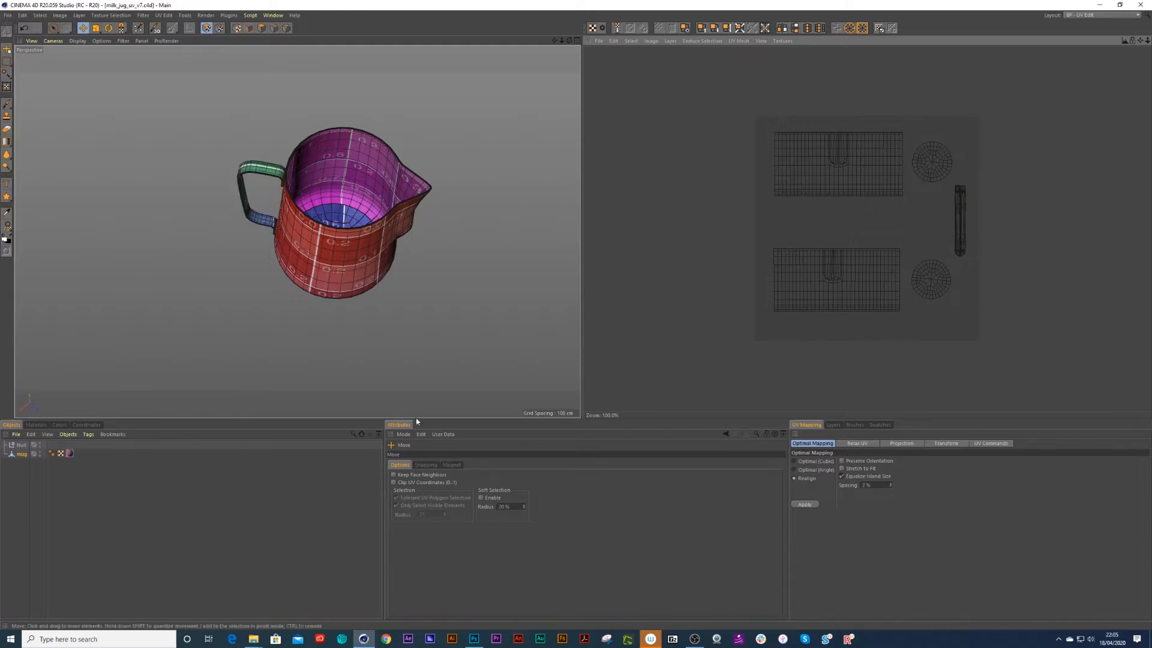
Step: Switch to the custom user layout and delete the unused dark Mat material
left_click(35, 425)
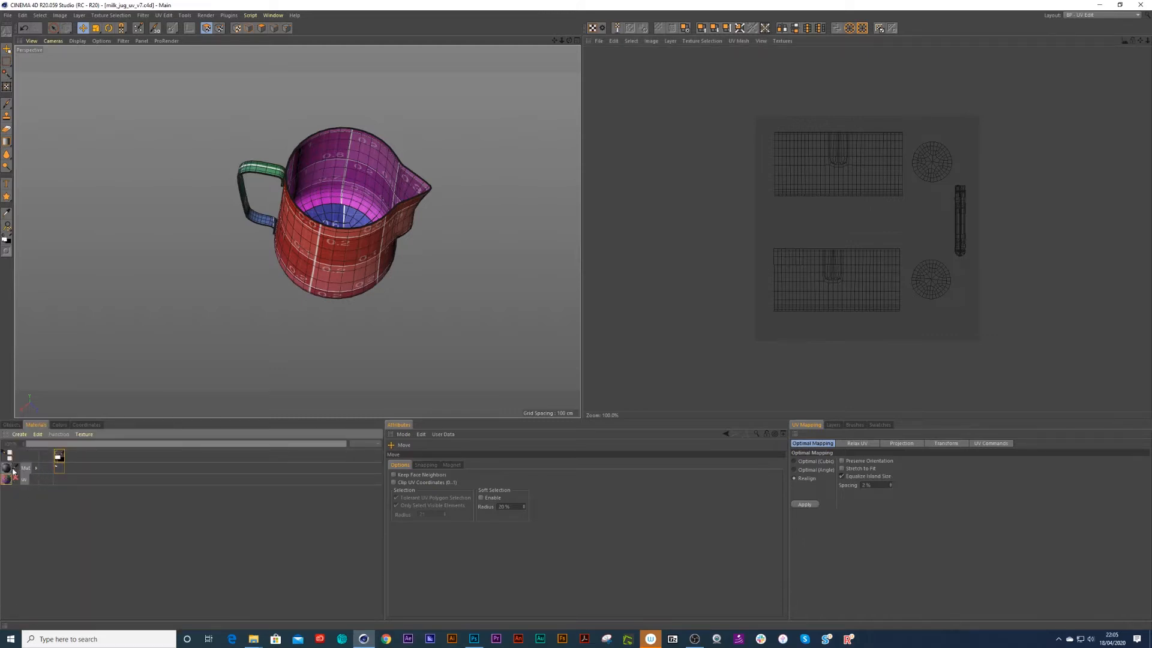
left_click(1092, 14)
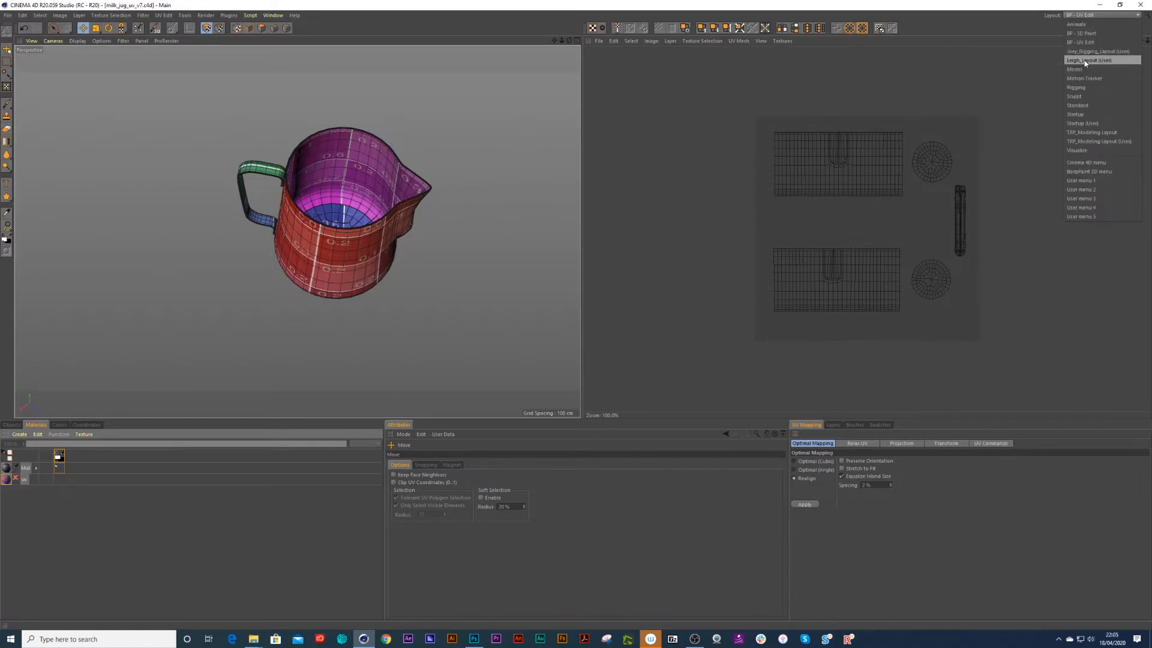
left_click(1087, 61)
left_click(29, 589)
key("Delete")
Step: Return to the BP - UV Edit layout and create a new material named tut mug
left_click(1084, 17)
left_click(1089, 53)
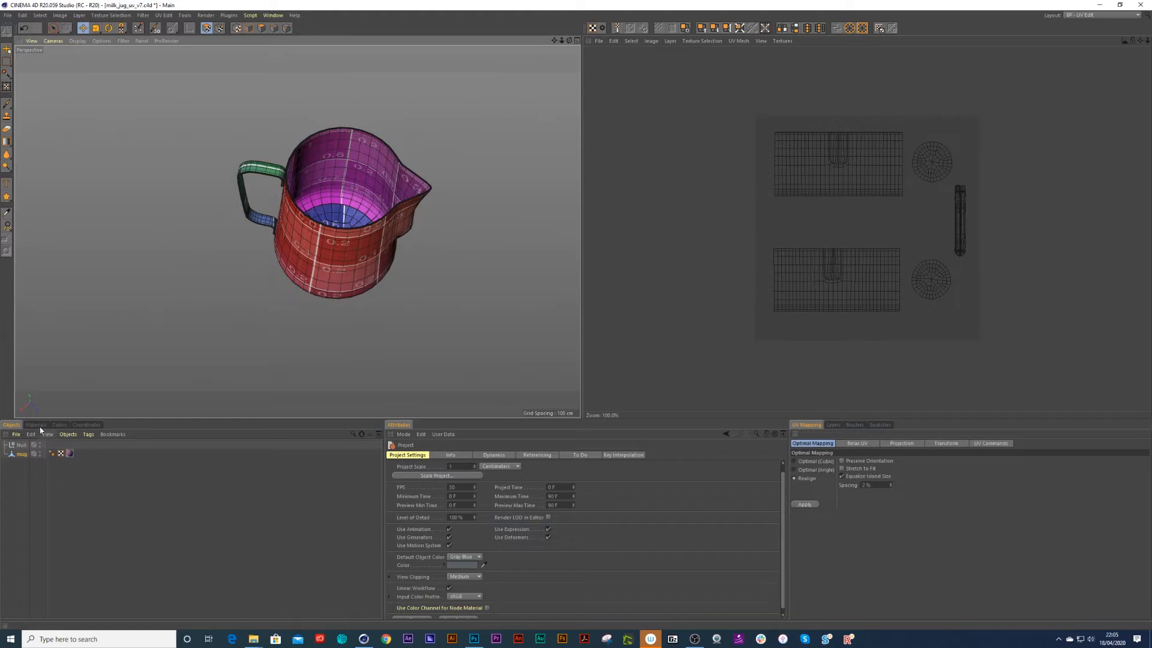
left_click(37, 425)
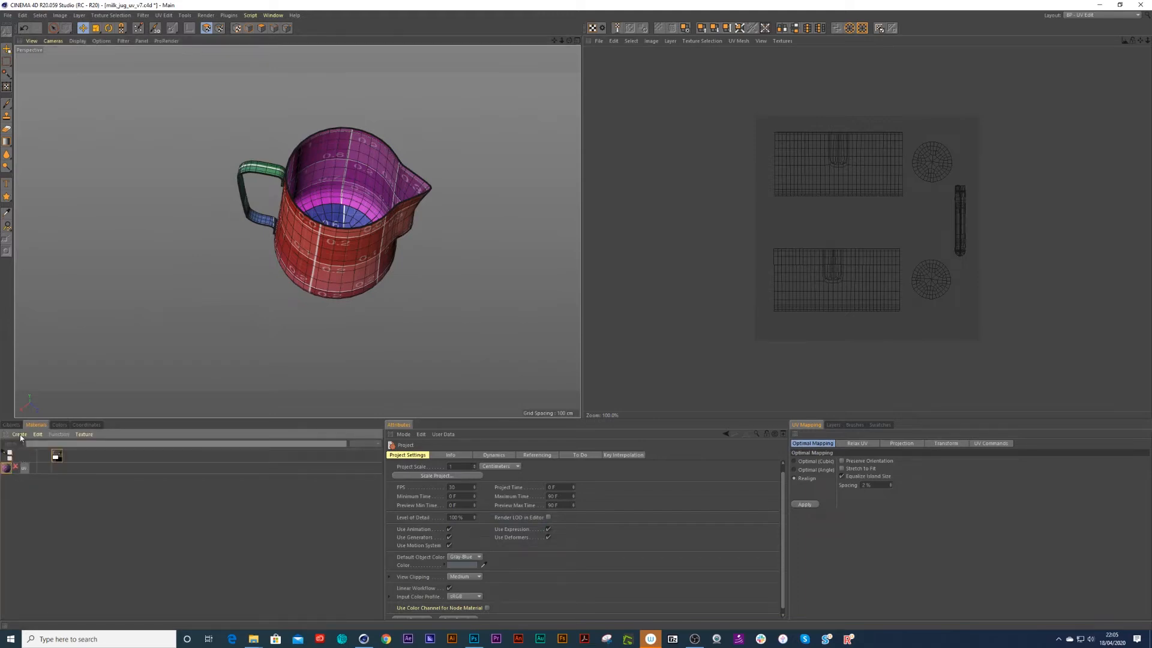
left_click(20, 434)
left_click(27, 445)
double_click(27, 467)
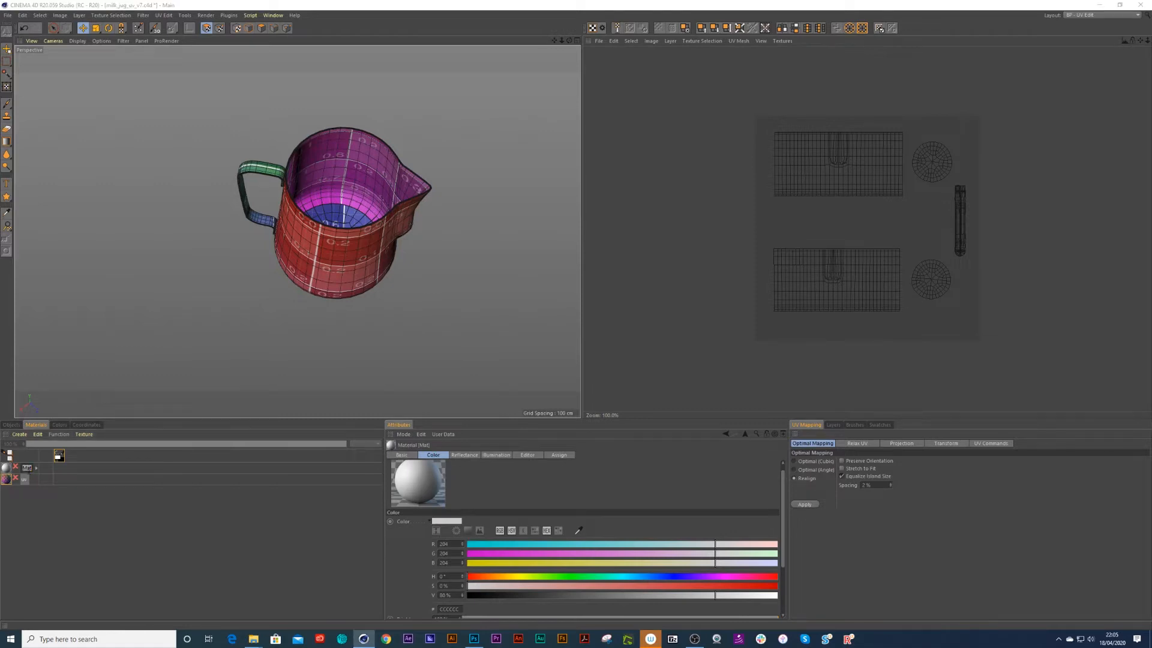
type("tut mug")
key("Return")
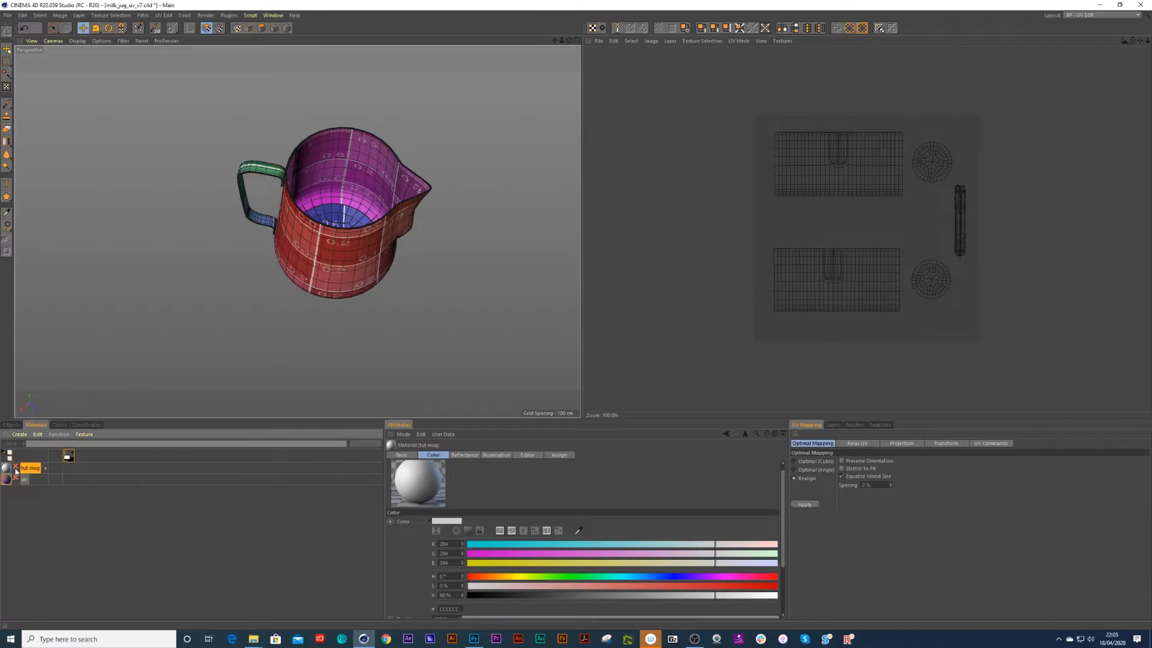
Step: Add a 4096 × 4096 pixel, 8-bit RGB texture filled with colour 44454F to the tut mug material's Color channel
double_click(69, 472)
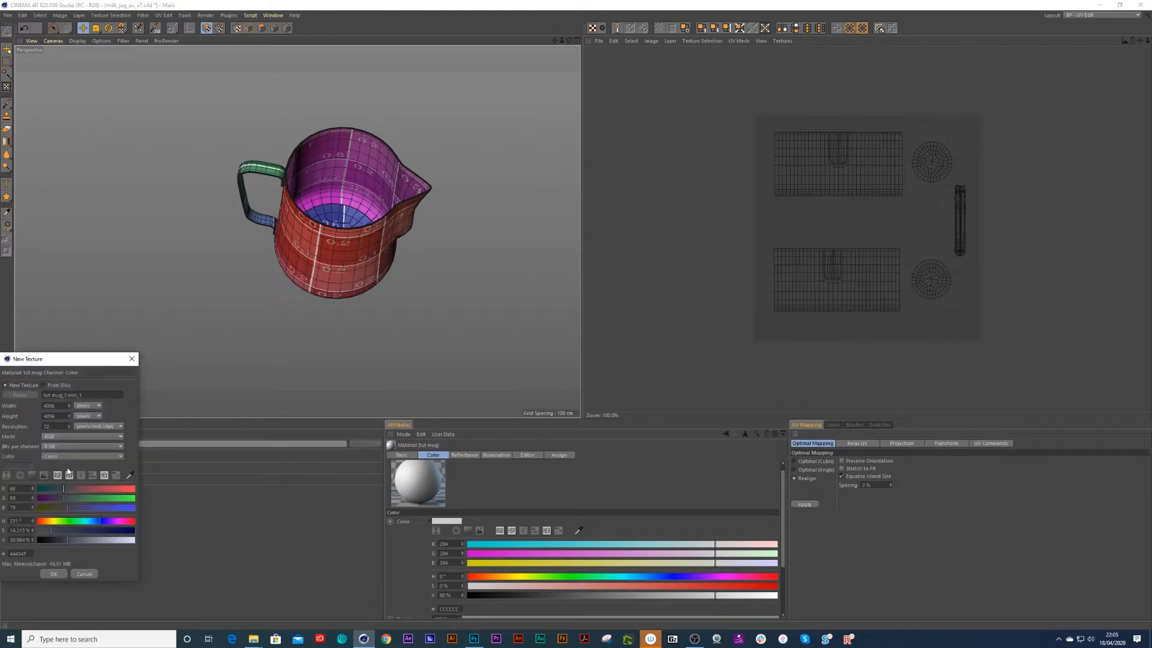
left_click_drag(82, 360, 197, 215)
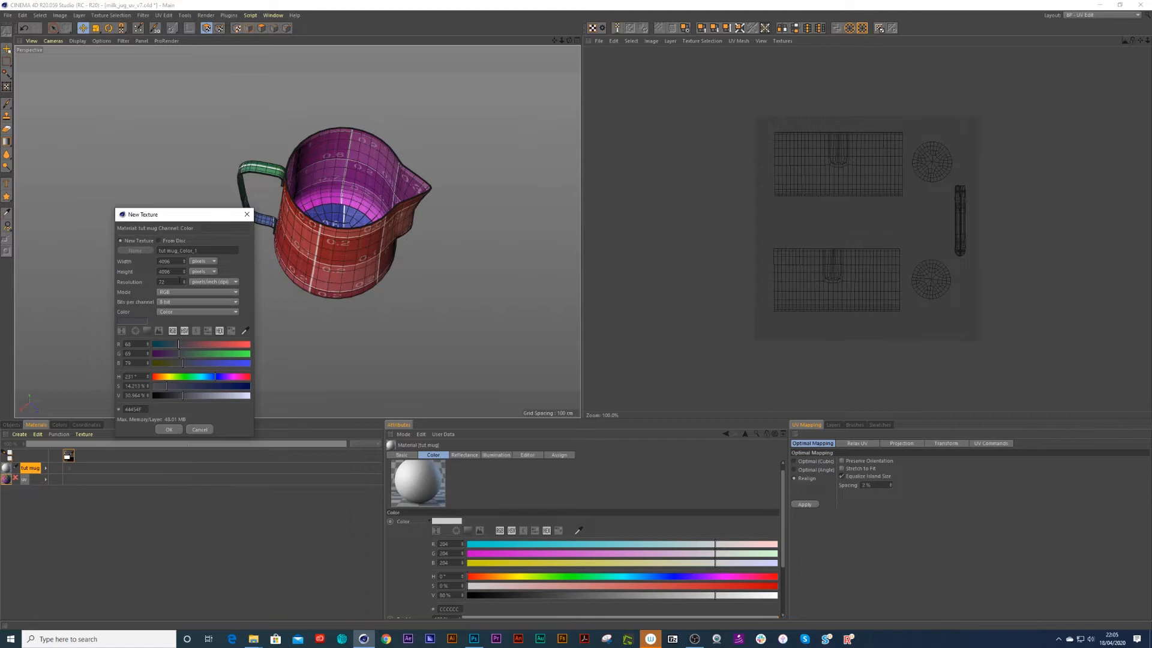
left_click_drag(192, 224, 206, 215)
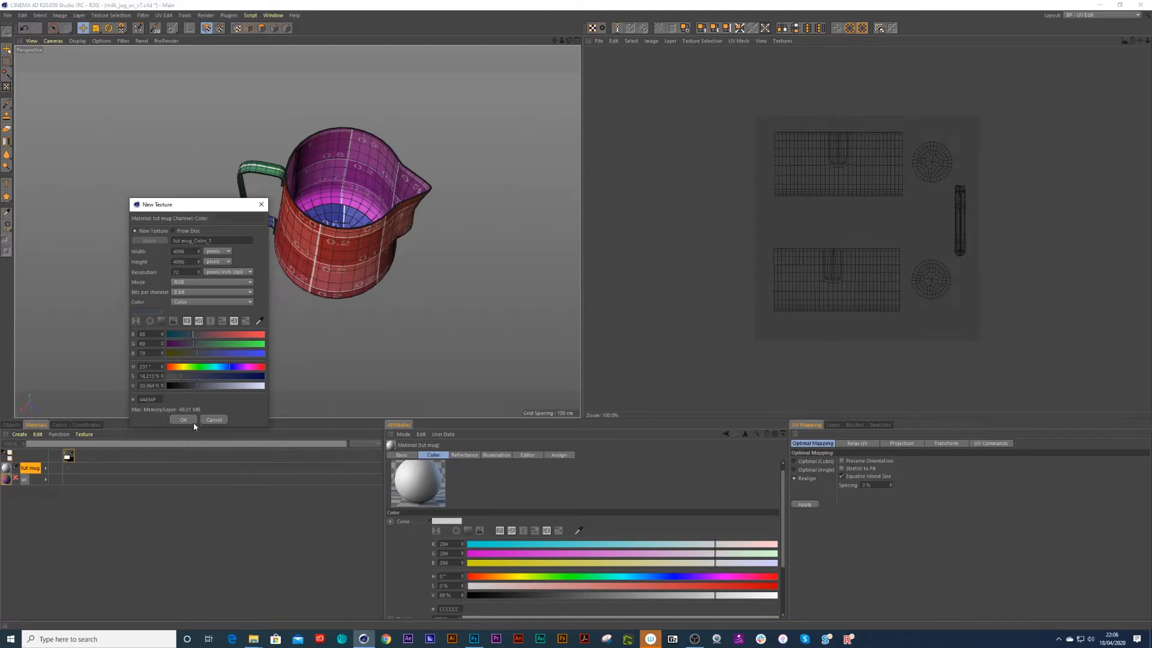
left_click(150, 313)
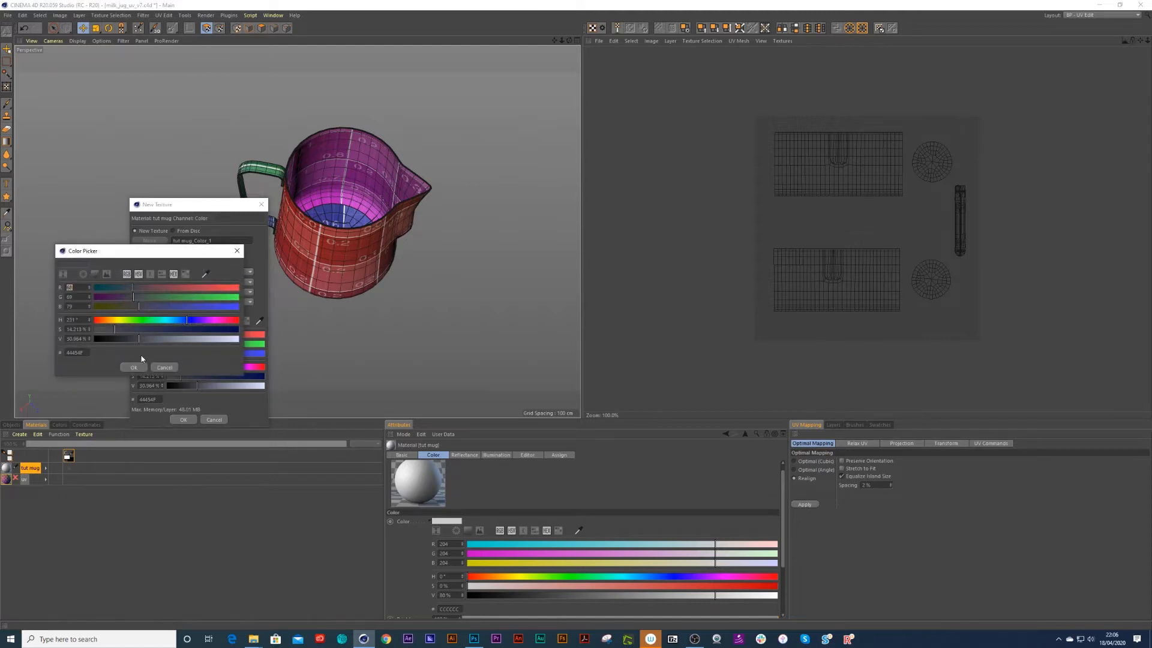
left_click(134, 368)
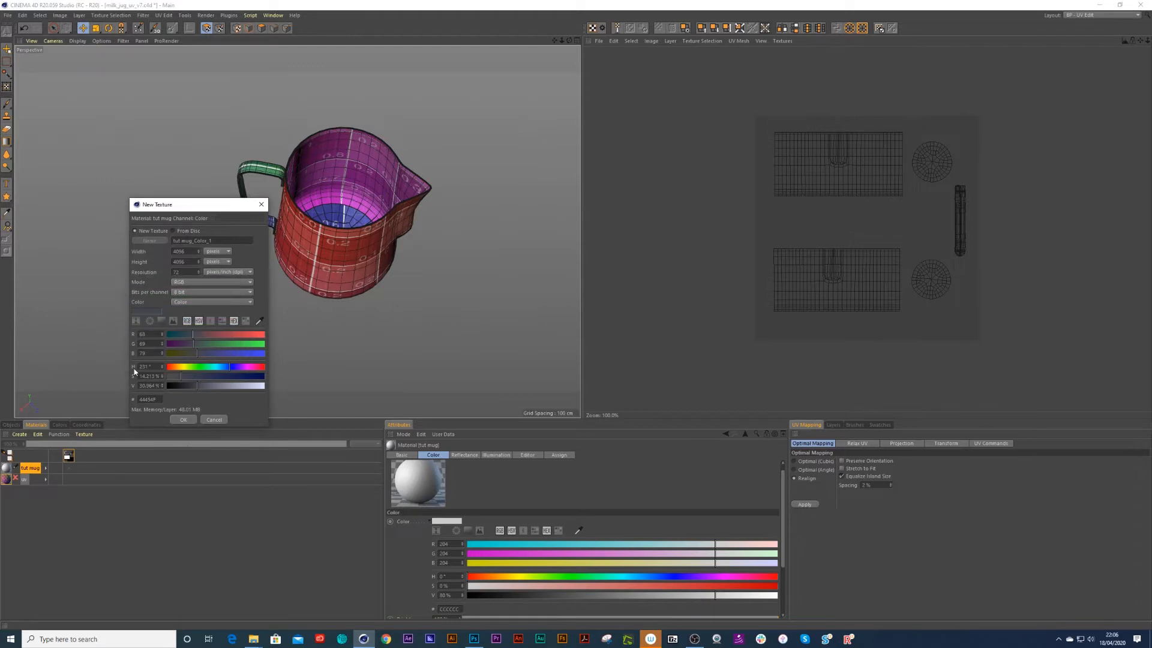
left_click(183, 420)
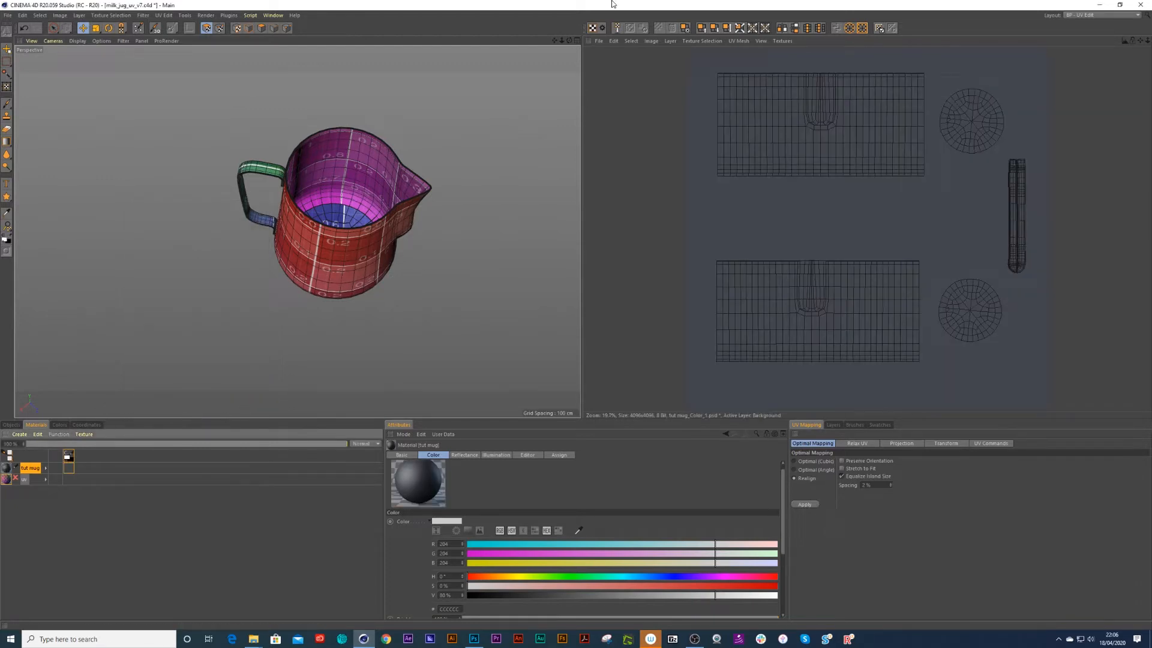
Step: Examine the airbrush_milk_jug project folder in File Explorer and return to Cinema 4D
left_click(599, 41)
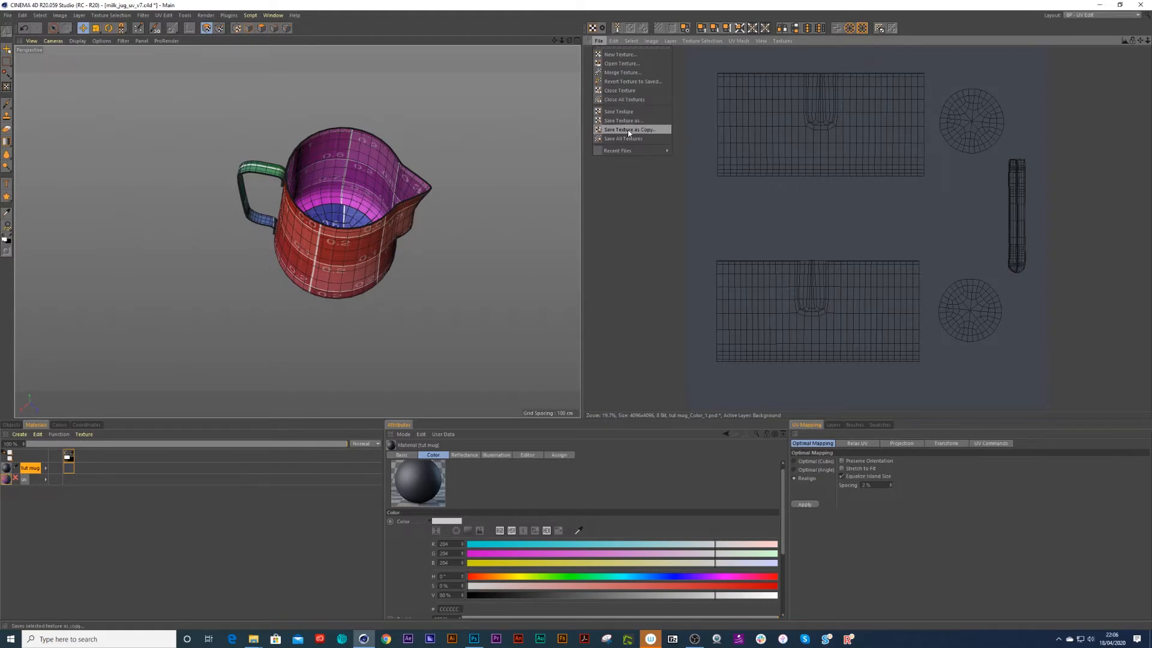
left_click(622, 193)
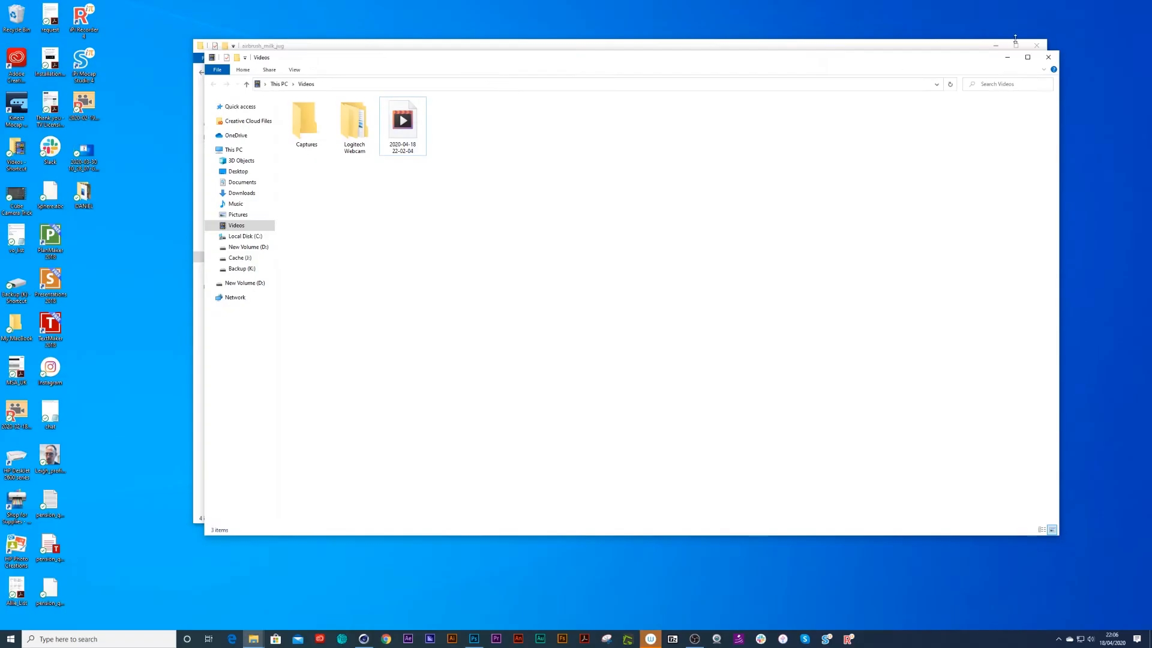
left_click_drag(387, 53, 426, 57)
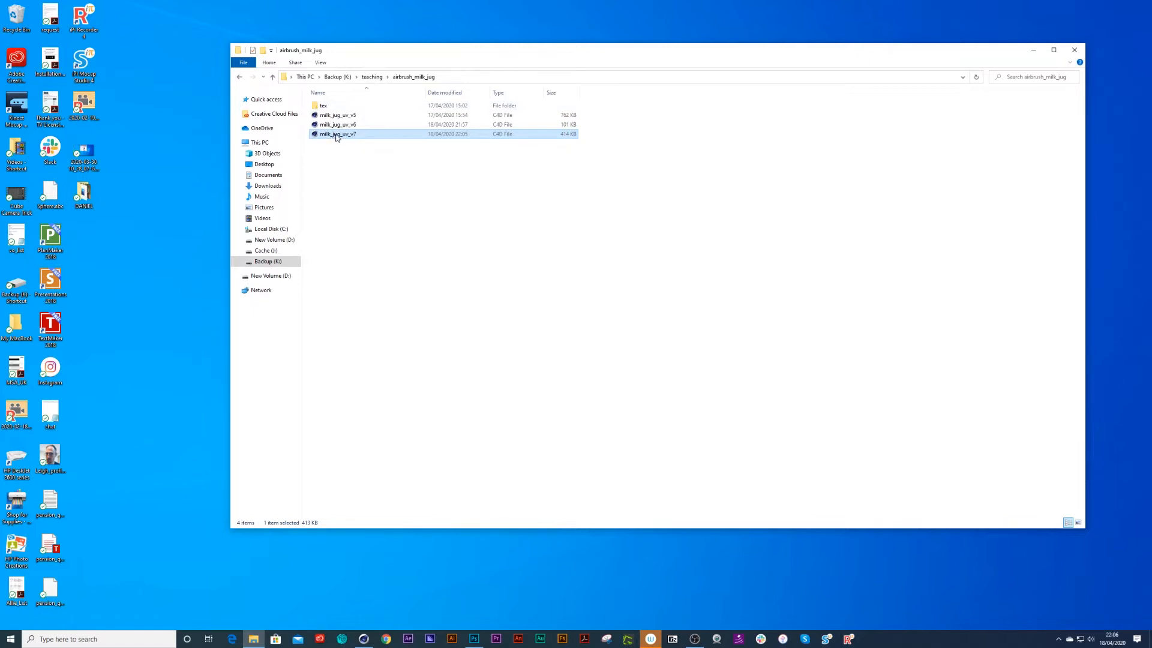
left_click(363, 638)
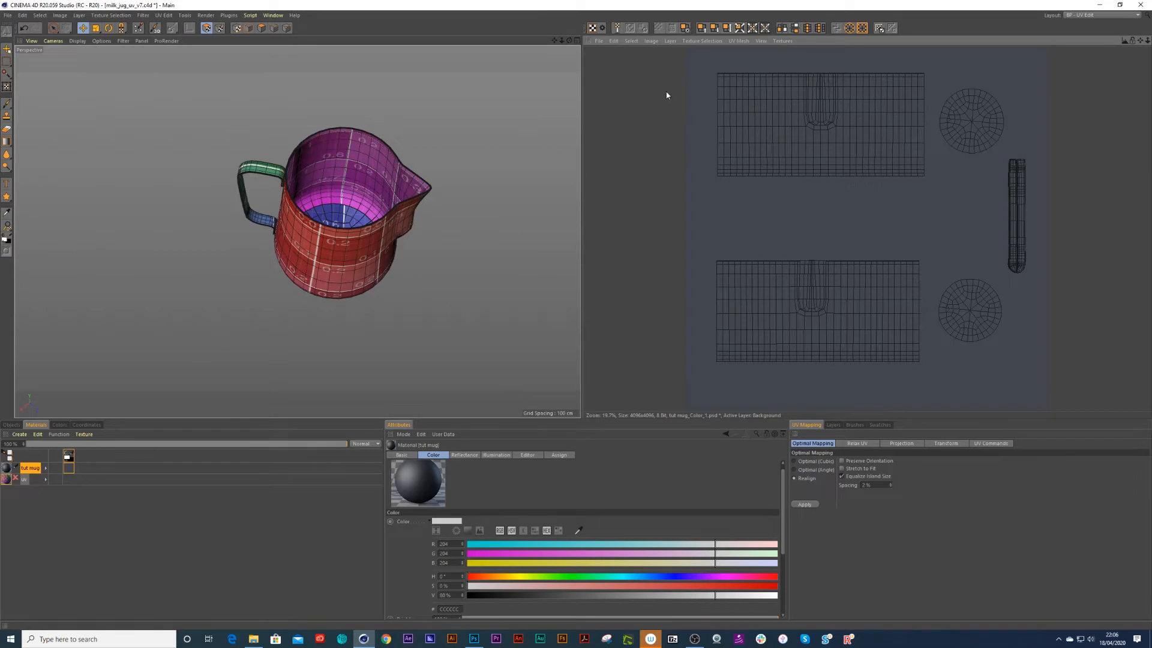
Step: Save the project with its texture changes, check the tex folder in File Explorer, and return to Cinema 4D
key("ctrl+s")
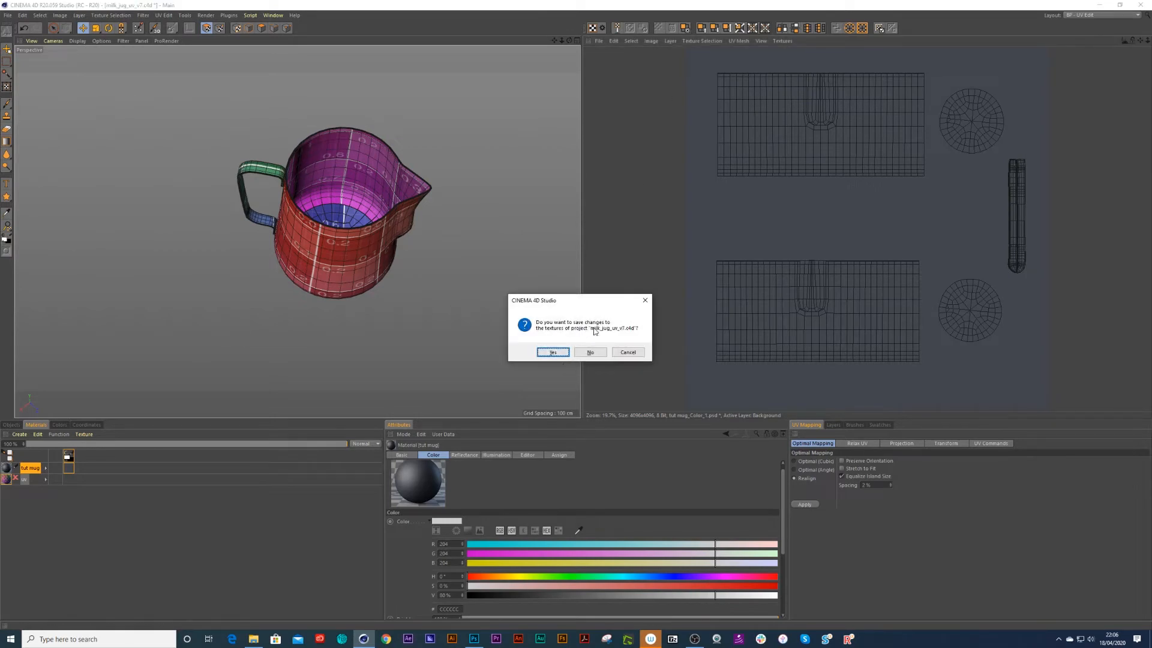
left_click(553, 352)
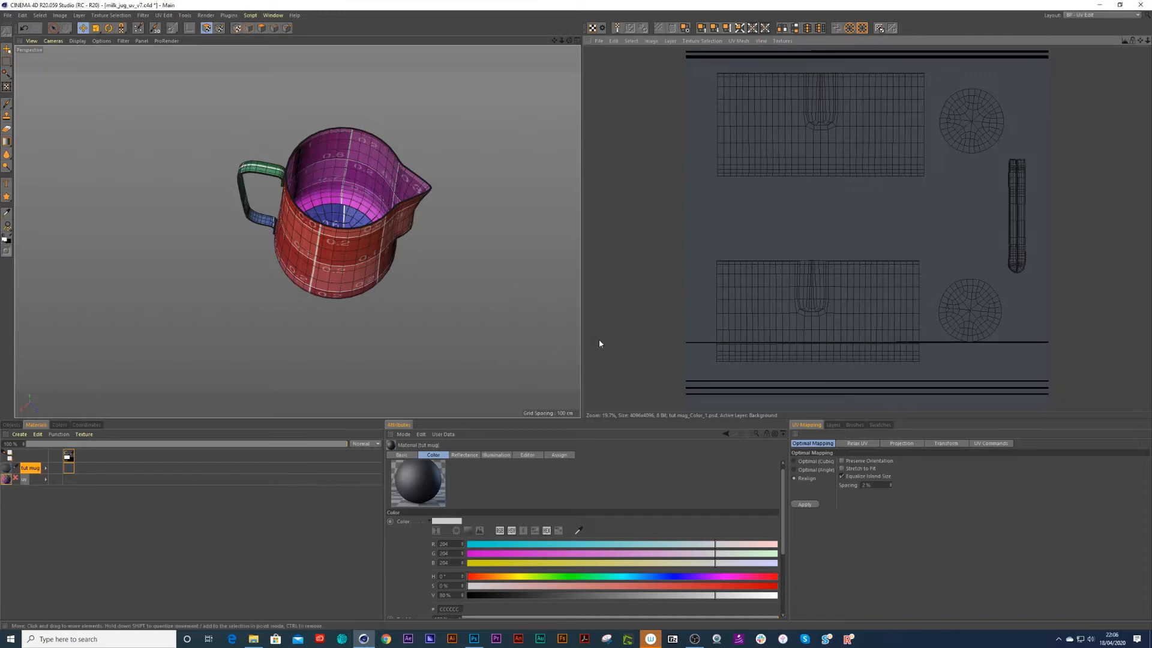
left_click(1099, 8)
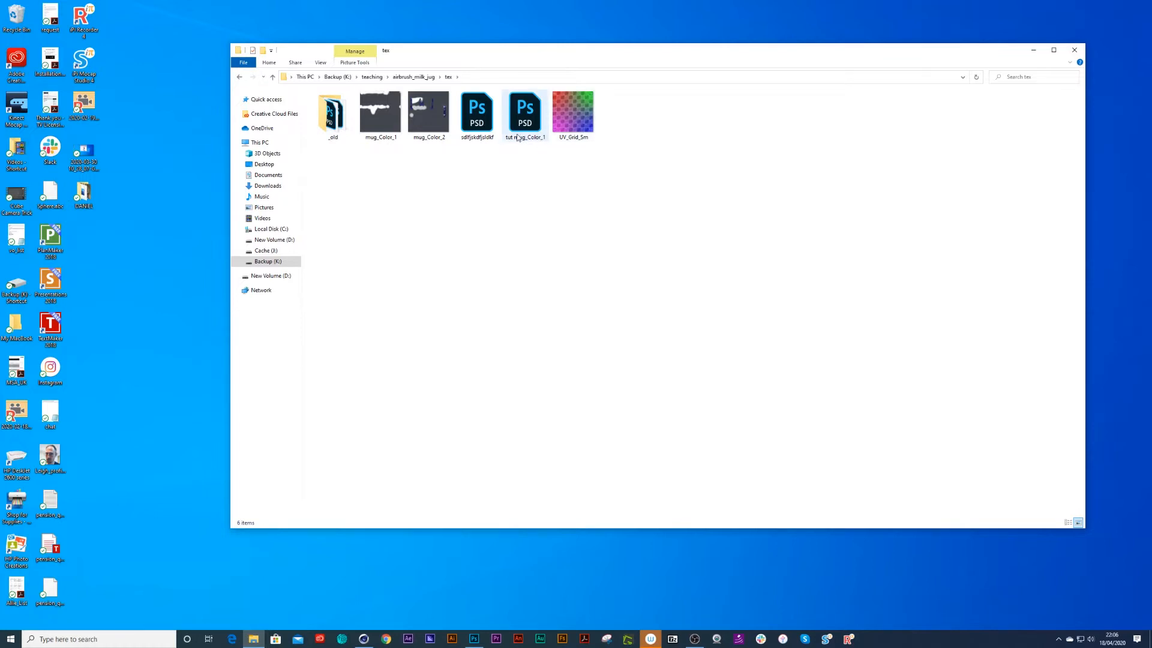
left_click(373, 636)
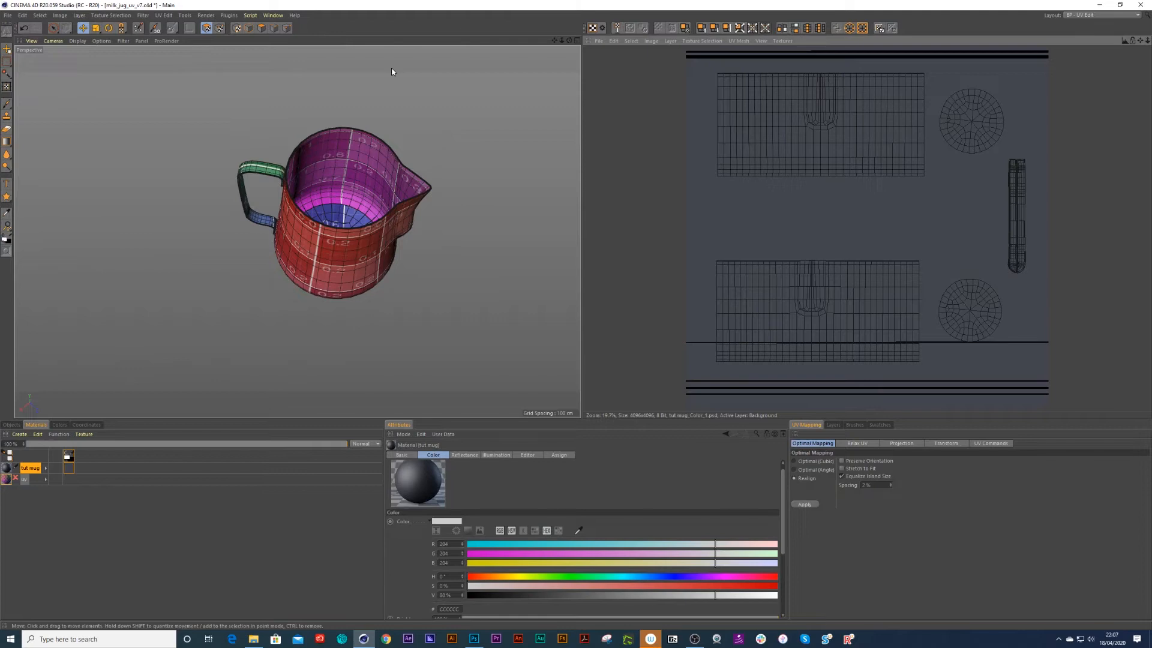
left_click(598, 41)
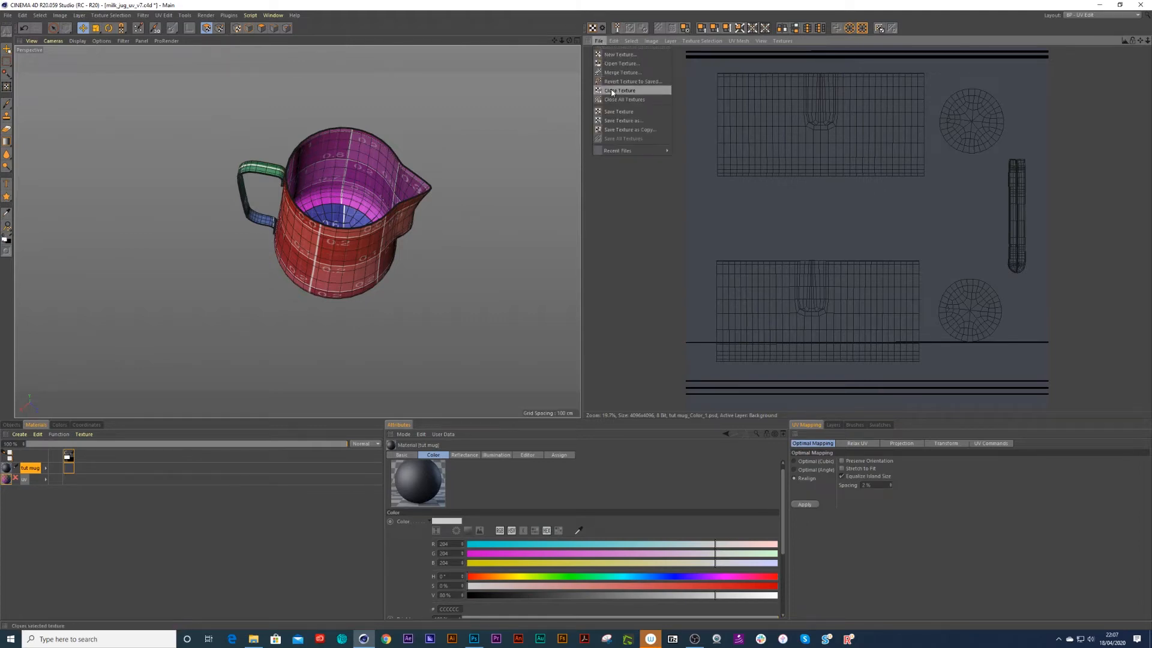
left_click(599, 214)
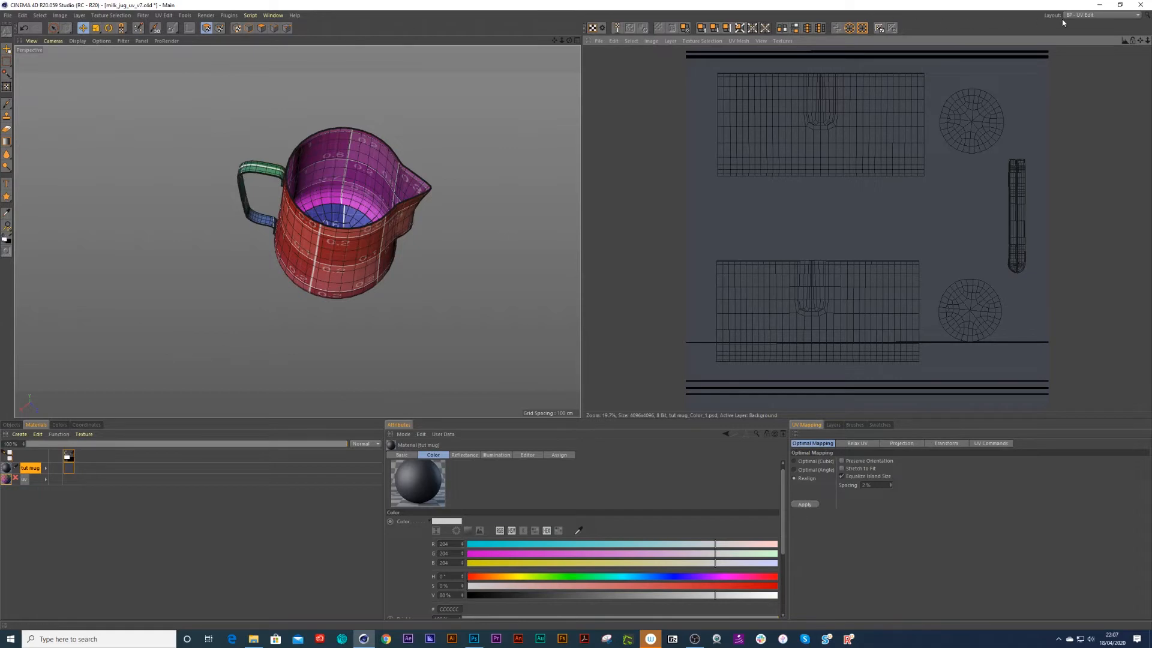
Step: Switch to the custom user layout and examine the default texture format in the BodyPaint 3D preferences
left_click(1088, 17)
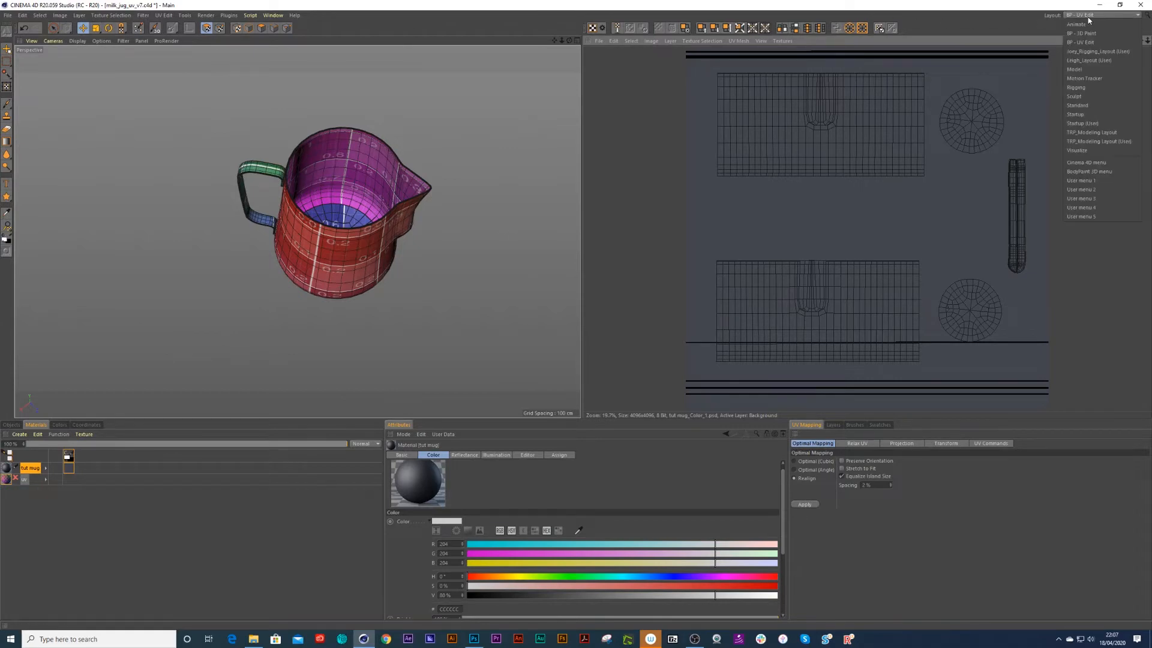
left_click(1088, 61)
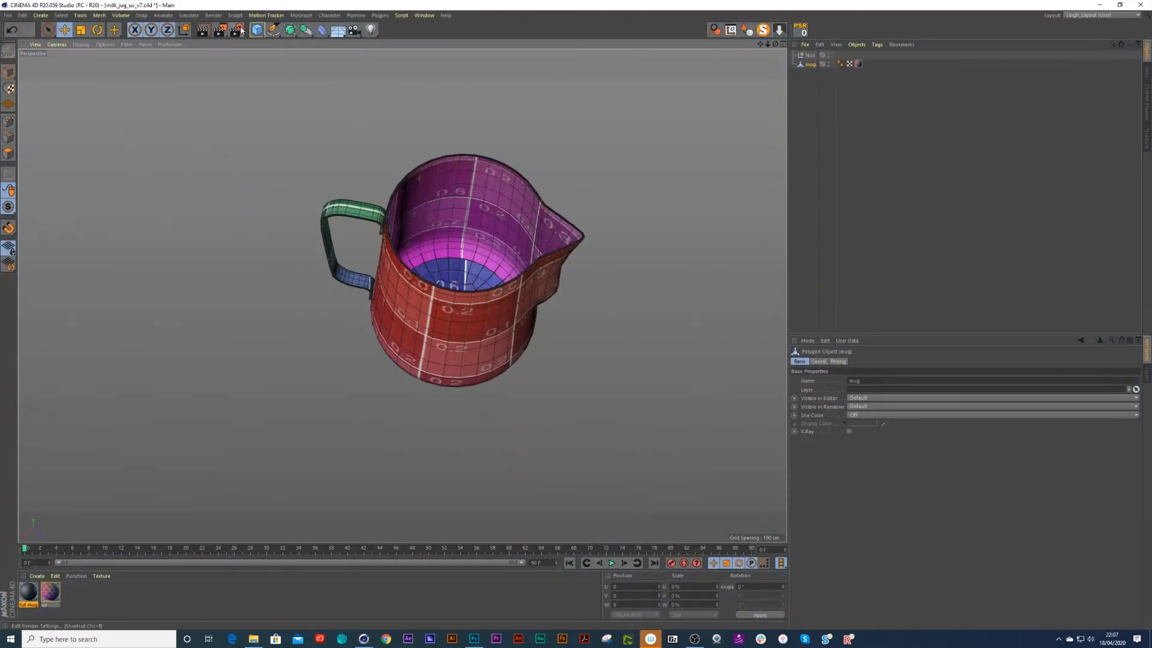
left_click(21, 16)
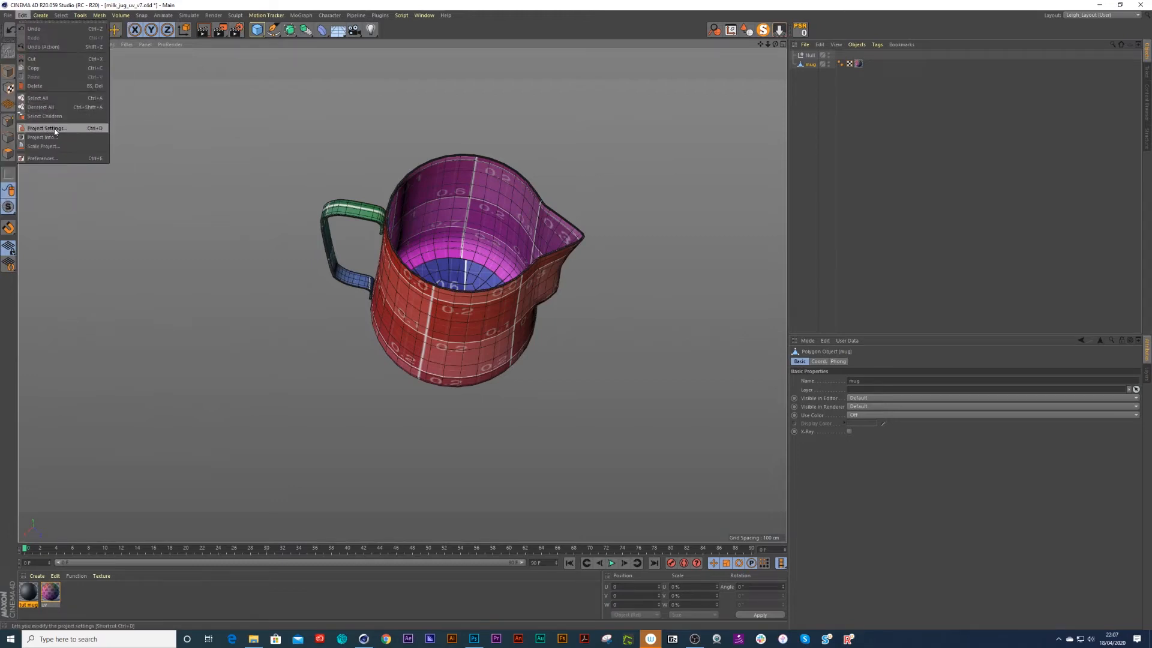
left_click(53, 163)
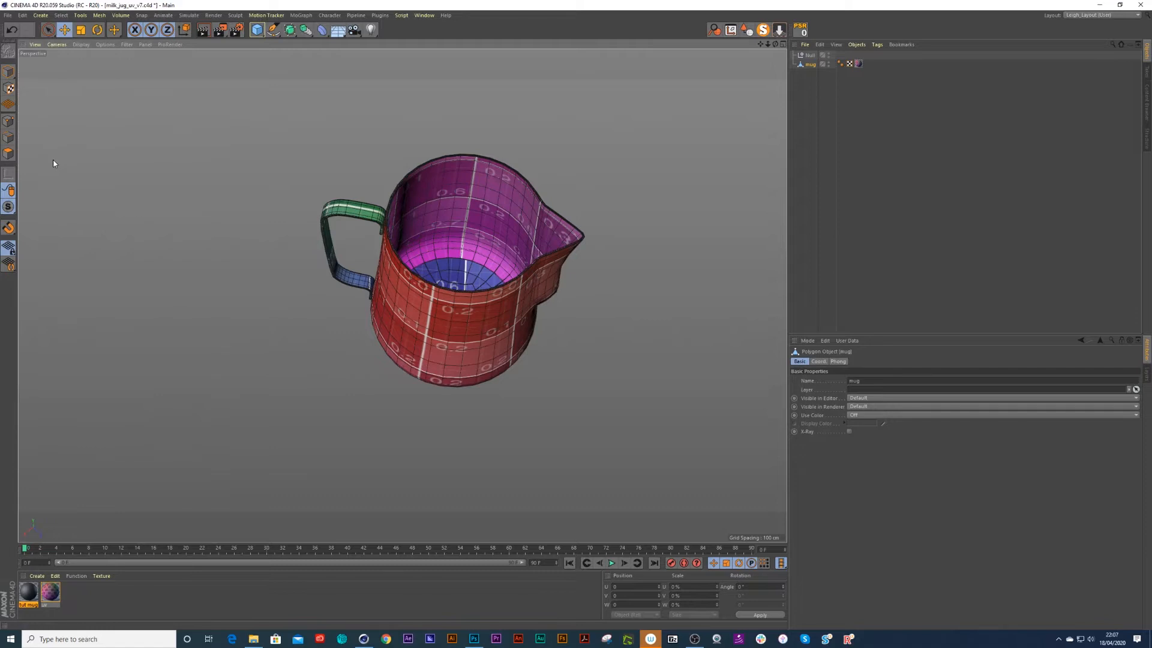
left_click(21, 15)
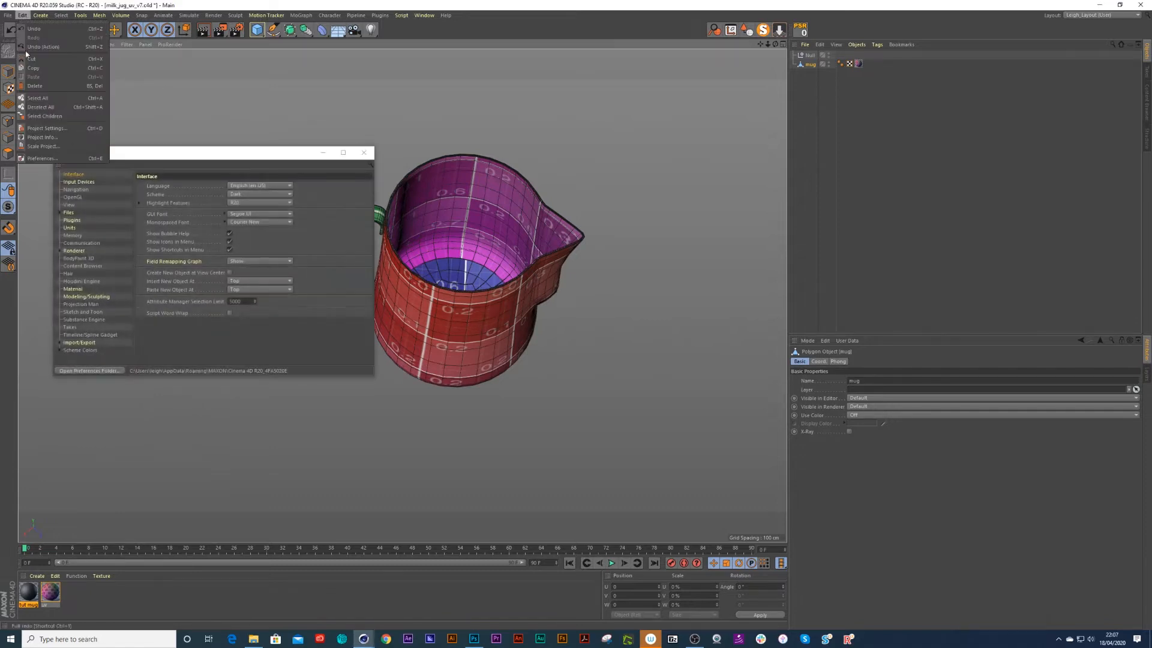
left_click(258, 157)
left_click_drag(189, 154, 218, 163)
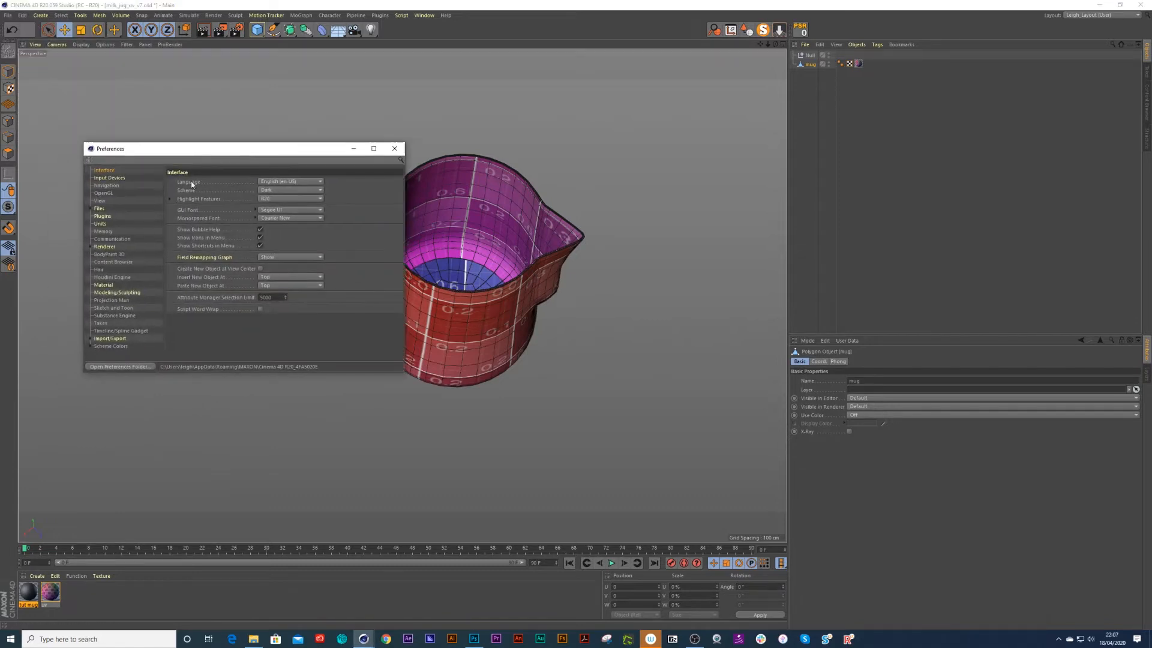
left_click(110, 255)
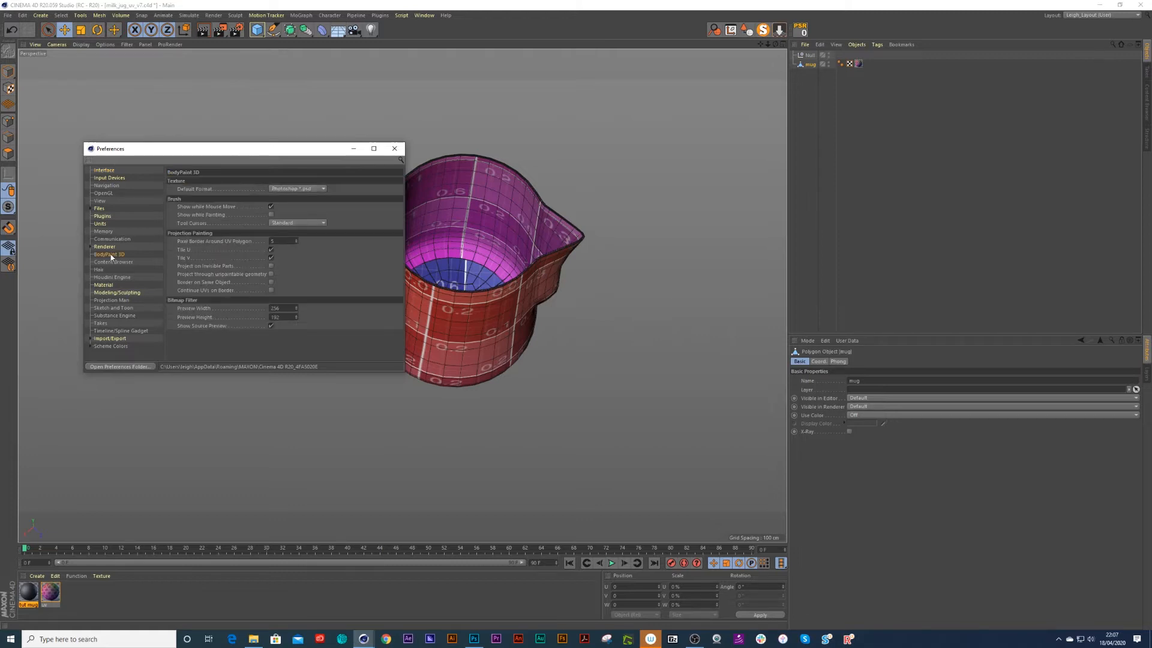
left_click_drag(210, 148, 298, 150)
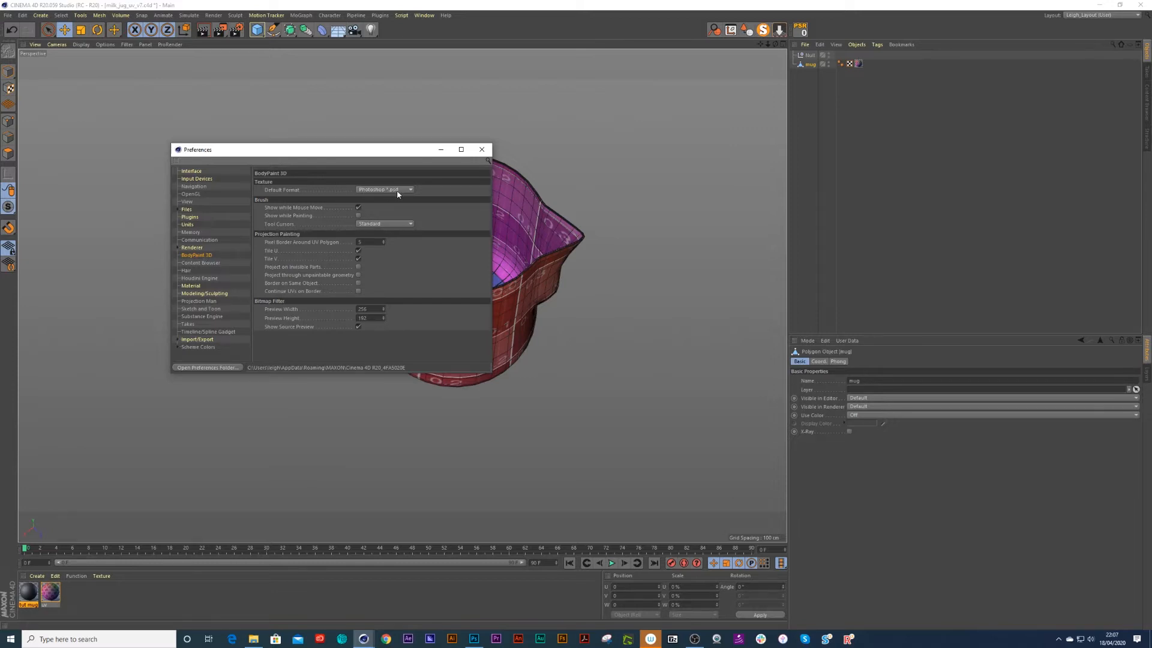
left_click(481, 149)
Step: Return to the BP - UV Edit layout, list the materials, and select all of the jug's UV polygons
left_click(1103, 15)
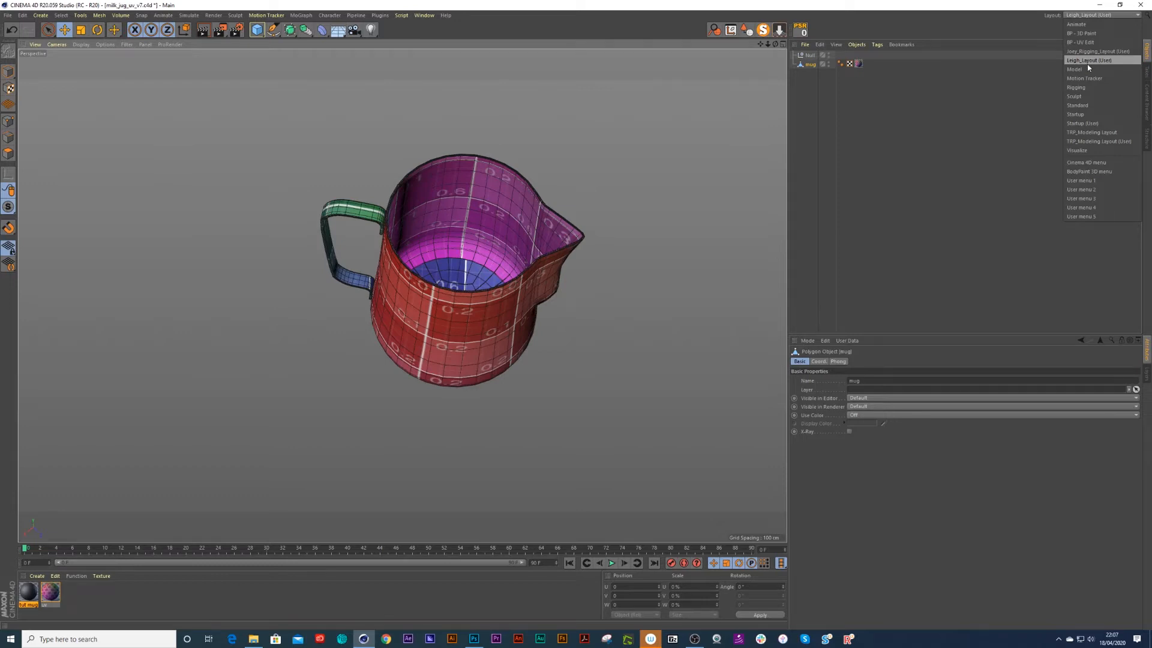
left_click(1087, 42)
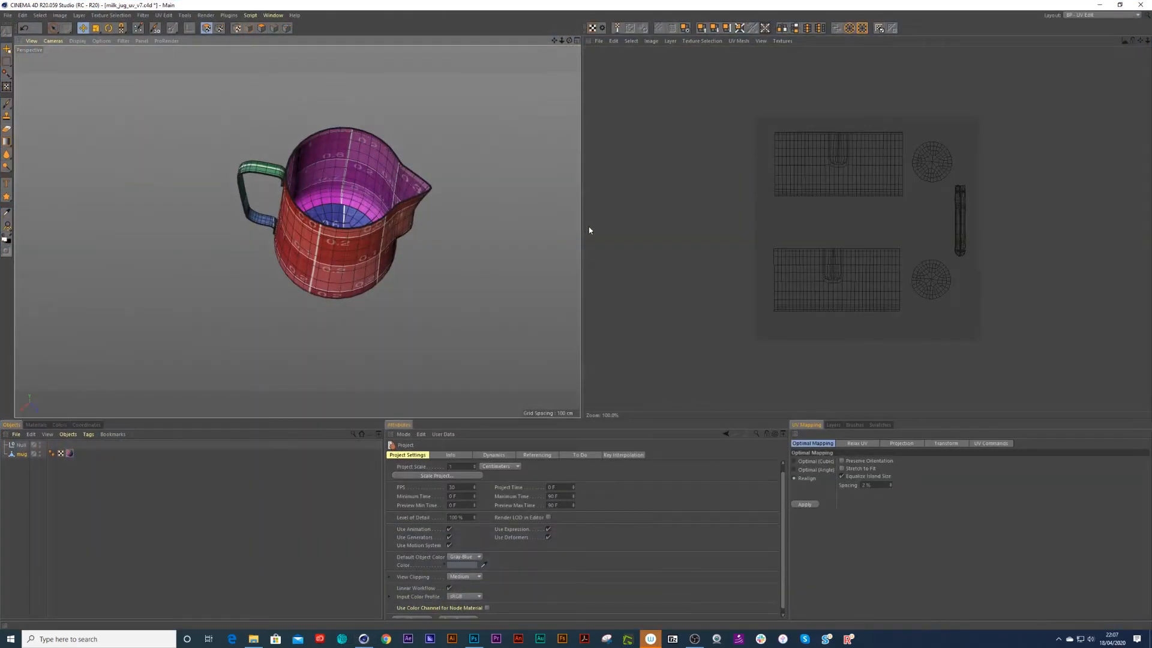
left_click(36, 424)
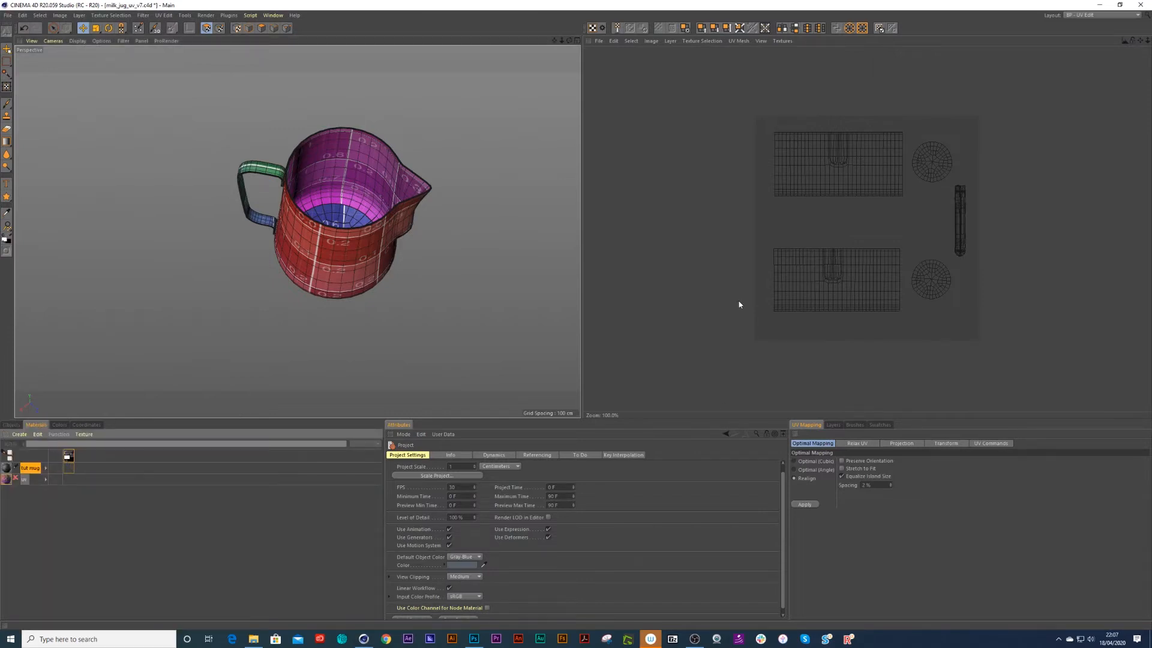
key("9")
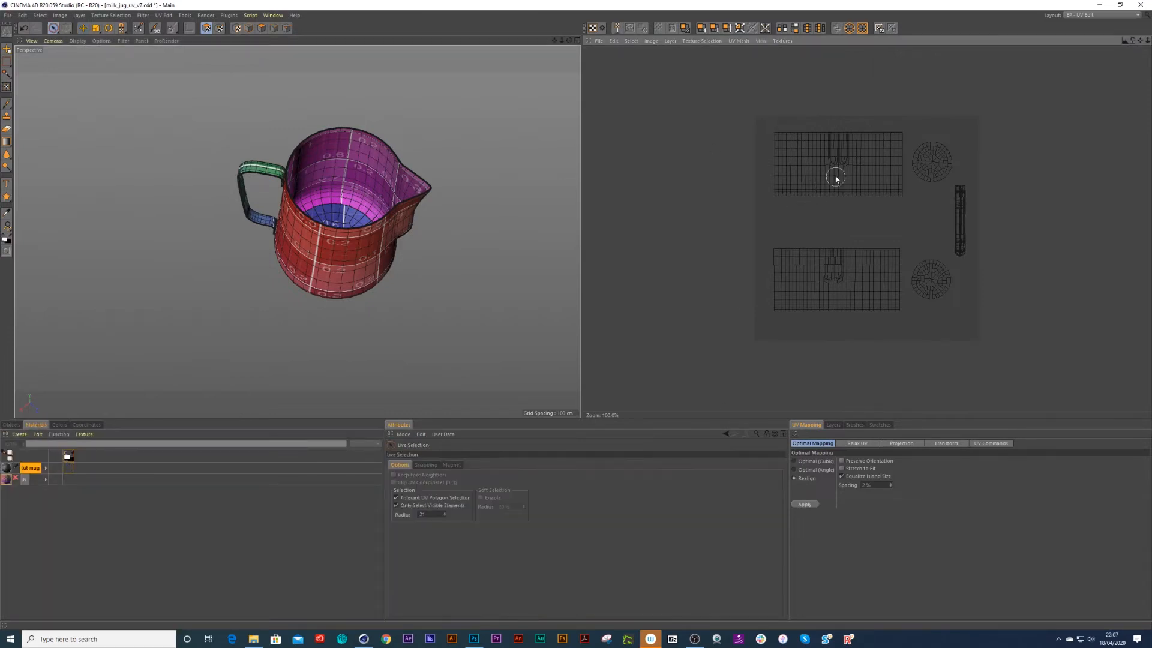
left_click(833, 178)
key("ctrl+a")
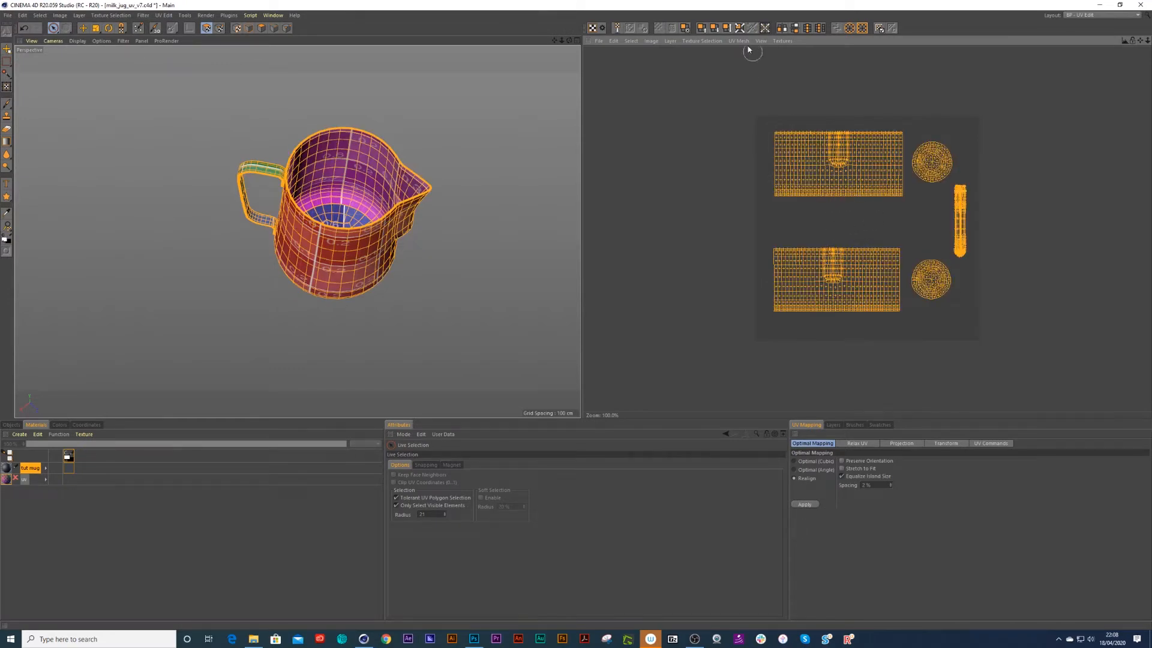
Step: Display the tut mug material's colour texture behind the UV mesh
left_click(667, 41)
mouse_move(699, 42)
mouse_move(634, 42)
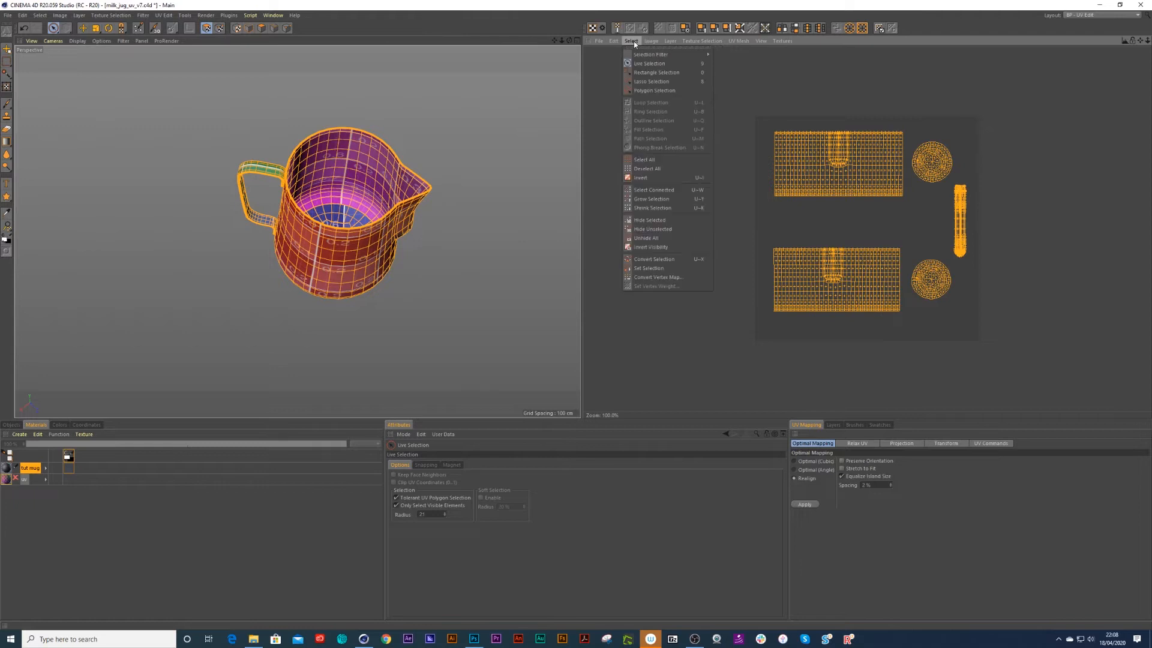
left_click(701, 40)
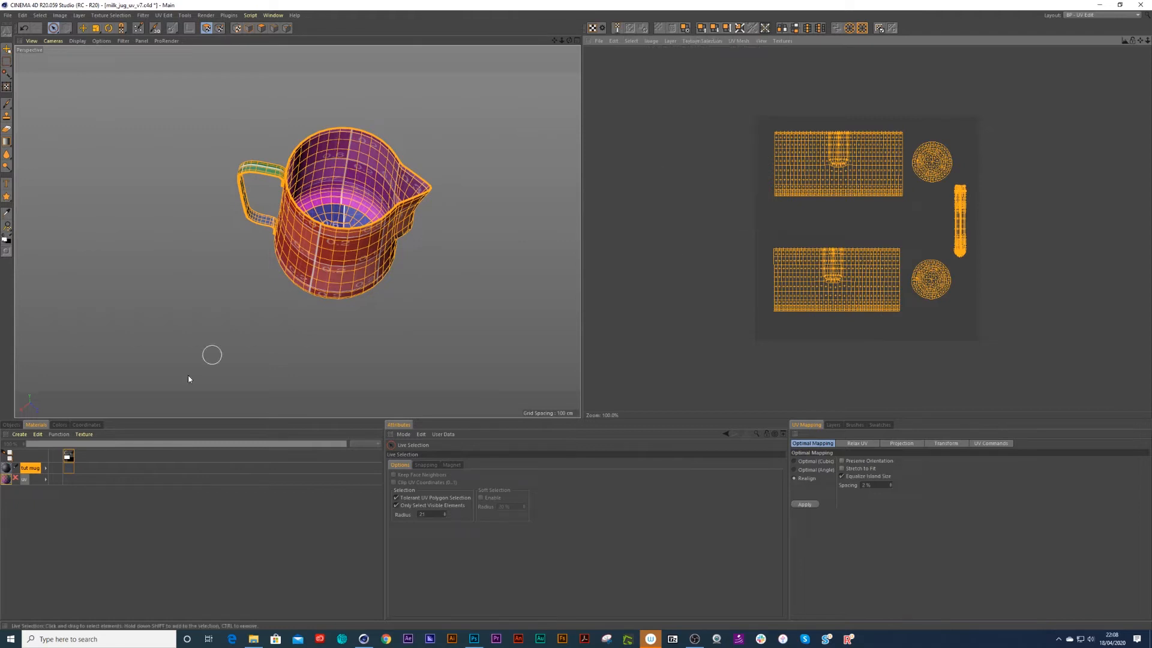
left_click(7, 471)
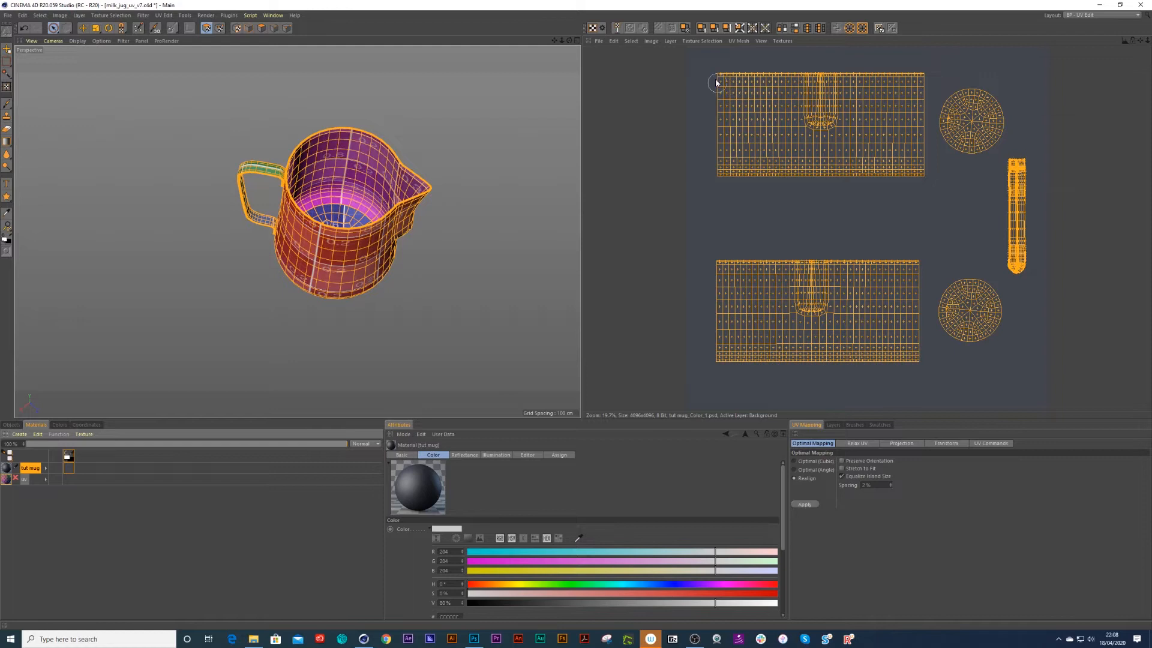
Step: Outline the selected UV polygons on the texture's Background layer and inspect the lines with the Brush and Live Selection tools
left_click(671, 41)
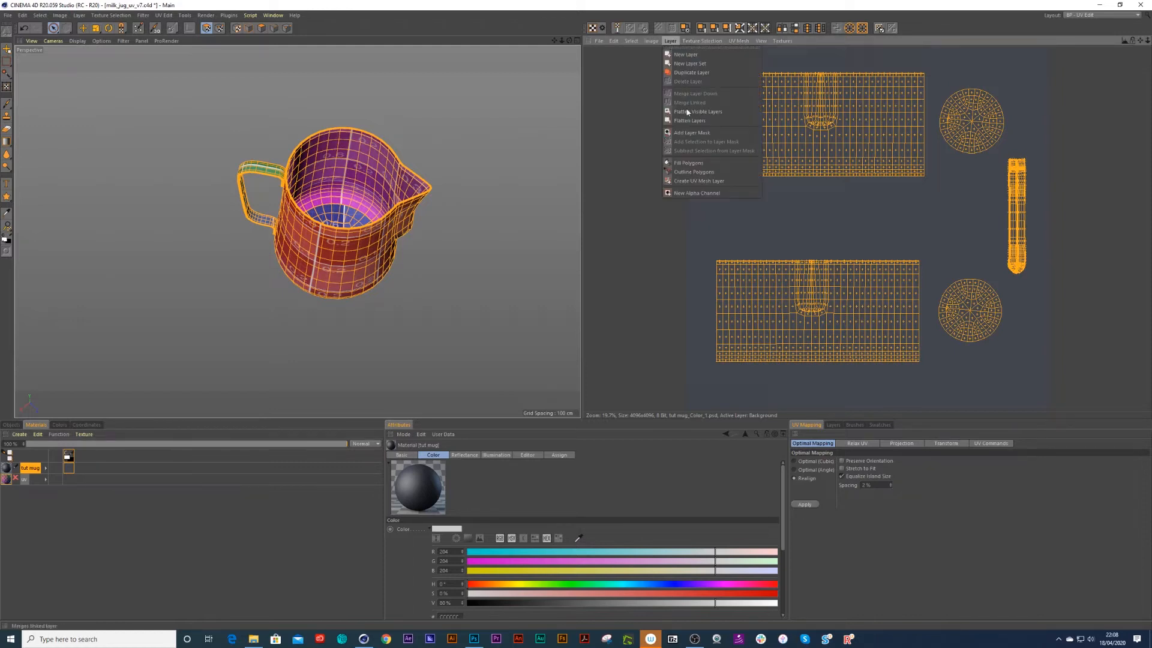
left_click(690, 174)
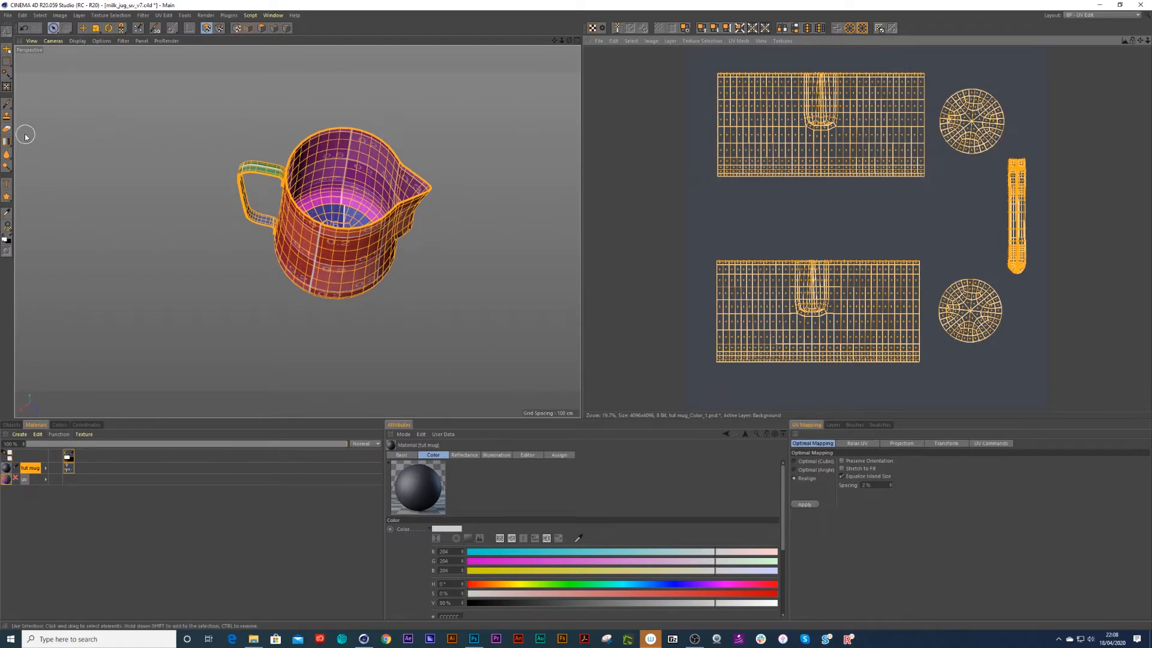
left_click(7, 105)
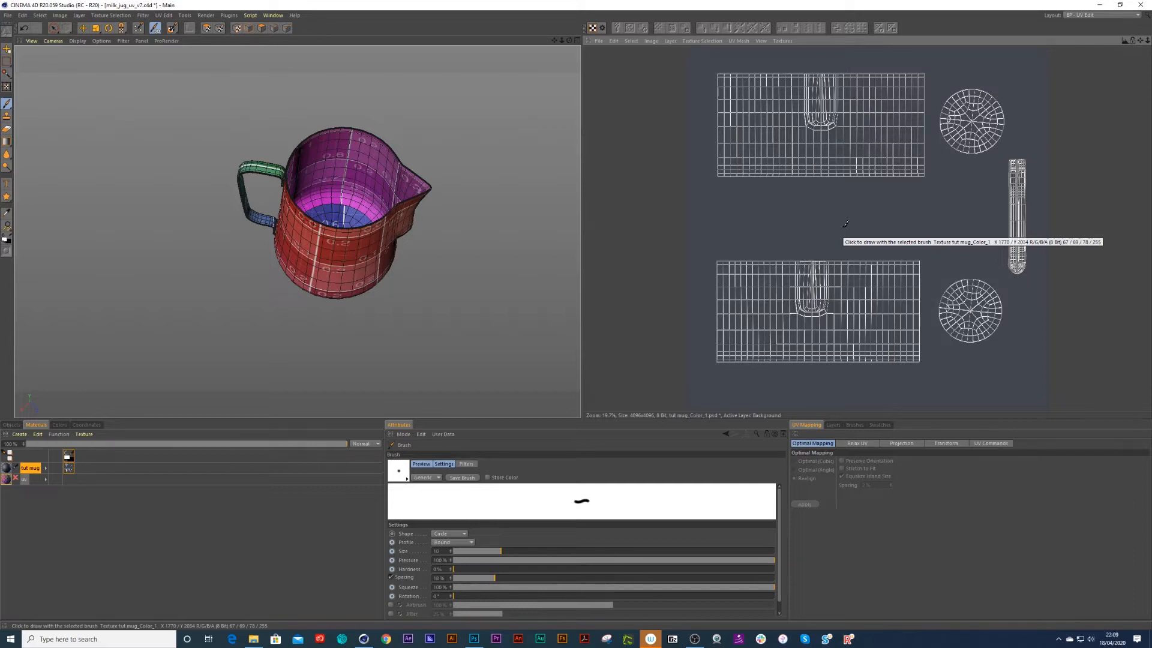
left_click_drag(954, 189, 932, 223)
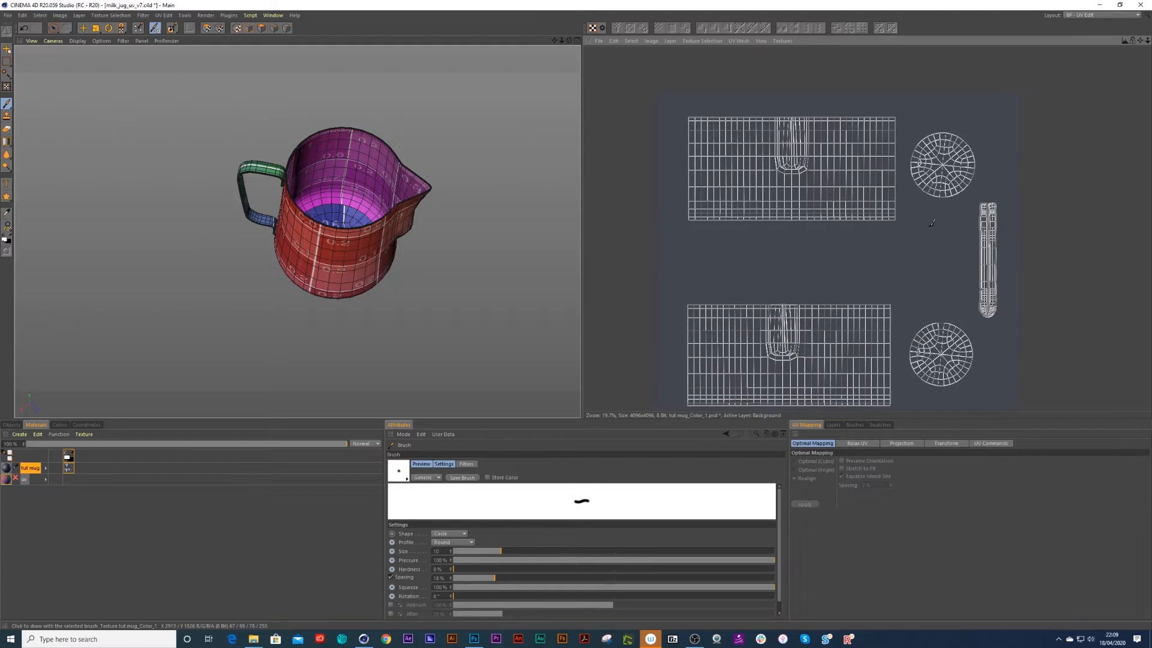
key("9")
key("ctrl+a")
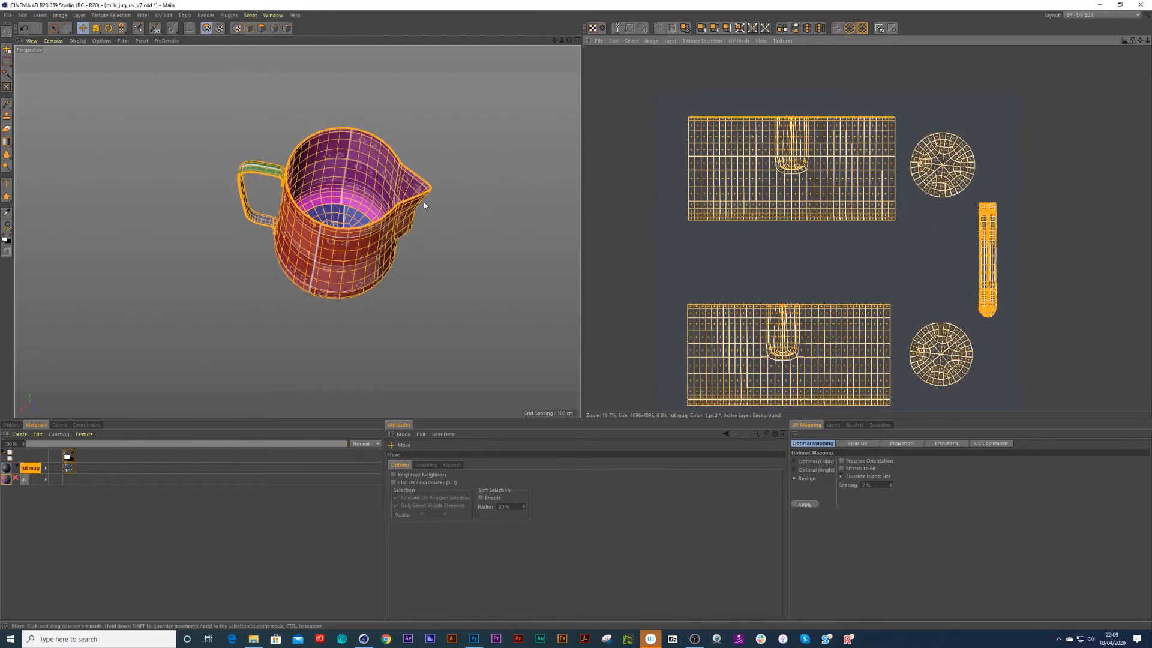
left_click(370, 168)
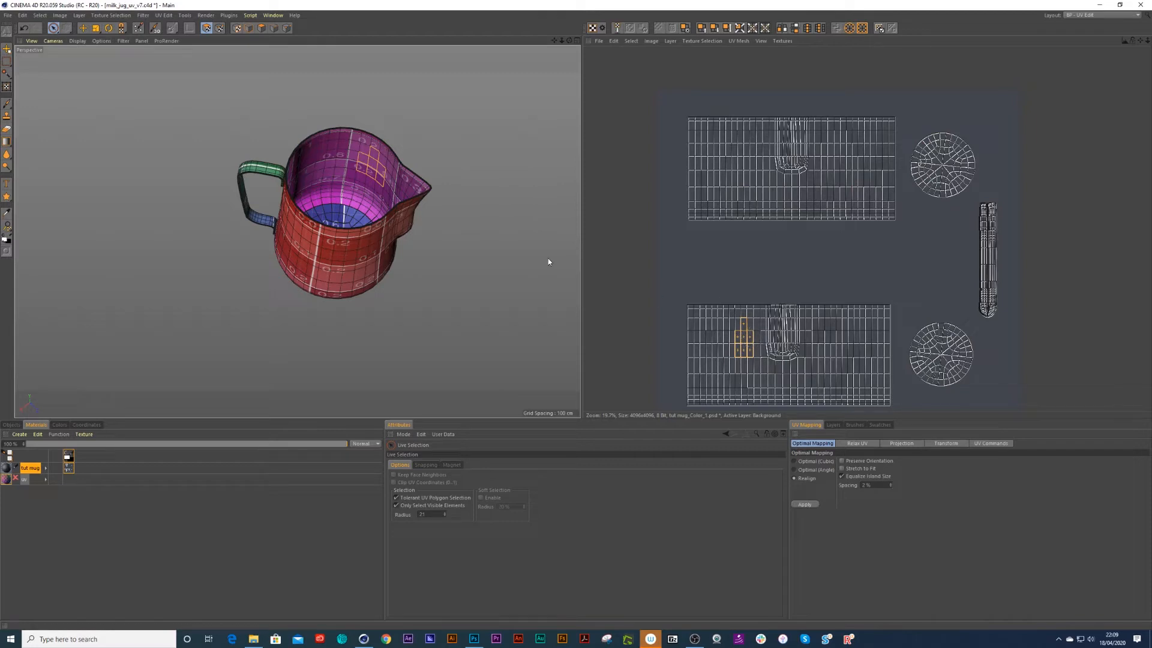
left_click(7, 104)
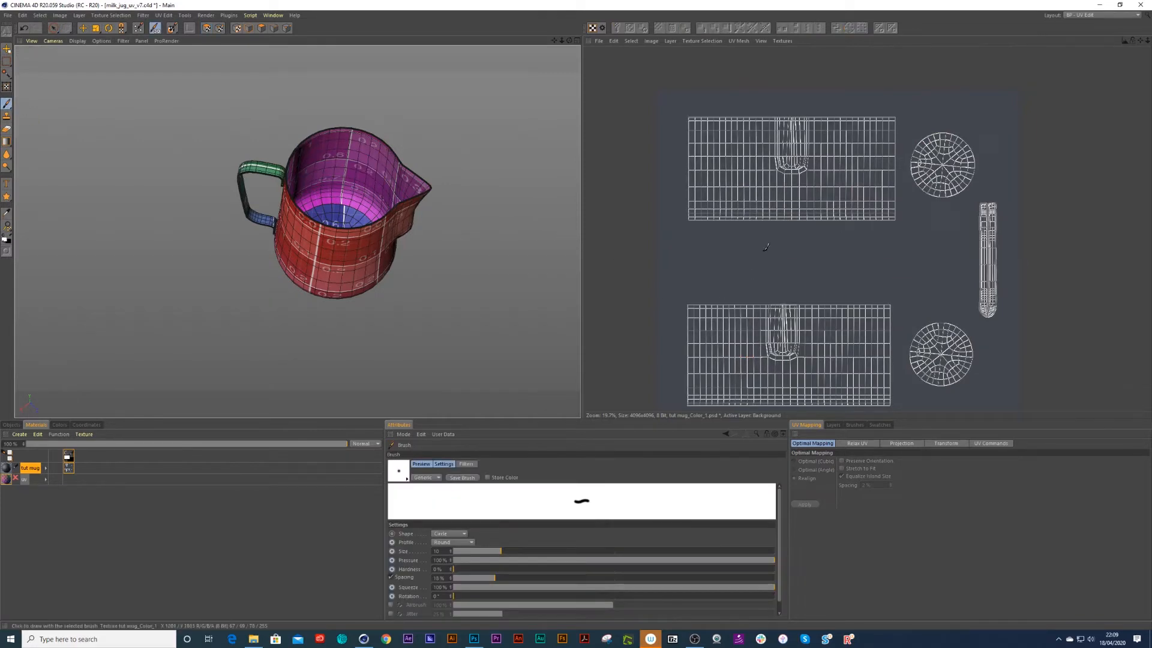
Step: Undo the polygon outline on the Background layer and add a new texture layer named outlines guide
left_click(833, 425)
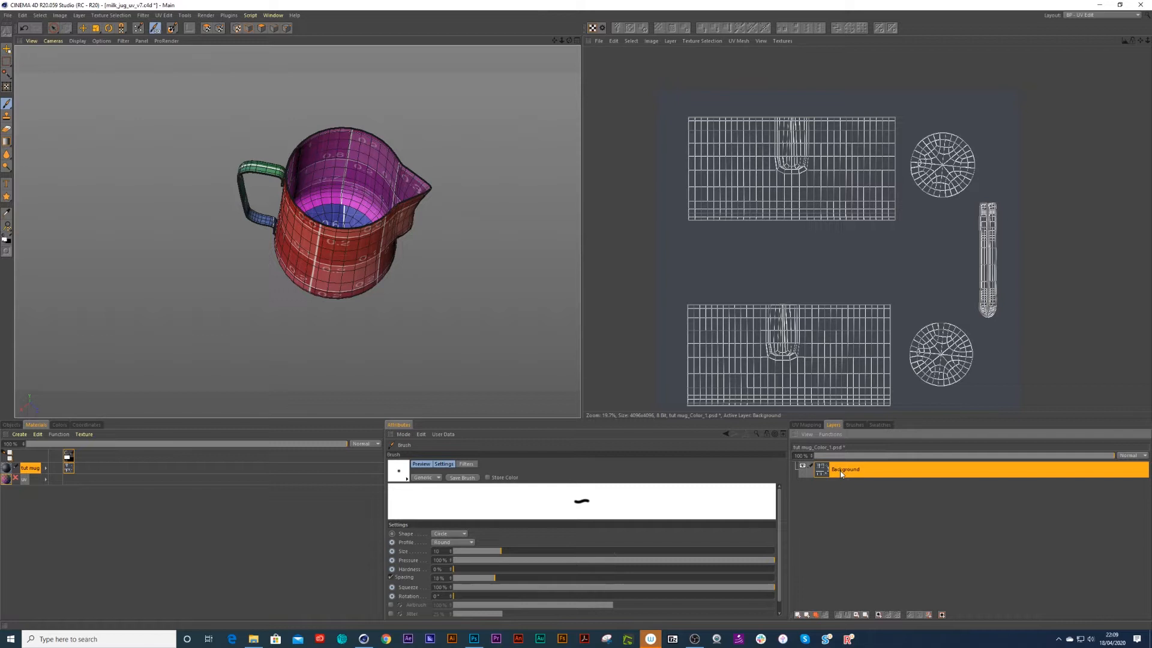
key("ctrl+z")
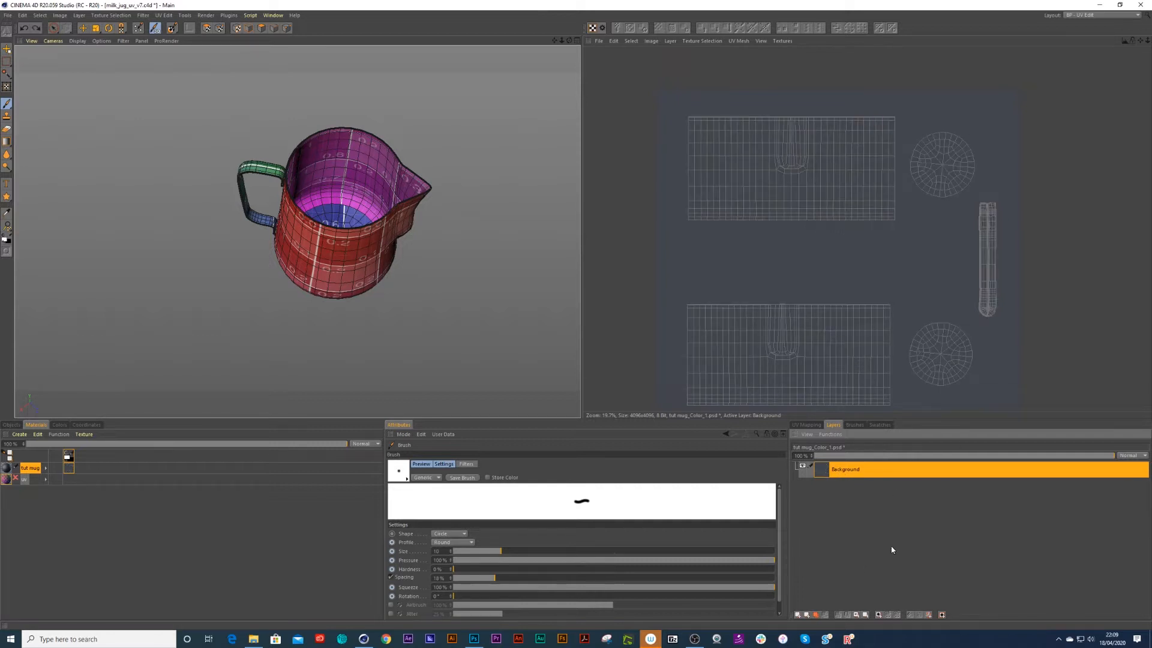
left_click(797, 616)
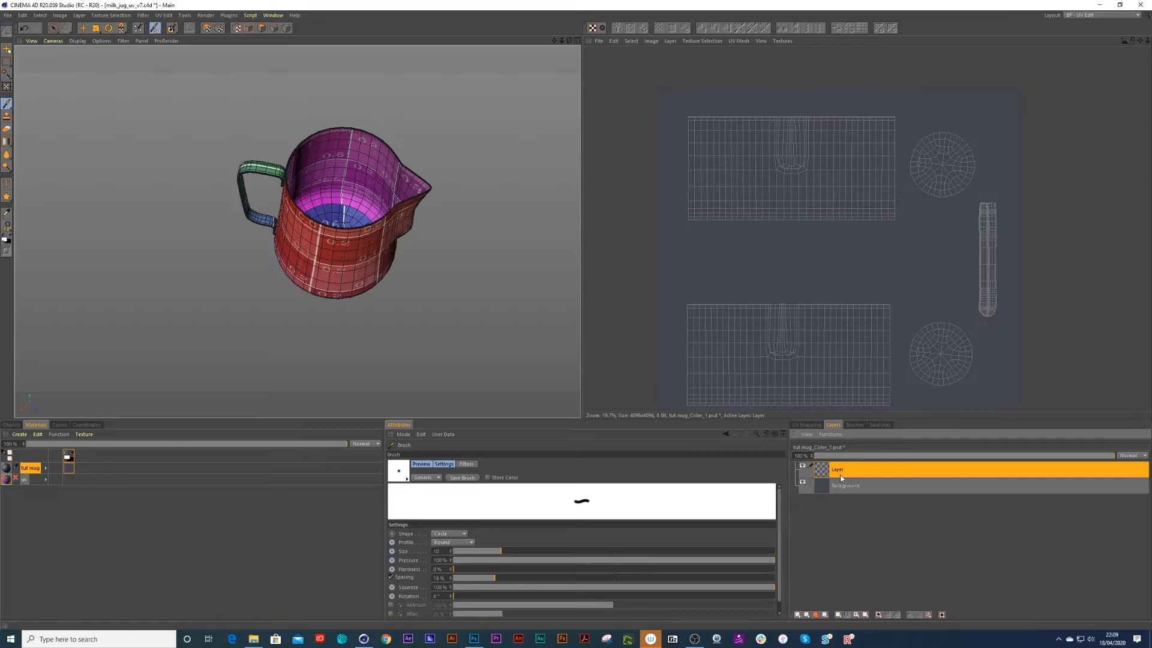
double_click(838, 470)
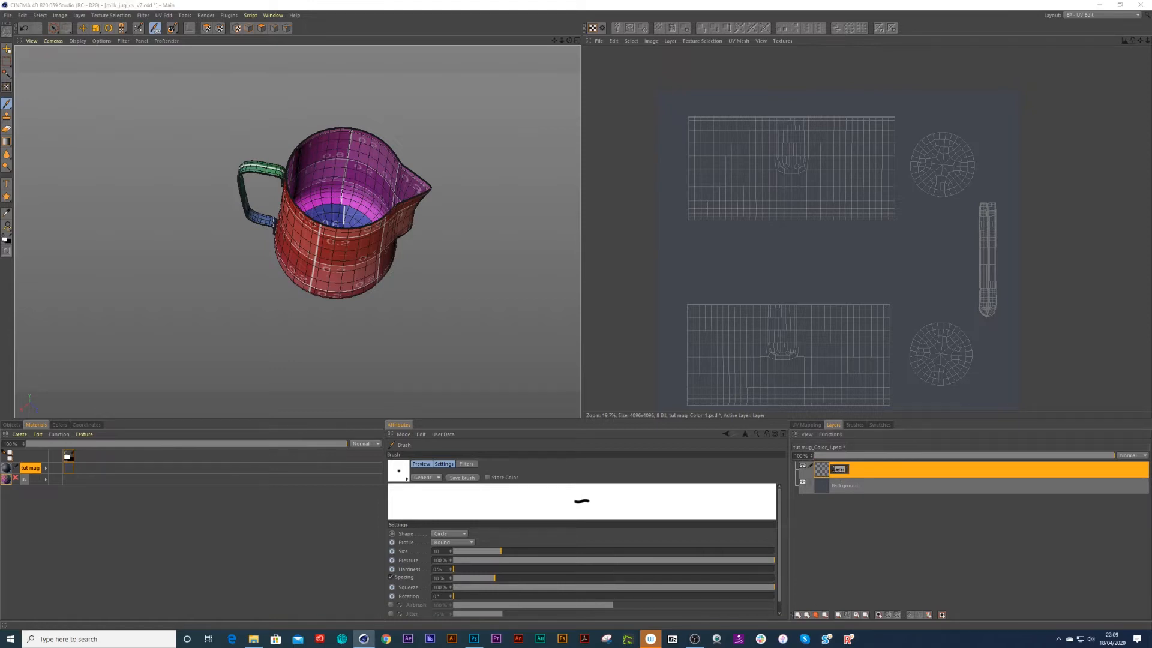
type("u")
type("es guid")
key("Return")
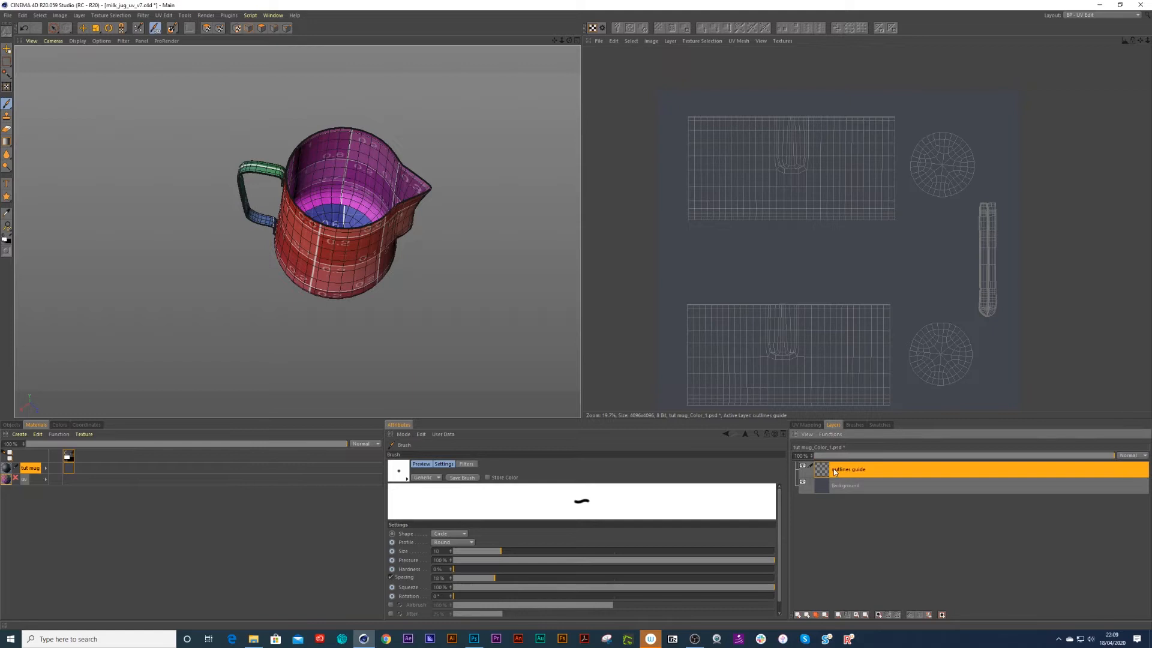
Step: Outline all of the jug's UV polygons on the outlines guide layer and check it by toggling the layer's visibility
left_click(670, 41)
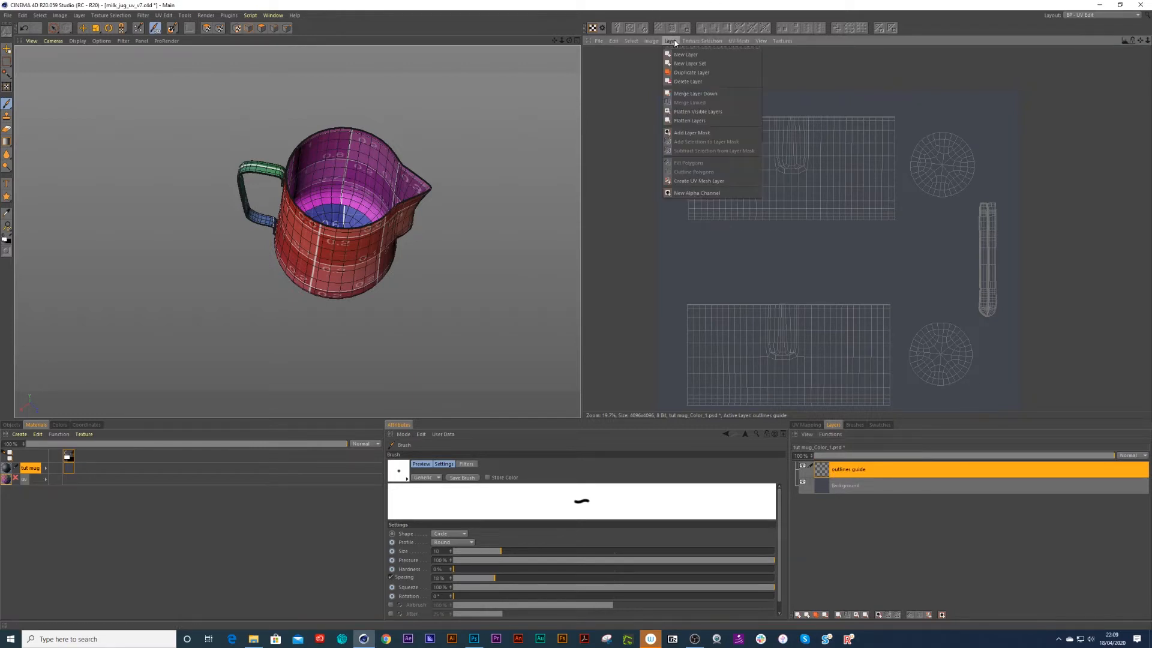
left_click(802, 217)
key("e")
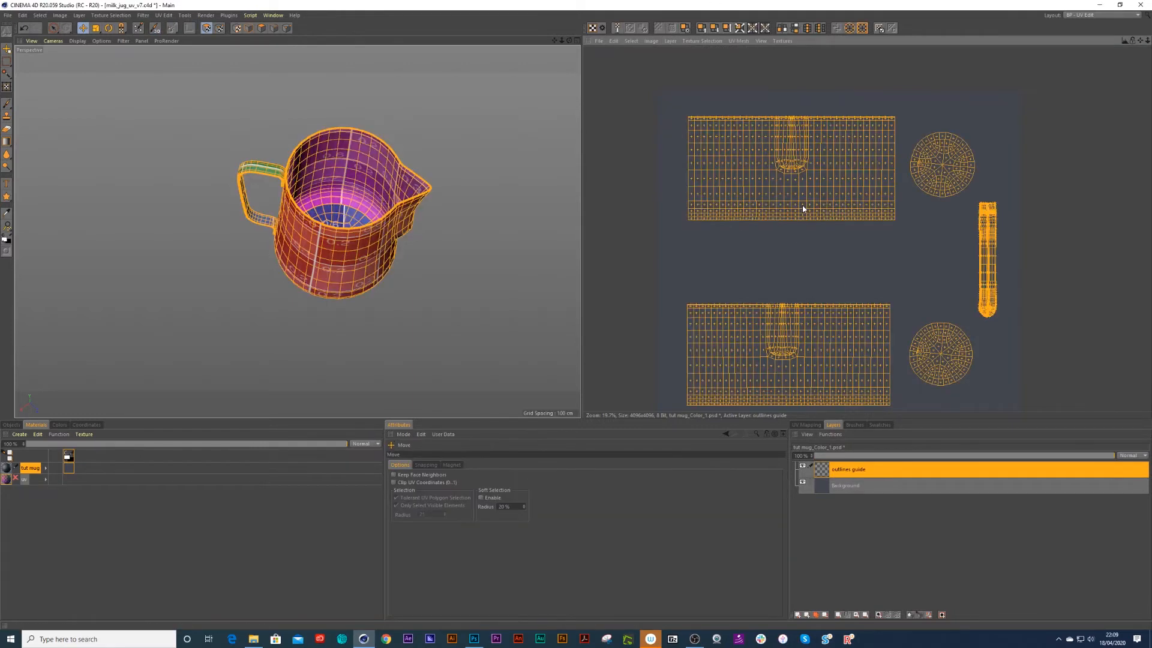
left_click(671, 41)
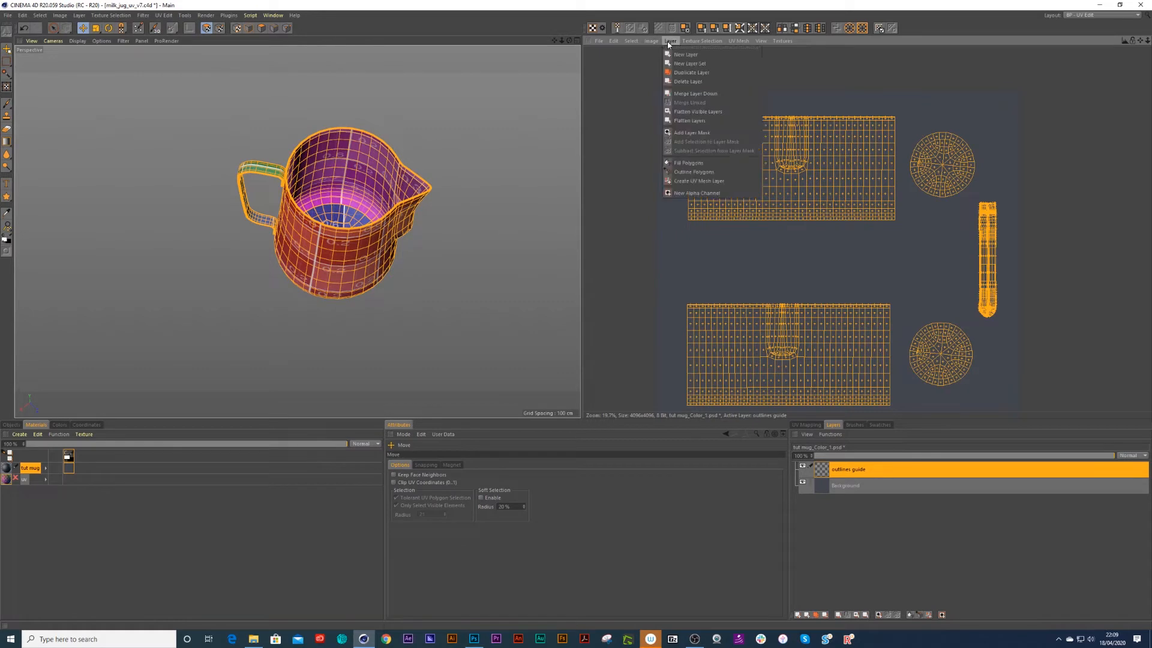
left_click(712, 174)
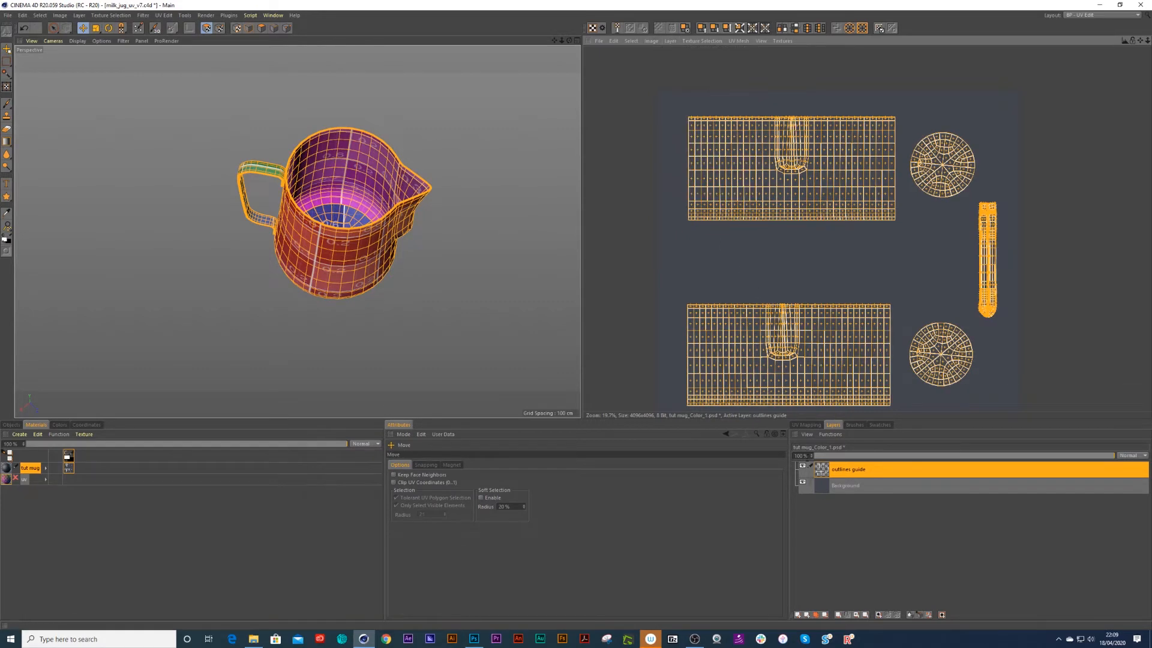
left_click(802, 467)
left_click(800, 467)
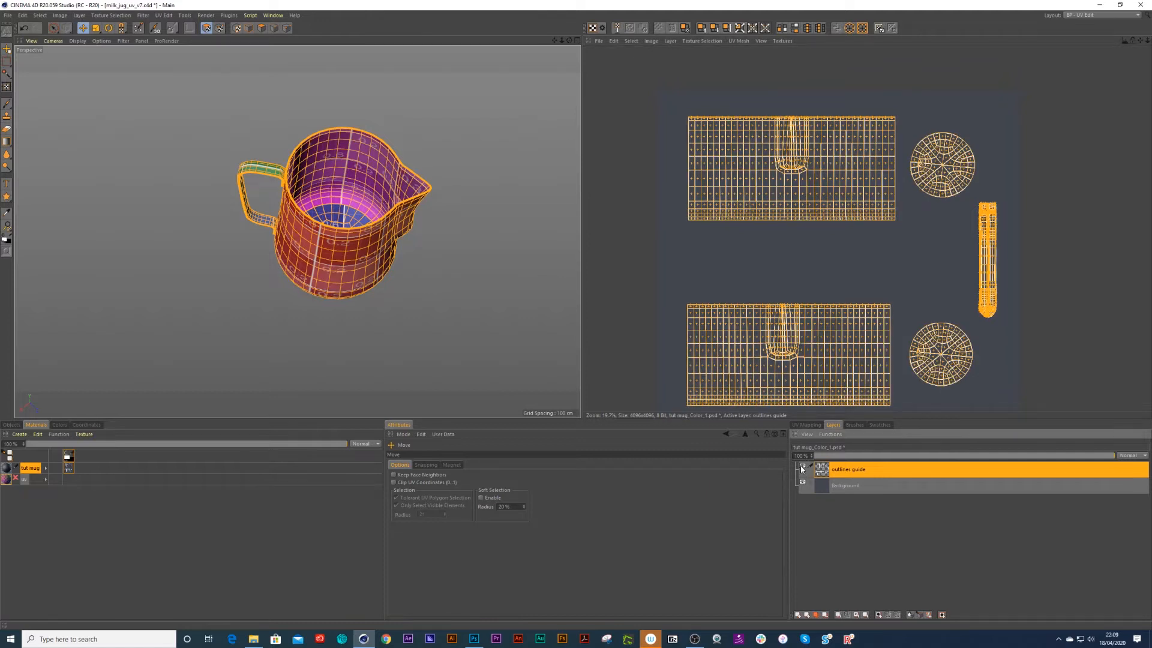
Step: Save the project together with its texture changes and add a new layer above outlines guide in the texture
key("ctrl+s")
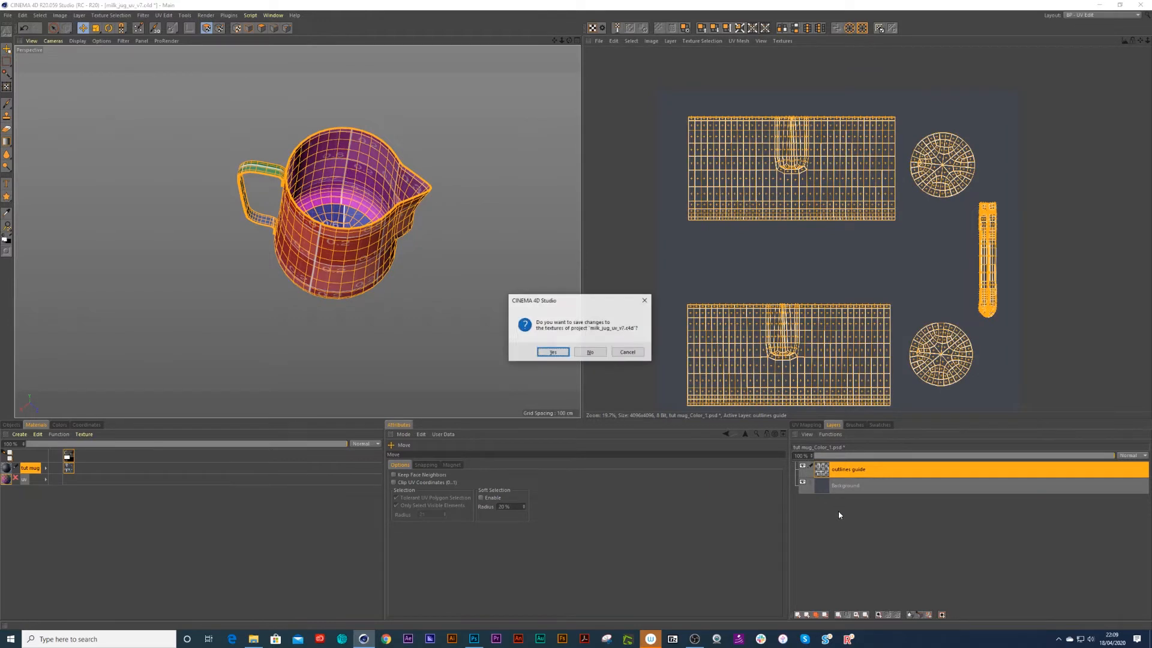
left_click(552, 352)
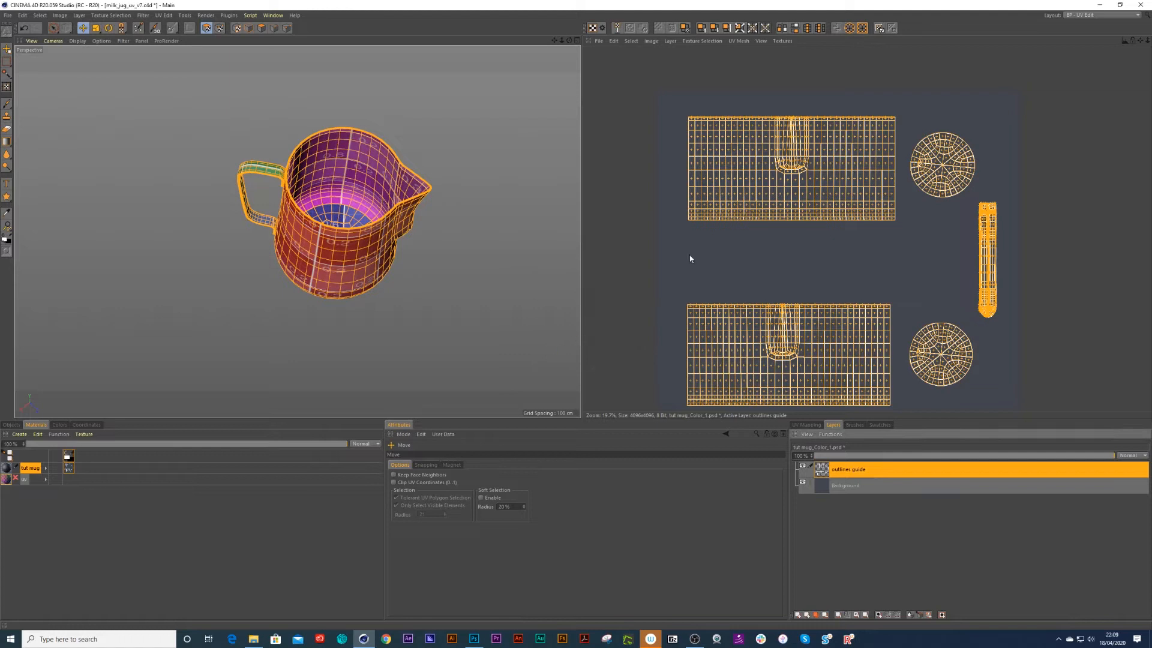
left_click(806, 613)
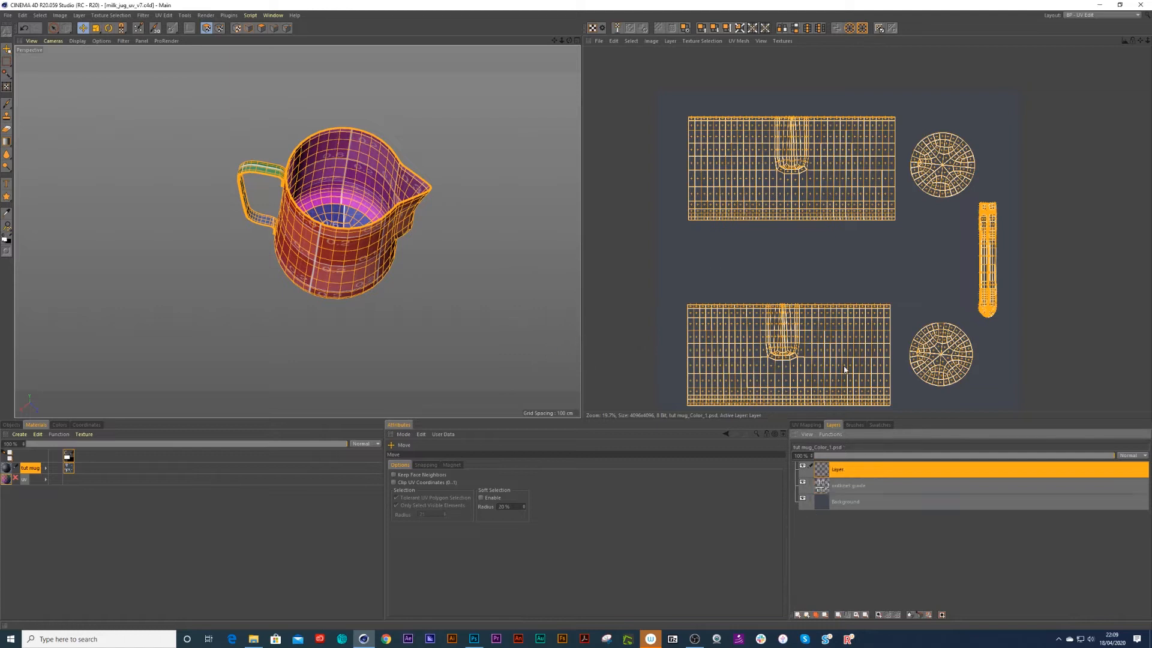
Step: Select a few polygons on the jug's inner wall to identify which UV island belongs to the inside
left_click(7, 104)
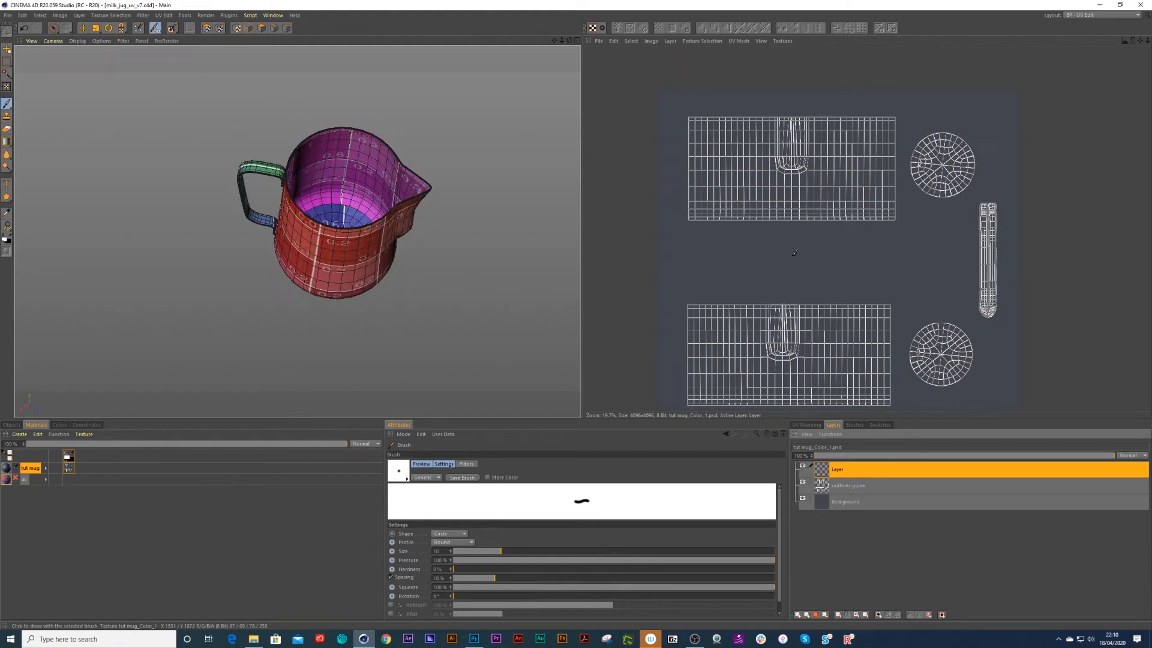
key("space")
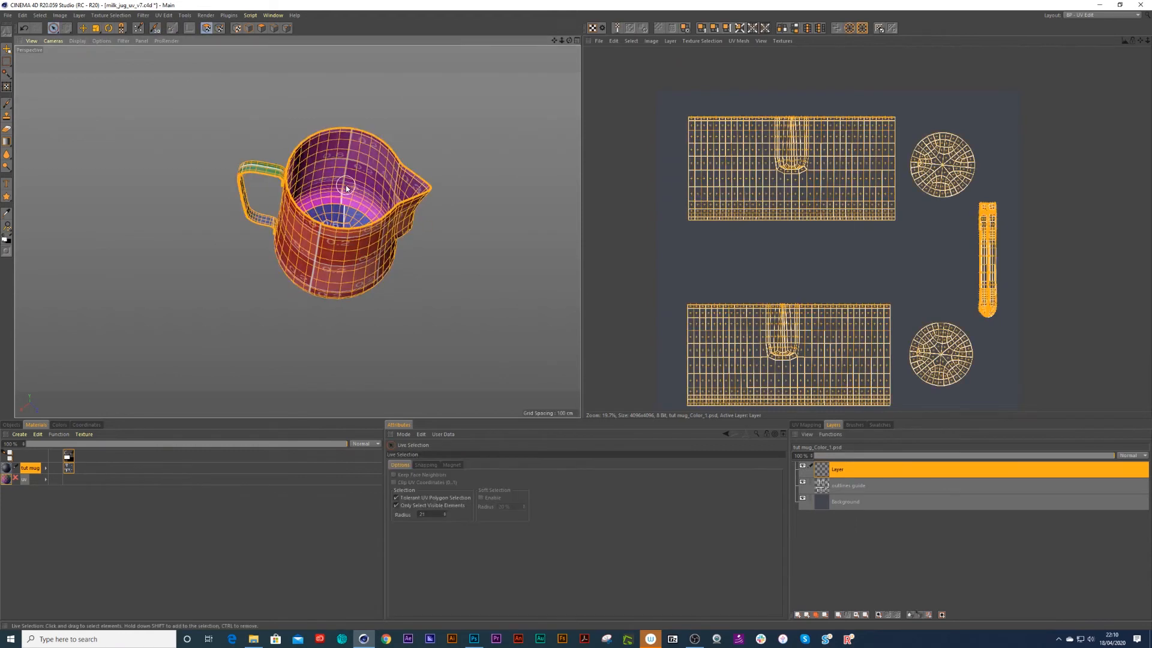
left_click(350, 176)
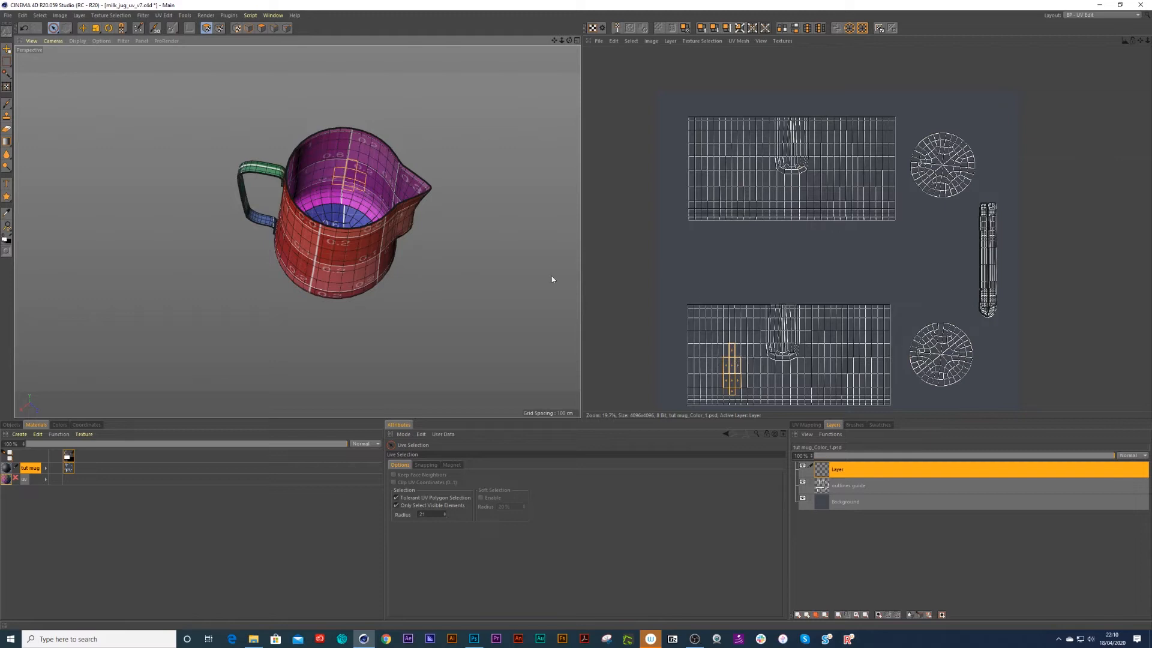
Step: Rename the new top texture layer as copy
double_click(839, 469)
key("BackSpace")
type("copy")
key("Return")
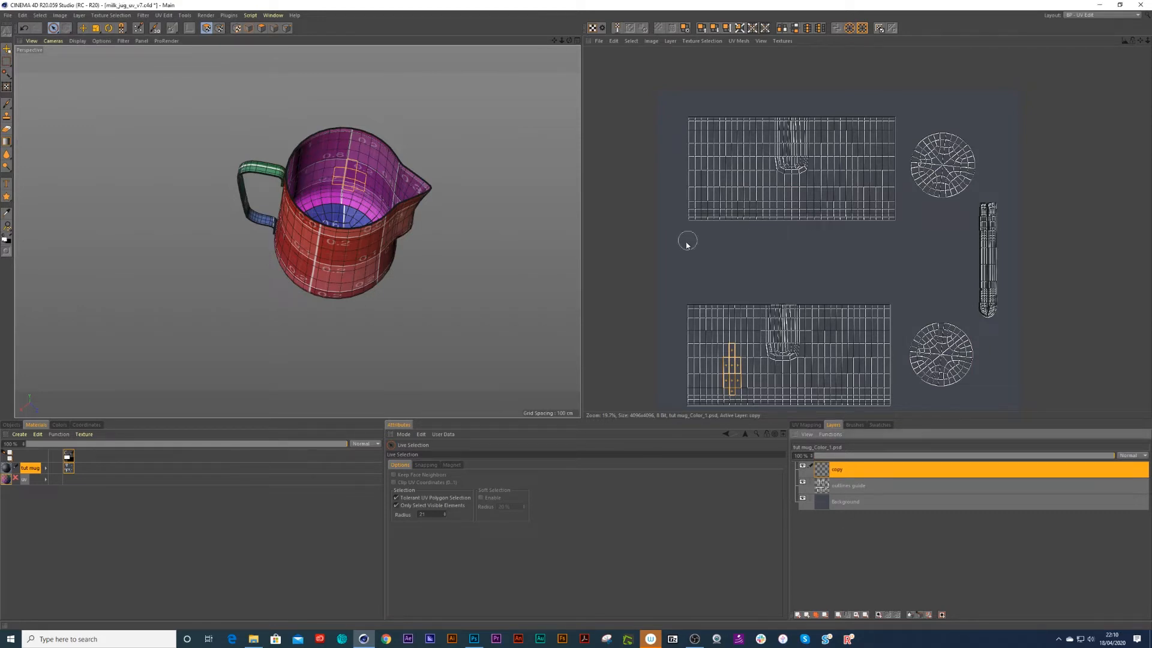
Step: Deselect the polygons and handwrite the labels inside, outside and handle beside the matching UV islands with the Brush on the copy layer
left_click(500, 228)
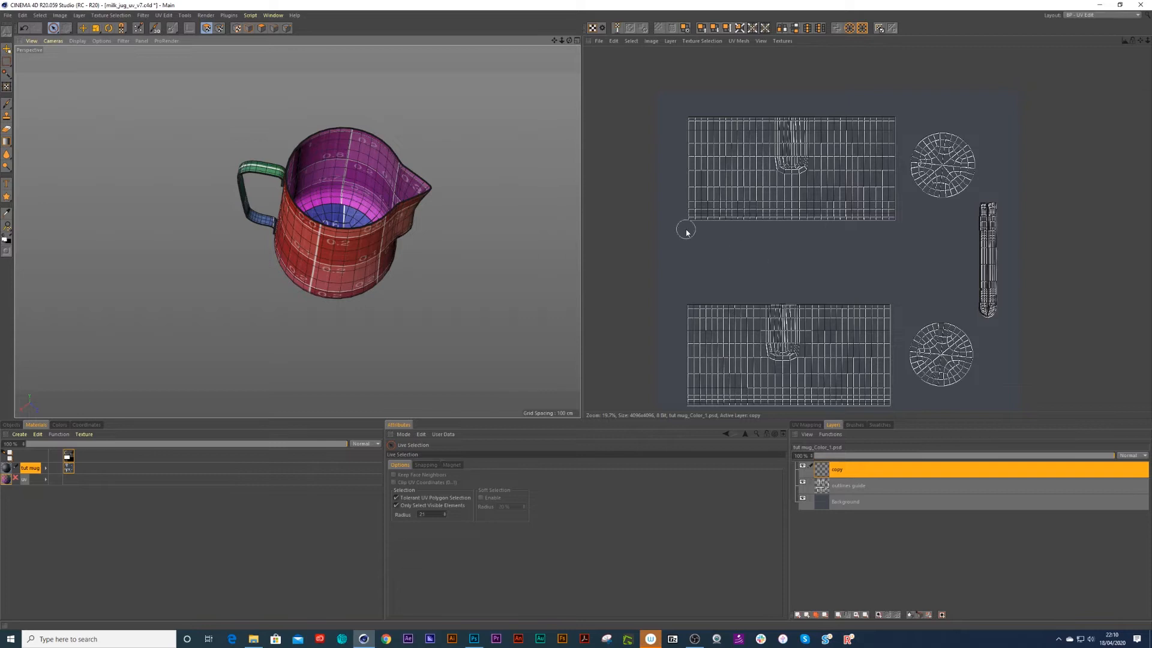
left_click(7, 104)
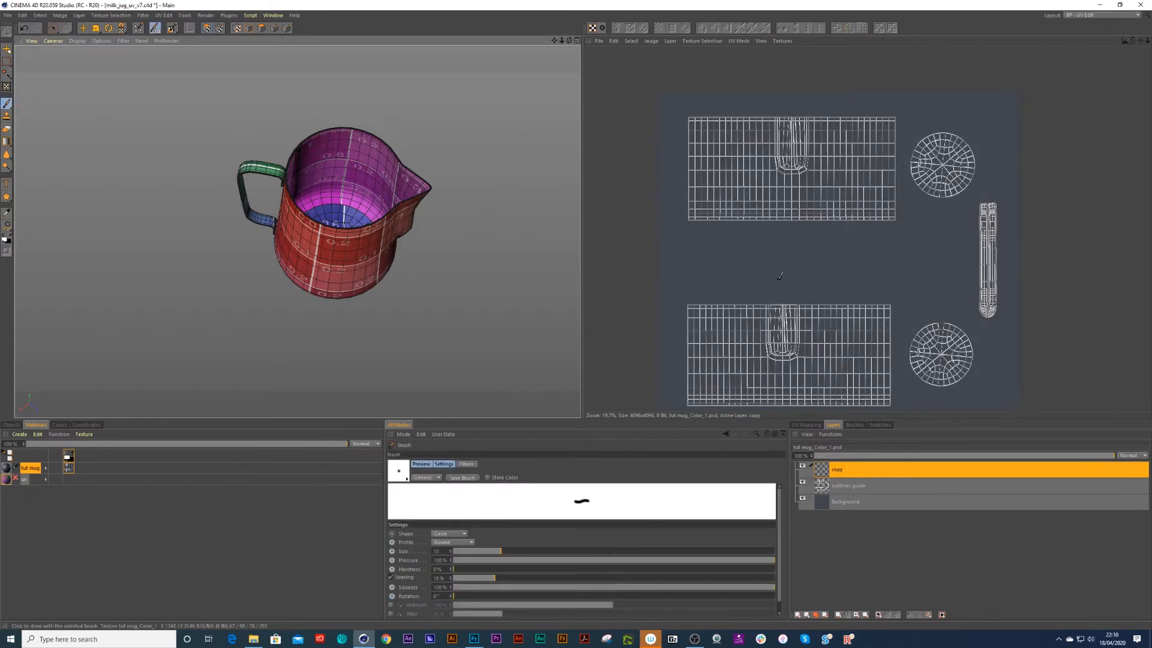
left_click_drag(768, 278, 806, 276)
left_click_drag(759, 99, 775, 96)
left_click_drag(785, 95, 805, 97)
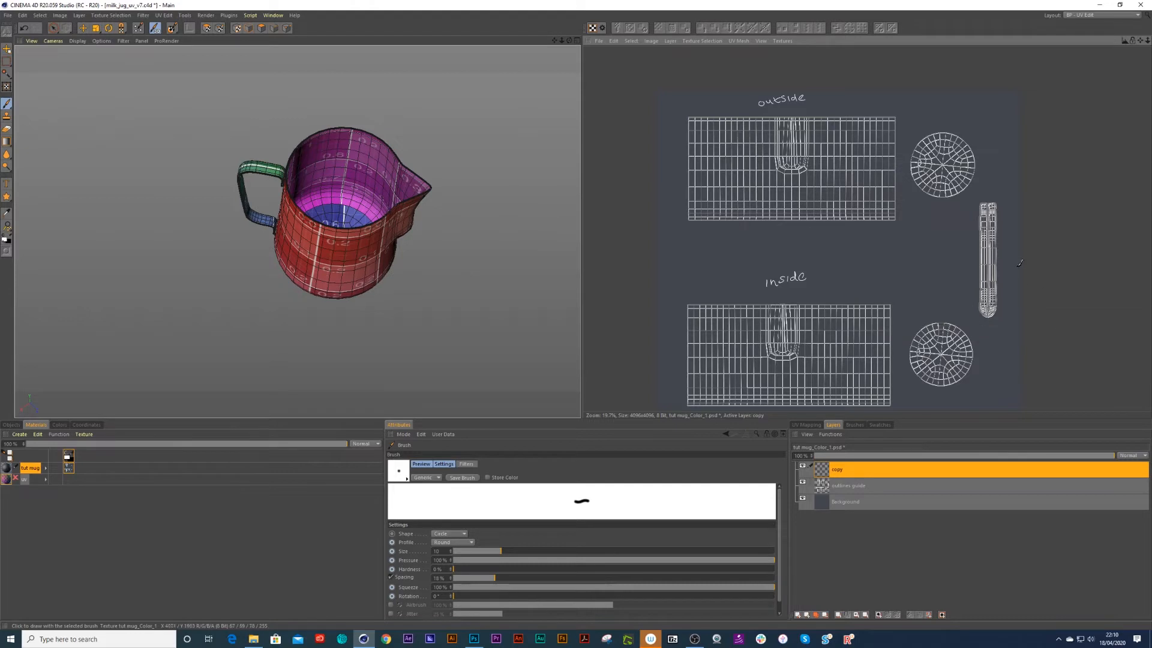
left_click_drag(931, 257, 965, 253)
Step: Save the project with the labelled texture and open tut mug_Color_1.psd in Photoshop
key("ctrl+s")
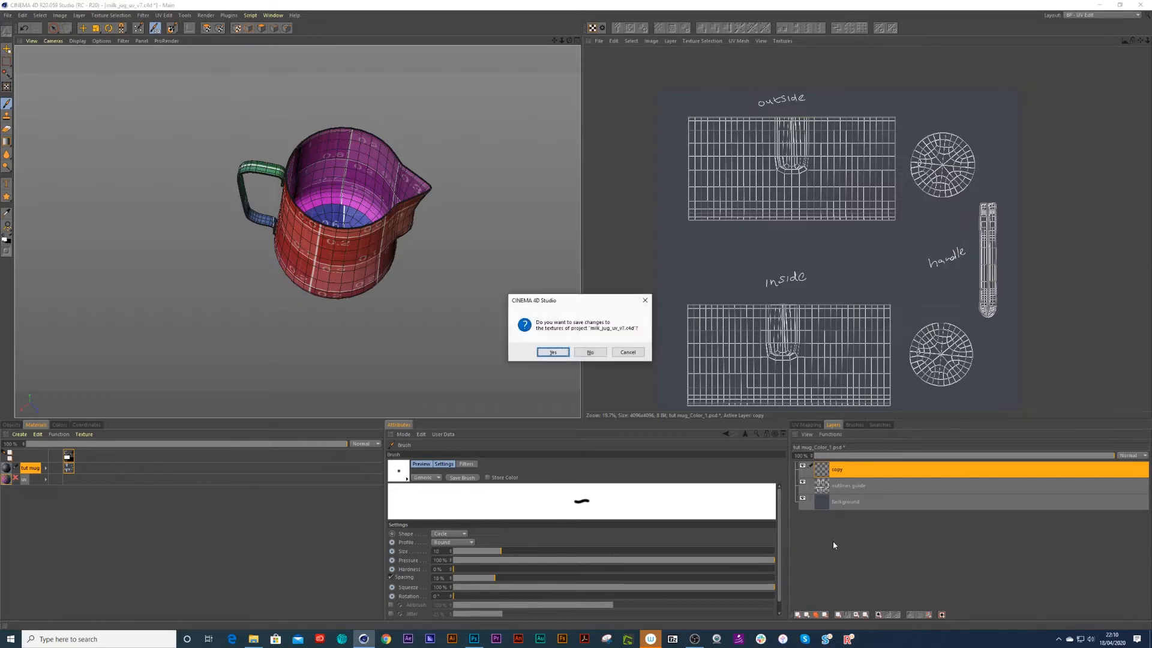
left_click(552, 352)
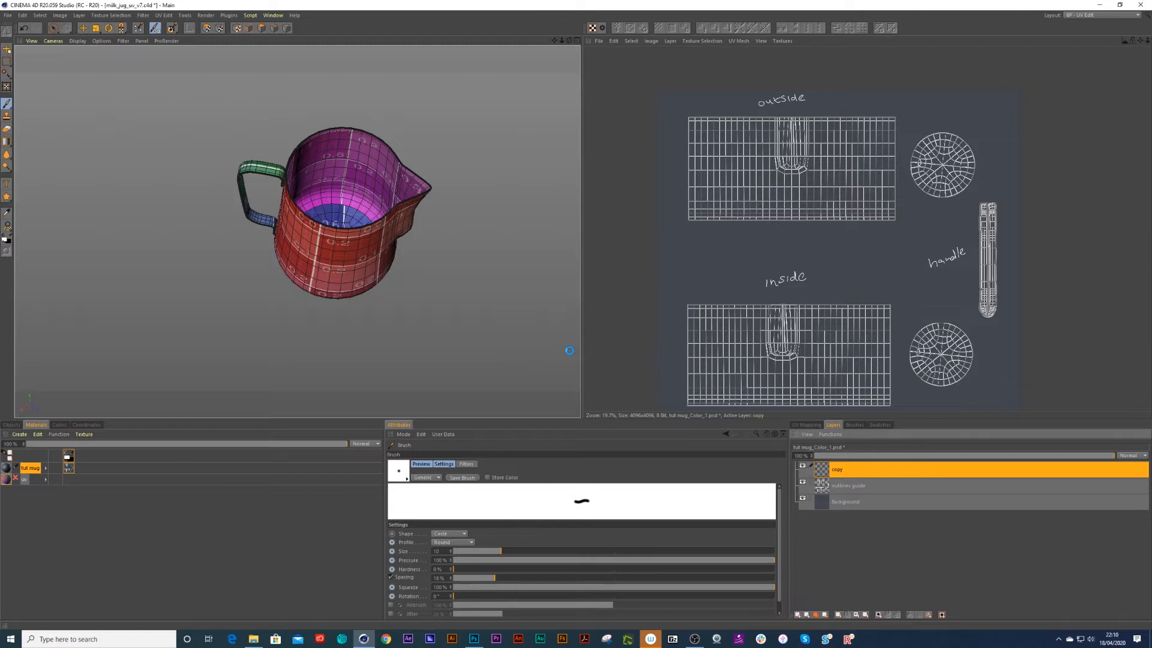
left_click(1099, 5)
double_click(531, 119)
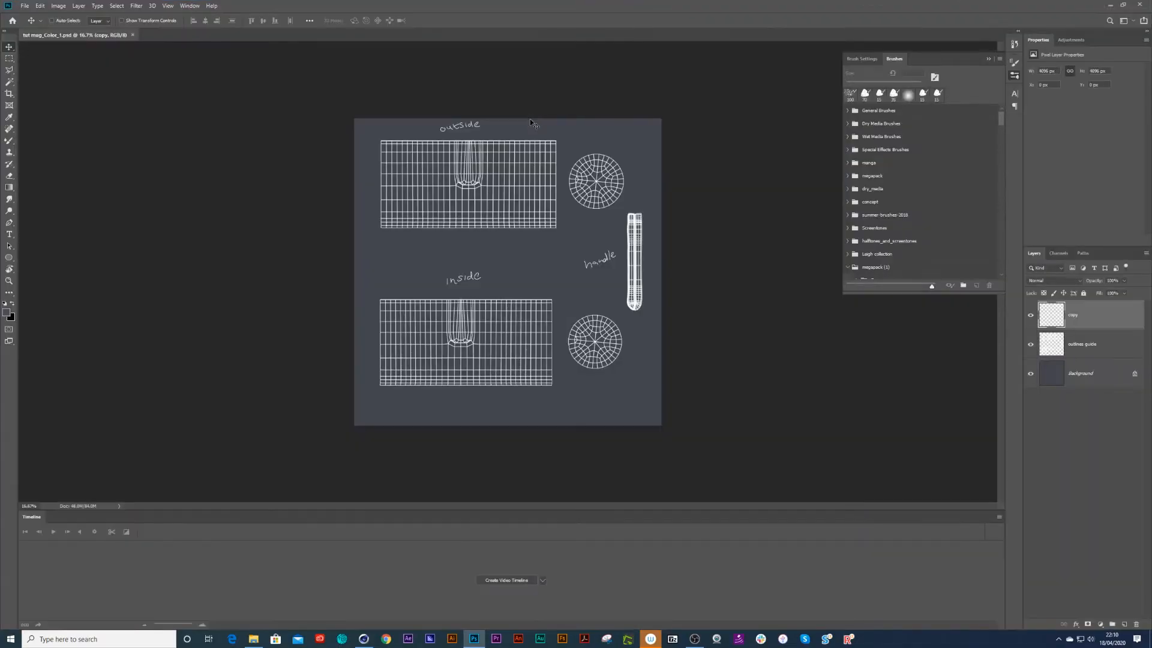
Step: Group the copy and outlines guide layers and merge the group into a single layer
key("ctrl+plus")
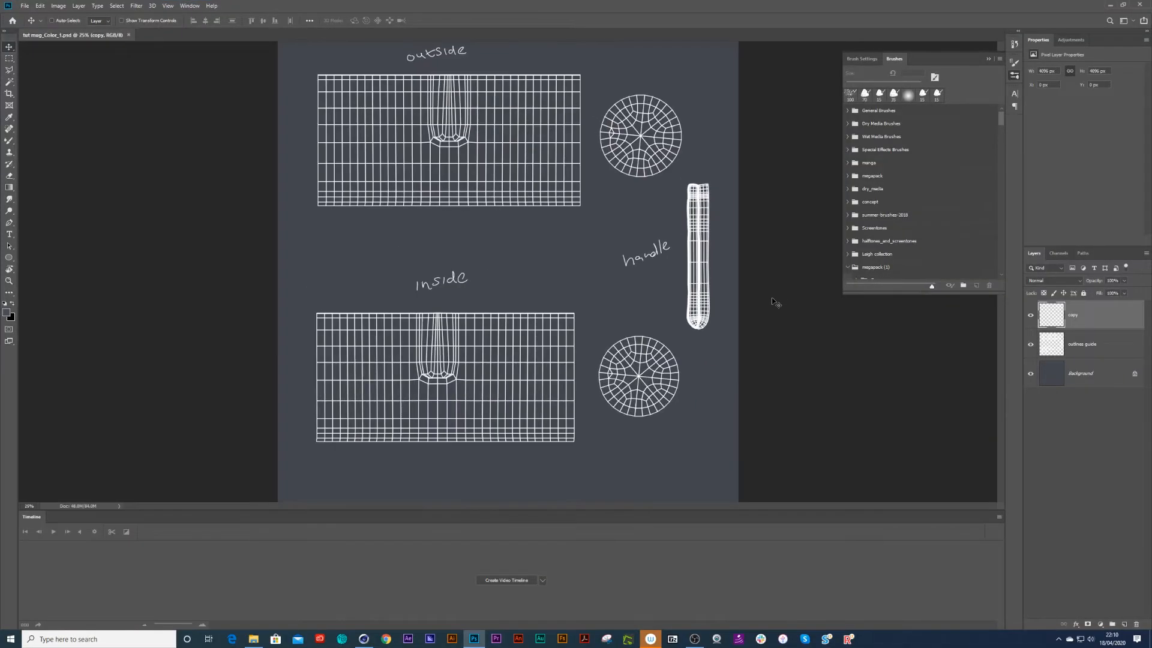
left_click(1093, 345, "shift")
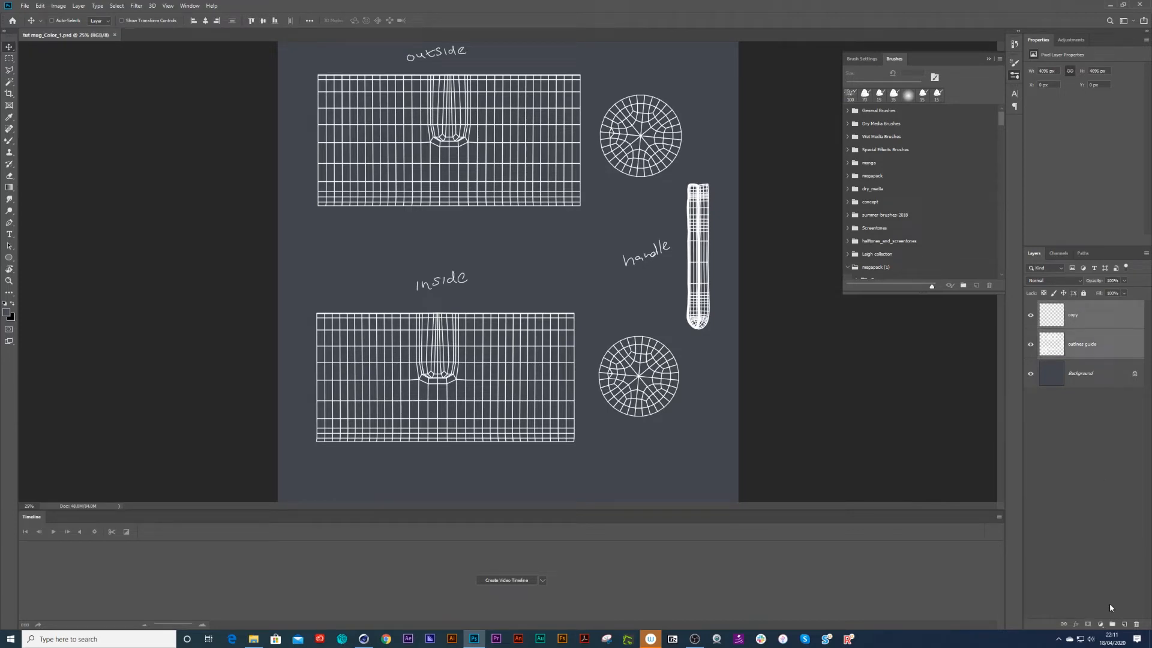
left_click(1111, 624)
double_click(1063, 306)
type("ou")
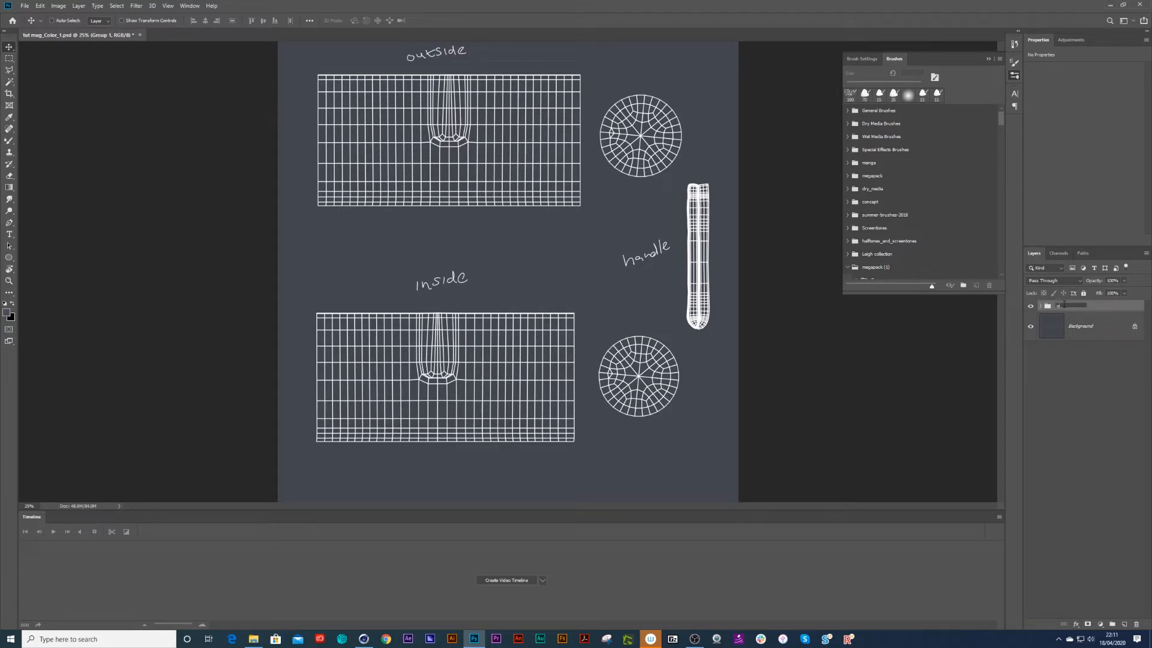
key("Escape")
key("ctrl+e")
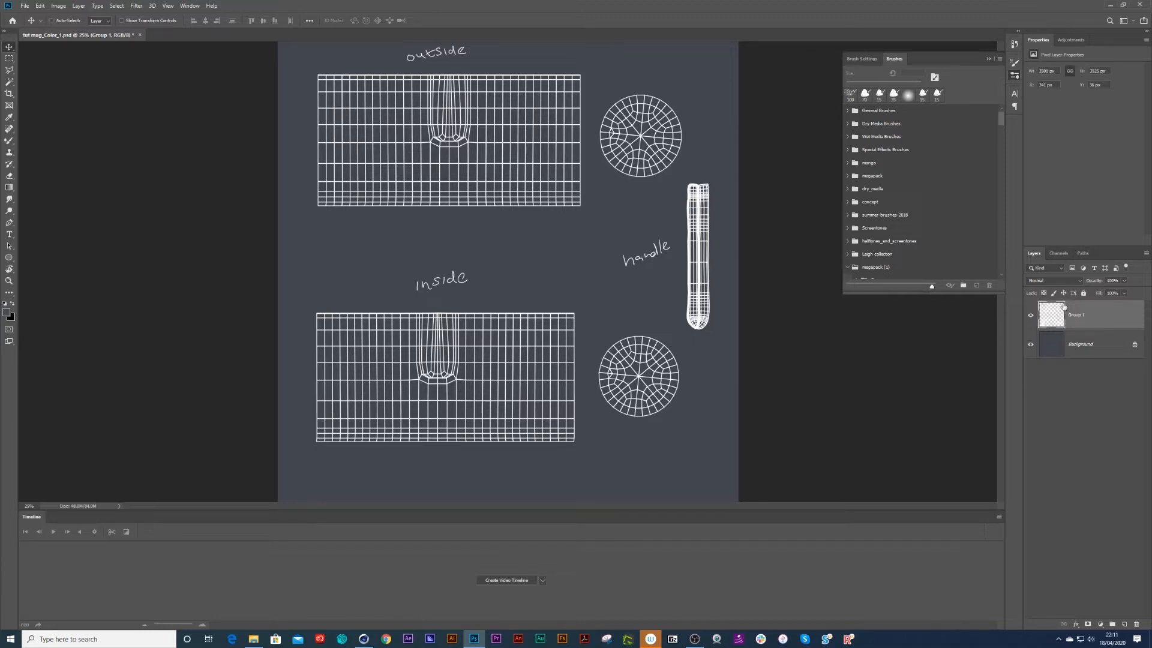
Step: Rename the merged layer as guides and lower its opacity to about 20%
double_click(1077, 314)
type("d")
type("uides")
key("Return")
left_click(1126, 282)
left_click_drag(1126, 292, 1087, 294)
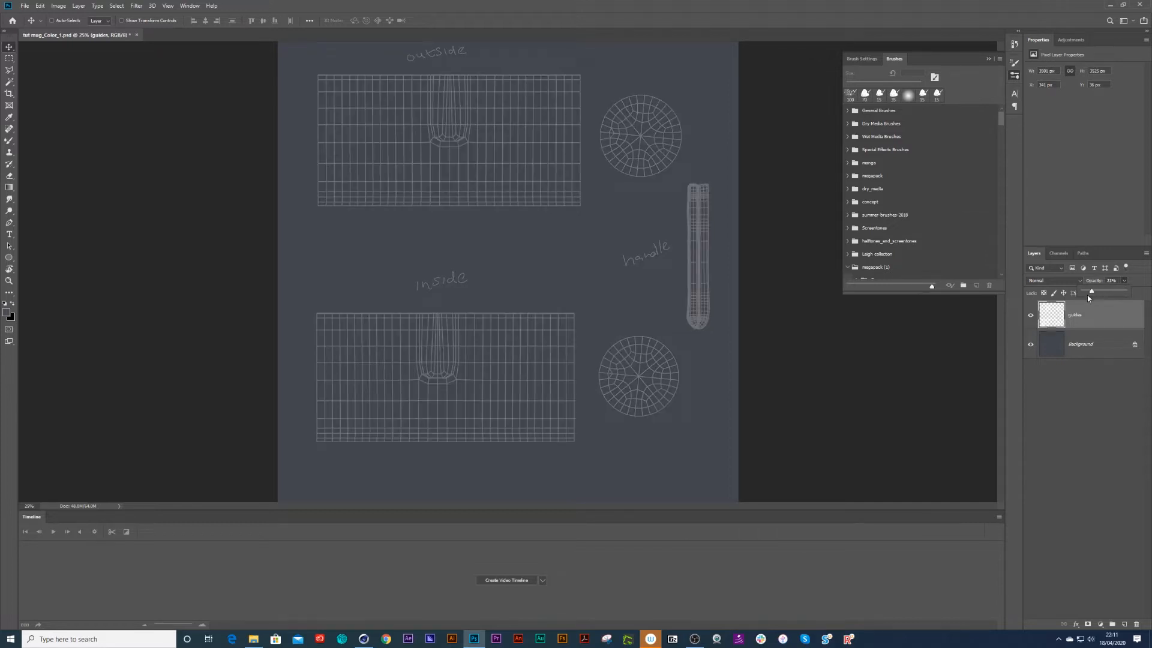
Step: Switch from the Mixer Brush to the standard Brush Tool, and hide and redisplay the brush presets
right_click(12, 143)
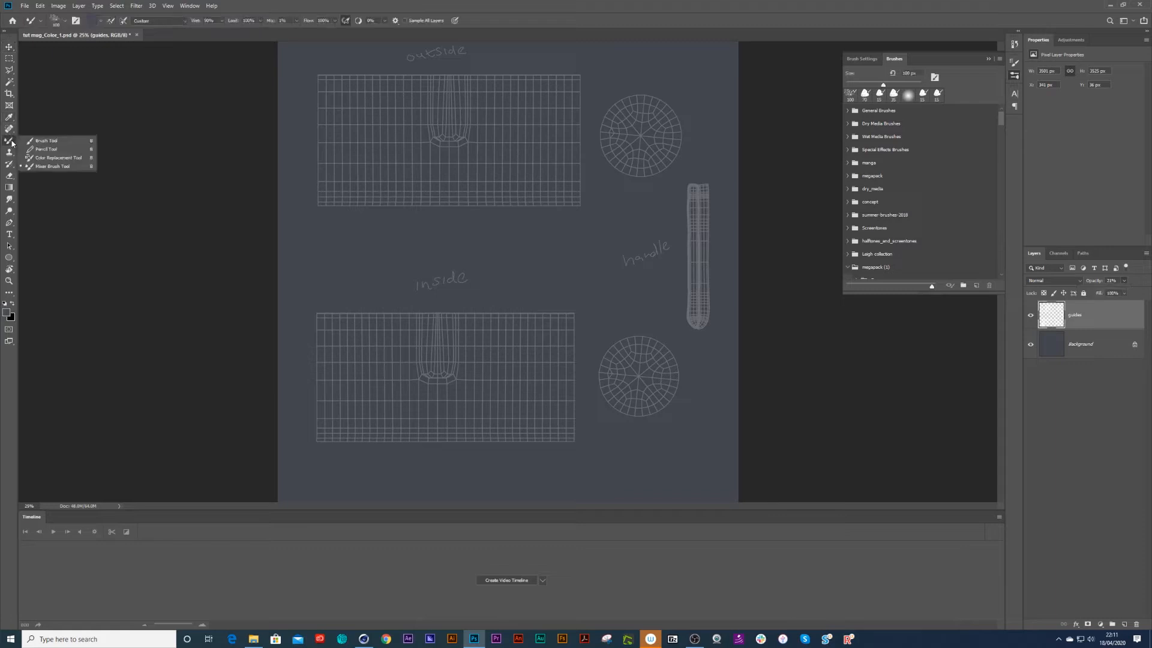
left_click(46, 142)
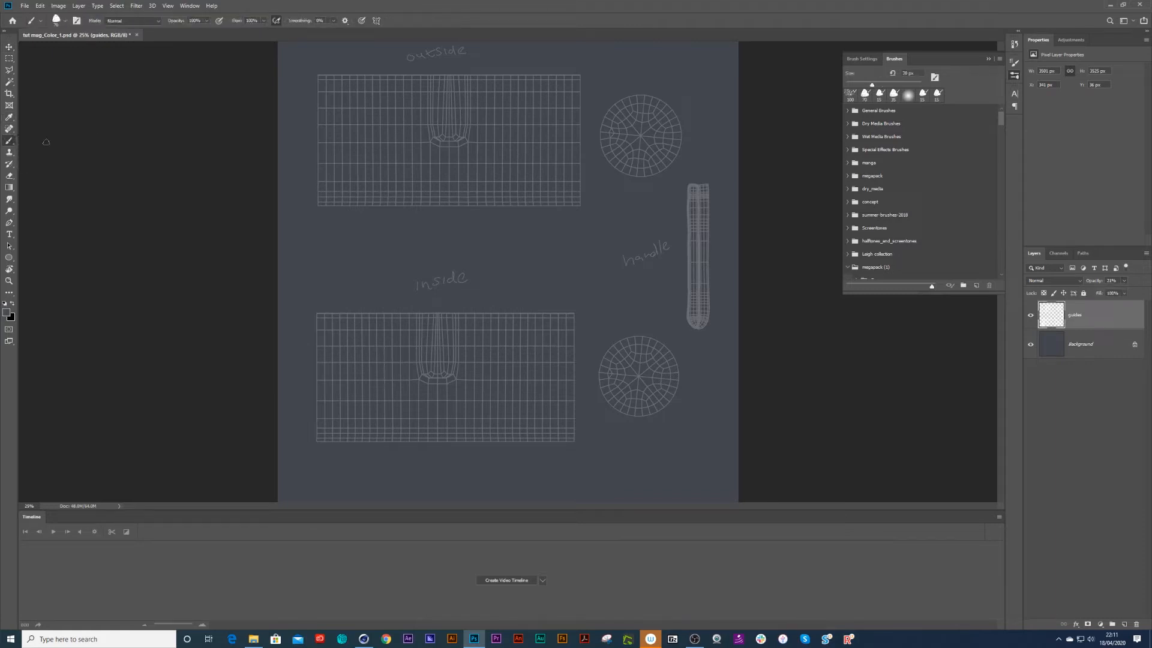
left_click(190, 7)
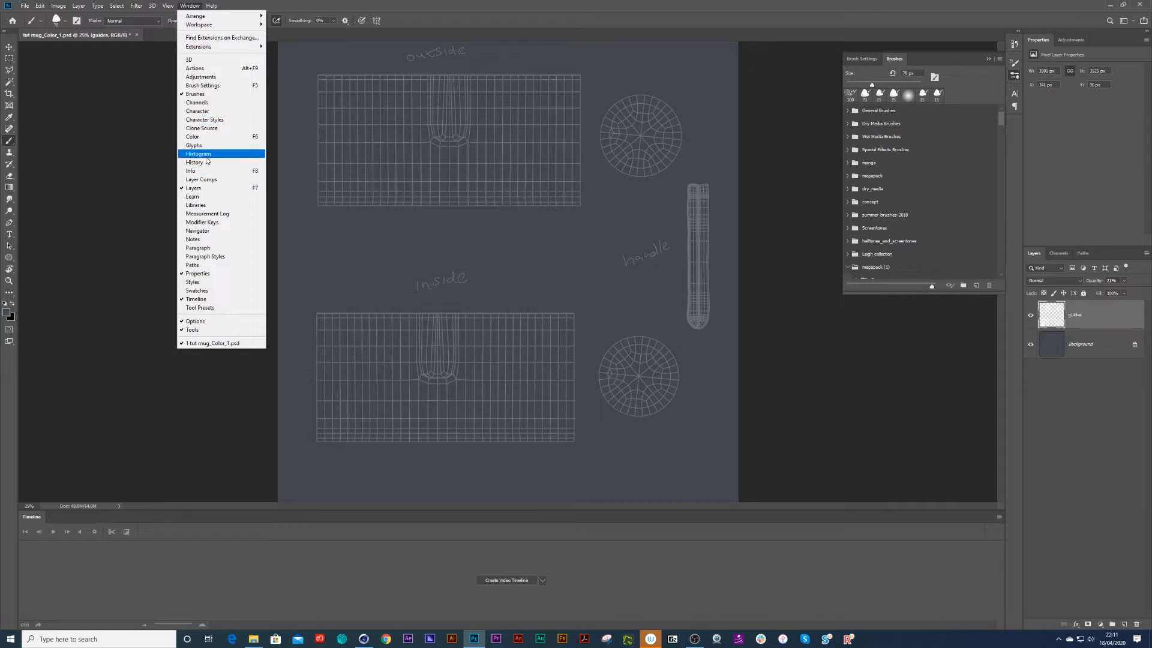
left_click(203, 96)
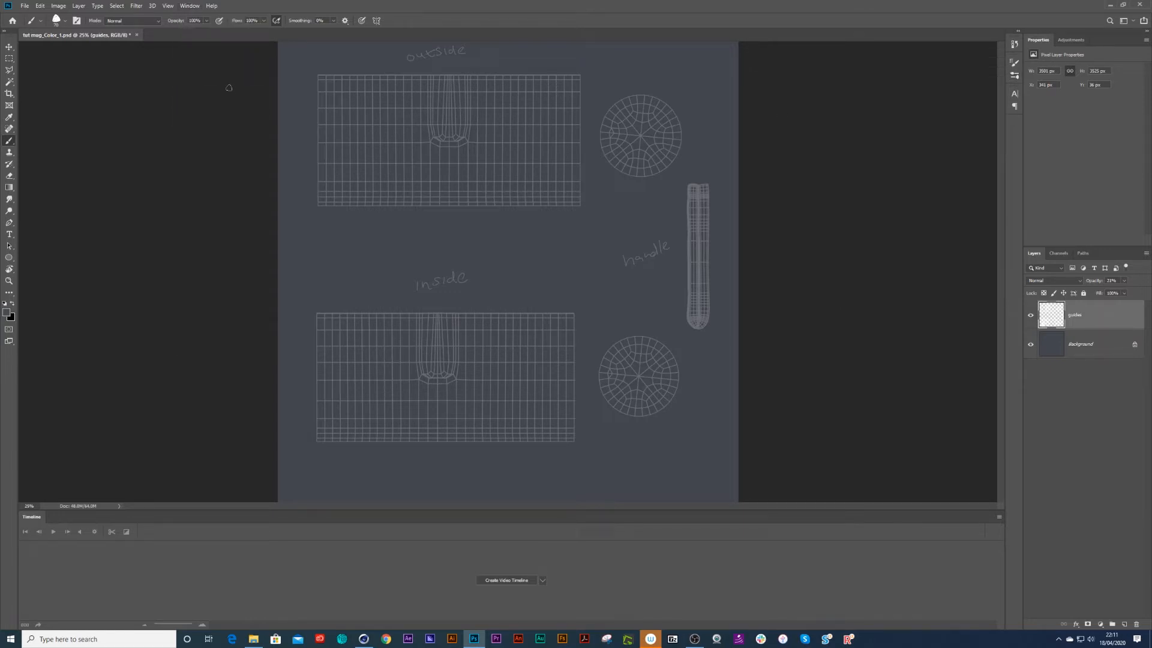
left_click(193, 7)
left_click(198, 94)
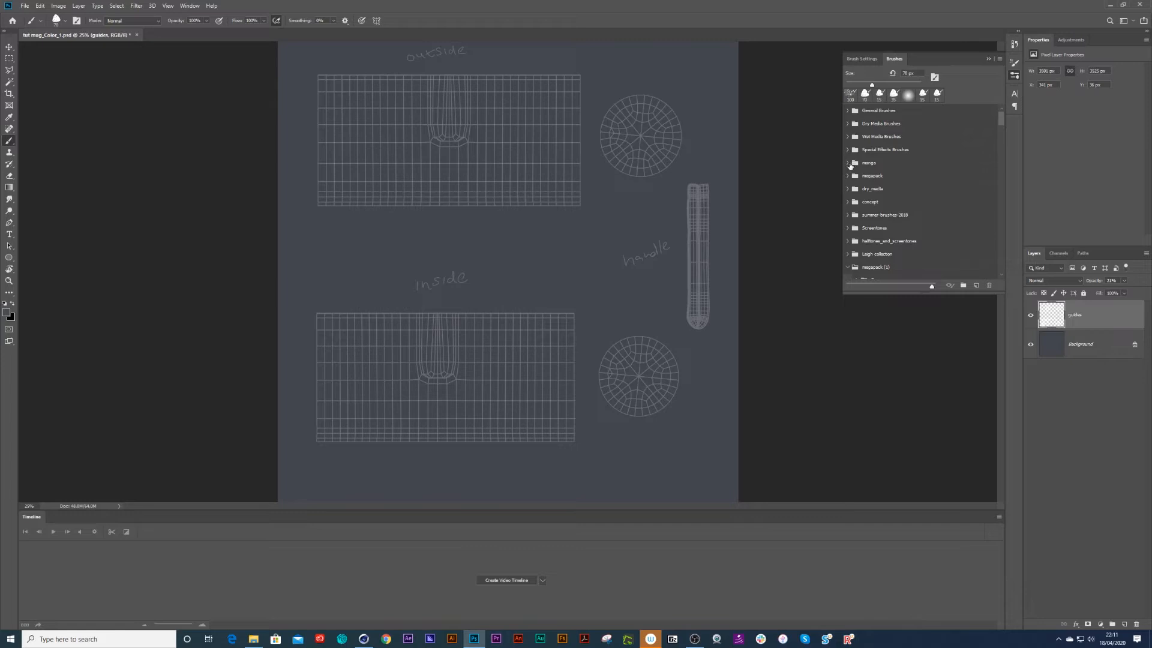
Step: Choose the Kyle's Manga - Basic Variable Softer brush from the manga set, add a layer above guides and enlarge the brush to 40 px
left_click(849, 163)
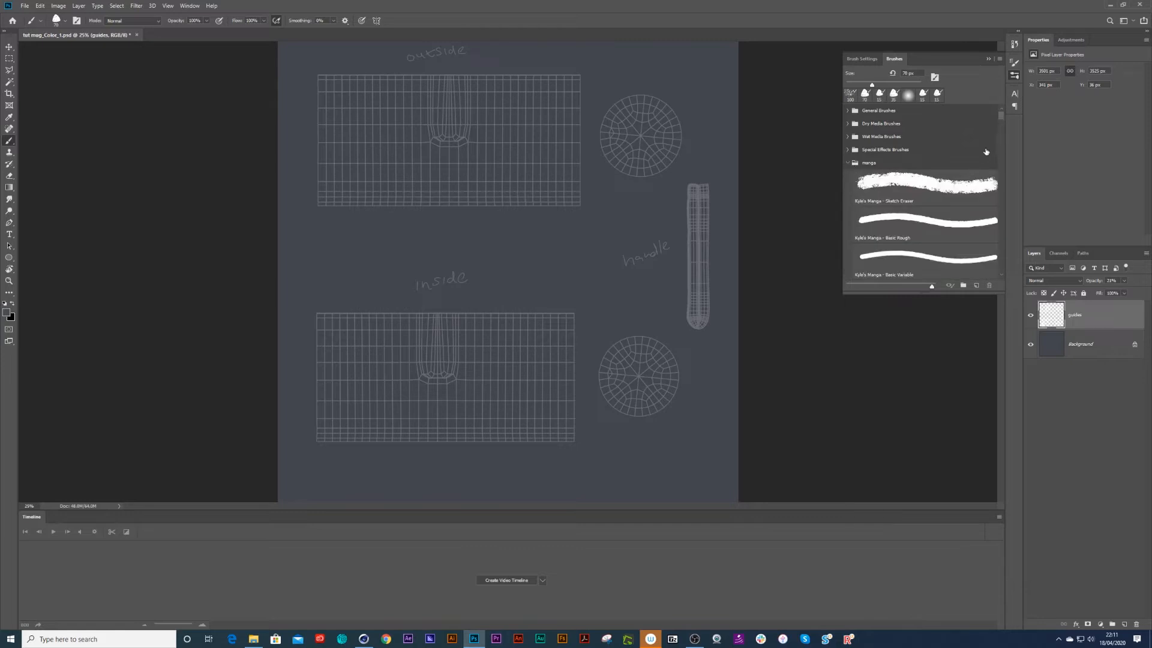
left_click(1002, 275)
left_click(1002, 273)
left_click(1001, 272)
left_click(1002, 272)
left_click(1002, 272)
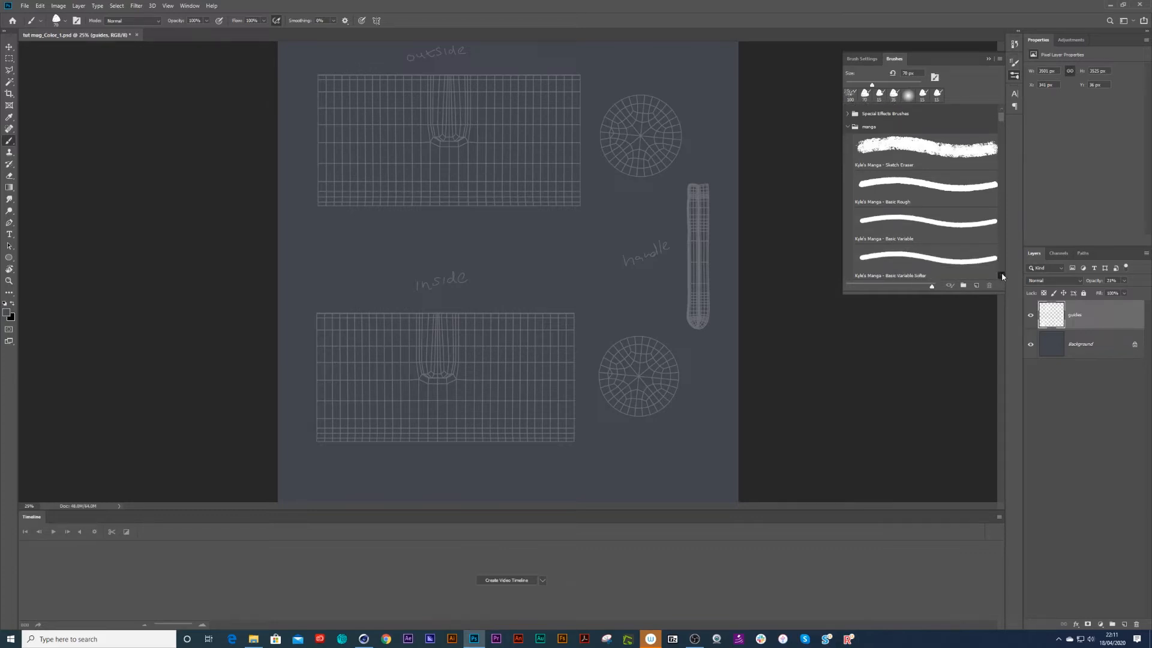
left_click(1002, 272)
left_click(1001, 272)
left_click_drag(1002, 116, 1002, 121)
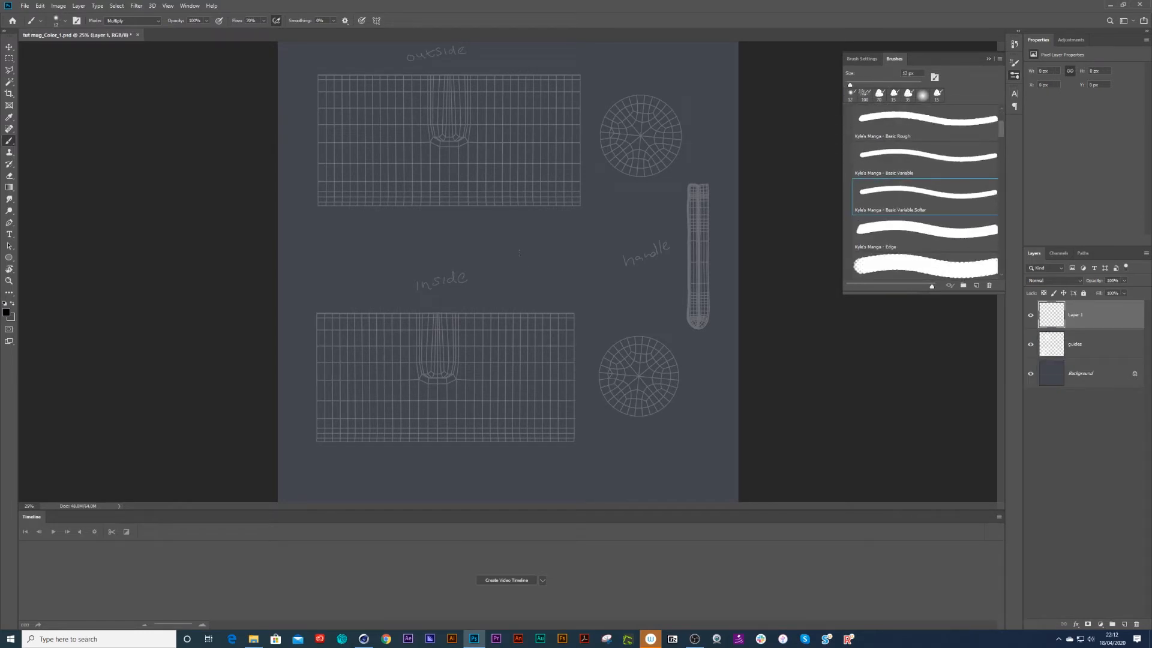
key("bracketright")
key("bracketright")
Step: Try black scribbles in the empty area between the UV islands and undo each one
left_click_drag(533, 266, 594, 242)
key("ctrl+z")
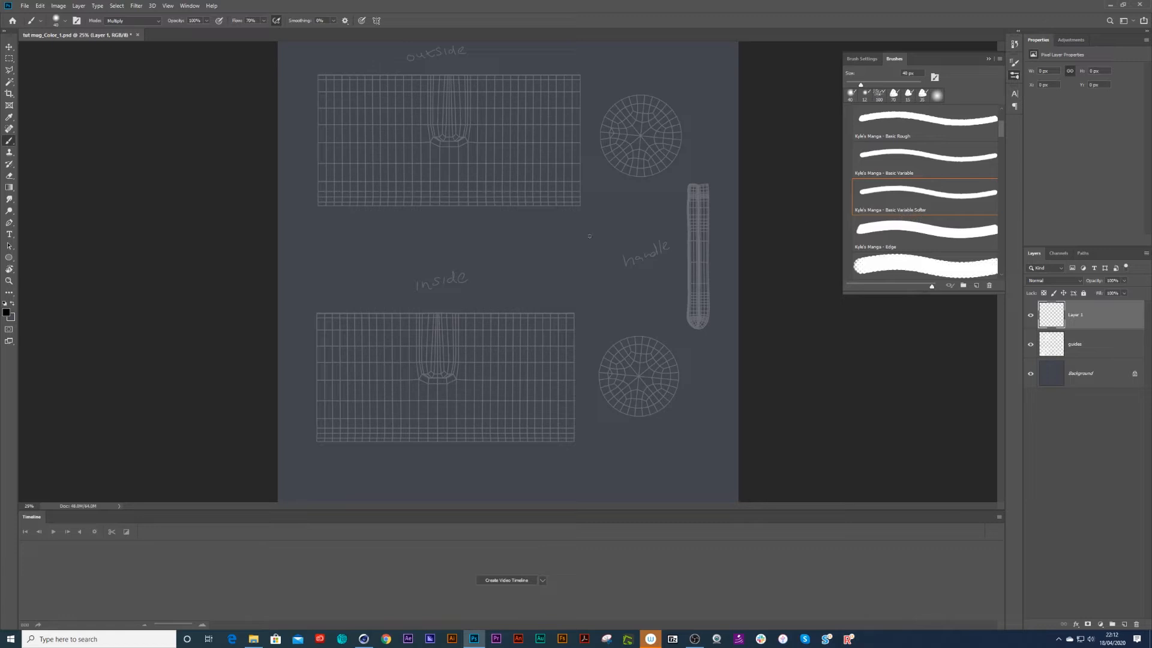
mouse_move(552, 248)
left_mouse_down()
mouse_move(606, 276)
mouse_move(570, 285)
left_mouse_up()
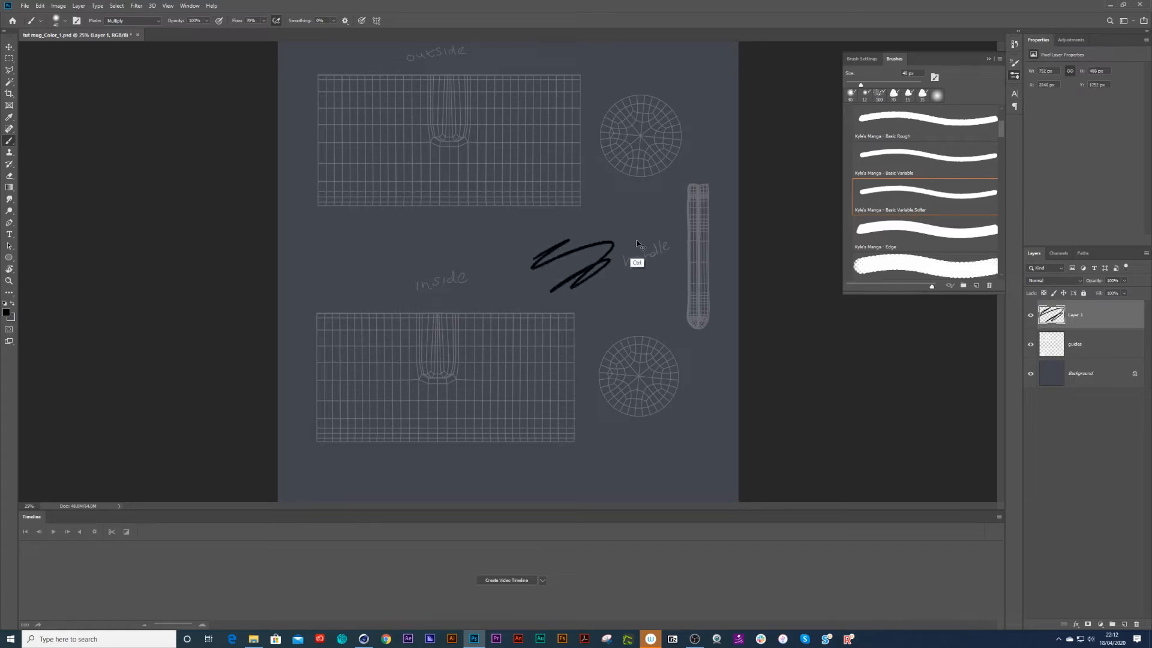
key("ctrl+z")
mouse_move(513, 263)
left_mouse_down()
mouse_move(570, 233)
mouse_move(573, 290)
mouse_move(615, 274)
left_mouse_up()
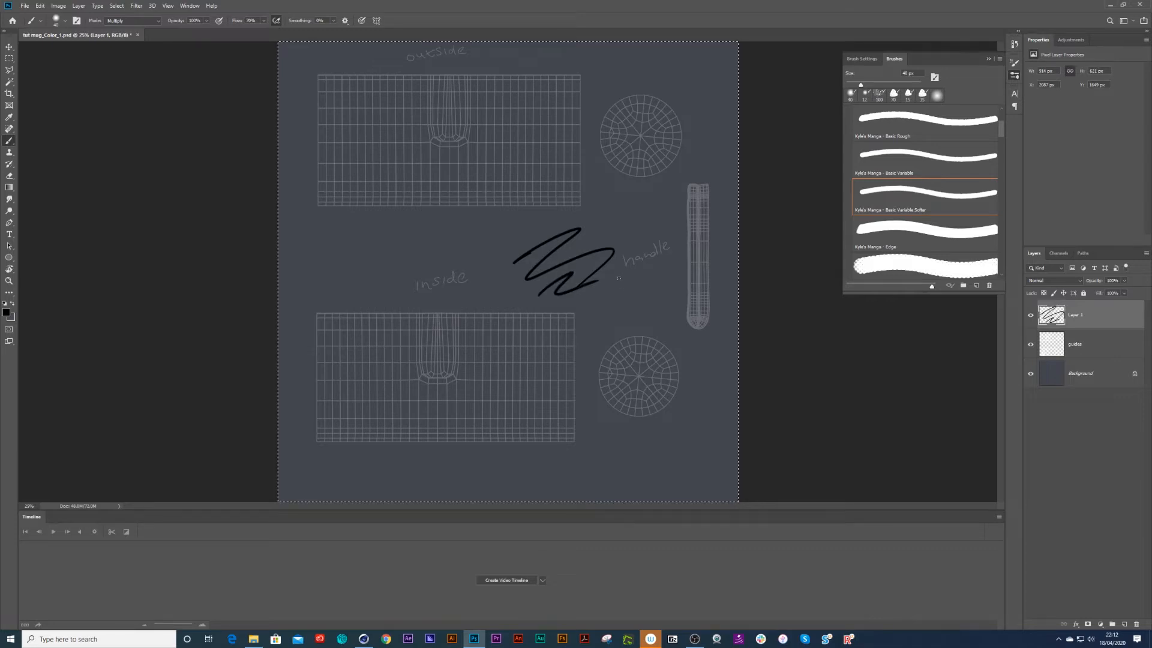
key("ctrl+z")
key("ctrl+z")
Step: Rename the new empty layer as black shadow and save the PSD
key("ctrl+plus")
left_click_drag(516, 156, 648, 336)
double_click(1075, 314)
type("black l")
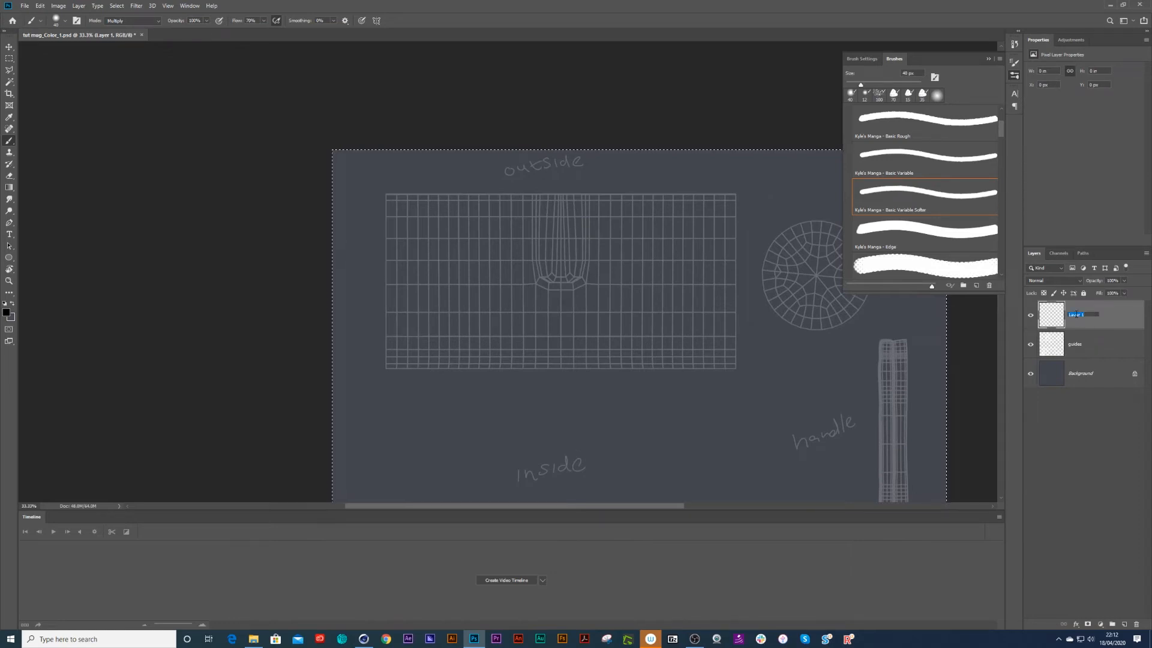
type("hadow")
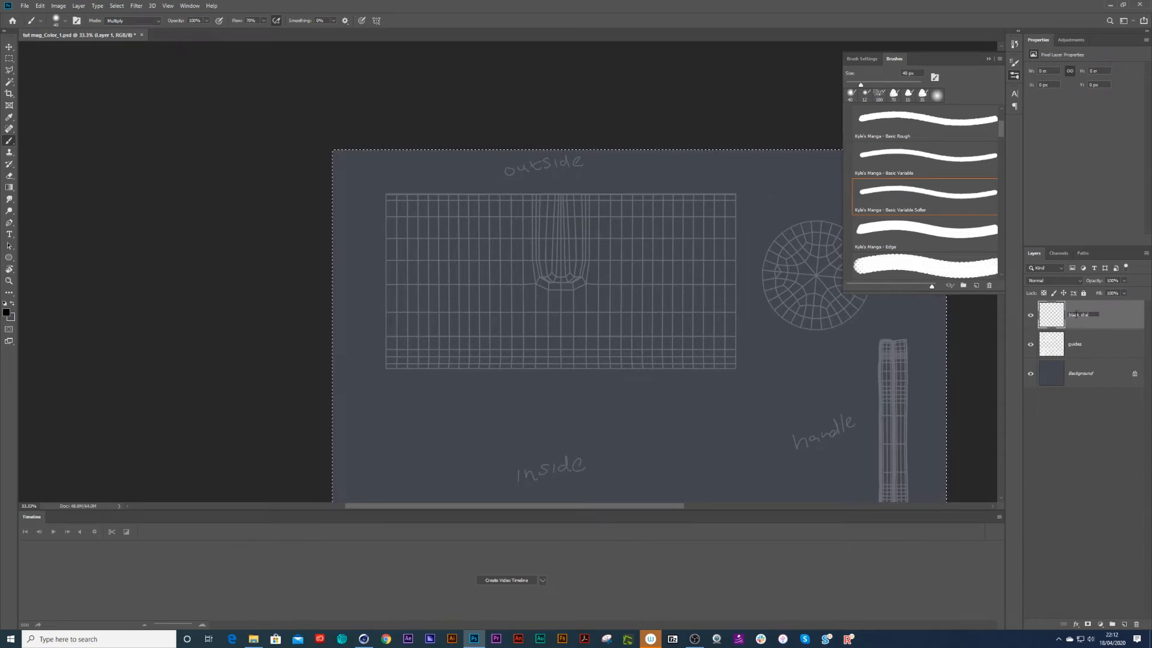
key("Return")
key("ctrl+s")
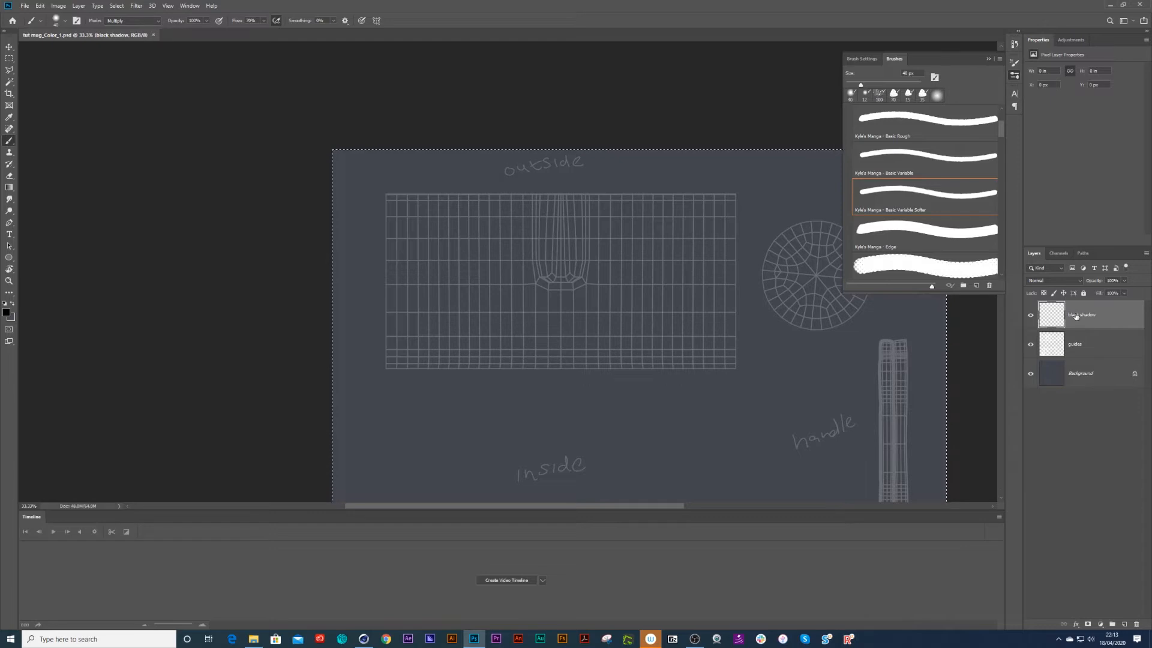
Step: Try a thick black stroke across the base of the spout on the inside UV island and undo it
key("ctrl+minus")
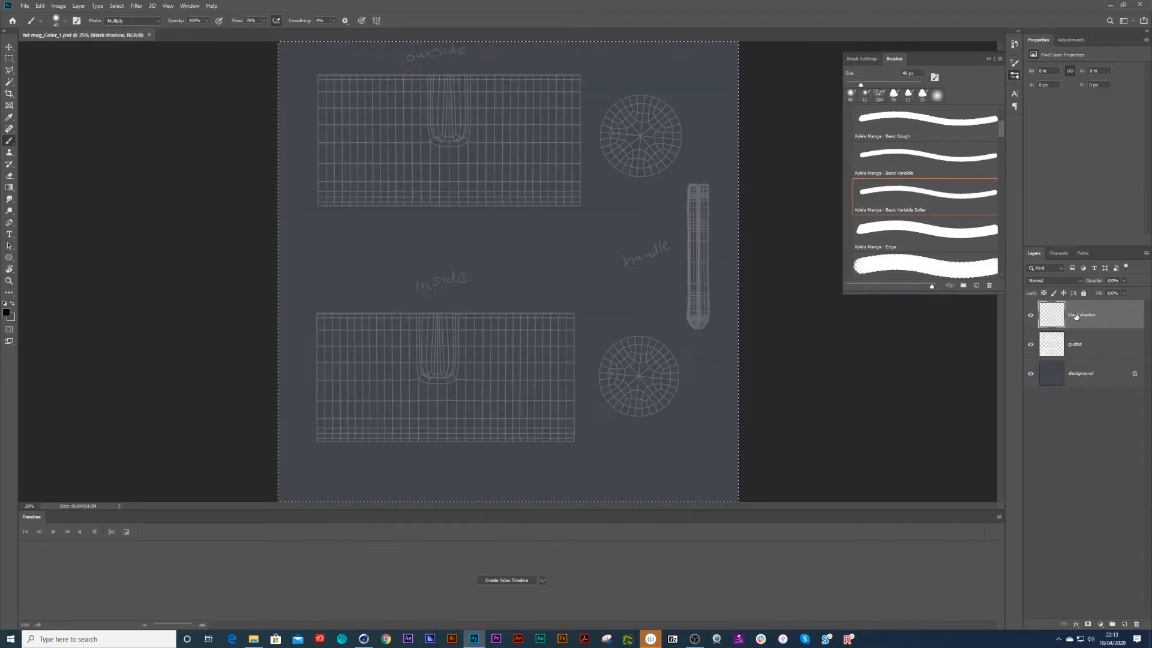
key("ctrl+plus")
left_click_drag(497, 354, 568, 259)
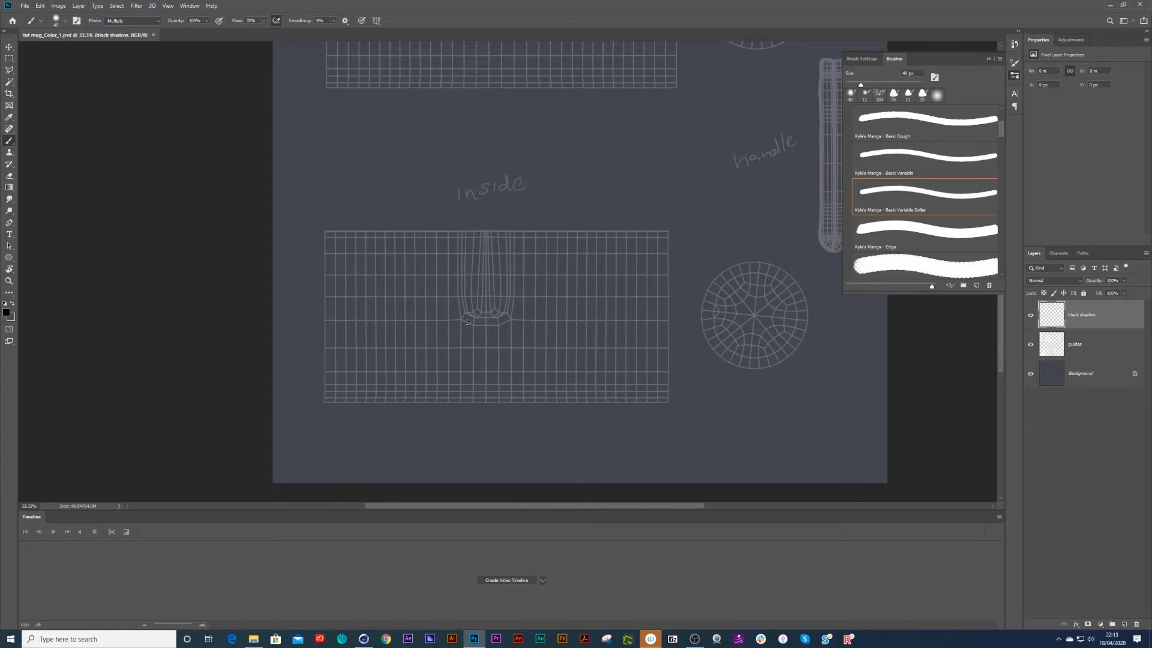
left_click_drag(461, 322, 519, 313)
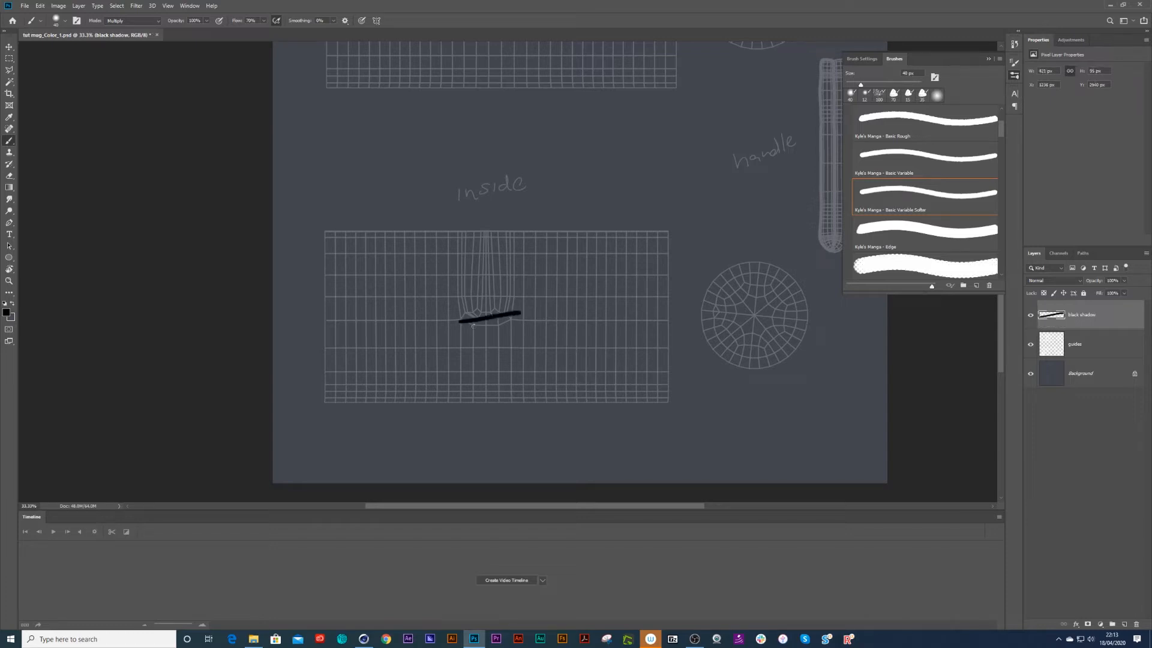
key("ctrl+z")
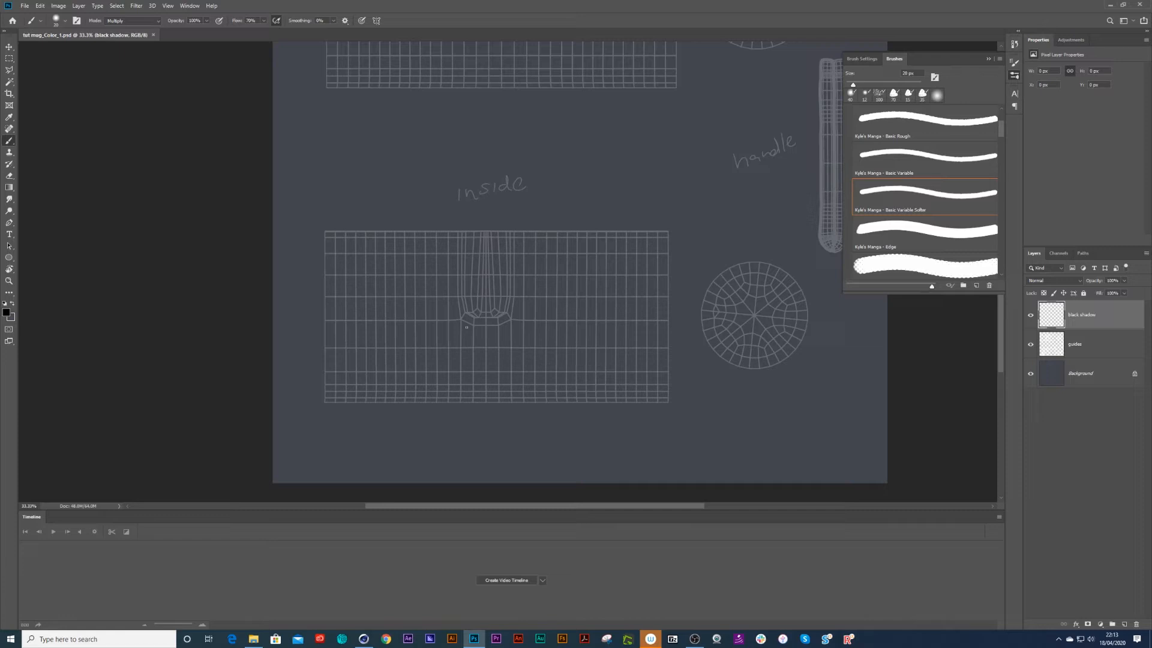
Step: Try slanted black strokes below and beside the inside island's spout with a smaller brush, and undo them all
mouse_move(457, 331)
left_mouse_down()
mouse_move(507, 318)
mouse_move(456, 337)
left_mouse_up()
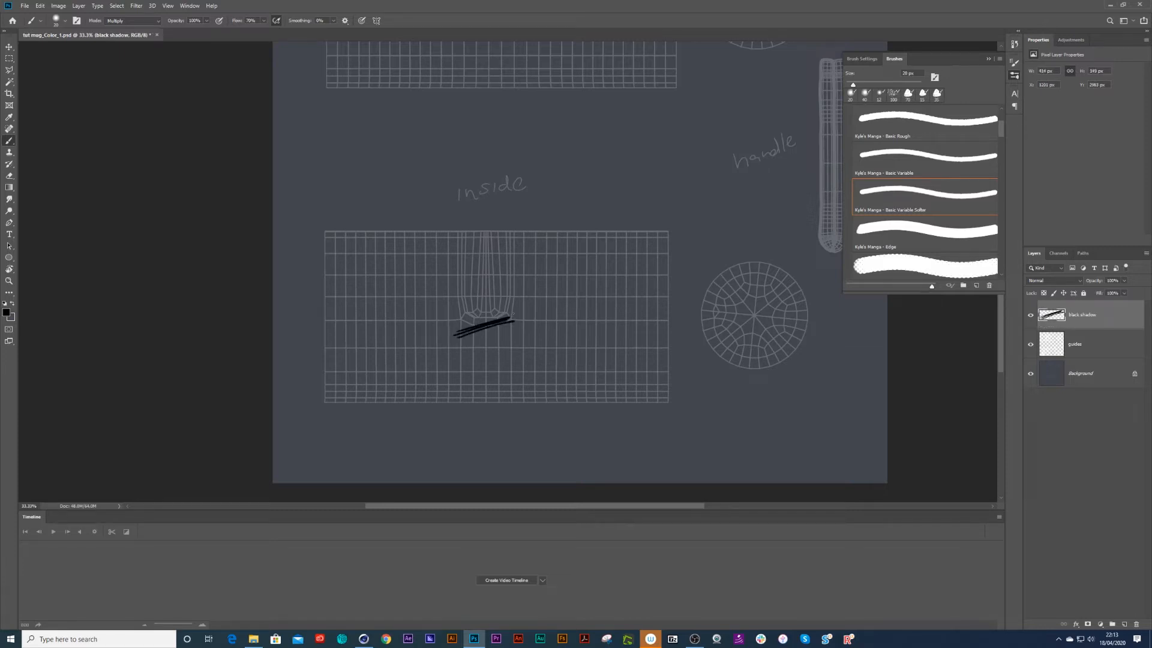
left_click_drag(530, 337, 581, 316)
mouse_move(580, 320)
left_mouse_down()
mouse_move(537, 340)
mouse_move(586, 322)
mouse_move(556, 332)
mouse_move(568, 343)
left_mouse_up()
left_click_drag(562, 314, 580, 335)
key("ctrl+z")
key("ctrl+z")
key("ctrl+z")
key("ctrl+z")
key("ctrl+z")
key("ctrl+z")
key("ctrl+z")
key("ctrl+z")
key("ctrl+z")
key("ctrl+z")
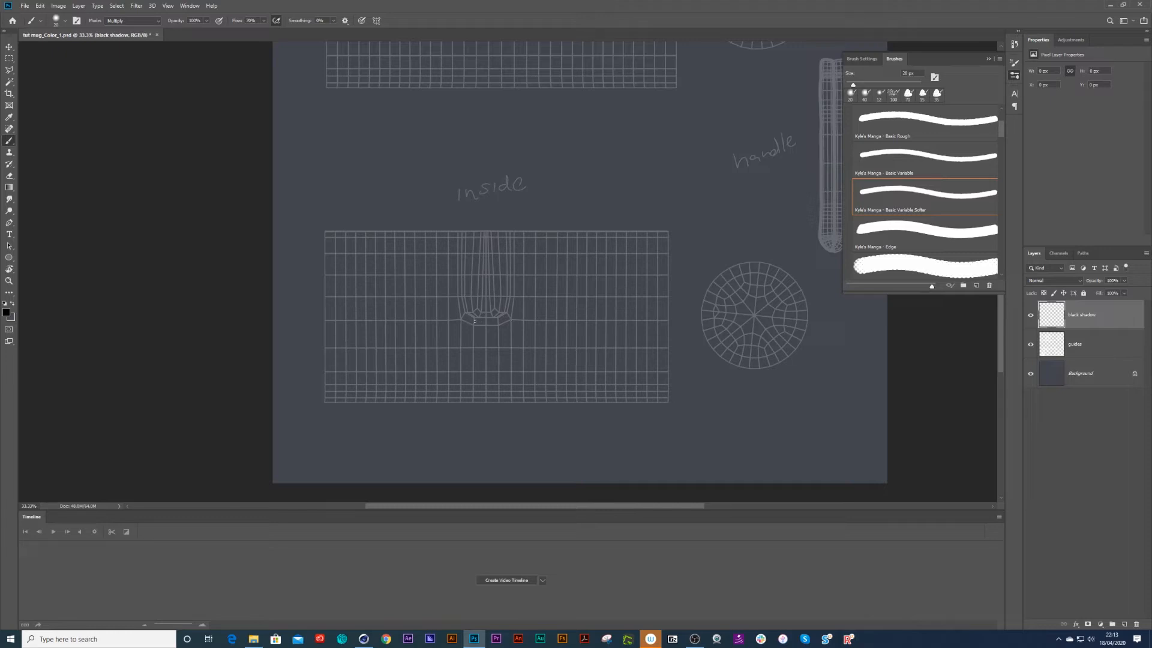
Step: Paint a stack of horizontal black shadow lines below the spout on the inside UV island and hide the guides layer
mouse_move(462, 324)
left_mouse_down()
mouse_move(506, 323)
mouse_move(463, 324)
mouse_move(506, 326)
mouse_move(464, 330)
mouse_move(509, 328)
mouse_move(466, 332)
mouse_move(510, 332)
mouse_move(469, 342)
mouse_move(517, 340)
mouse_move(472, 345)
mouse_move(500, 353)
left_mouse_up()
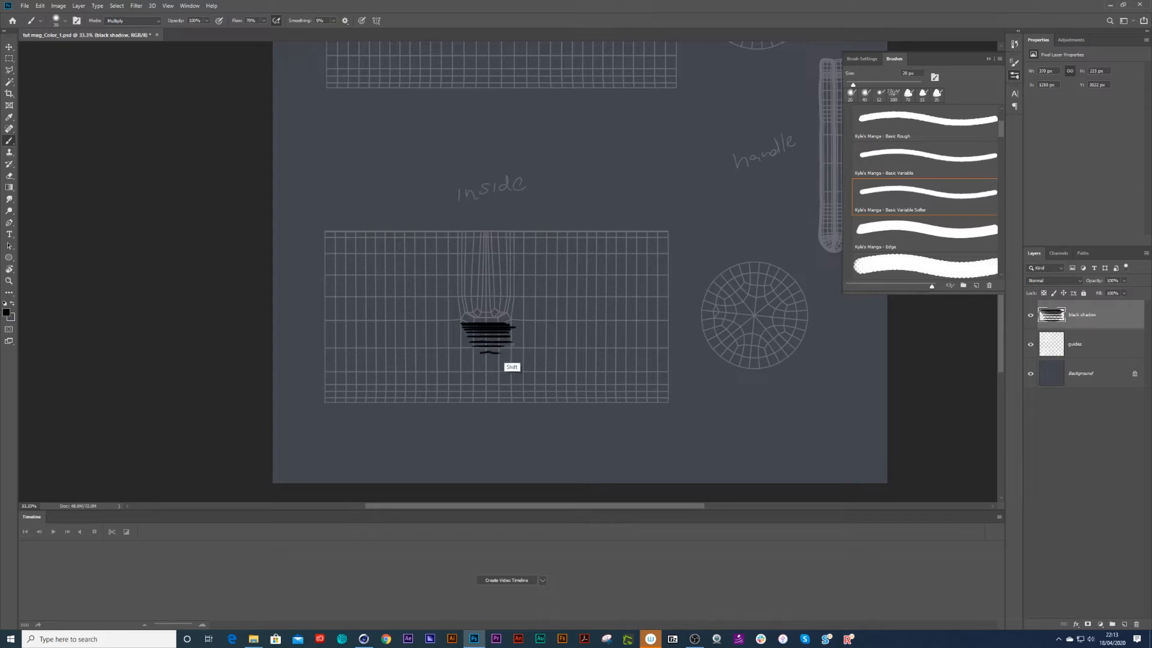
key("ctrl+z")
left_click_drag(468, 351, 507, 351)
left_click_drag(462, 321, 518, 311)
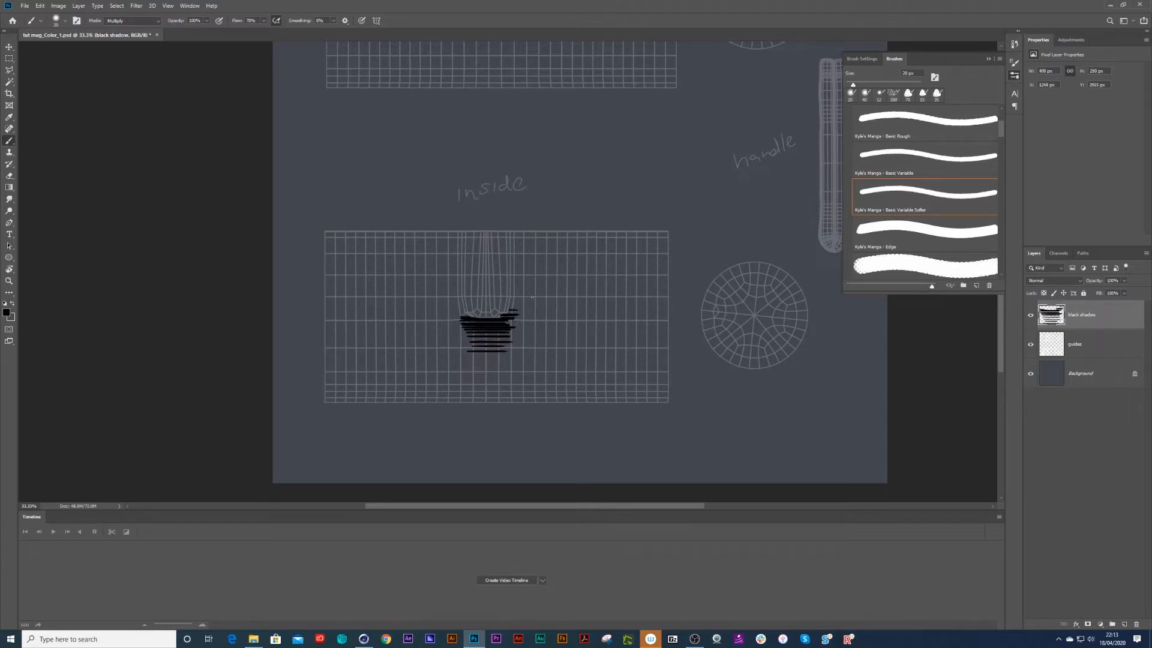
left_click(1031, 345)
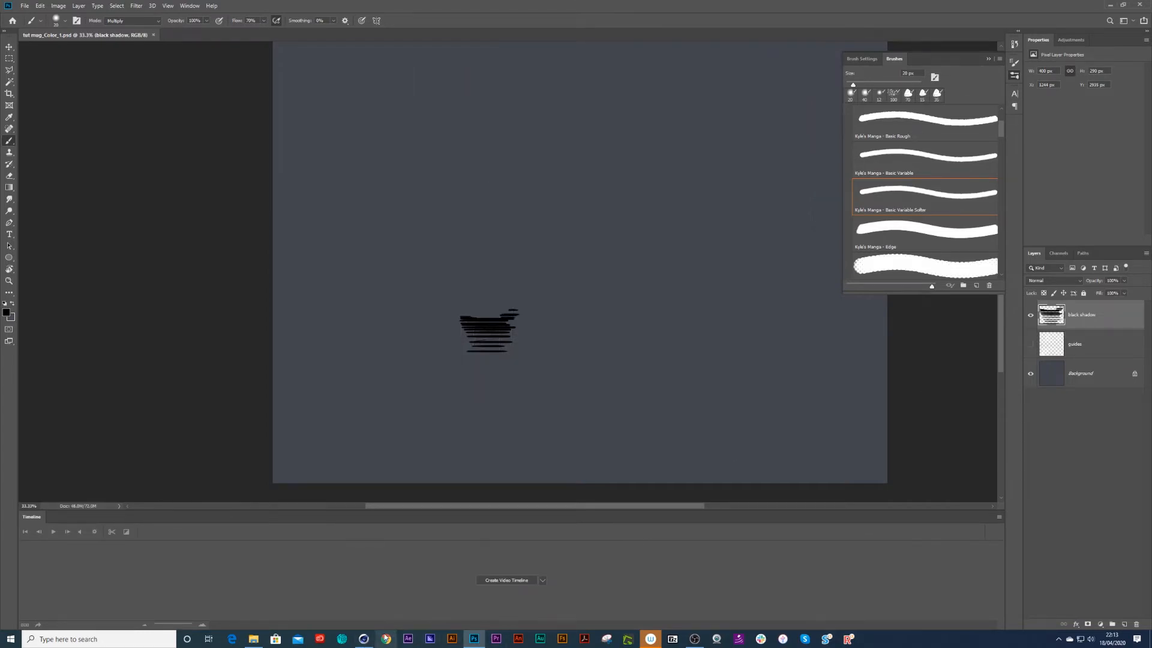
Step: Switch to Cinema 4D and change from the BP - UV Edit layout to the personal user layout
left_click(364, 639)
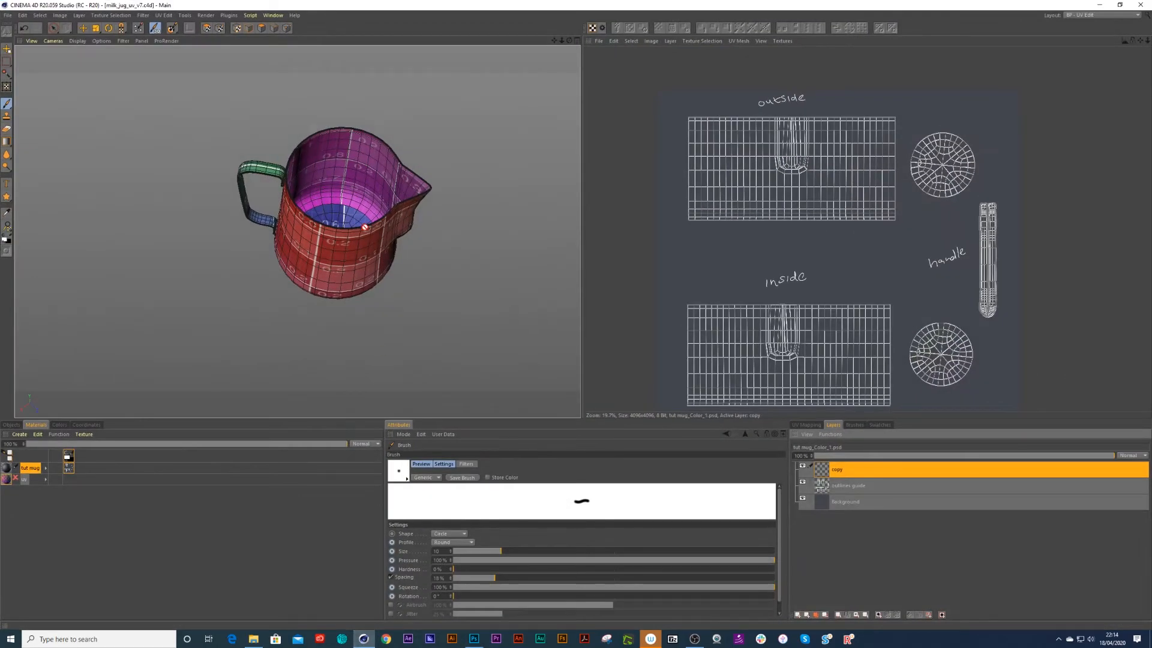
left_click(1107, 15)
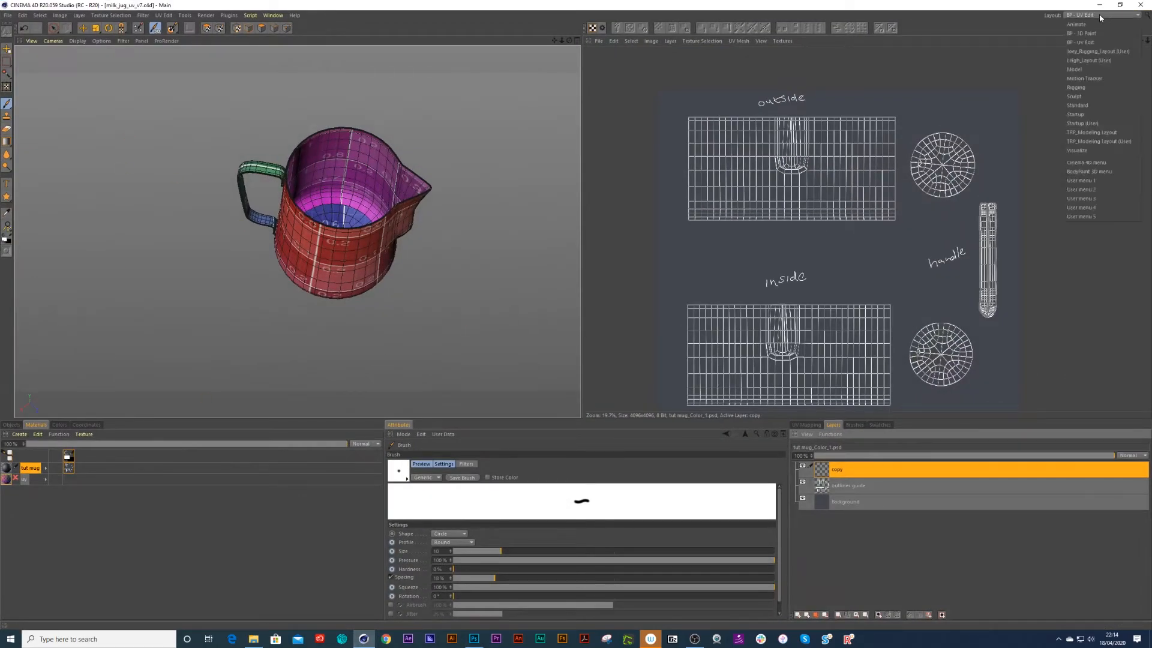
left_click(1088, 60)
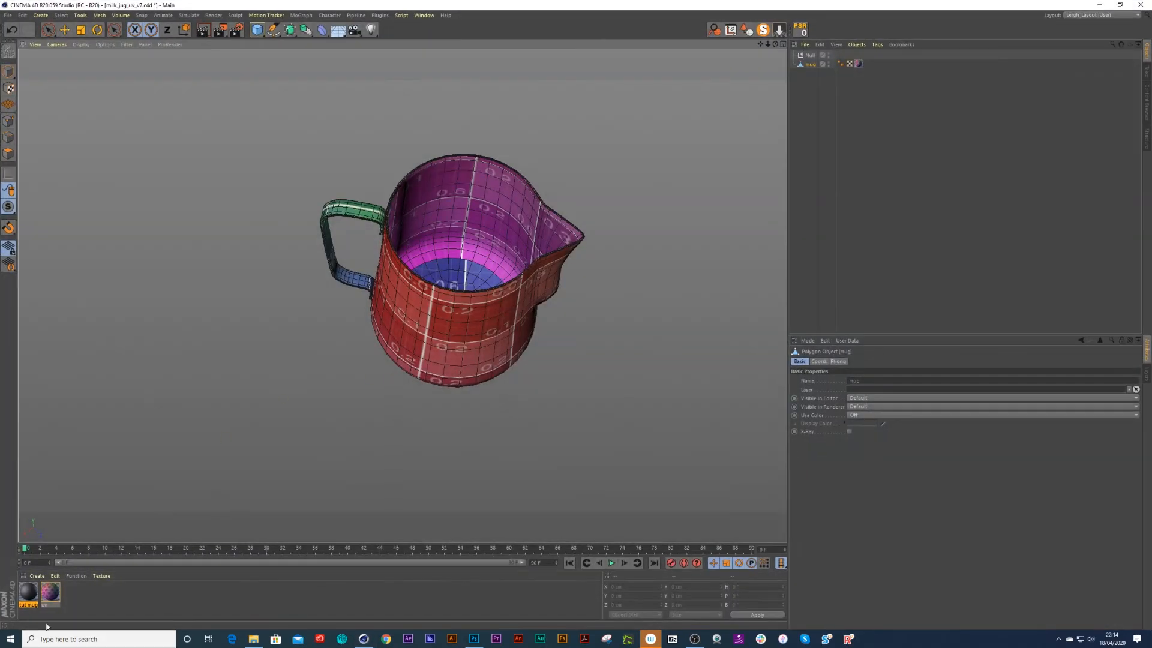
Step: Turn off Reflectance in the tut mug material and reload its tut mug_Color_1.psd colour texture from the saved file
double_click(28, 592)
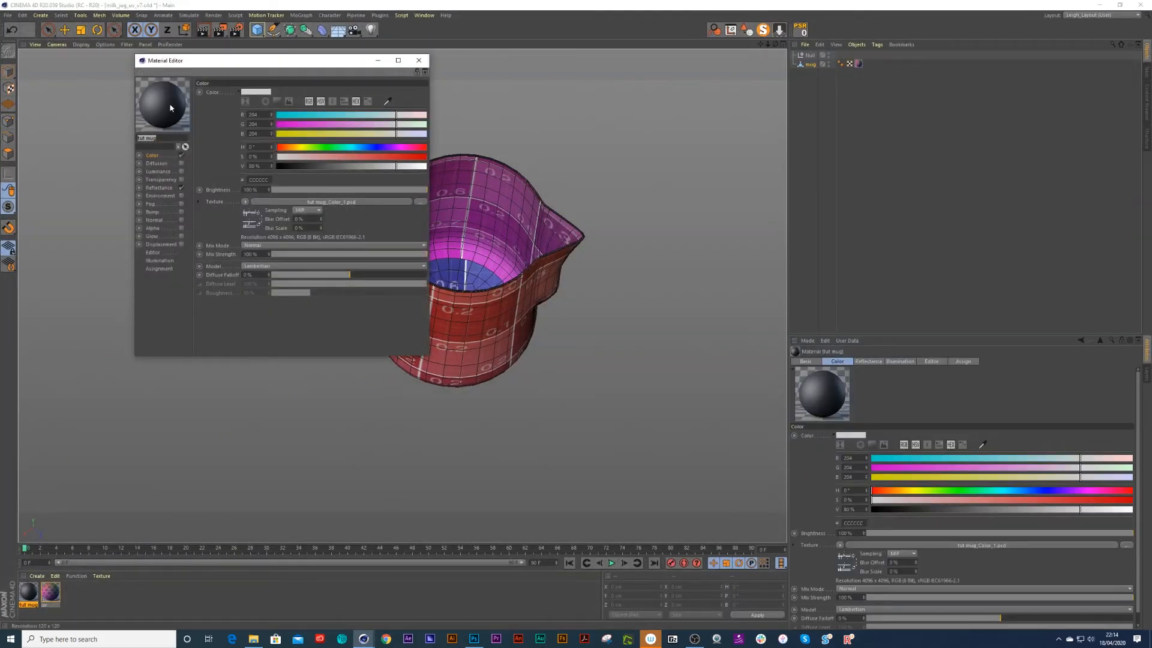
left_click(181, 188)
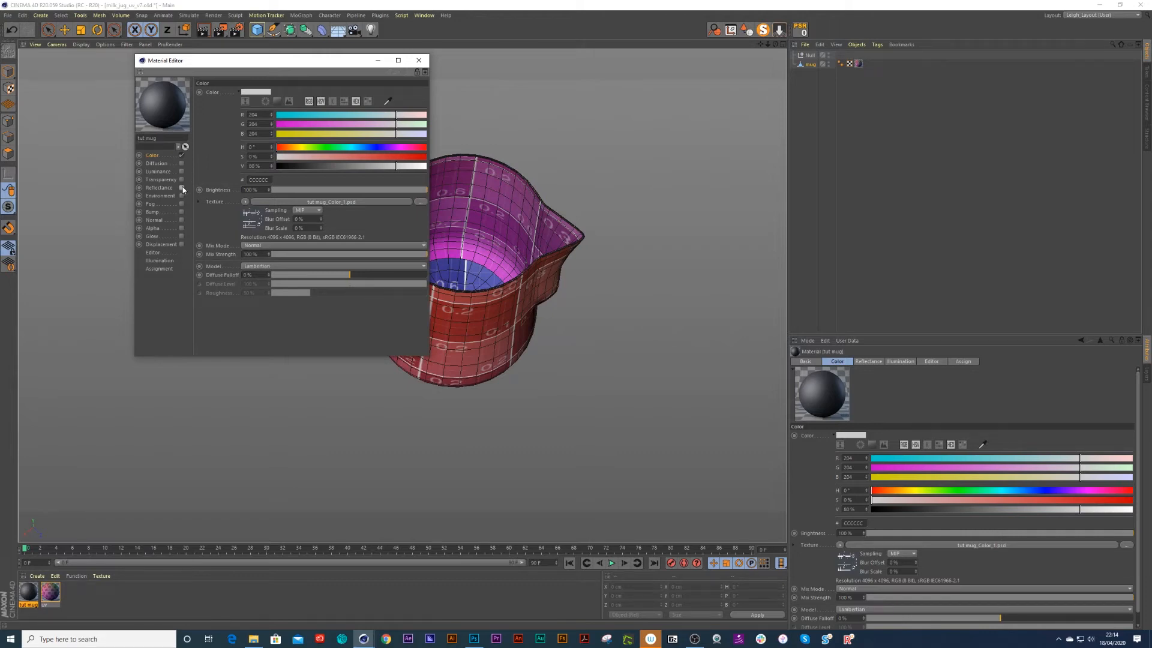
left_click(244, 202)
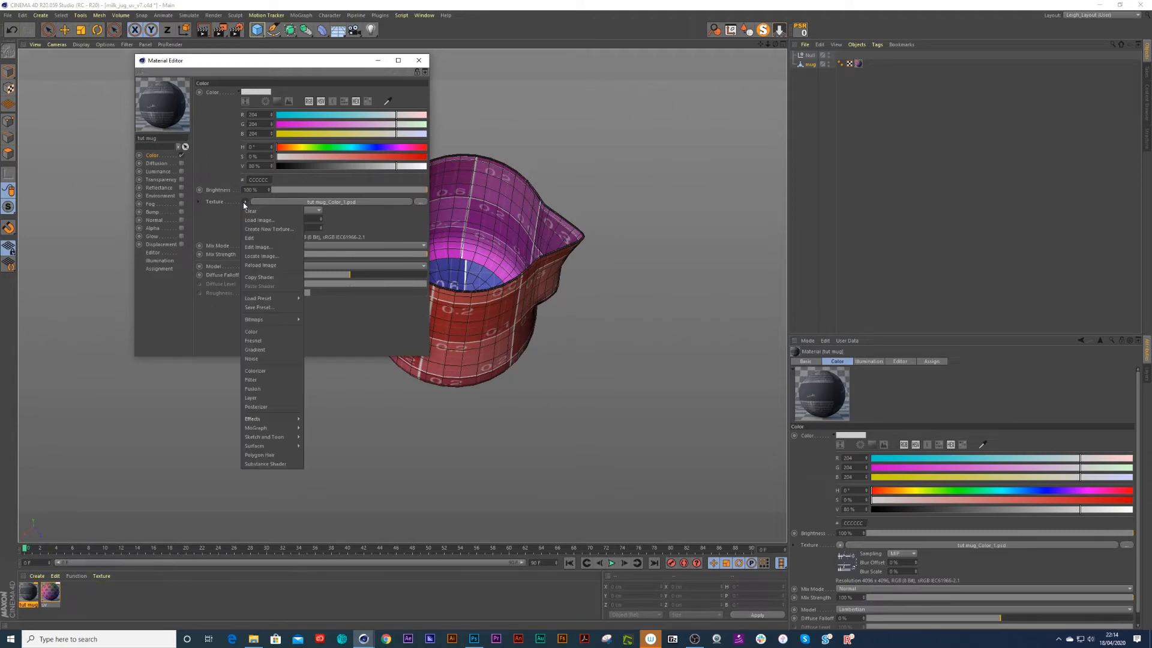
left_click(264, 267)
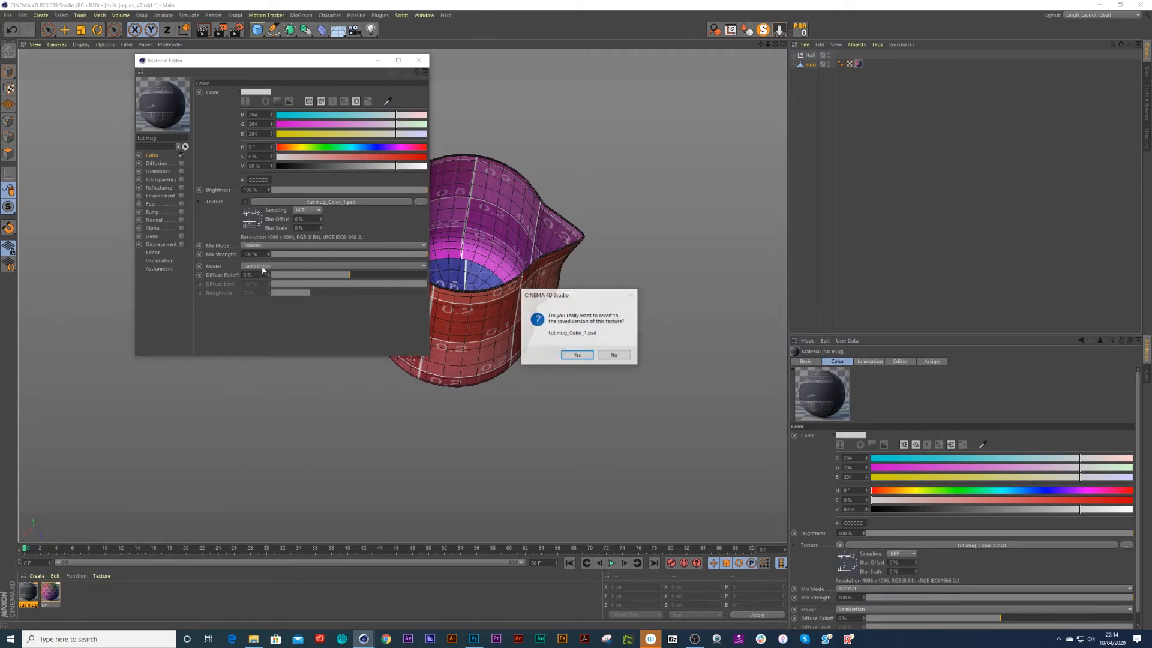
left_click(571, 354)
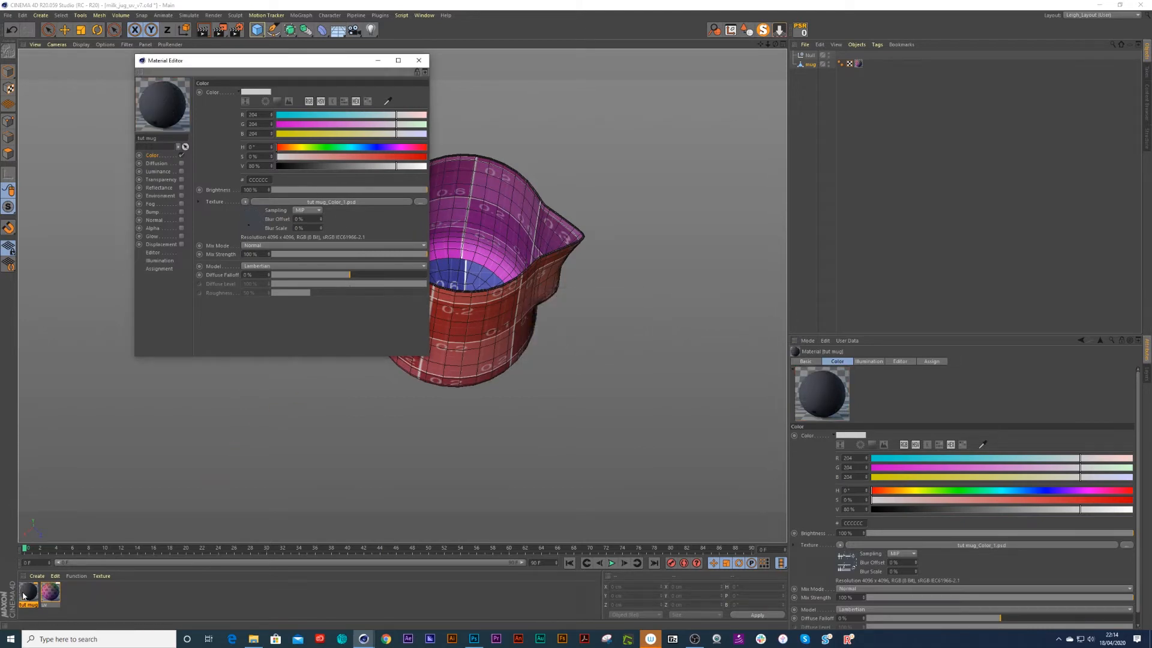
Step: Apply the tut mug material to the mug object, inspect the shadow lines inside the jug and close the Material Editor
mouse_move(28, 596)
left_mouse_down()
mouse_move(650, 214)
mouse_move(808, 64)
left_mouse_up()
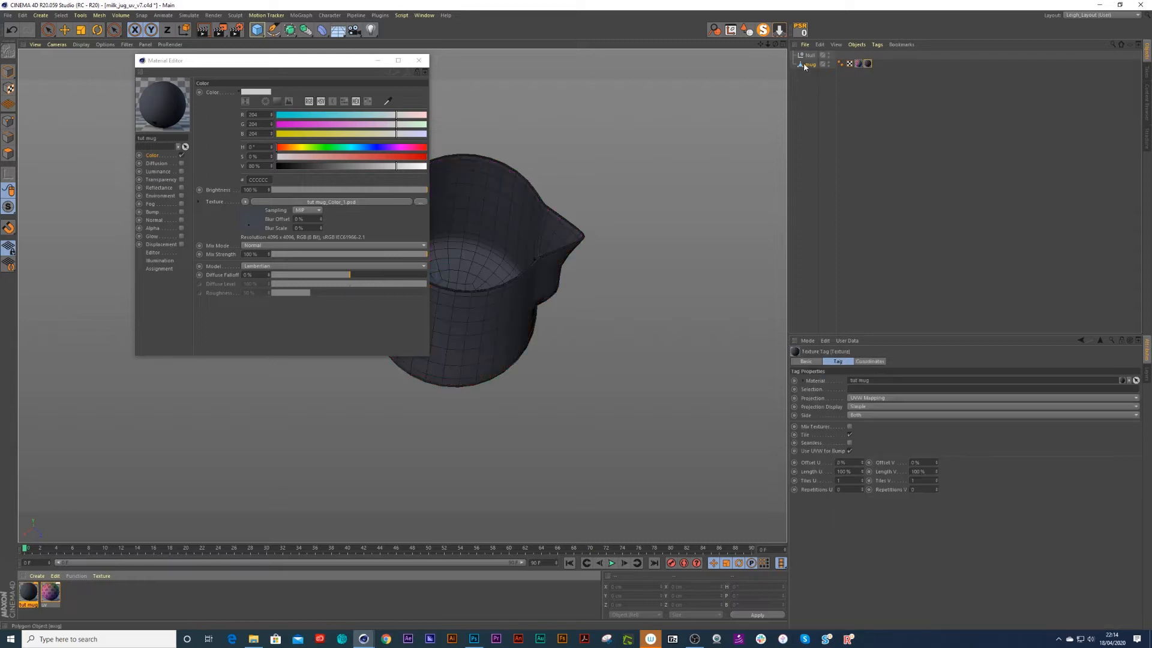
left_click_drag(358, 65, 280, 150)
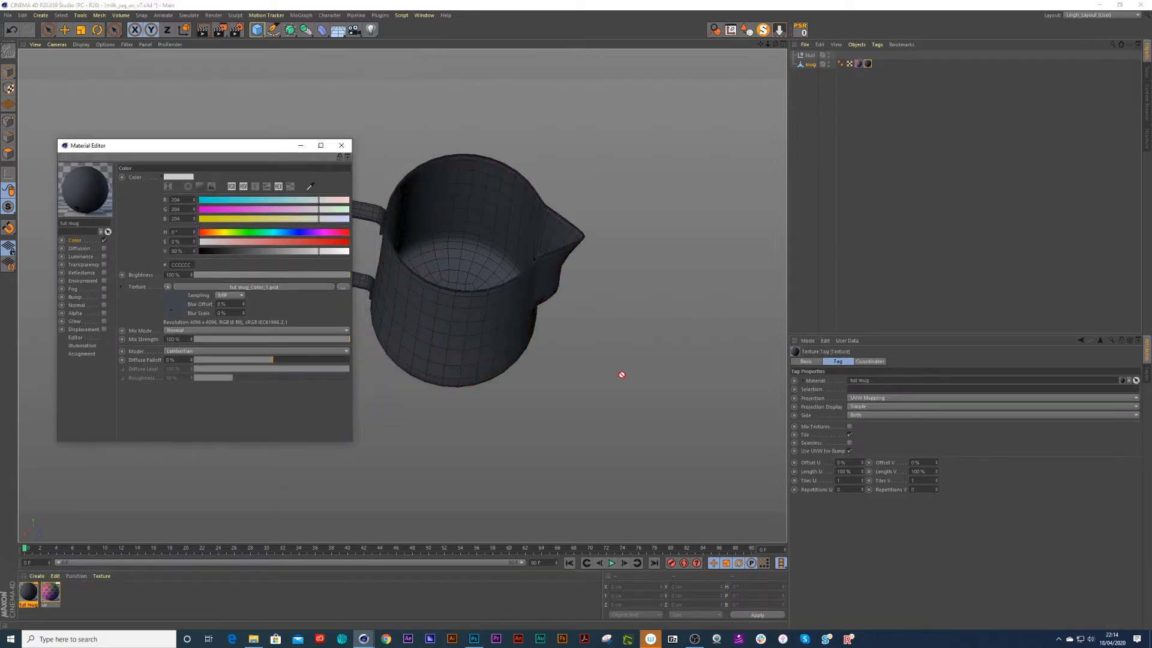
scroll(531, 323, "up", 3)
scroll(427, 272, "up", 1)
left_click_drag(427, 272, 690, 231)
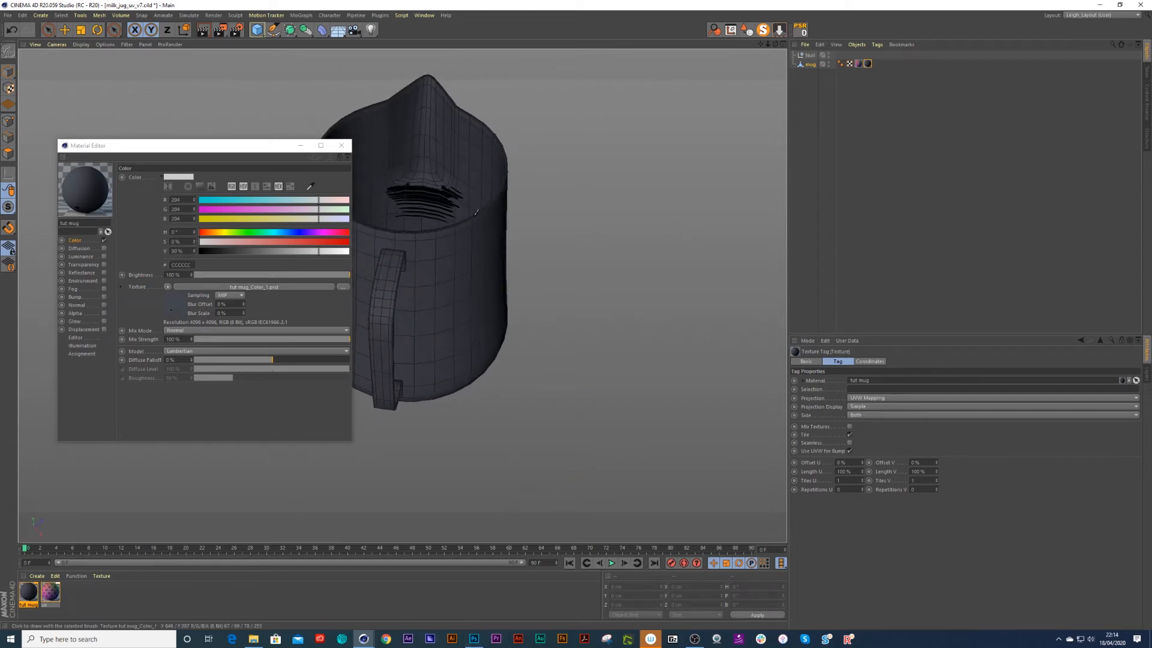
left_click_drag(251, 152, 724, 240)
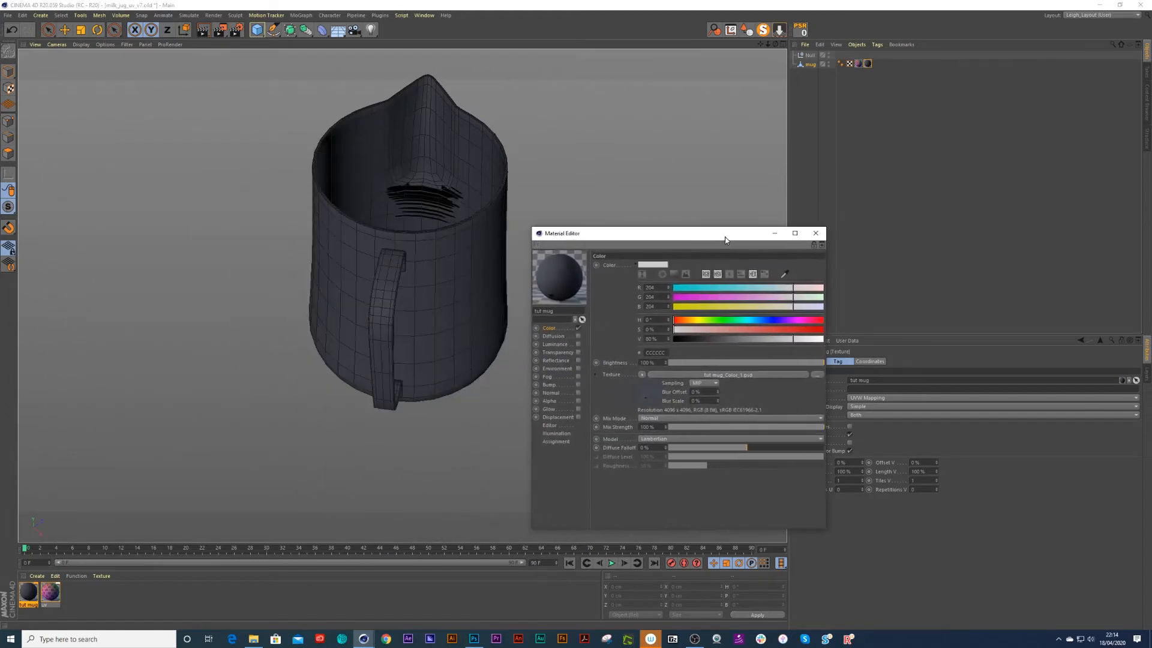
scroll(473, 229, "up", 3)
left_click_drag(466, 257, 465, 260)
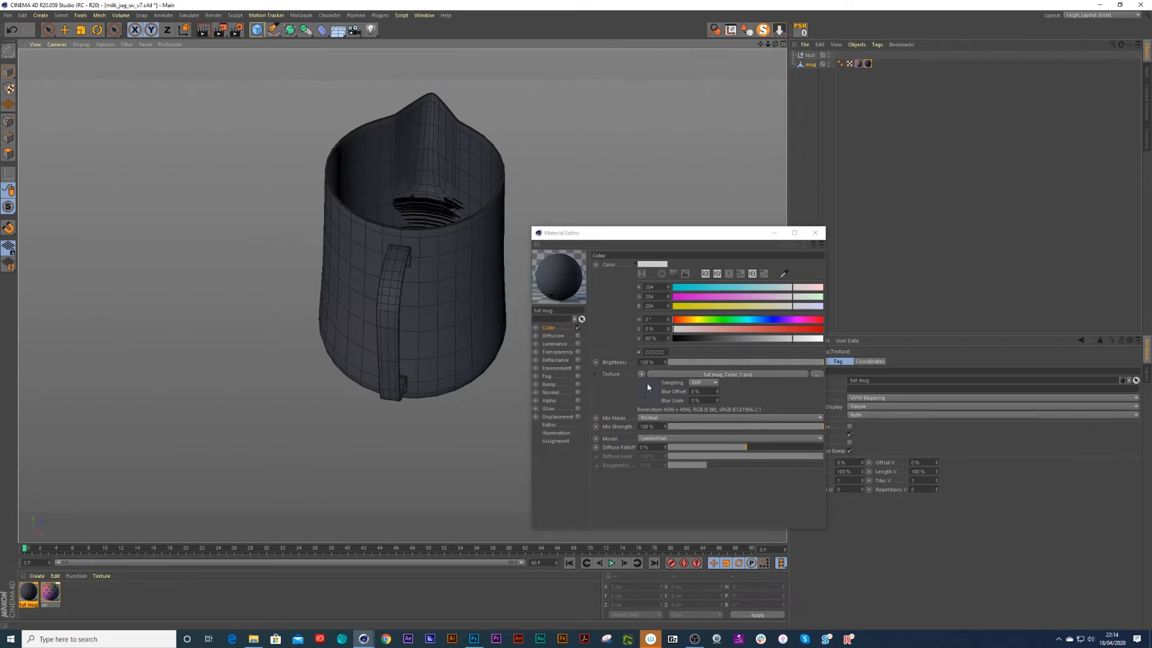
left_click(815, 233)
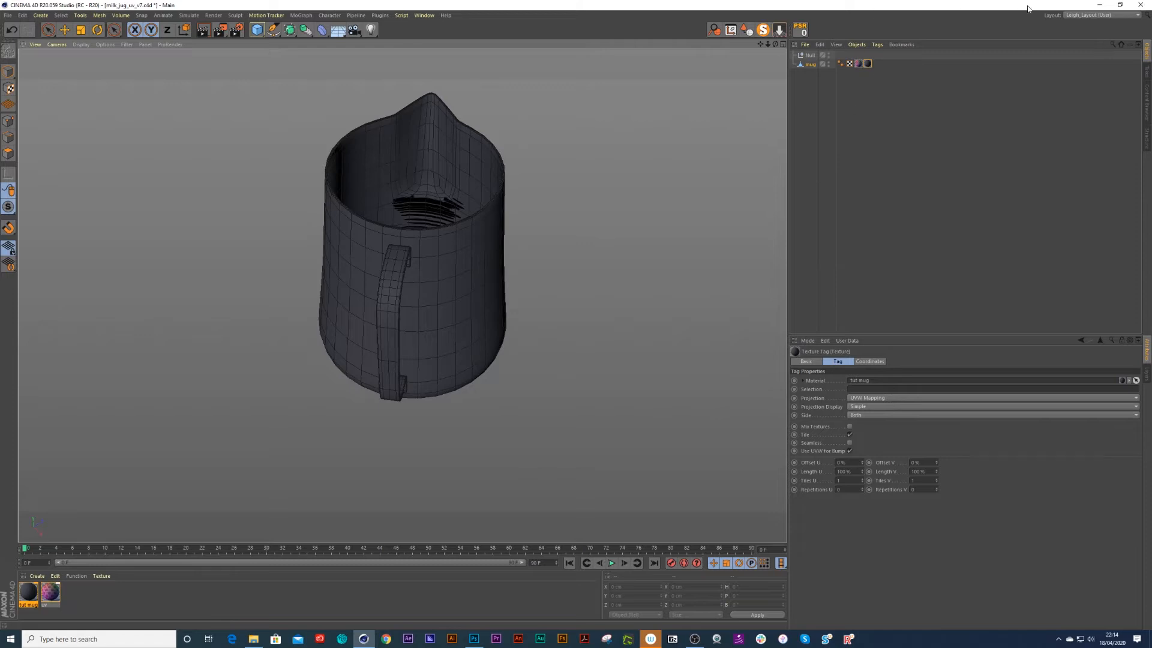
Step: Switch back to the BP - UV Edit layout and filter the customizable commands by relo
left_click(1070, 16)
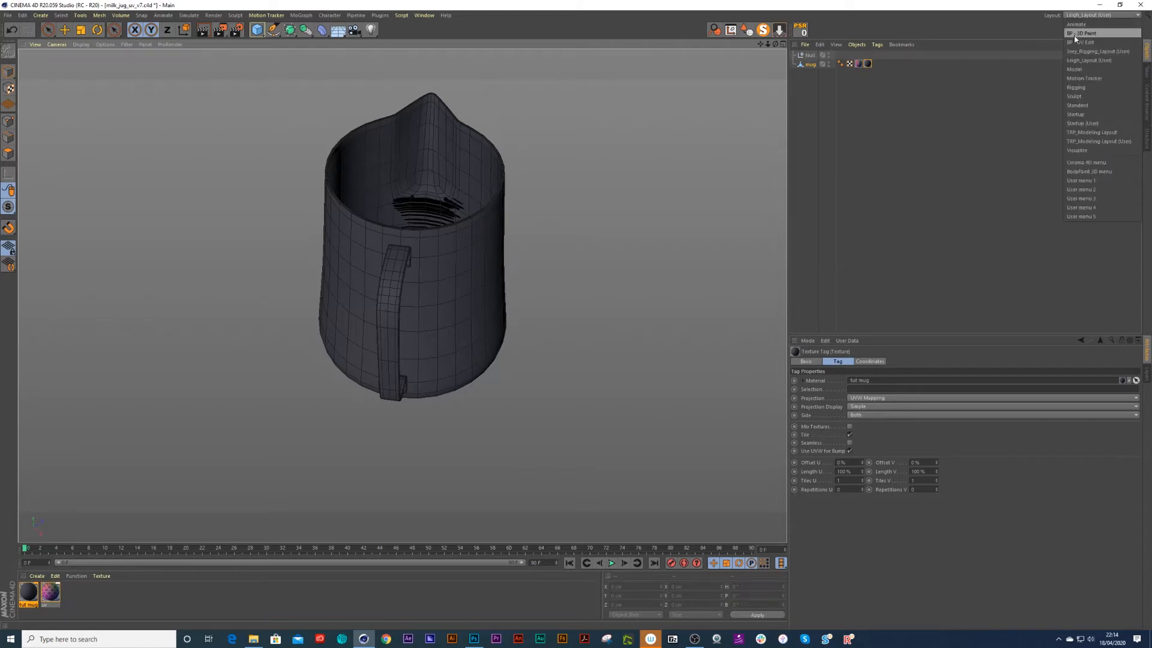
left_click(1075, 42)
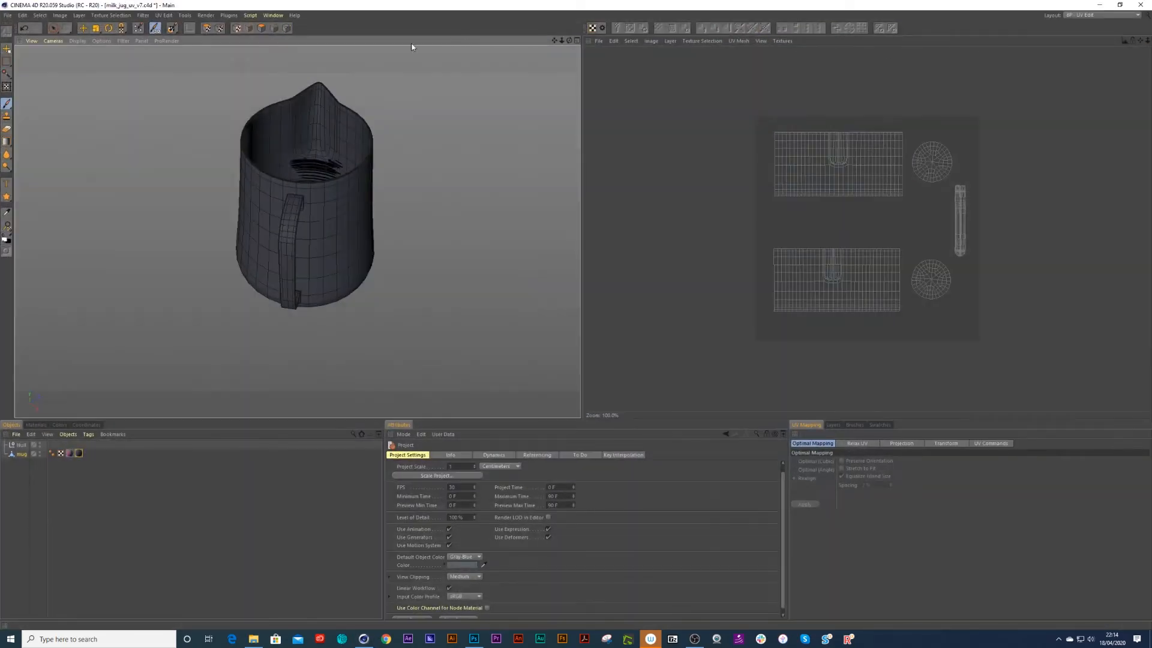
left_click(273, 15)
mouse_move(354, 29)
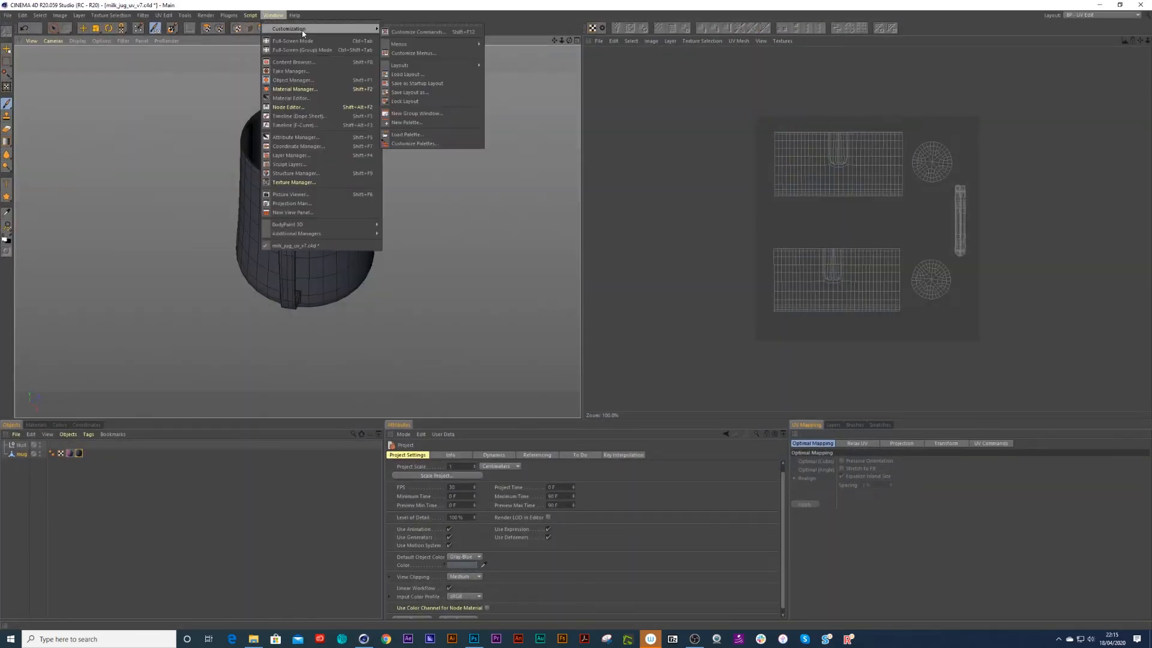
left_click(415, 33)
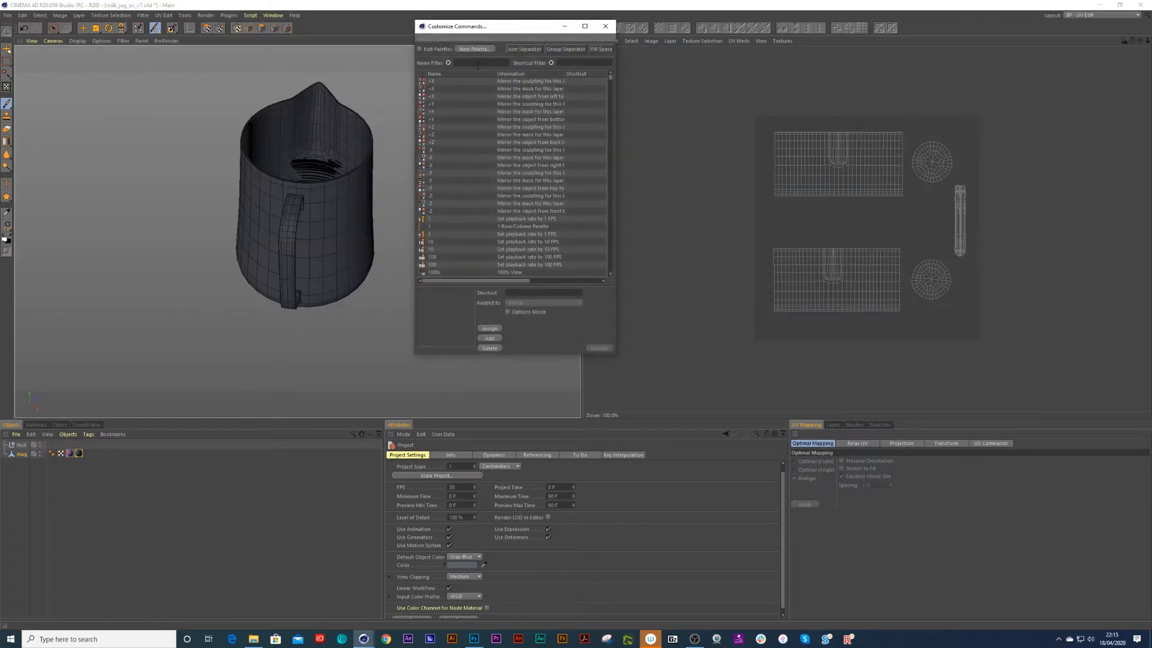
type("mateer")
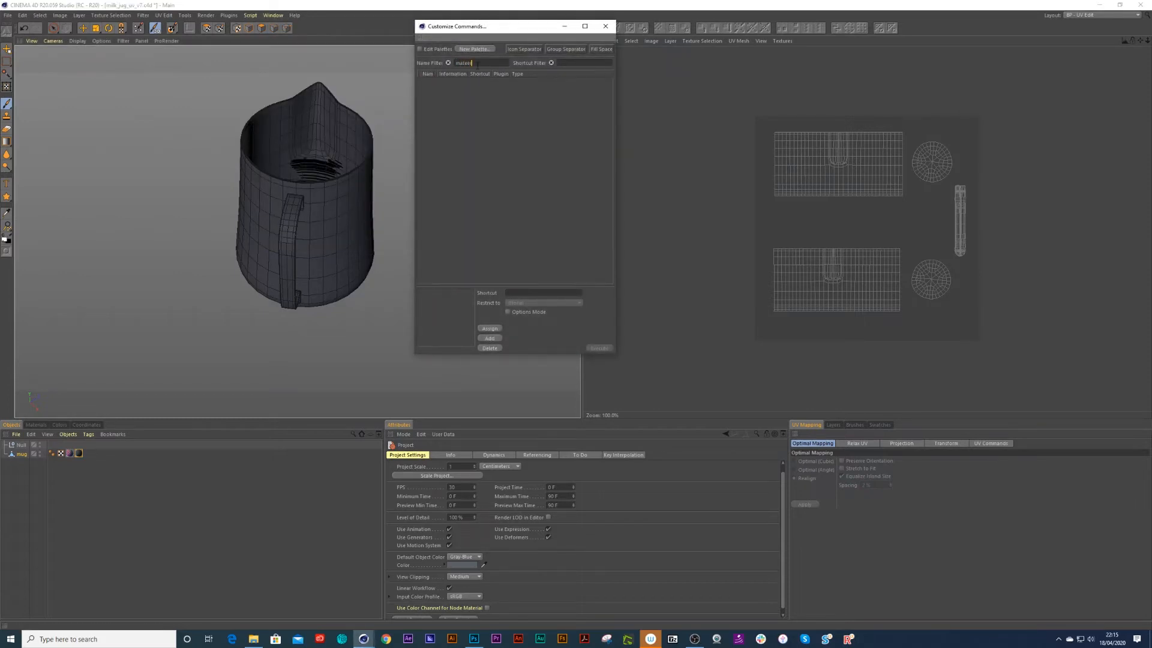
key("BackSpace")
key("BackSpace")
key("BackSpace")
key("BackSpace")
key("BackSpace")
key("BackSpace")
type("re")
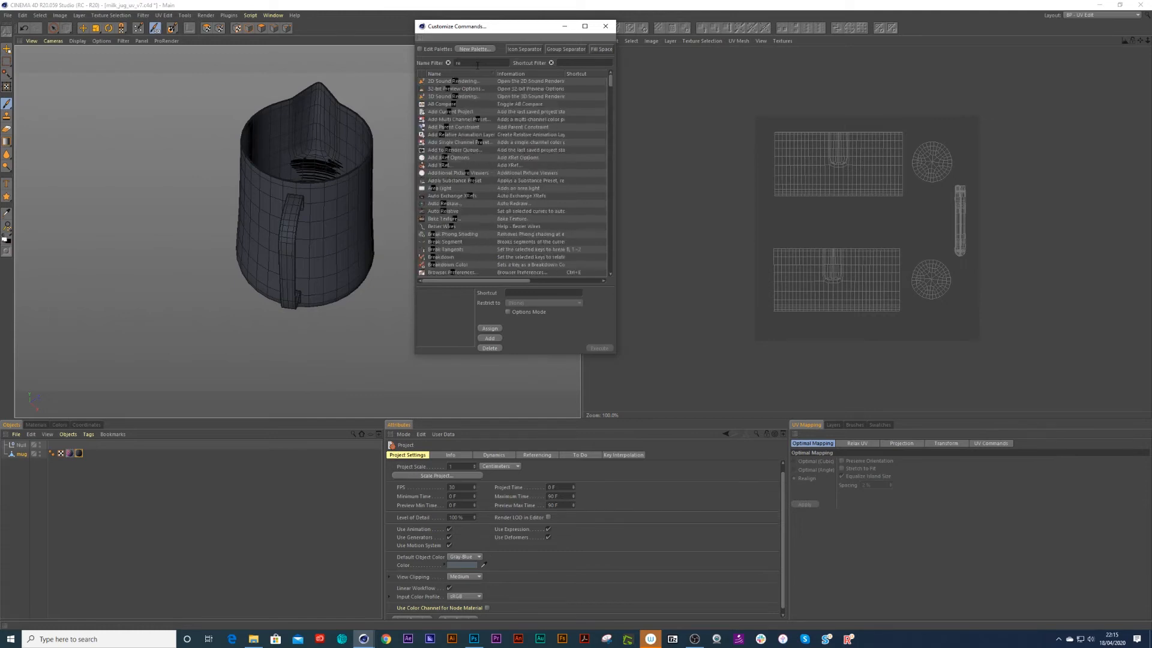
type("lo")
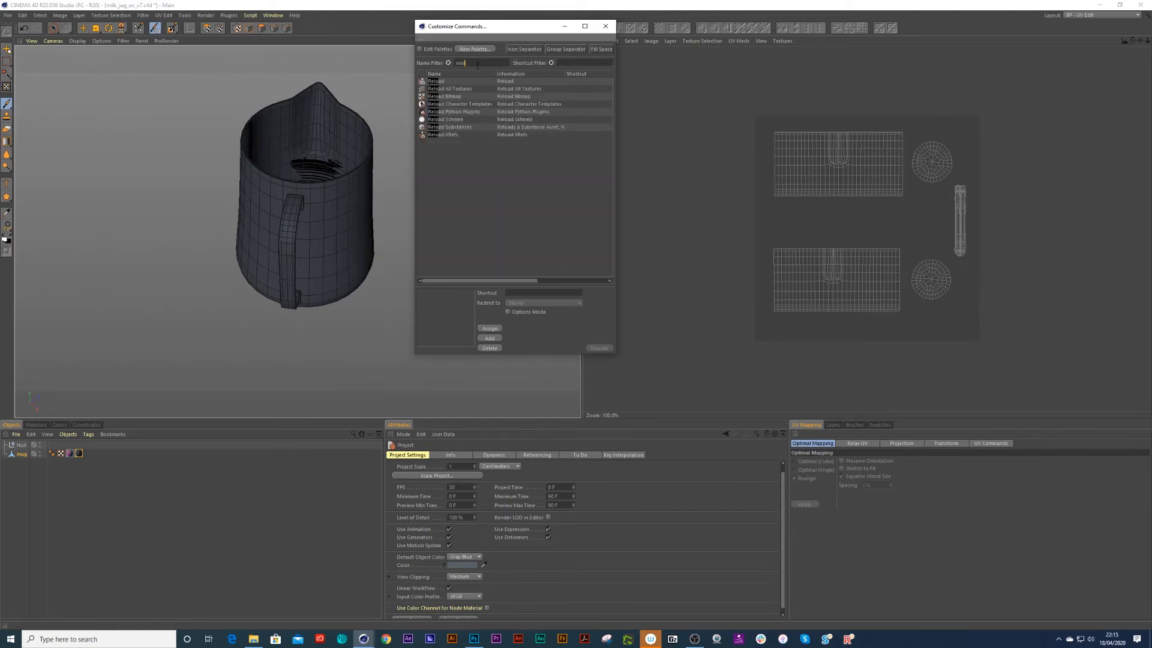
Step: Add the Reload All Textures command to the end of the main toolbar and run it
left_click(451, 90)
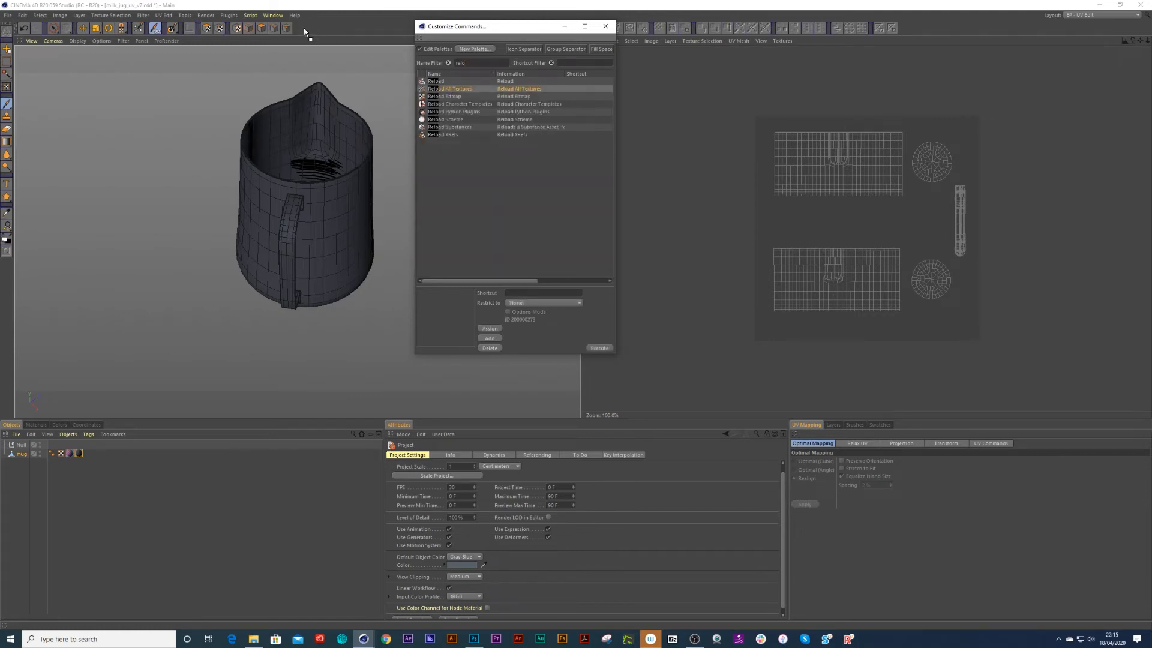
left_click_drag(291, 30, 294, 29)
left_click(606, 25)
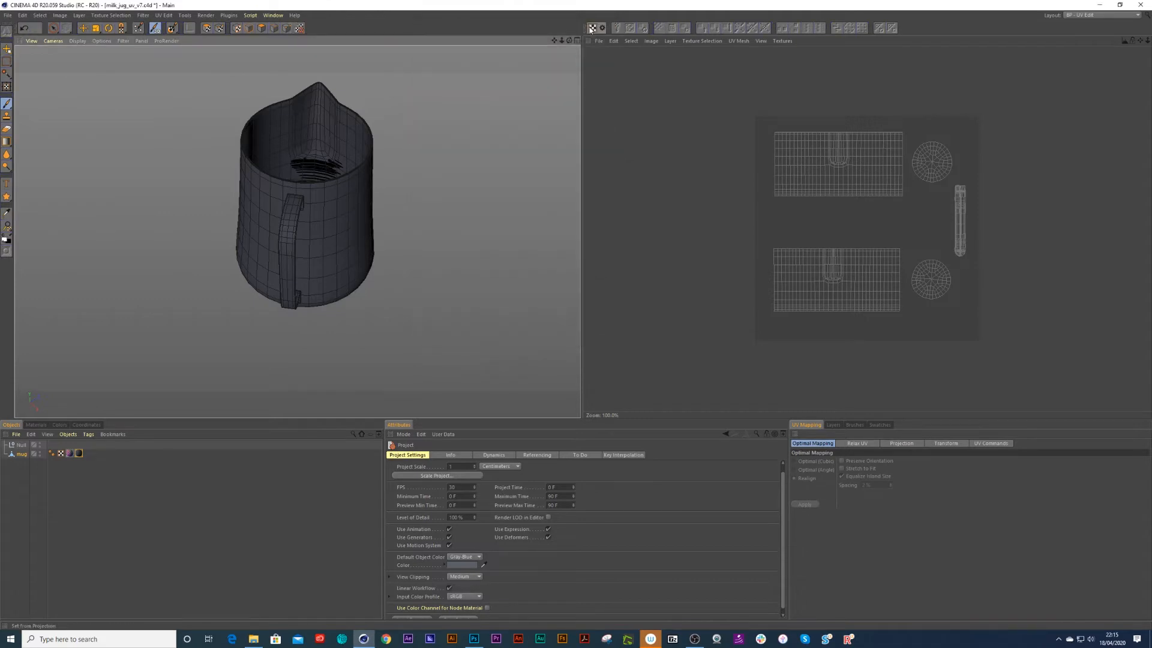
left_click(300, 31)
Step: Switch to Photoshop, show the guides layer, and move the selected shadow lines up to the top of the inside UV shell
key("alt+Tab")
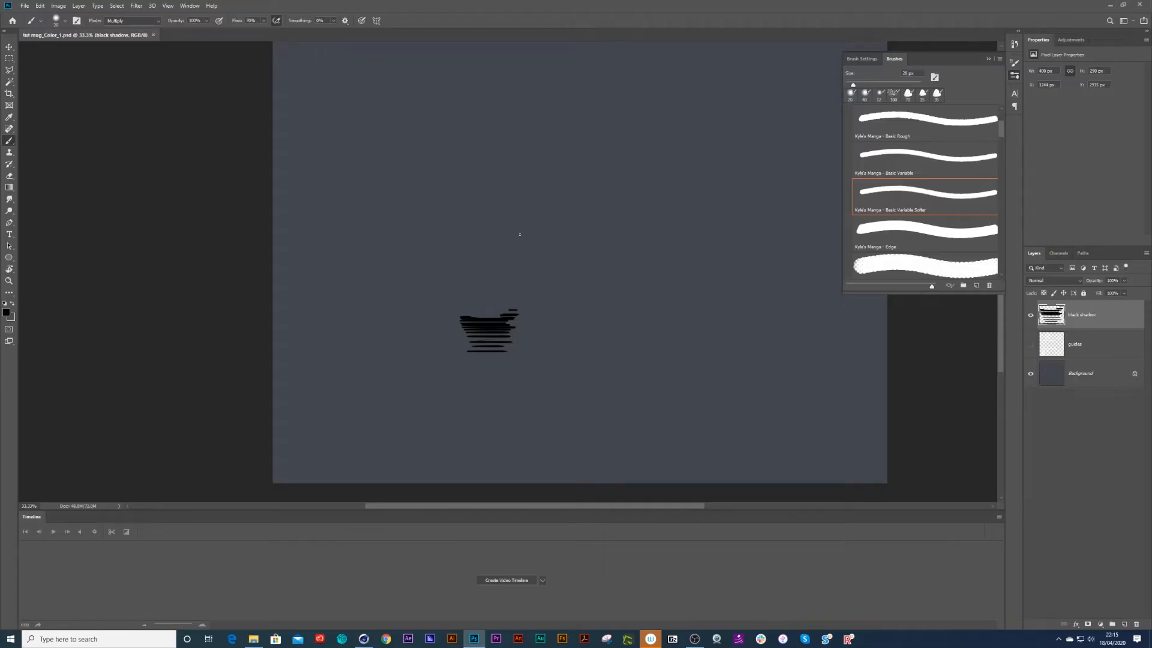
left_click(1031, 344)
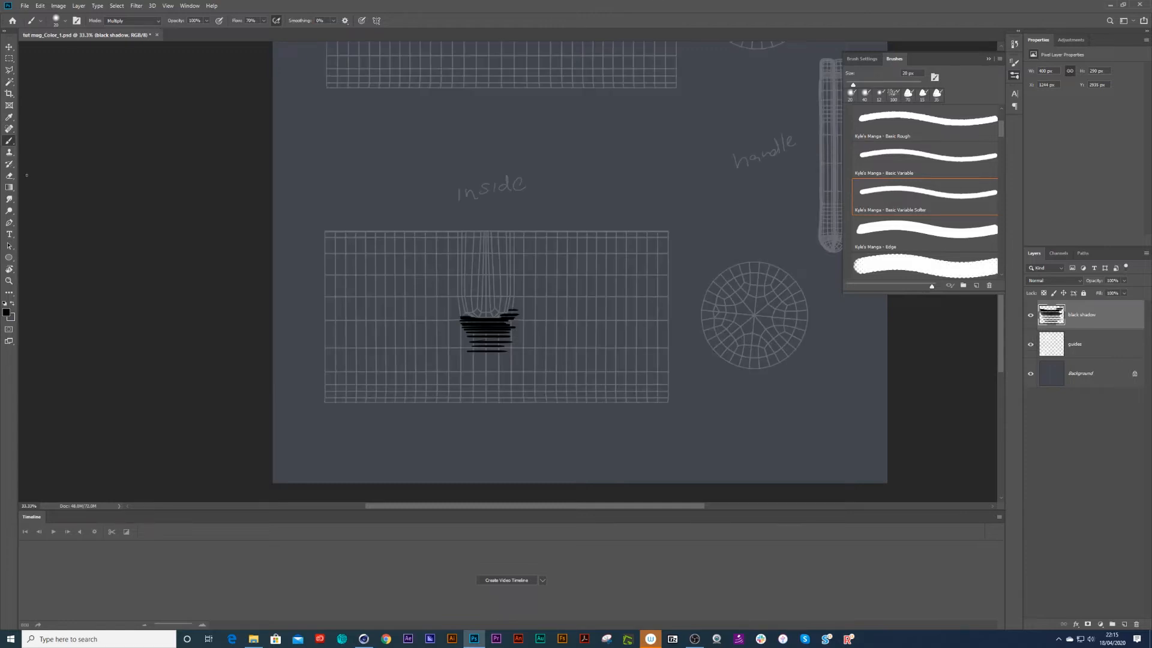
left_click(9, 58)
left_click_drag(439, 275, 553, 364)
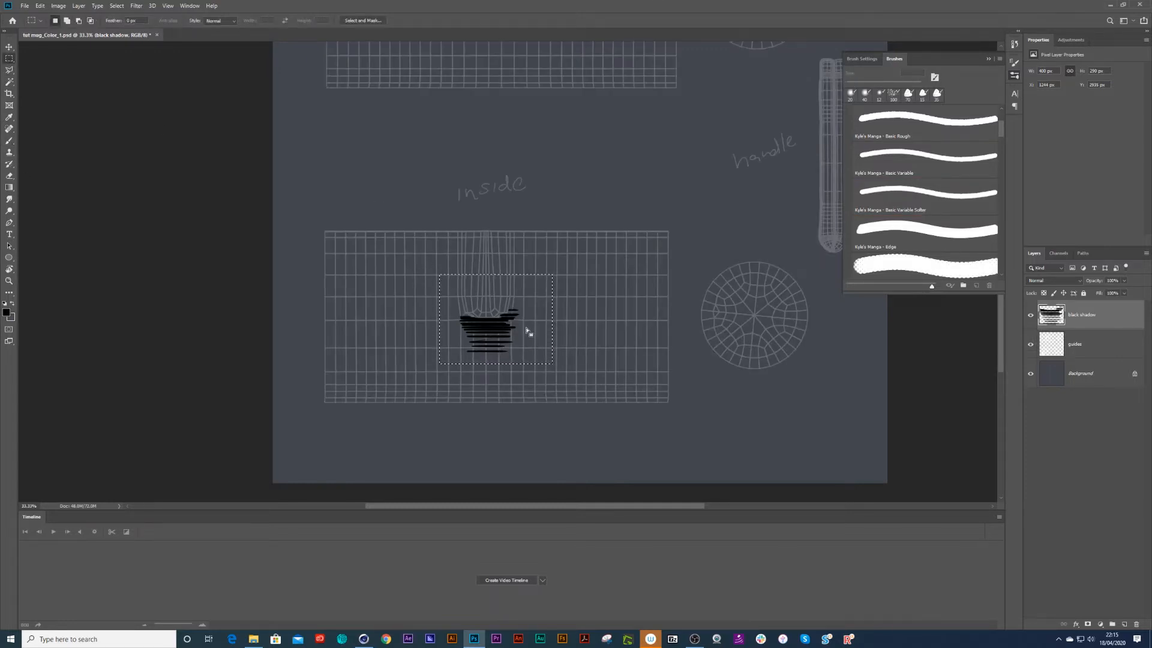
mouse_move(509, 344)
left_mouse_down()
mouse_move(519, 273)
mouse_move(508, 226)
left_mouse_up()
key("ctrl+z")
key("v")
mouse_move(503, 330)
left_mouse_down()
mouse_move(502, 183)
mouse_move(514, 207)
left_mouse_up()
key("1")
key("1")
key("z")
key("2")
key("1")
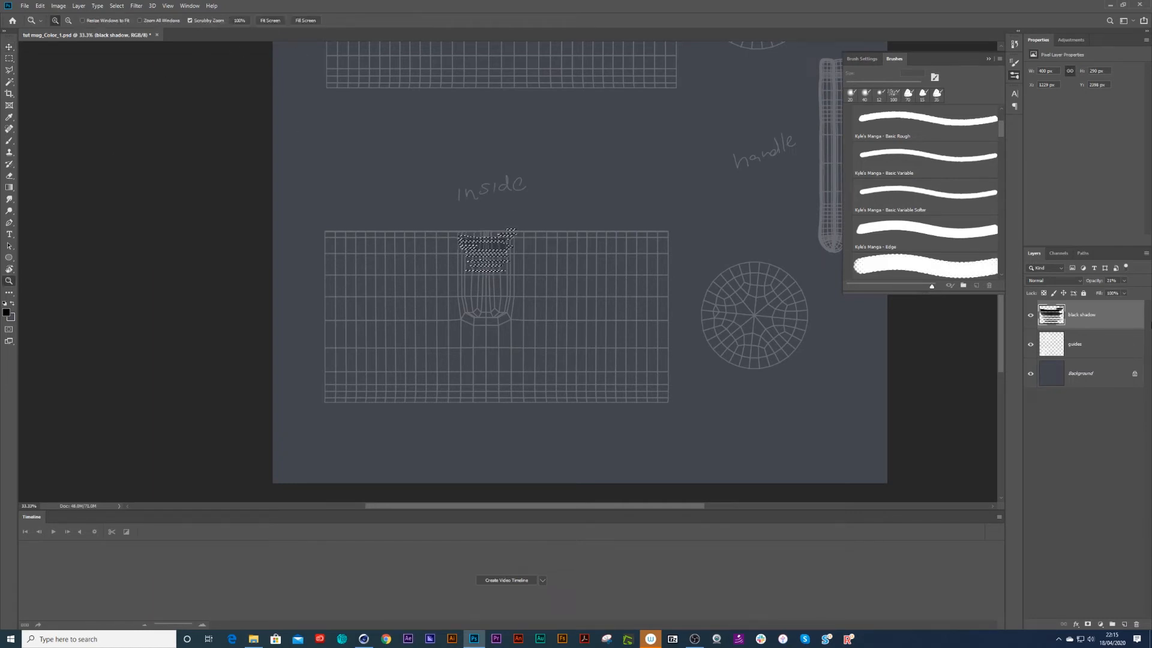
left_click_drag(1117, 281, 1064, 282)
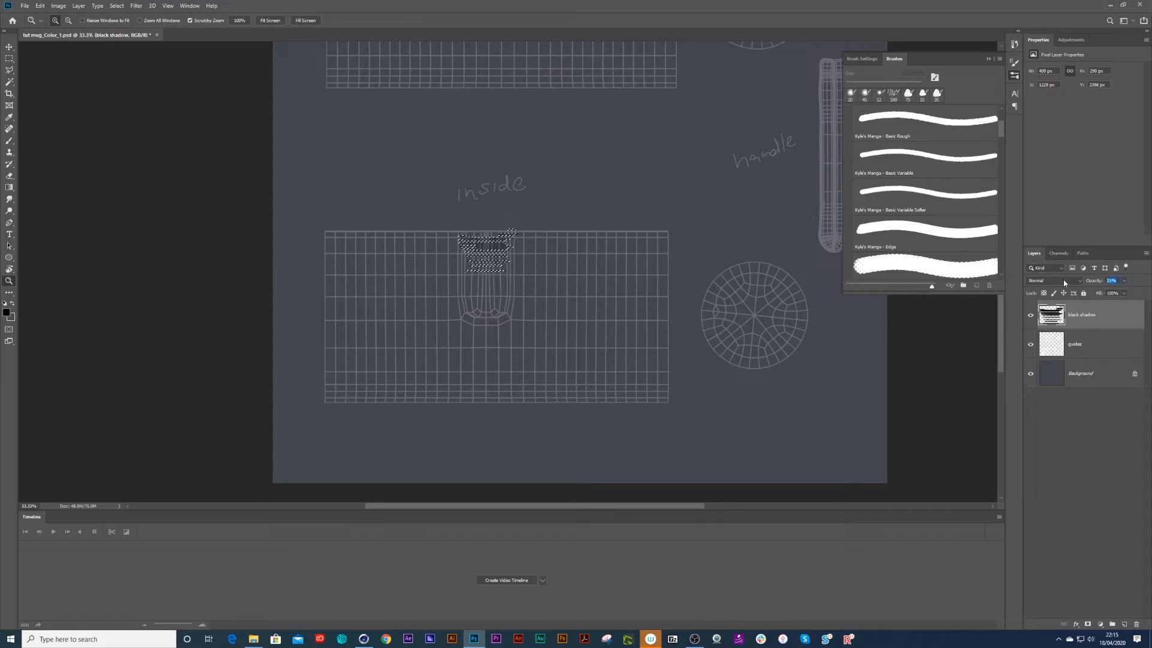
type("100")
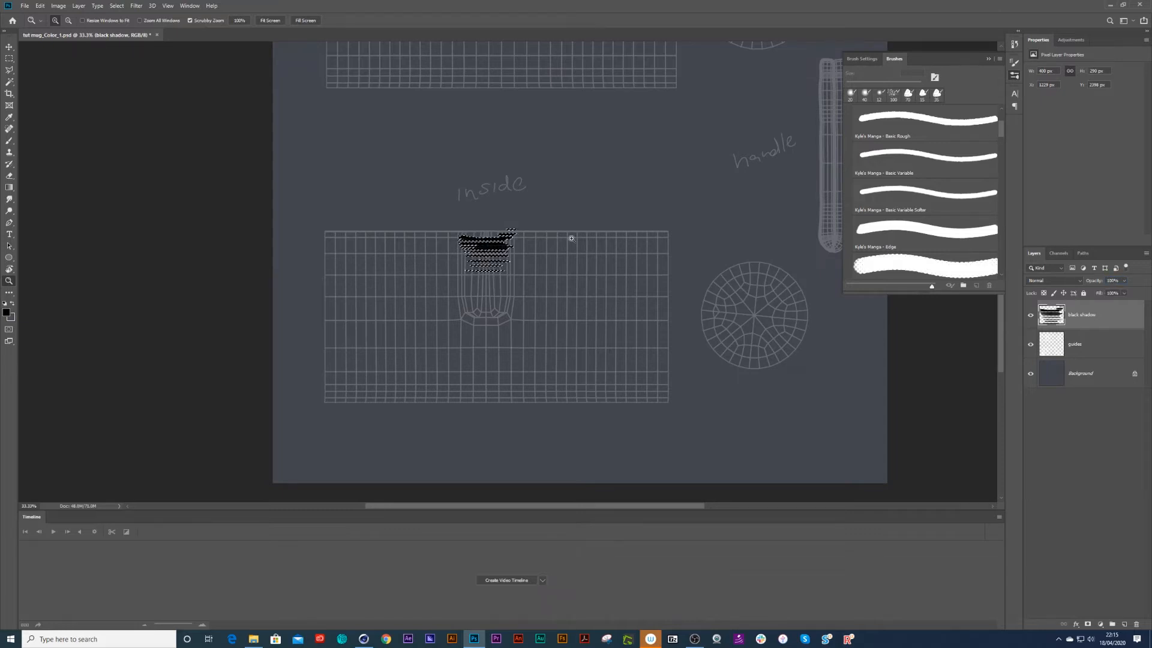
Step: Move the selected shadow lines onto the outside UV shell just beneath the spout, deselect them and hide the guides layer
left_click(9, 47)
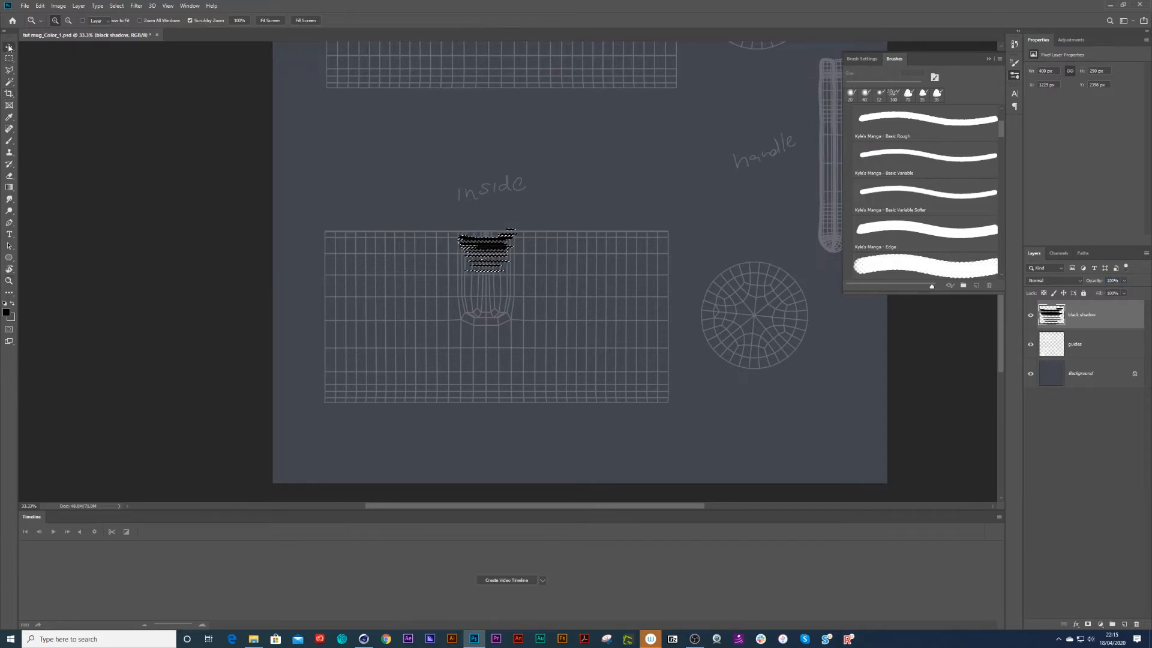
key("ctrl+minus")
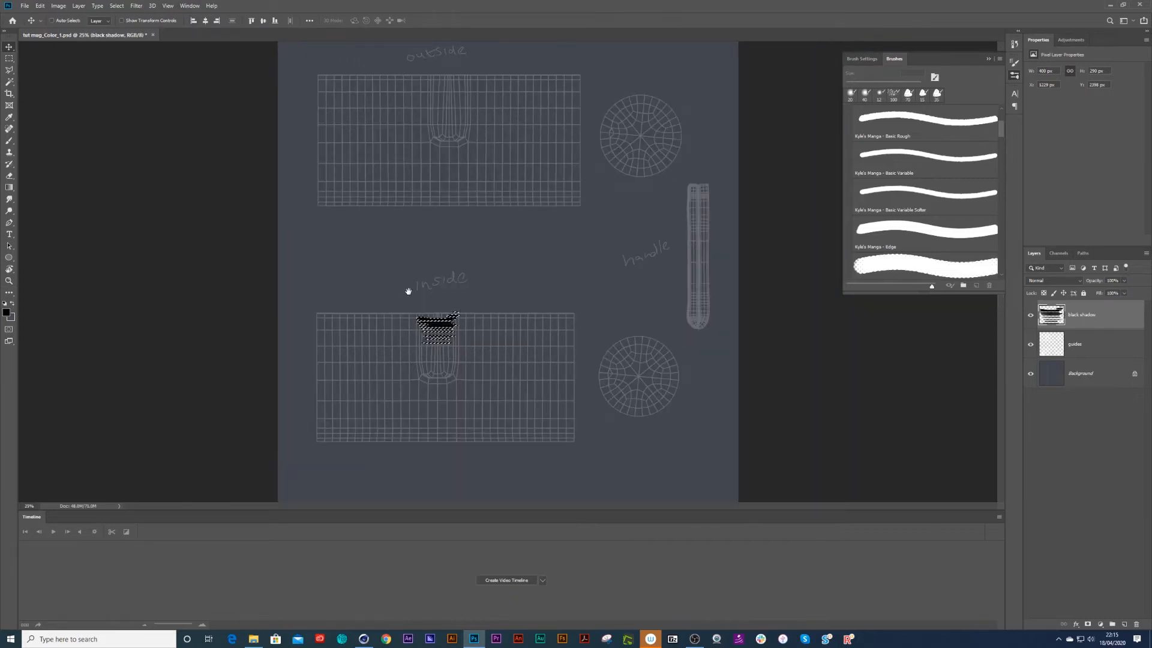
mouse_move(442, 311)
left_mouse_down()
mouse_move(465, 182)
mouse_move(457, 131)
left_mouse_up()
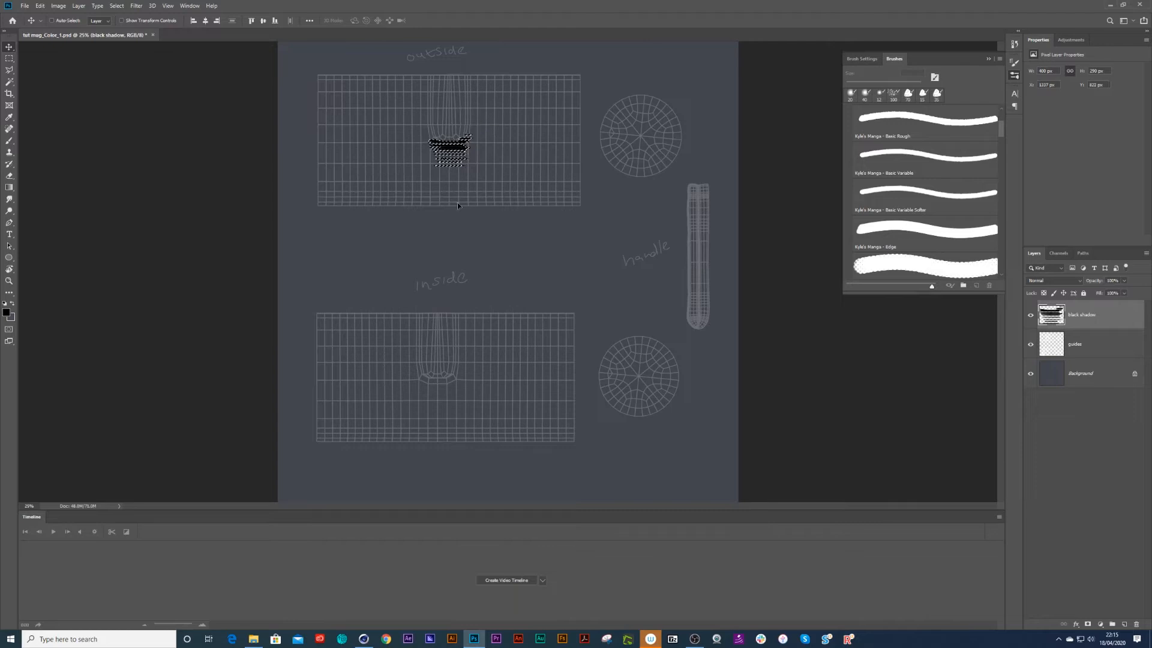
key("ctrl+d")
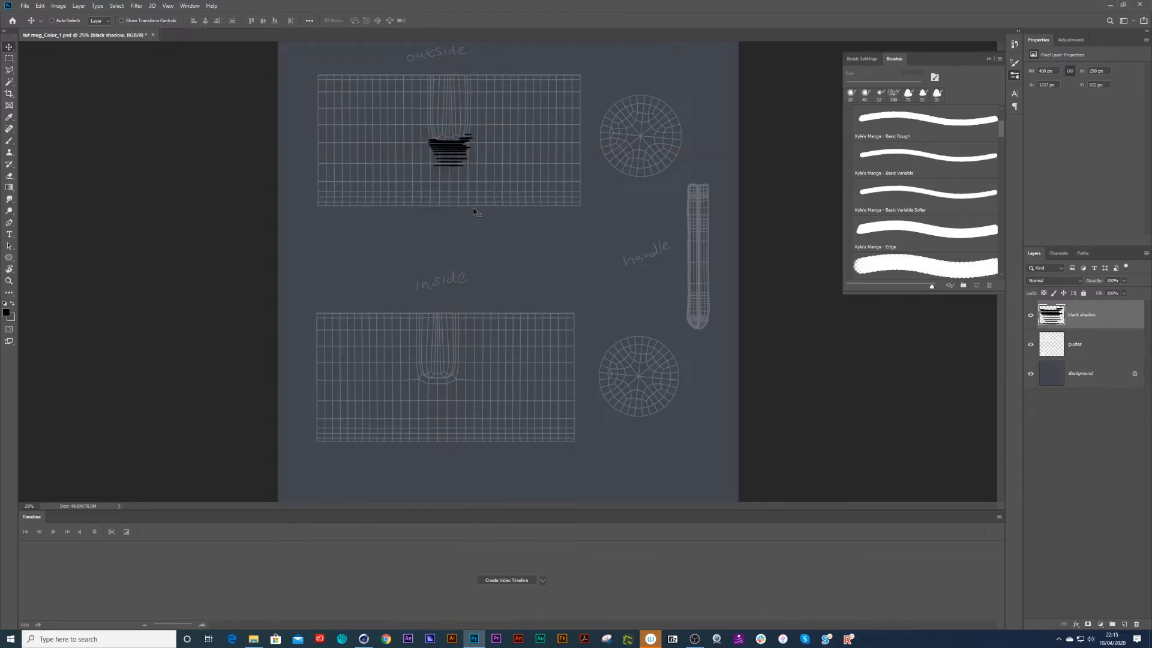
left_click(1031, 345)
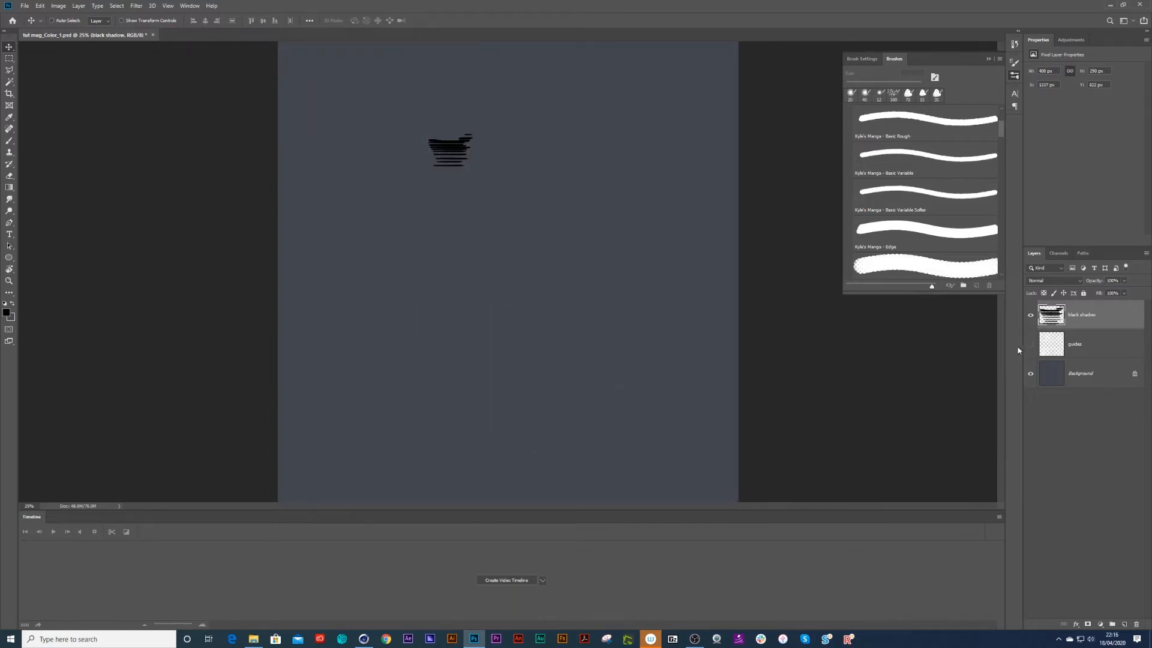
Step: Switch to Cinema 4D, reload all textures from their saved versions, and inspect the jug beneath the spout and around the handle
left_click(364, 639)
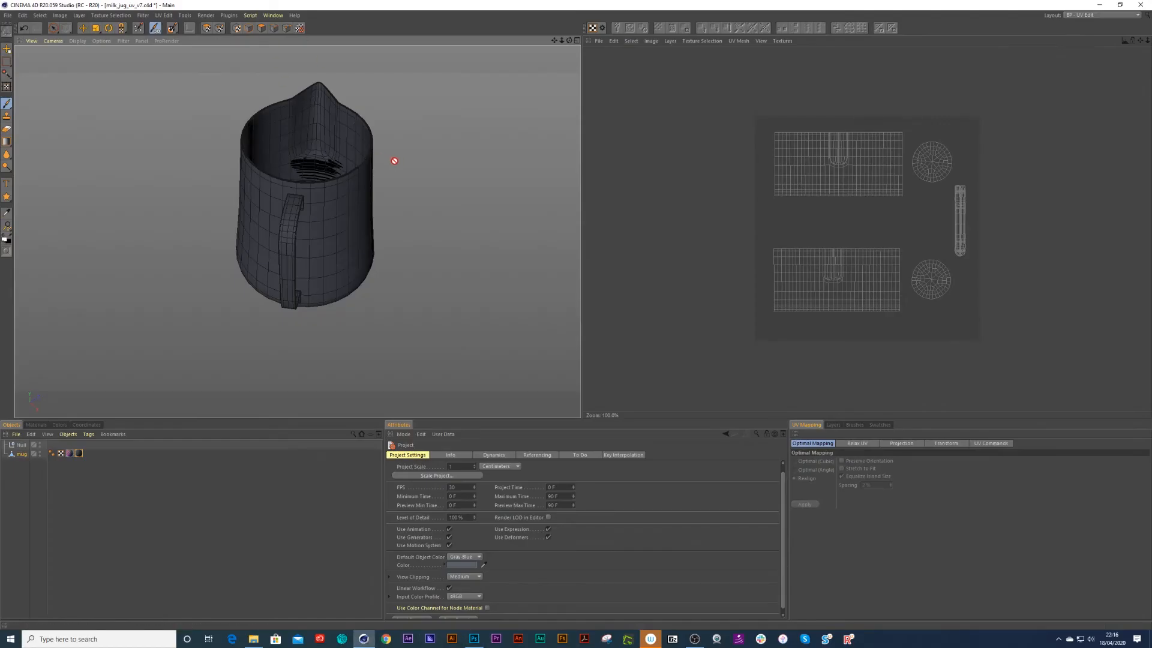
left_click(299, 28)
left_click(577, 355)
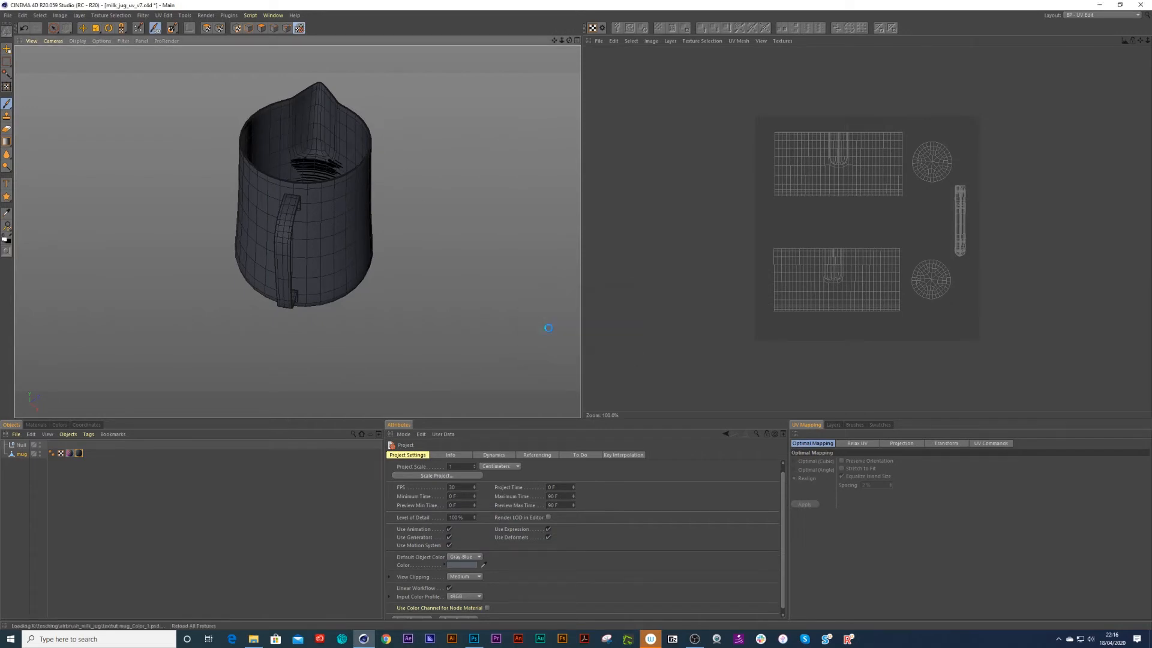
mouse_move(349, 151)
left_mouse_down()
mouse_move(136, 123)
mouse_move(108, 111)
mouse_move(114, 90)
mouse_move(121, 129)
mouse_move(116, 108)
left_mouse_up()
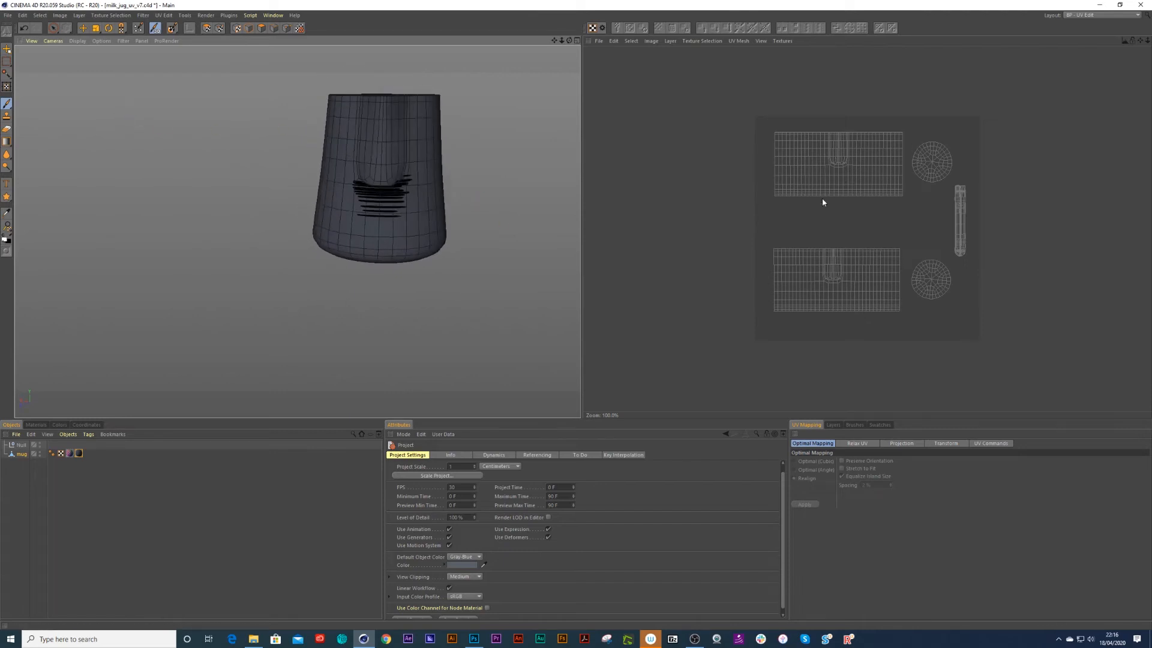
mouse_move(459, 144)
left_mouse_down()
mouse_move(347, 174)
mouse_move(379, 173)
mouse_move(450, 133)
mouse_move(329, 138)
mouse_move(450, 150)
mouse_move(550, 179)
mouse_move(305, 137)
left_mouse_up()
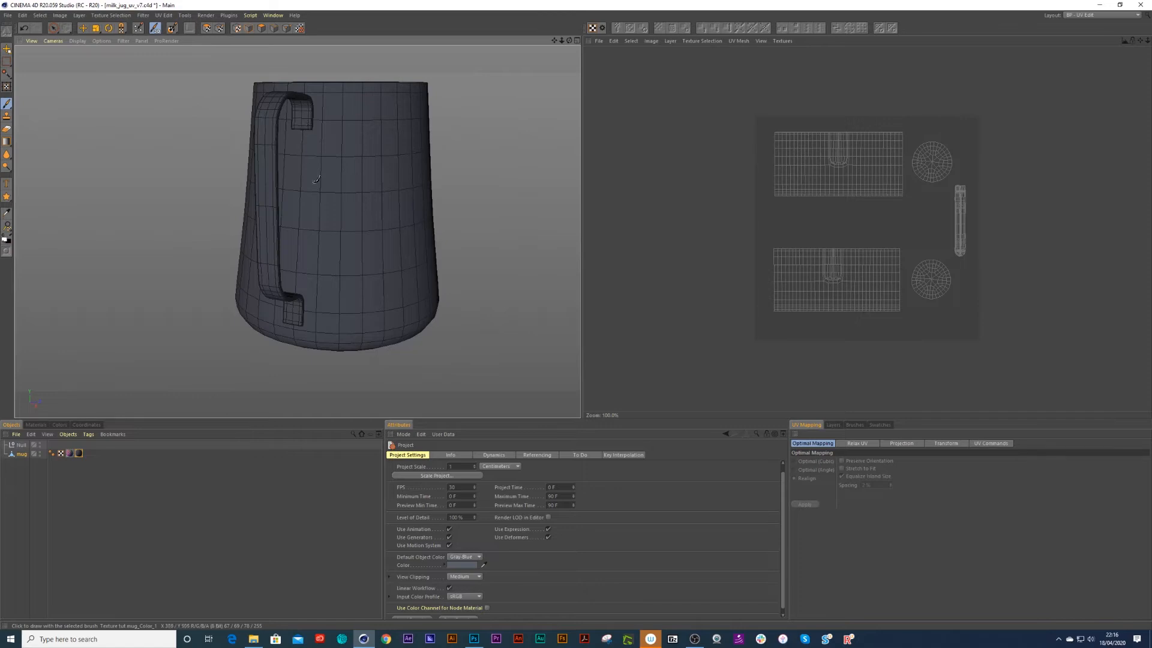
left_click(474, 639)
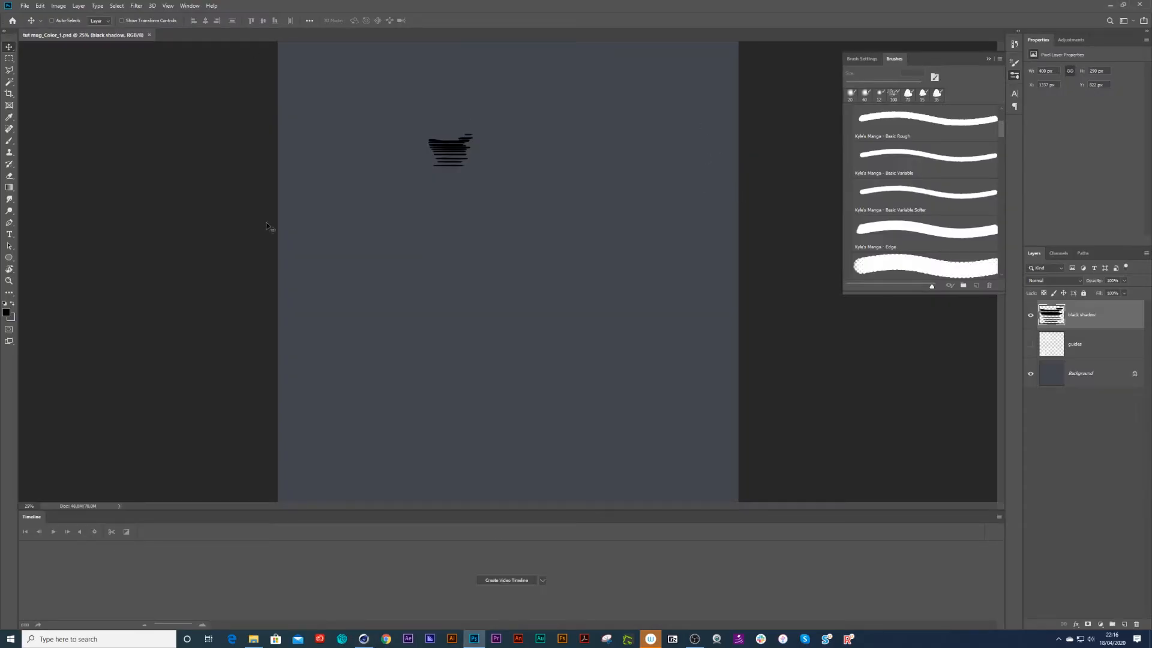
left_click(364, 639)
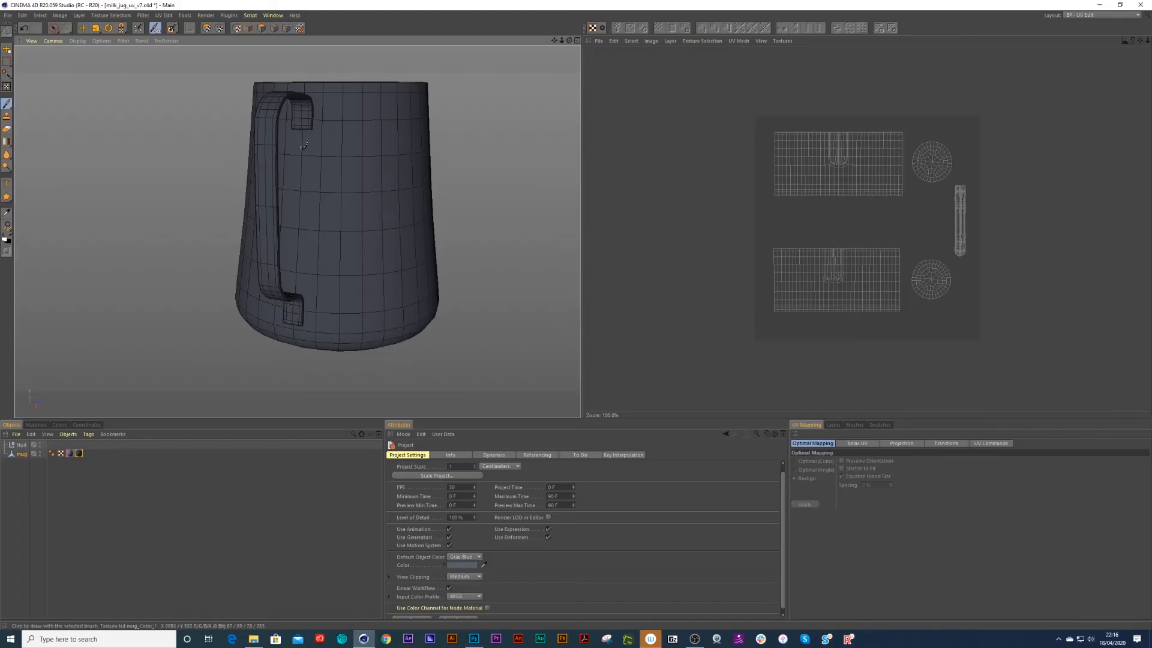
left_click_drag(296, 206, 414, 210)
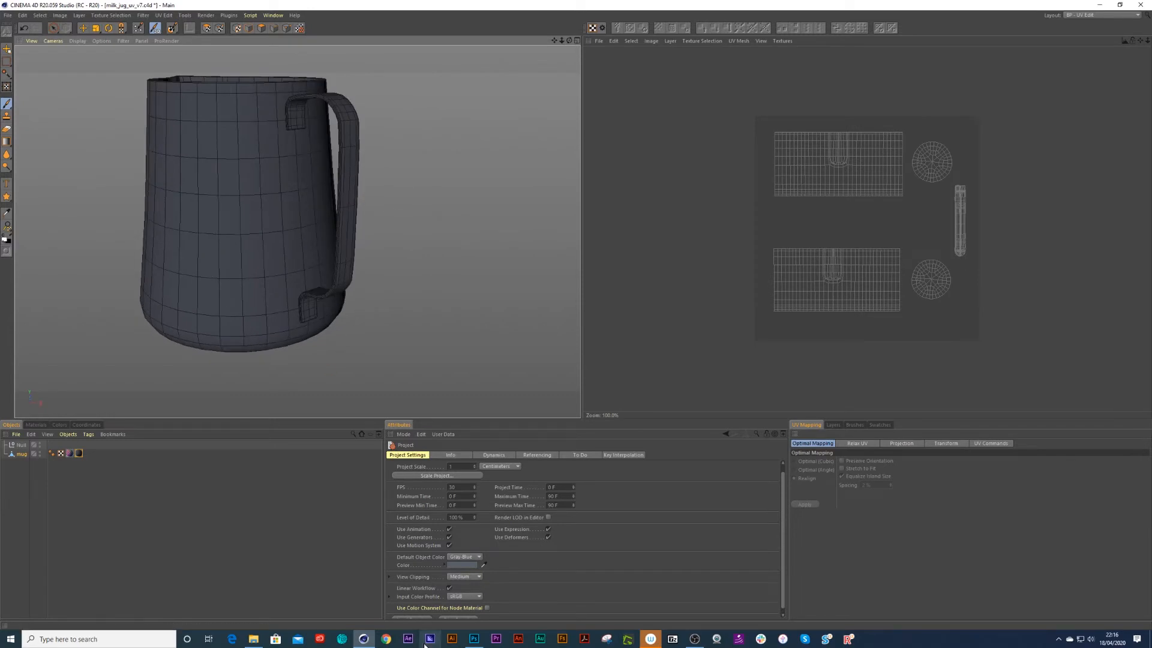
Step: Back in Photoshop, show the guides layer and add a new layer named handle shadow above black shadow
left_click(474, 638)
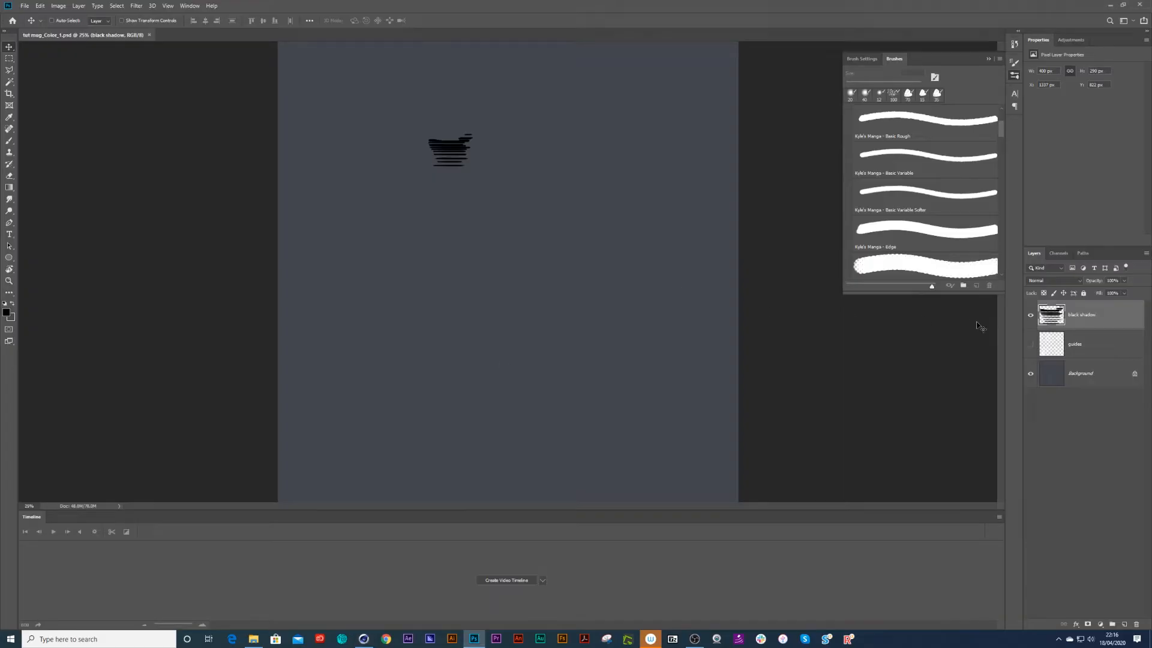
left_click(1031, 343)
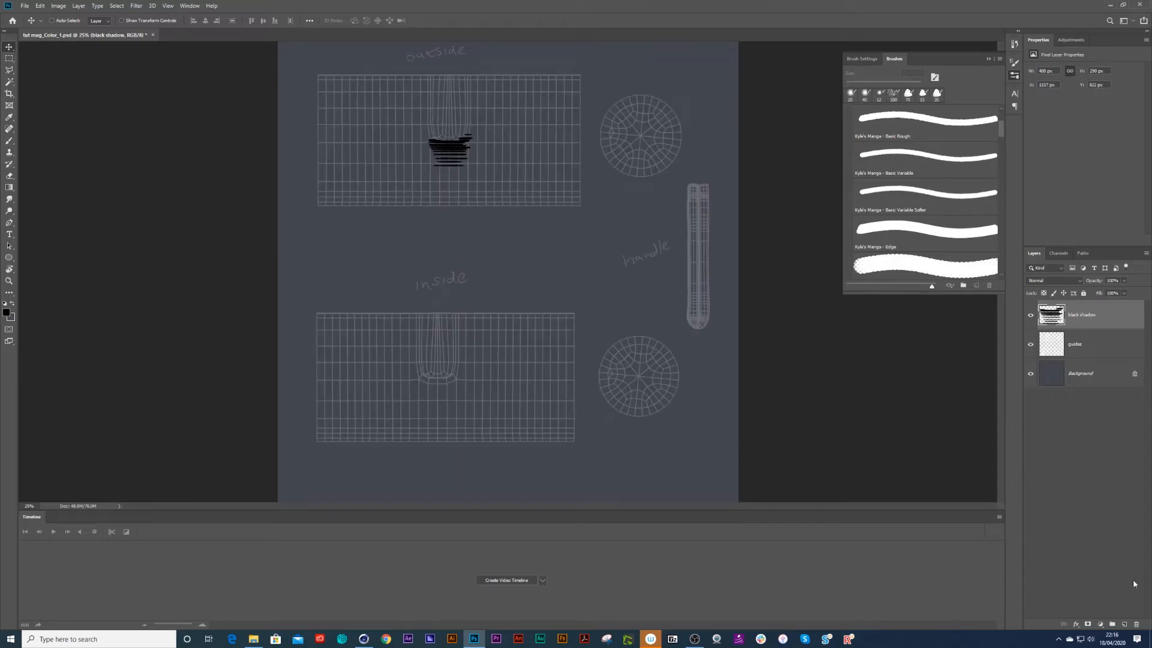
left_click(1124, 624)
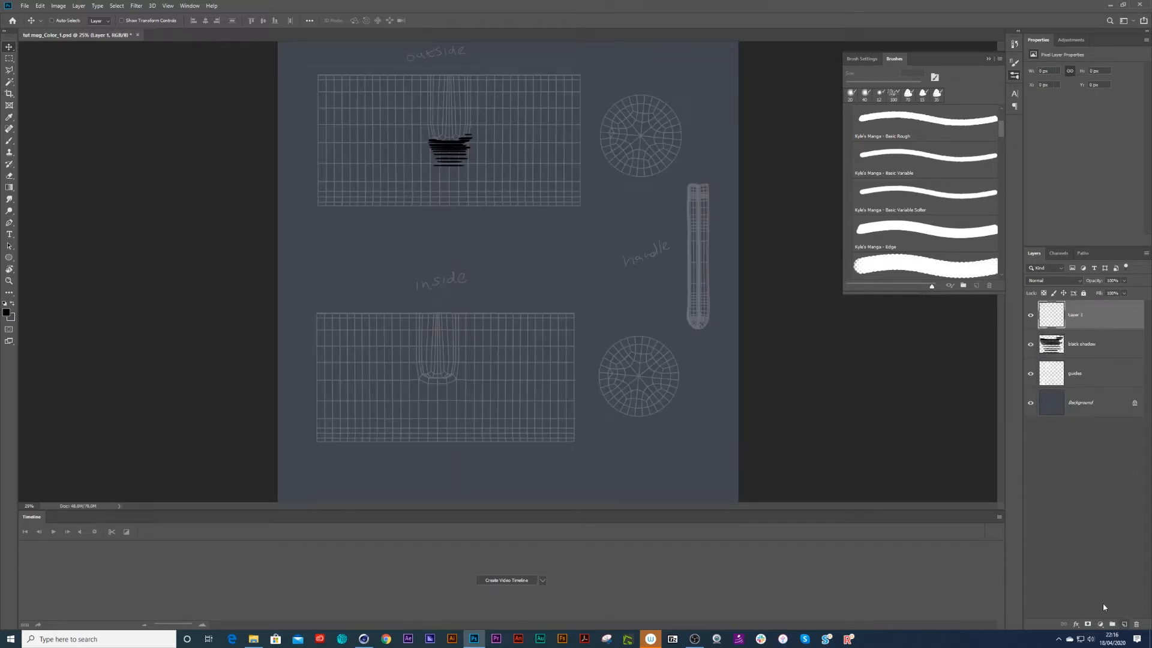
double_click(1075, 316)
type("handle shadow")
key("Return")
Step: Try a black zigzag shadow stroke down the full left edge of the outside UV shell, with the guides layer hidden again
key("ctrl+plus")
left_click_drag(516, 211, 514, 303)
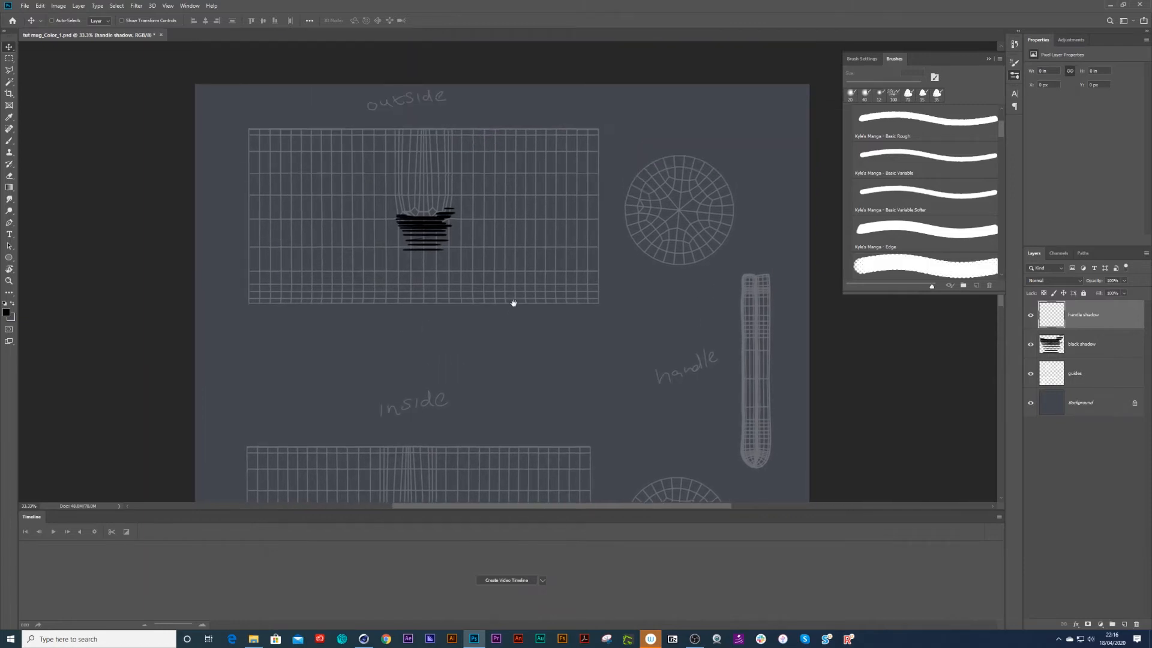
key("b")
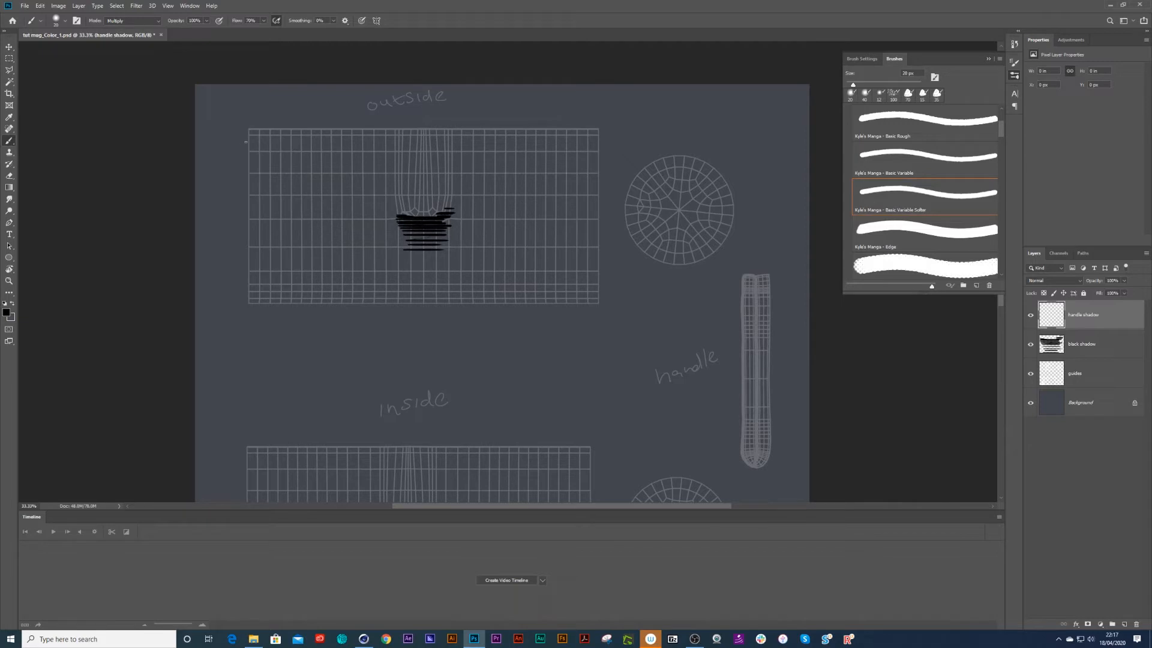
mouse_move(243, 139)
left_mouse_down()
mouse_move(272, 180)
mouse_move(252, 210)
mouse_move(267, 241)
mouse_move(258, 297)
left_mouse_up()
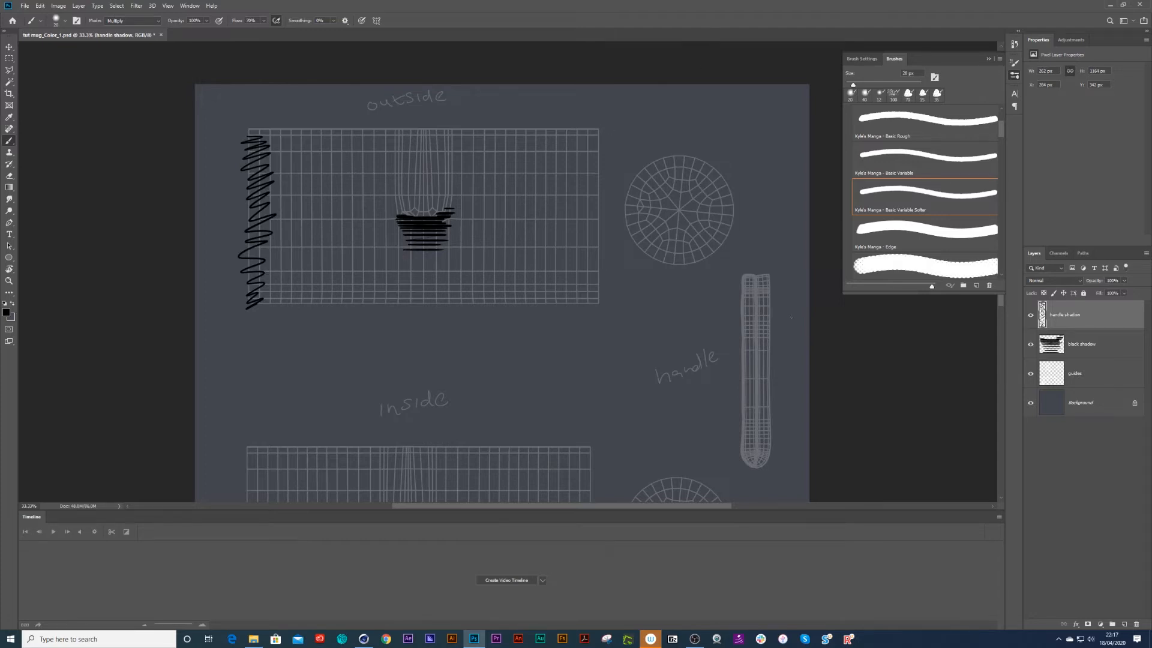
left_click(1030, 375)
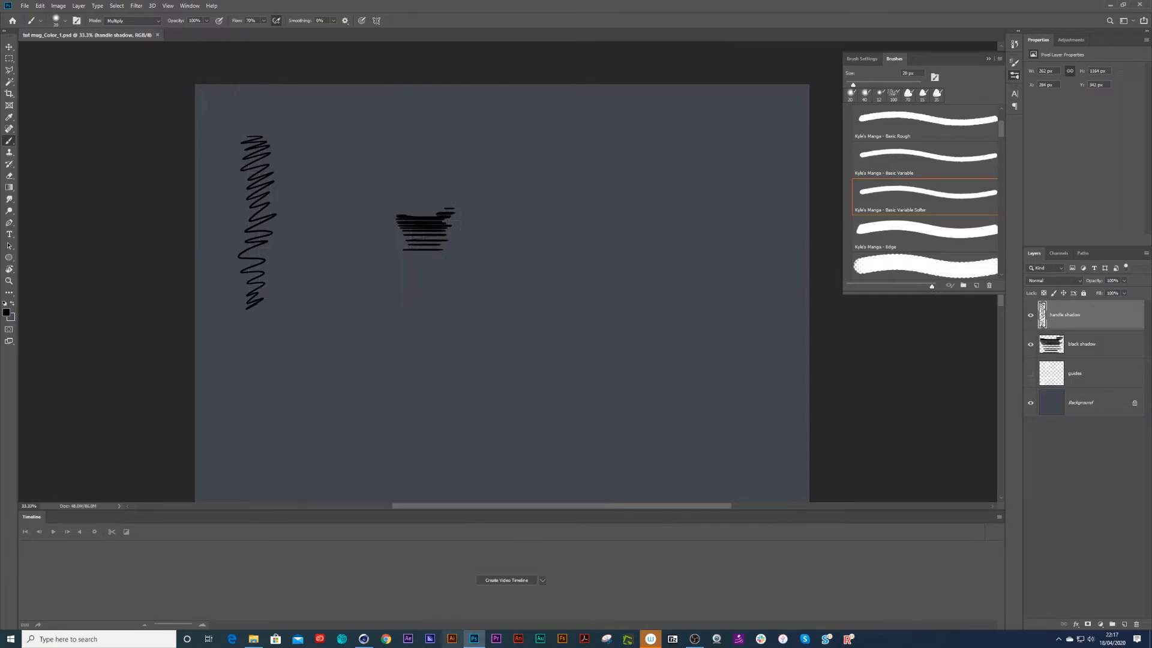
Step: Reload all textures in Cinema 4D and examine the zigzag shadow behind the jug's handle up close
left_click(364, 638)
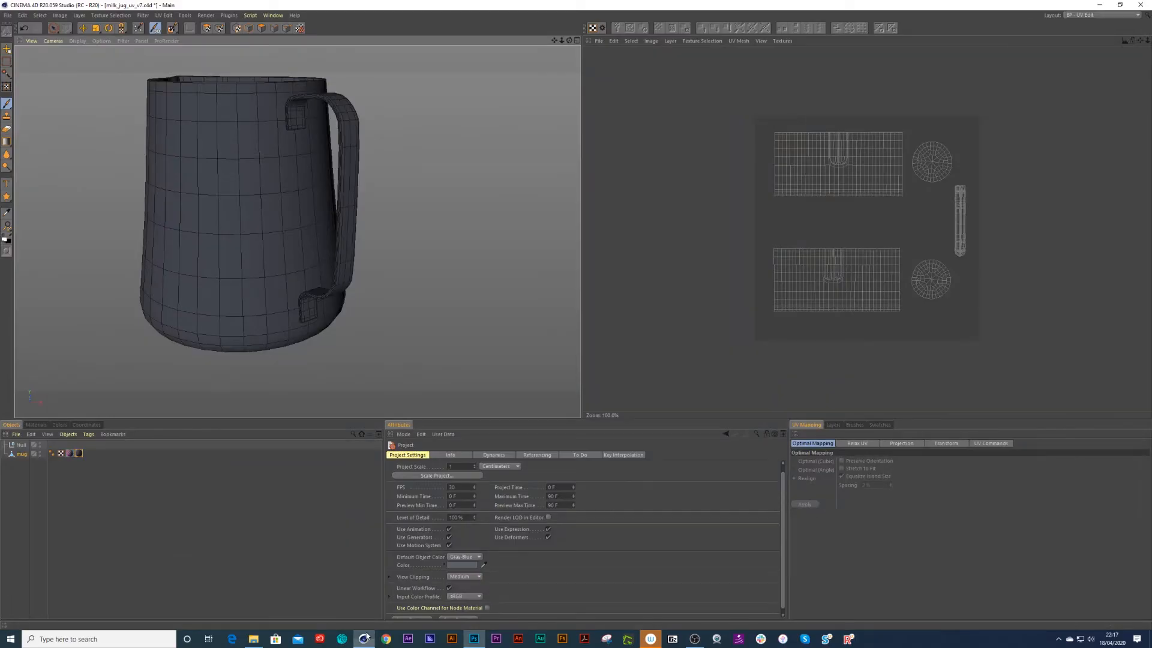
left_click(300, 28)
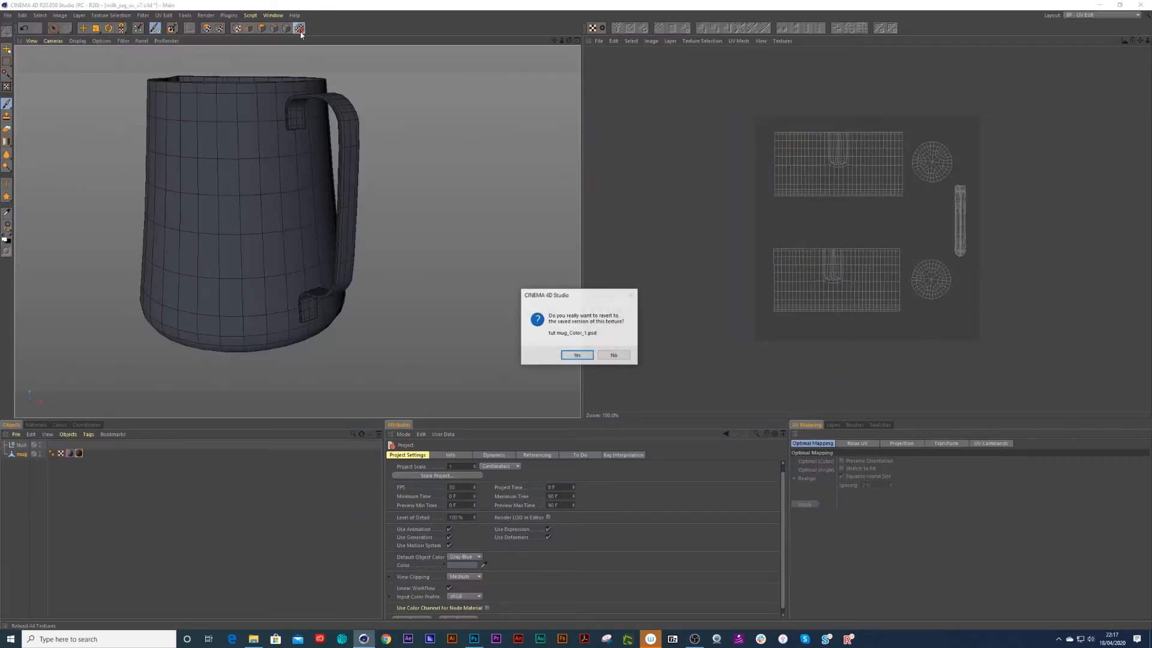
left_click(578, 355)
scroll(303, 203, "up", 2)
scroll(302, 203, "up", 3)
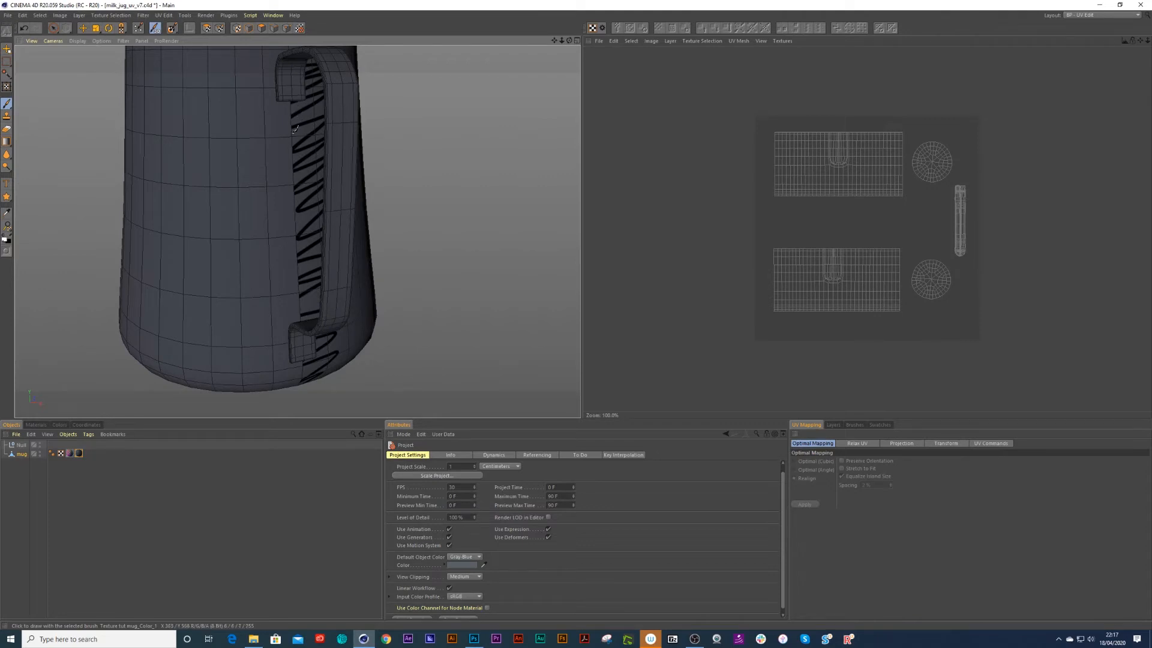
Step: Return to Photoshop, show the guides layer and clear the whole zigzag from the handle shadow layer
left_click(474, 639)
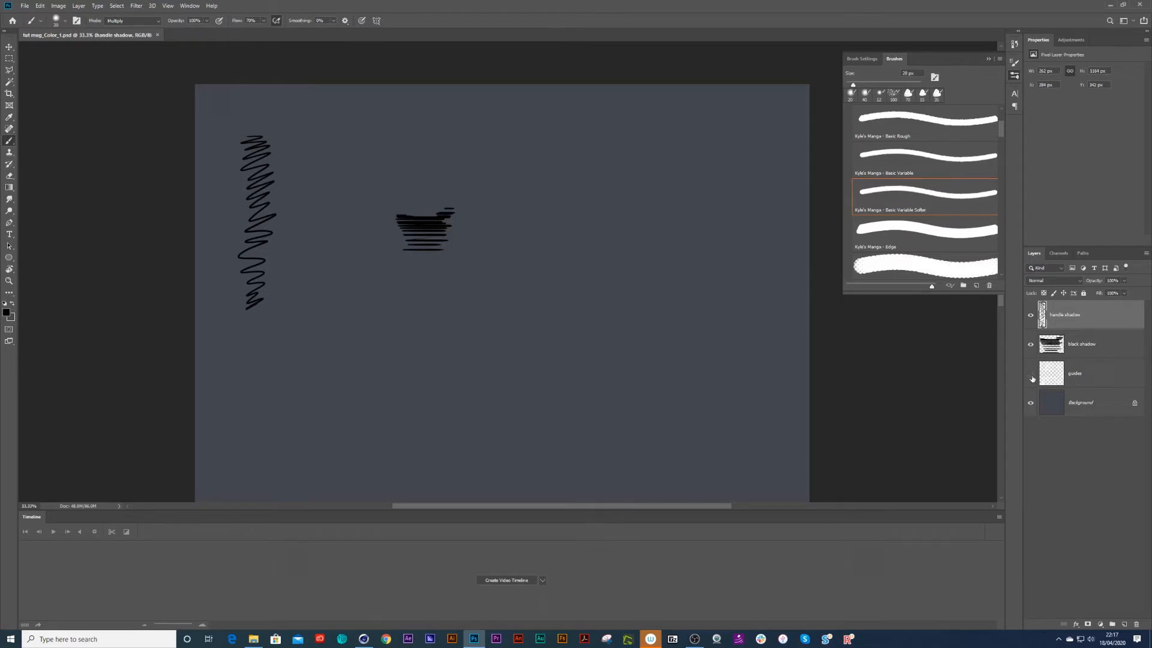
left_click(1031, 377)
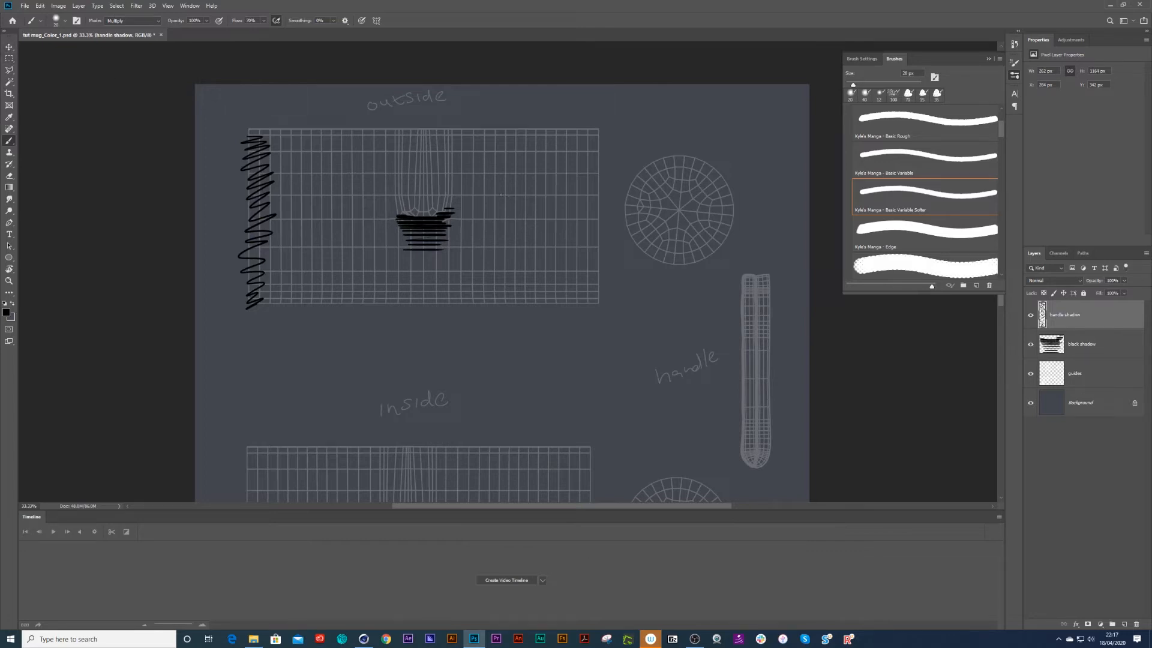
key("ctrl+a")
key("Delete")
key("ctrl+d")
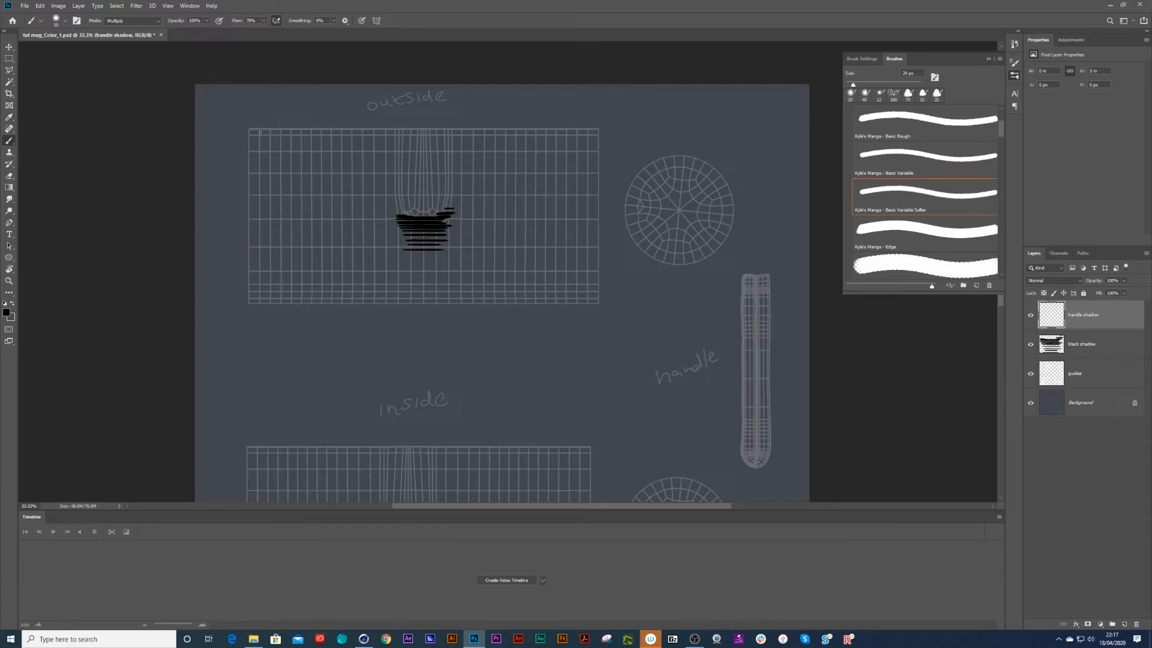
Step: Paint dense horizontal shadow lines at the outside shell's upper left corner and delete the strip overhanging its left edge
mouse_move(260, 130)
left_mouse_down()
mouse_move(247, 131)
mouse_move(270, 135)
mouse_move(248, 140)
mouse_move(267, 141)
mouse_move(247, 145)
mouse_move(270, 150)
mouse_move(247, 154)
mouse_move(272, 162)
mouse_move(246, 168)
mouse_move(274, 169)
mouse_move(247, 179)
mouse_move(272, 180)
mouse_move(266, 198)
left_mouse_up()
left_click_drag(249, 205, 262, 208)
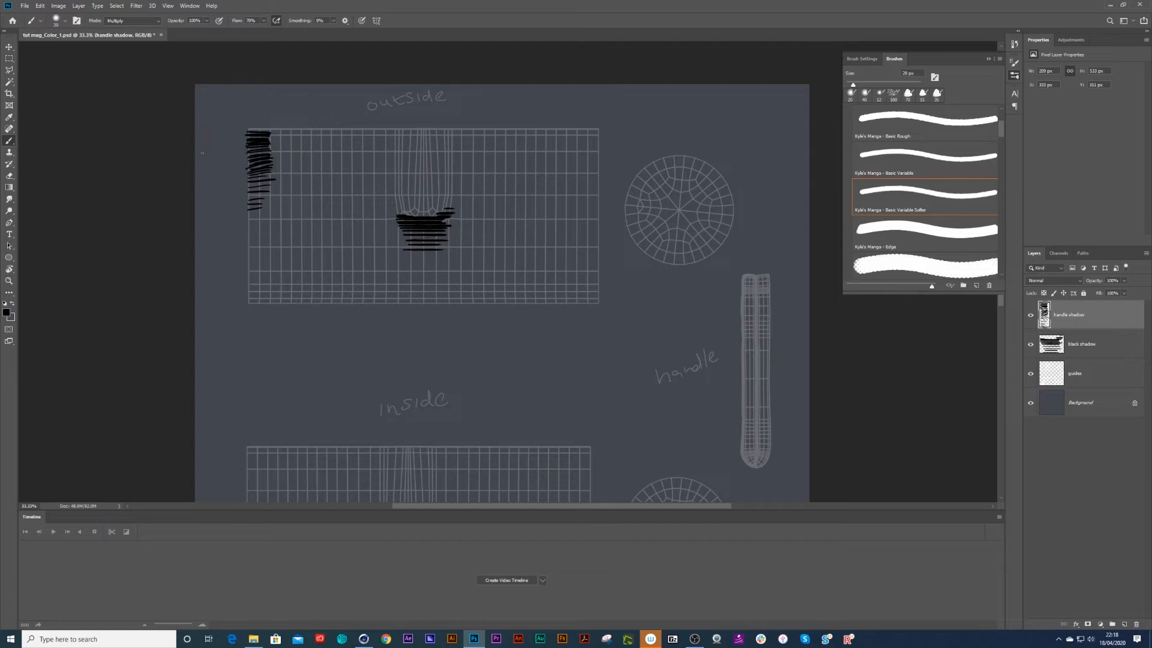
key("m")
left_click_drag(231, 121, 253, 224)
key("Delete")
key("ctrl+d")
Step: Align the handle shadow lines with the outside shell's upper left corner and duplicate the handle shadow layer
key("v")
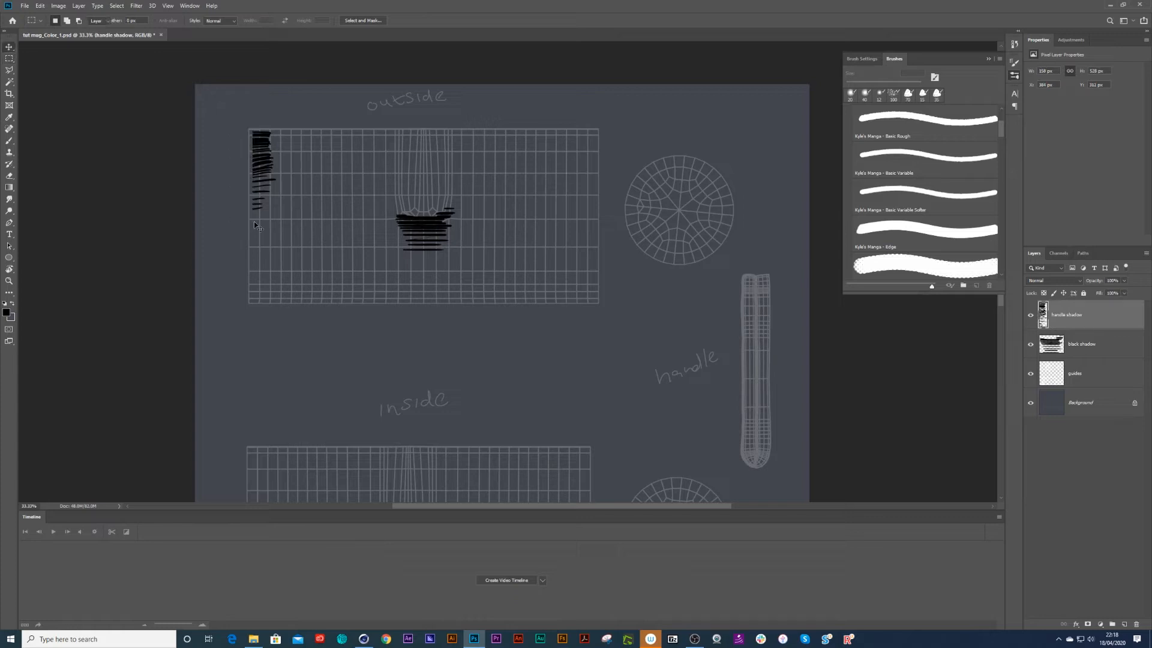
left_click_drag(268, 166, 263, 163)
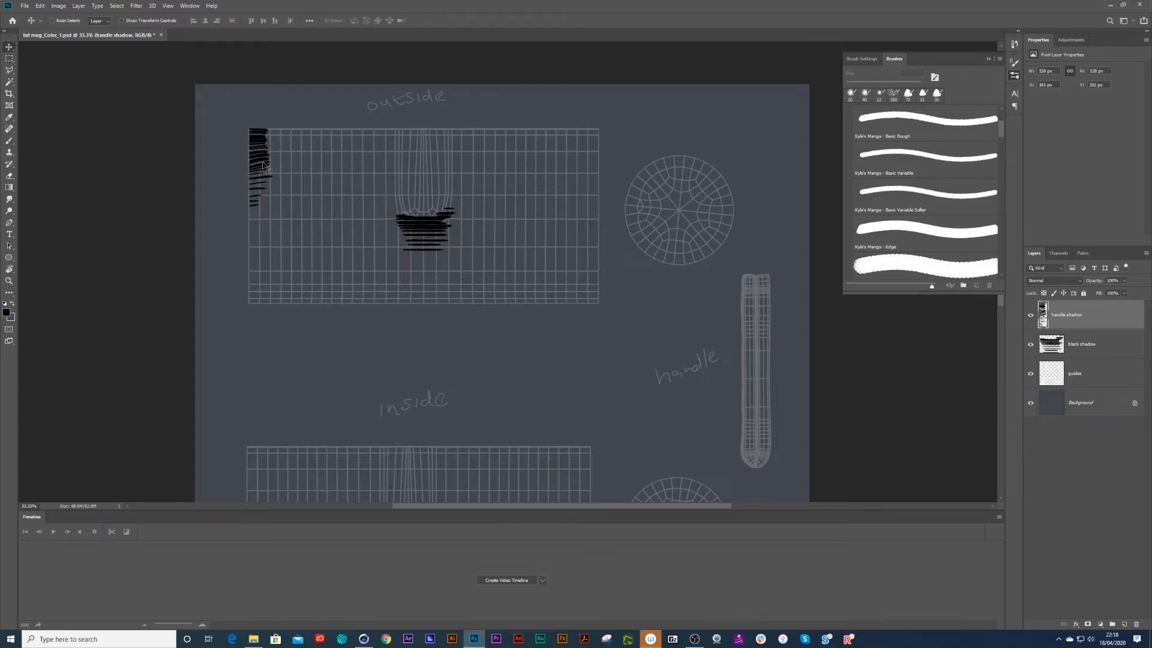
key("Left")
key("Left")
key("Left")
key("ctrl+j")
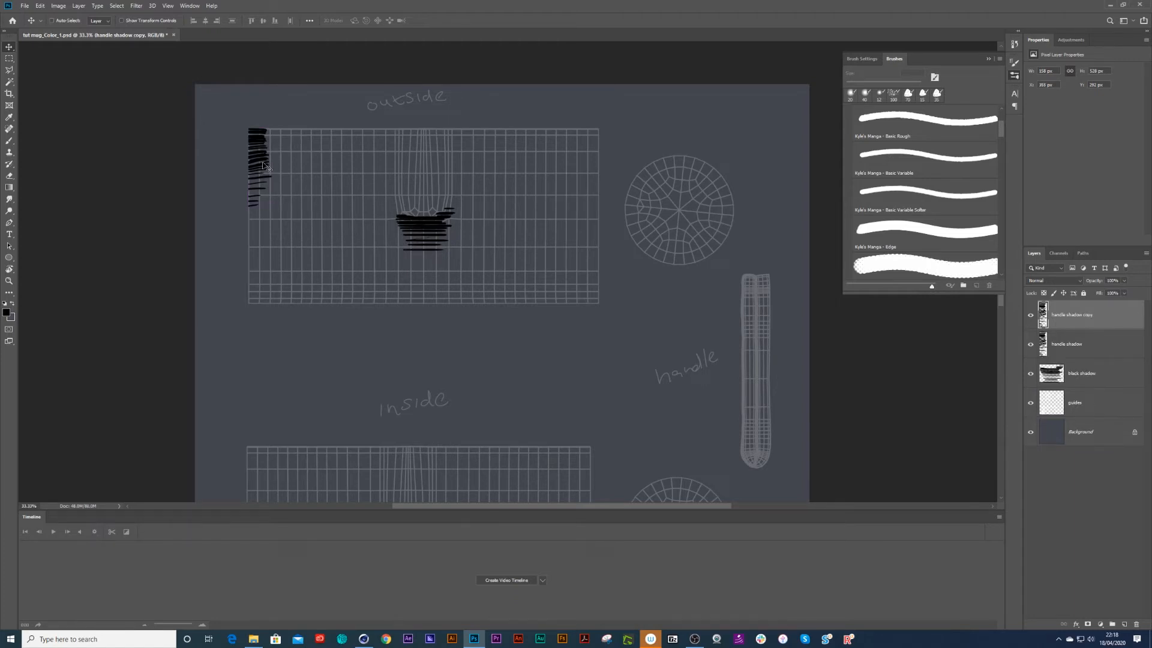
Step: Place the duplicated handle shadow, mirrored, at the outside shell's upper right corner and hide the guides layer
key("shift+Right")
key("shift+Right")
mouse_move(264, 166)
left_mouse_down()
mouse_move(277, 189)
mouse_move(599, 192)
left_mouse_up()
key("shift+Right")
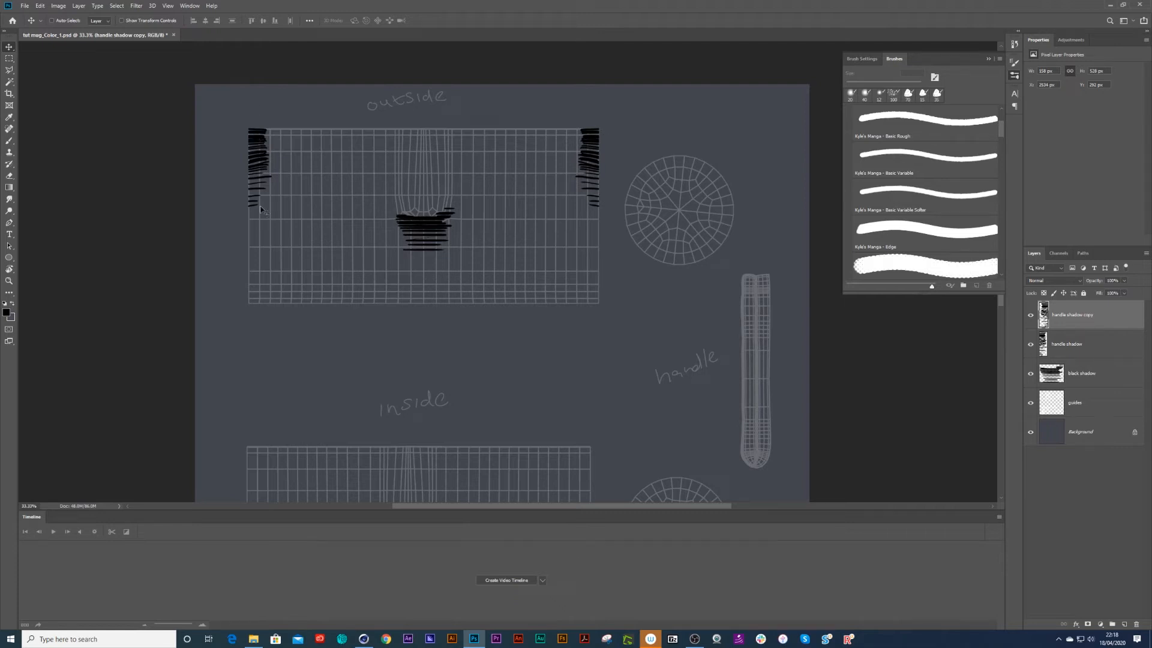
left_click(1031, 403)
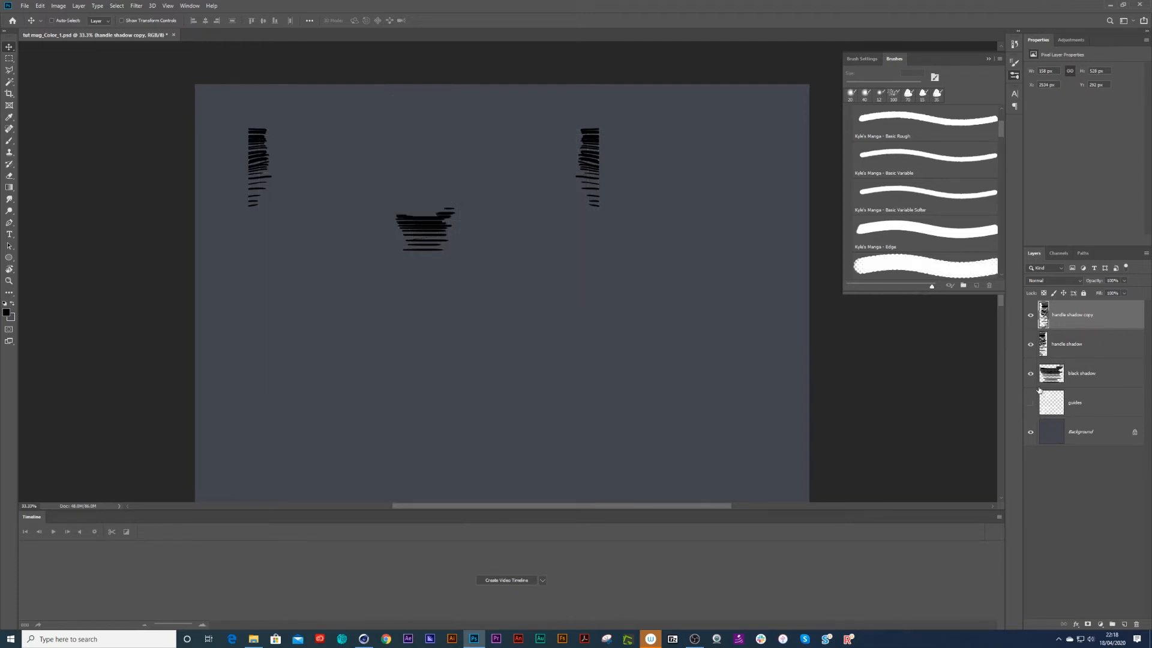
Step: Switch to Cinema 4D, reload all textures and examine the shadow lines around the jug's handle
left_click(364, 639)
left_click(299, 28)
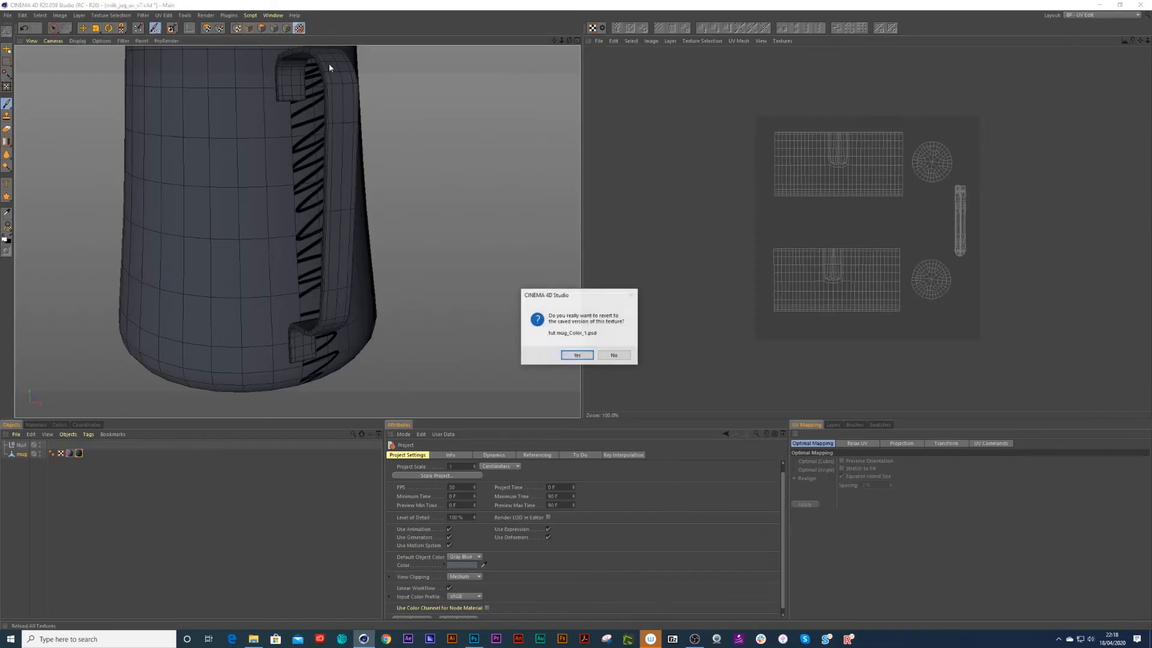
left_click(577, 355)
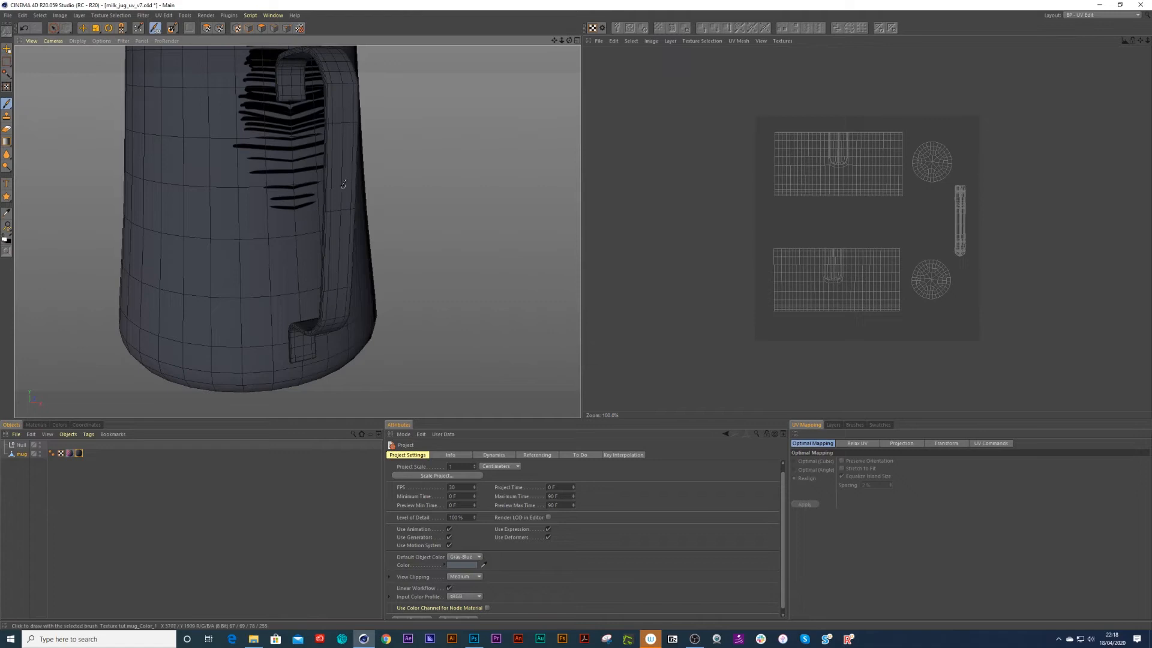
scroll(305, 154, "down", 2)
left_click_drag(304, 151, 278, 196)
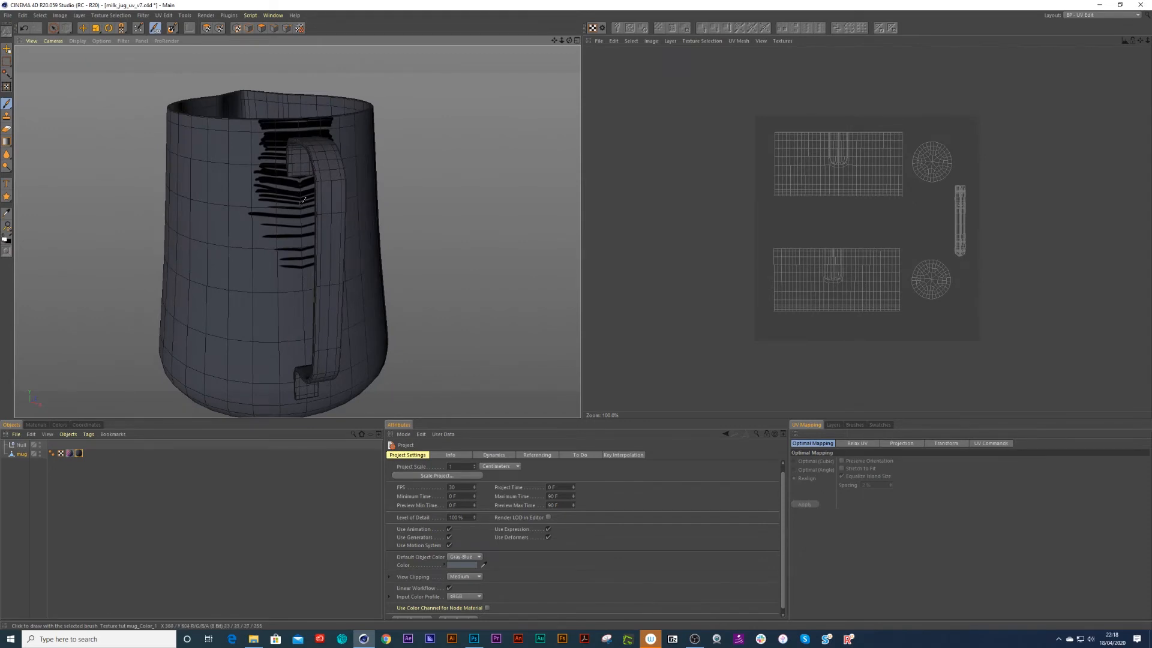
Step: Return to Photoshop, show the guides layer, and merge the two handle shadow layers and clear their contents
left_click(473, 639)
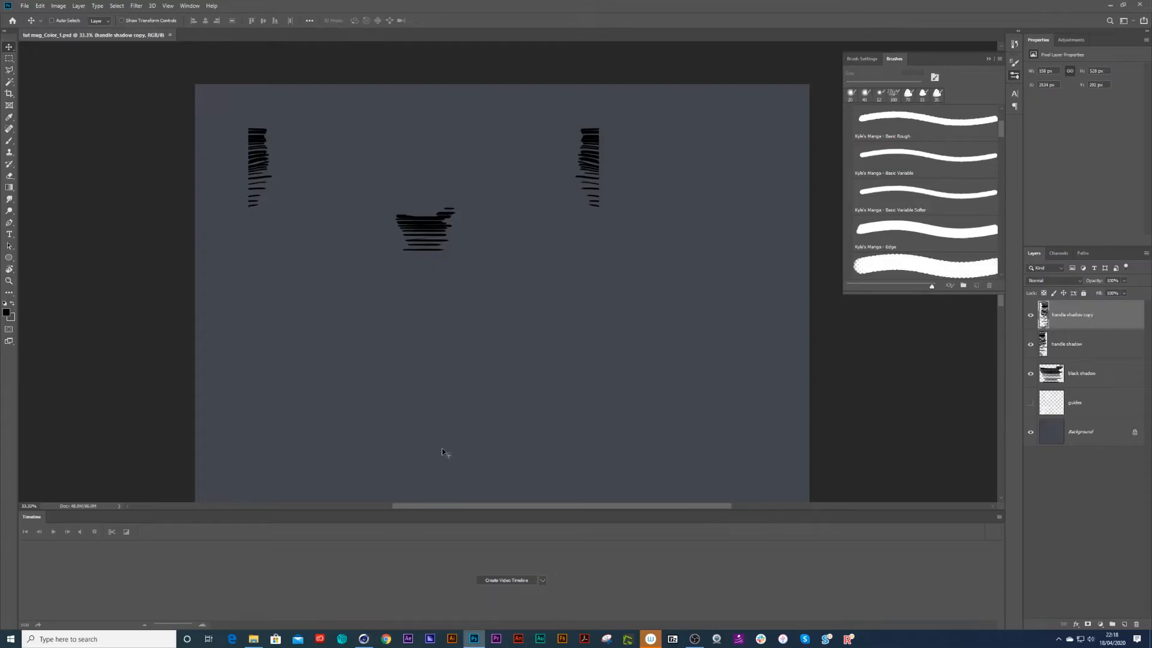
key("ctrl+plus")
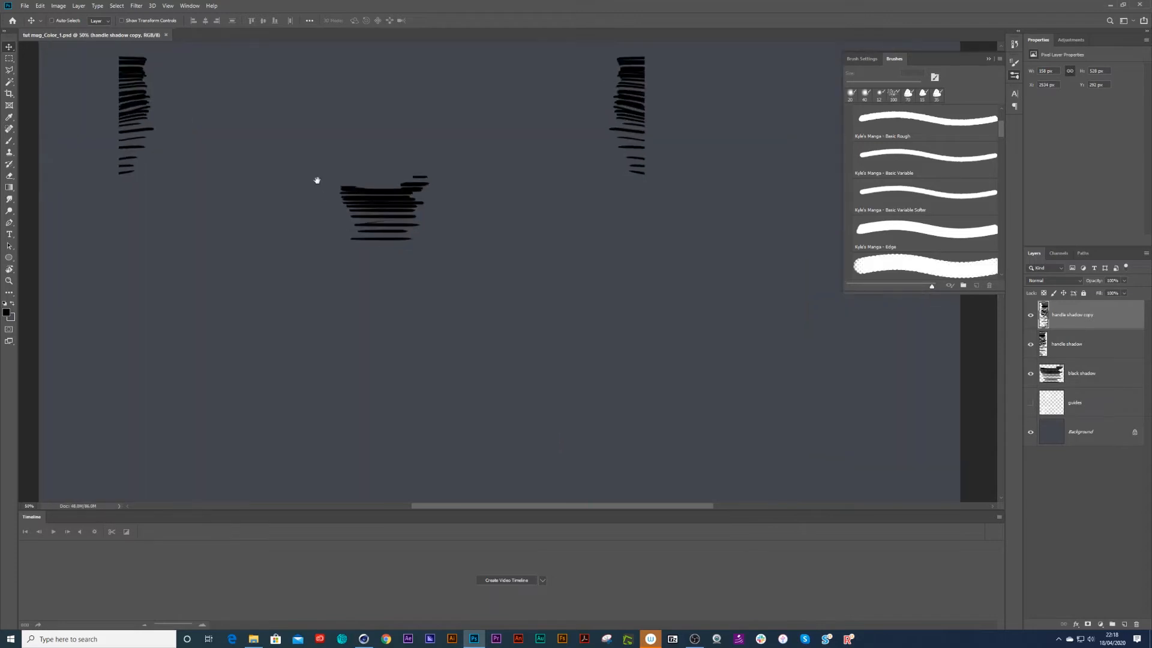
left_click_drag(216, 154, 311, 224)
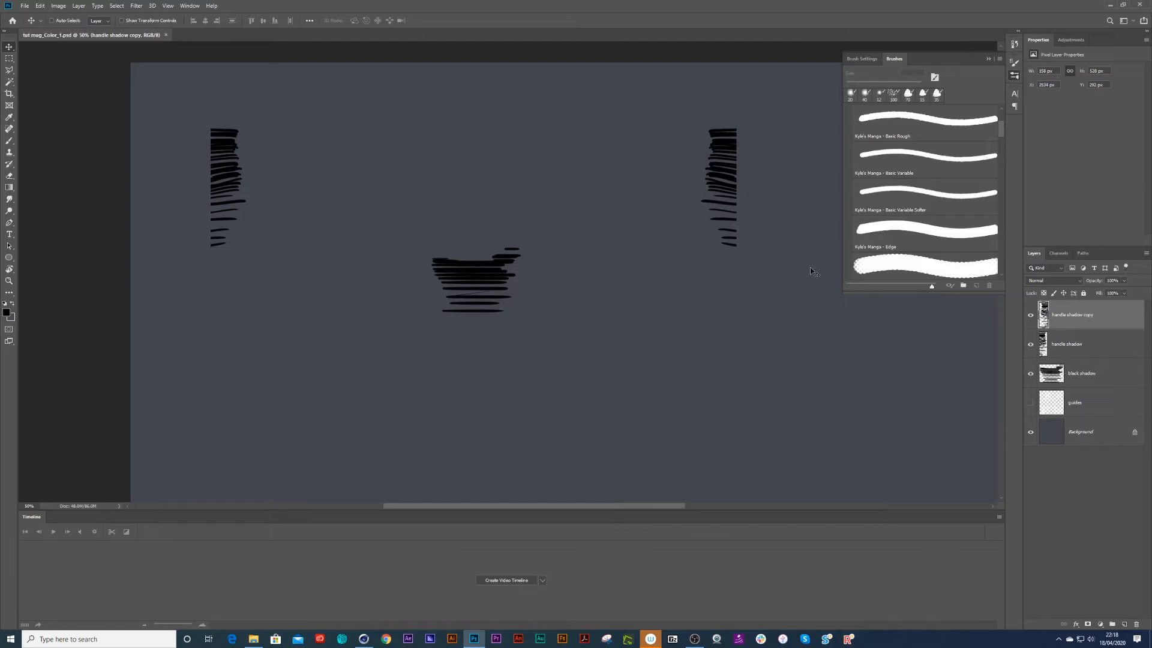
left_click(1088, 354)
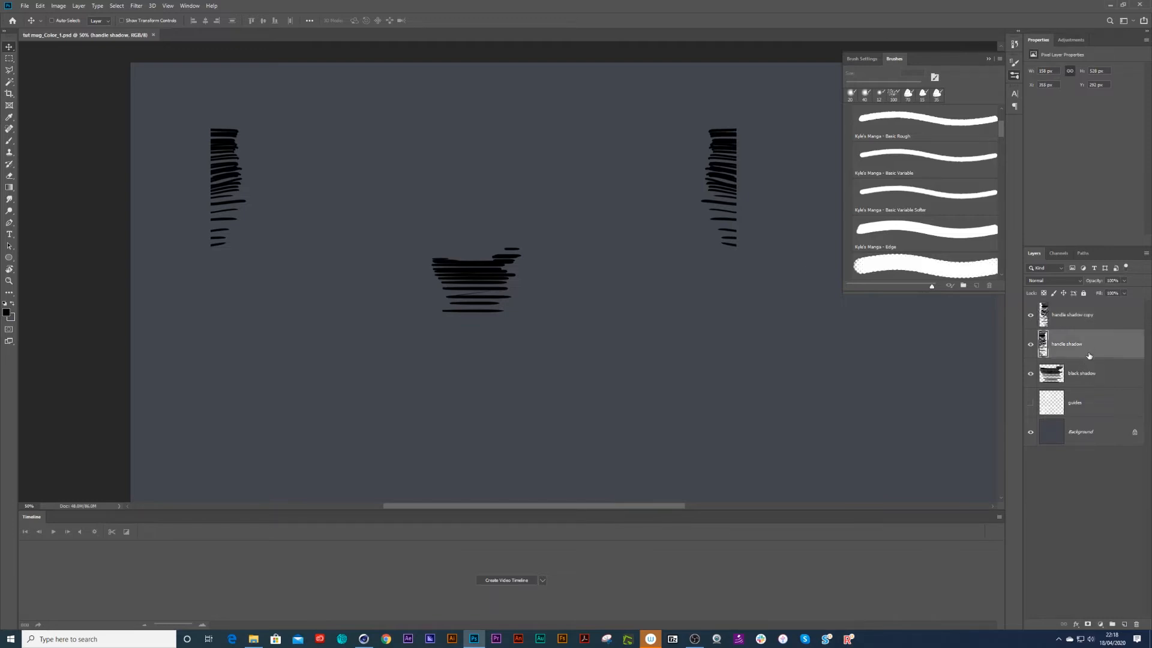
left_click(1031, 402)
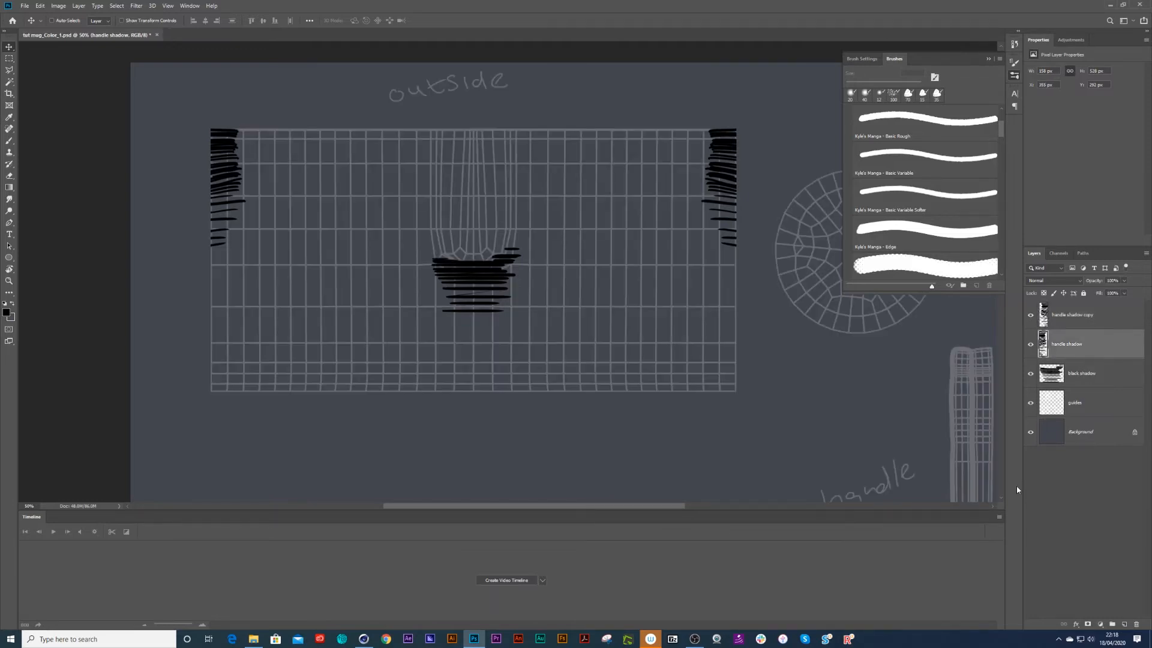
left_click(1075, 322, "shift")
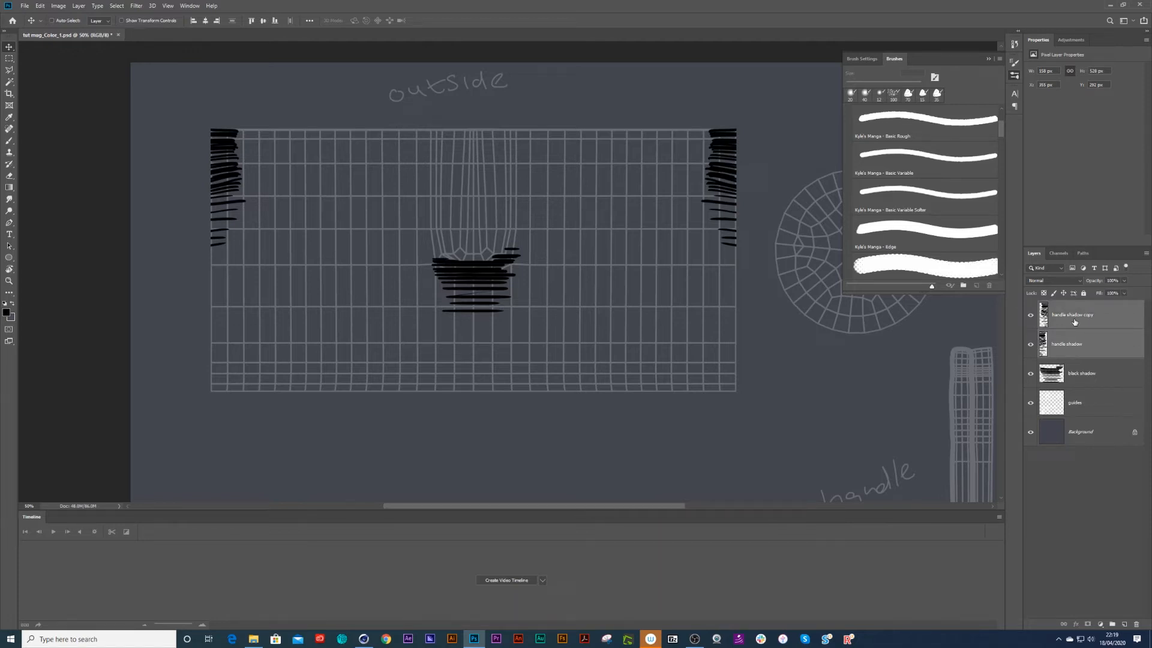
key("ctrl+e")
key("ctrl+a")
key("Delete")
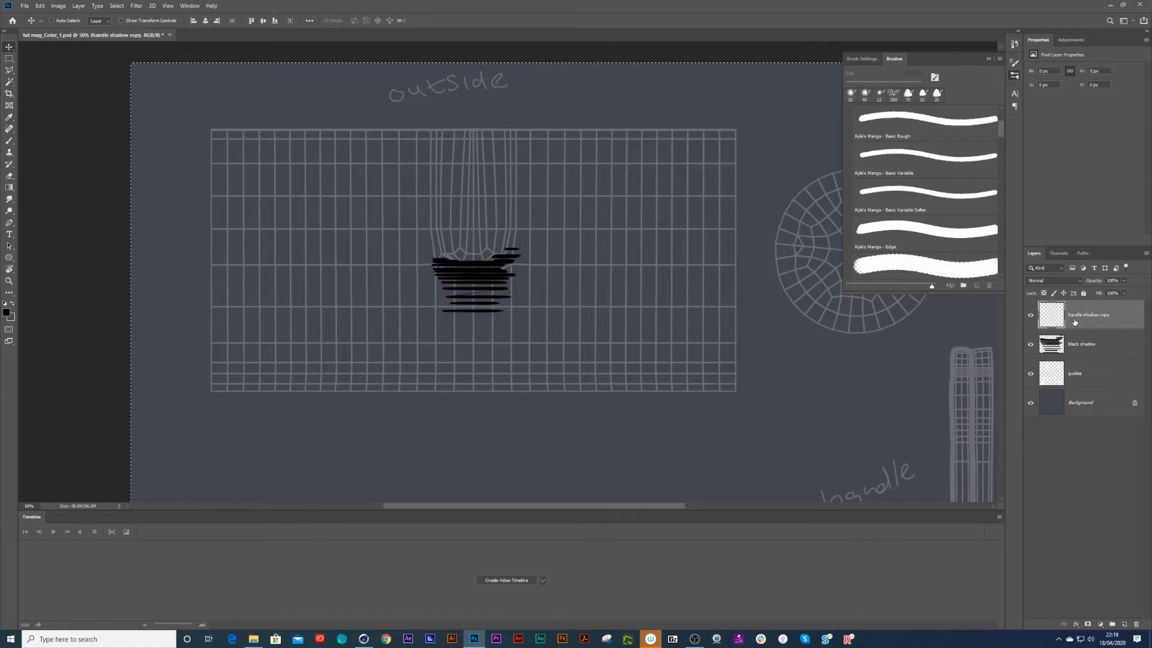
Step: Paint a column of short horizontal shadow lines down the outside shell's left edge and delete the strip overhanging that edge
key("b")
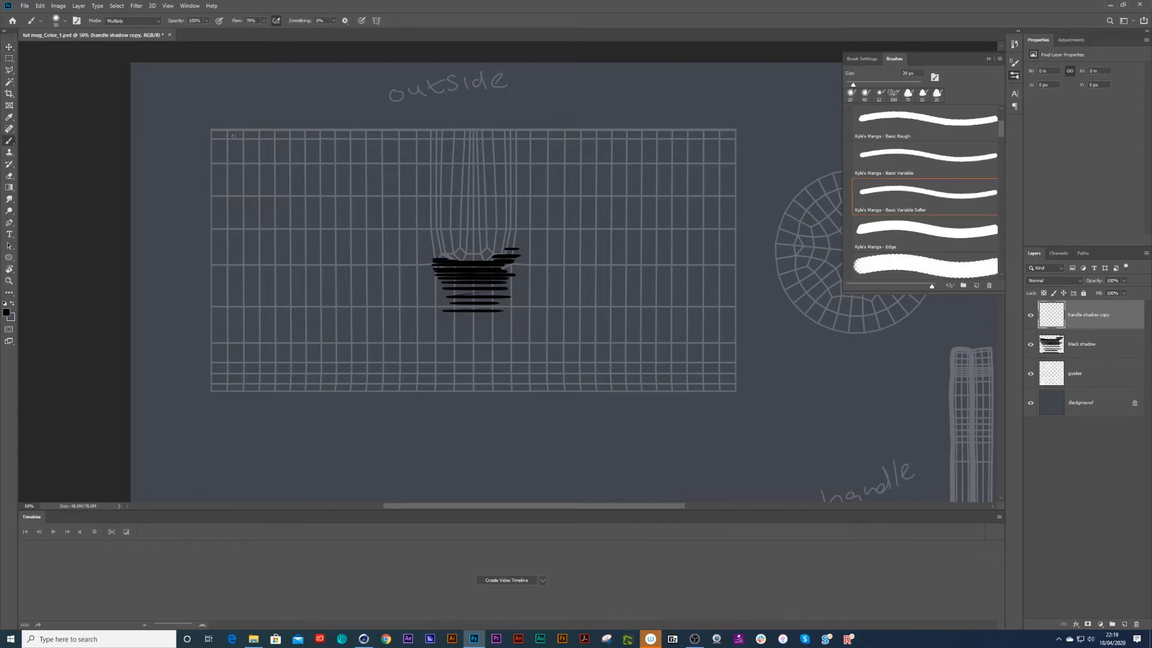
mouse_move(212, 132)
left_mouse_down()
mouse_move(239, 132)
mouse_move(235, 143)
left_mouse_up()
left_click_drag(210, 147, 237, 147)
mouse_move(212, 152)
left_mouse_down()
mouse_move(236, 152)
mouse_move(211, 151)
mouse_move(235, 149)
mouse_move(210, 166)
mouse_move(231, 168)
mouse_move(211, 181)
mouse_move(223, 197)
mouse_move(210, 195)
mouse_move(229, 195)
mouse_move(210, 210)
mouse_move(231, 209)
mouse_move(209, 215)
mouse_move(227, 214)
mouse_move(210, 226)
mouse_move(232, 242)
left_mouse_up()
left_click(9, 58)
left_click_drag(185, 110, 213, 258)
key("Delete")
key("ctrl+d")
Step: Move the shadow lines lower, compare with the handle in Cinema 4D, and align them flush with the outside shell's left edge
key("v")
left_click_drag(232, 217, 239, 277)
left_click(364, 638)
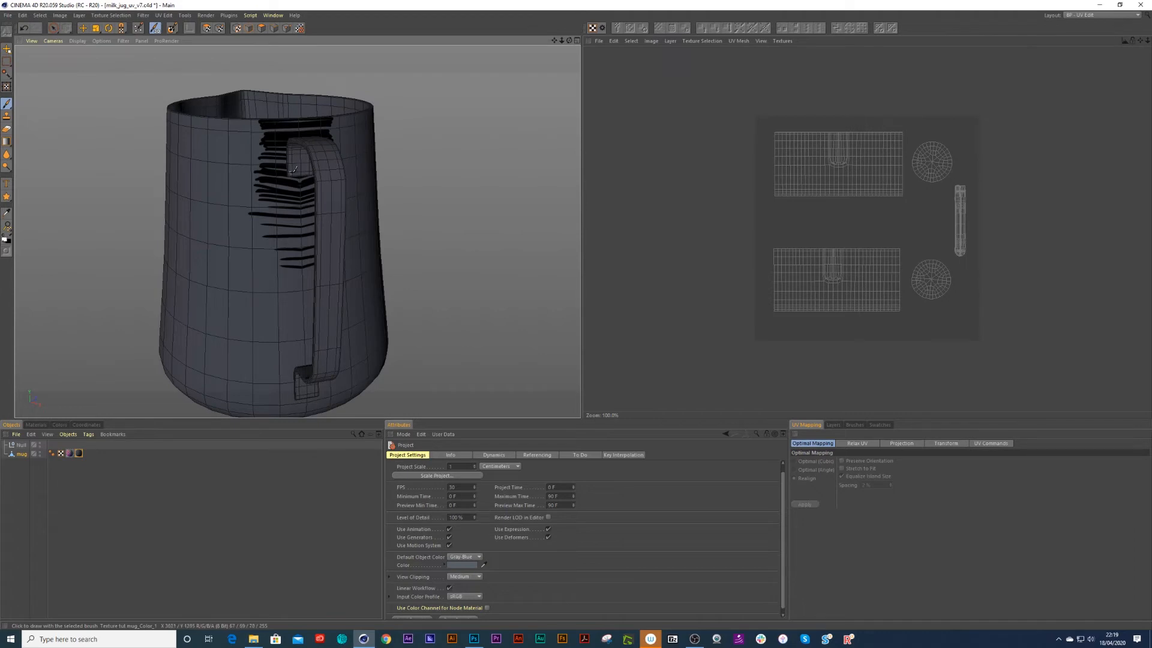
left_click(473, 639)
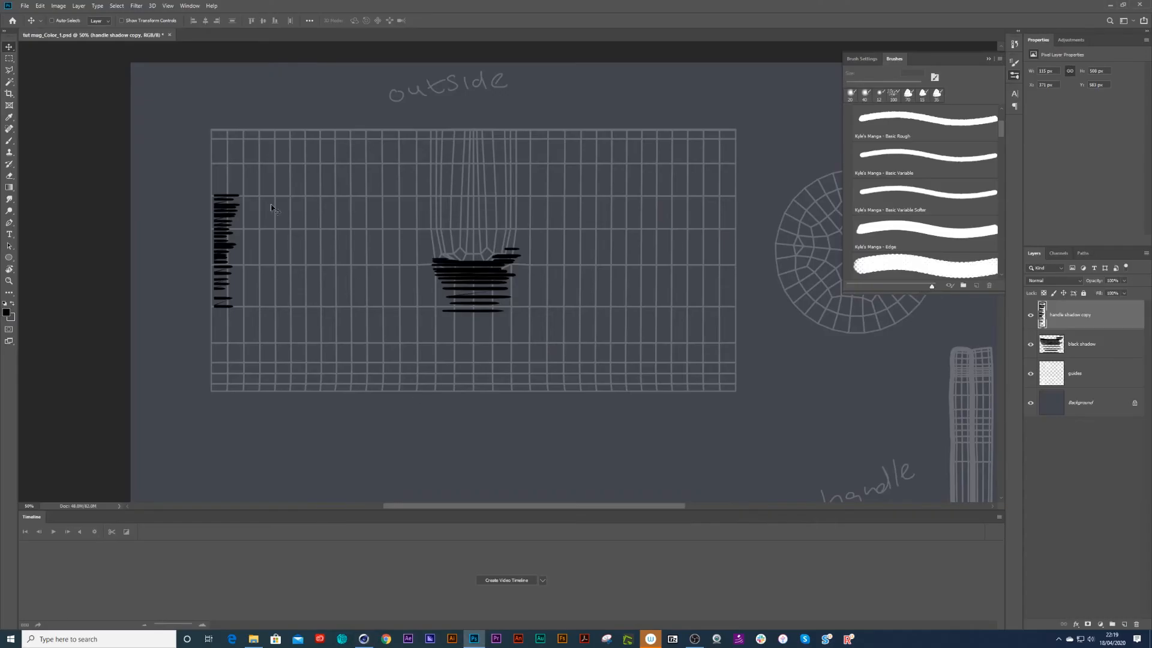
left_click_drag(228, 207, 223, 192)
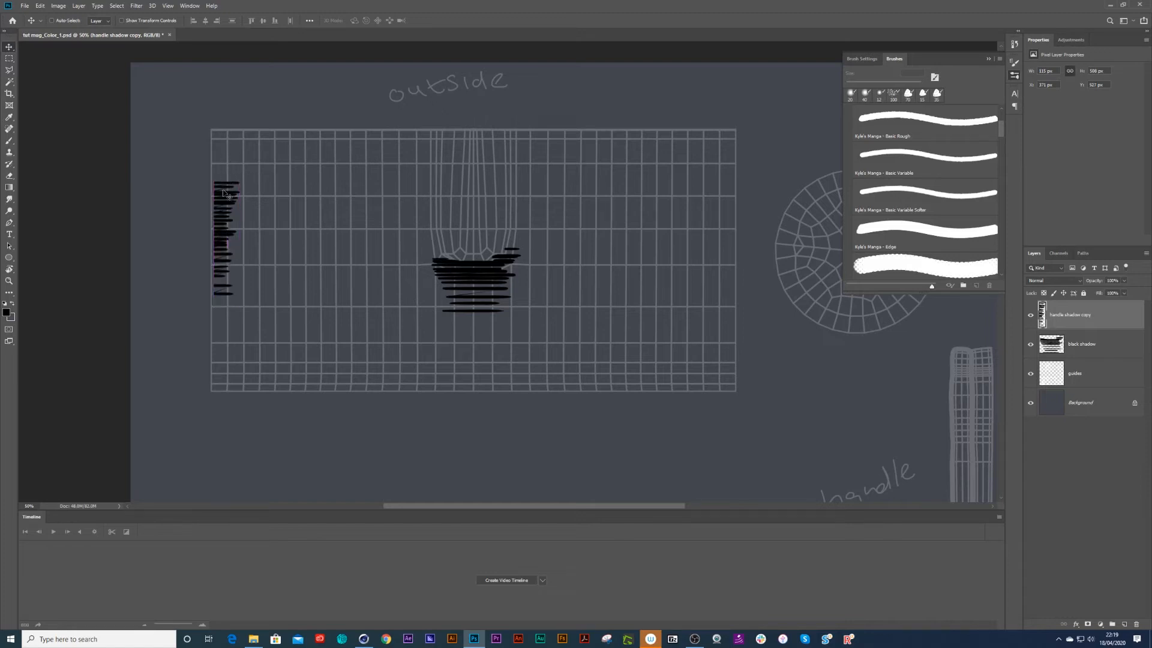
key("Left")
key("Left")
key("Left")
key("Left")
key("Left")
key("Left")
Step: Duplicate the handle shadow mirrored onto the outside shell's right edge, then save the texture with the guides layer hidden
key("alt+Left")
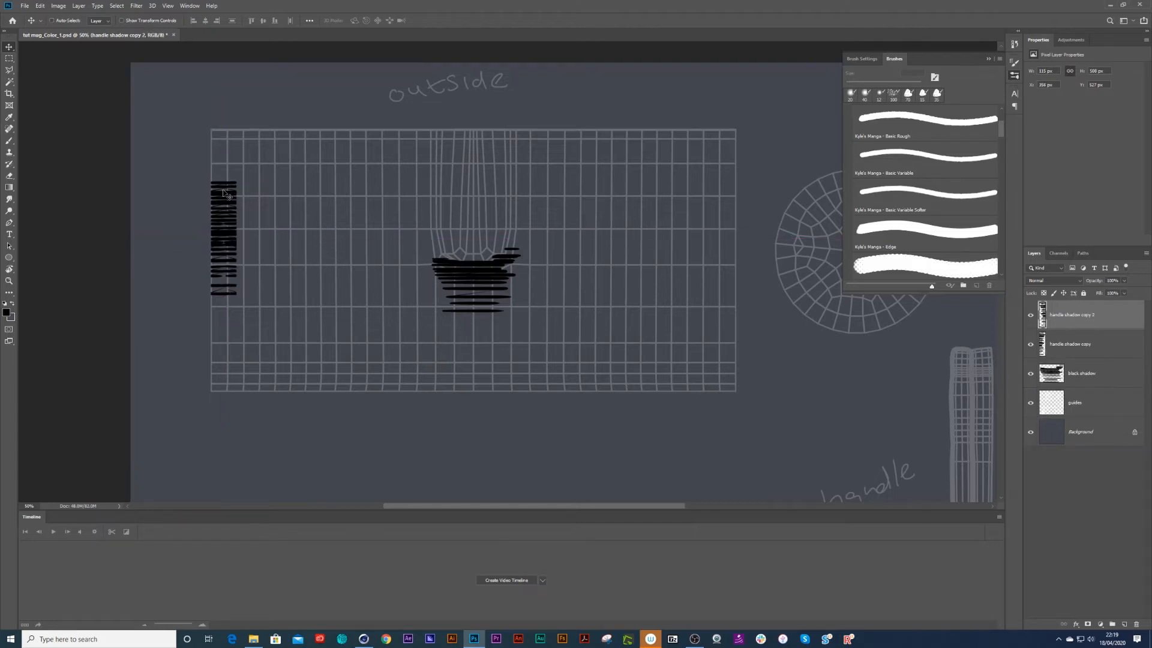
mouse_move(224, 192)
left_mouse_down()
mouse_move(337, 289)
mouse_move(738, 263)
mouse_move(774, 275)
left_mouse_up()
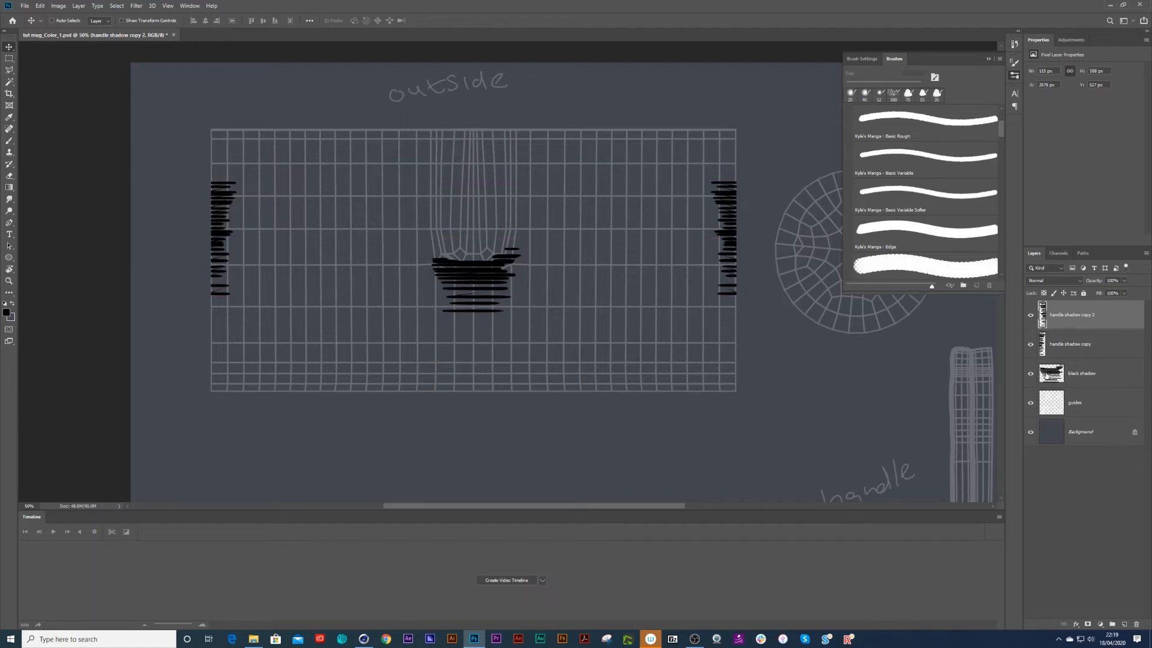
left_click(1031, 402)
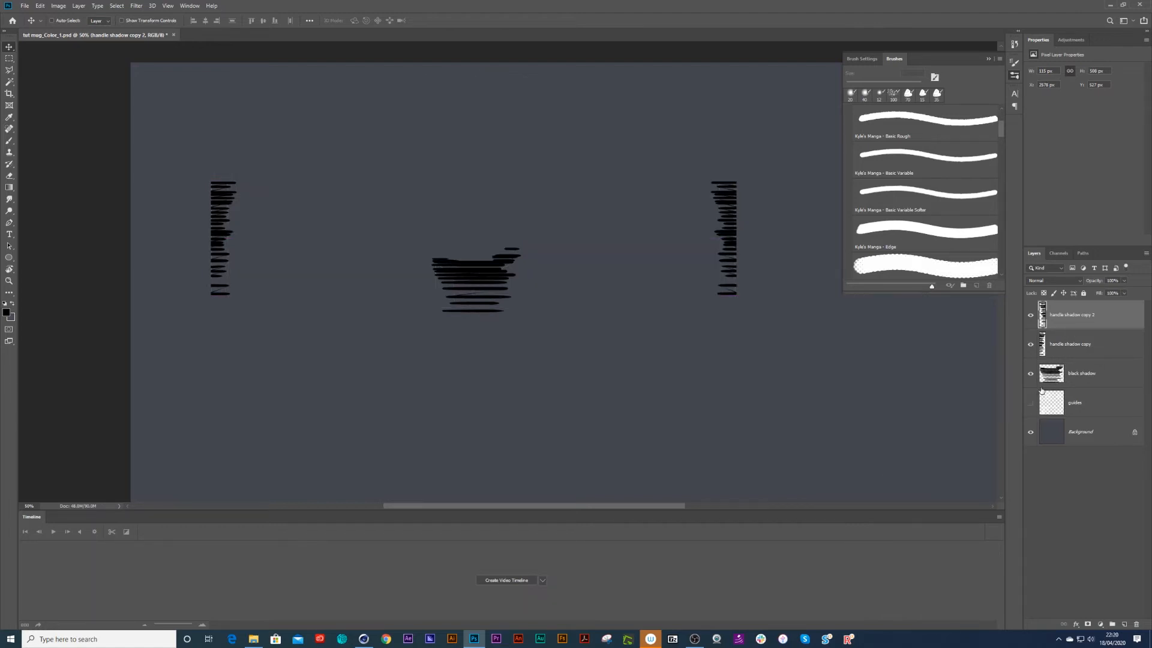
key("ctrl+s")
Step: Reload all textures in Cinema 4D to check the lowered shadow lines behind the handle
left_click(364, 638)
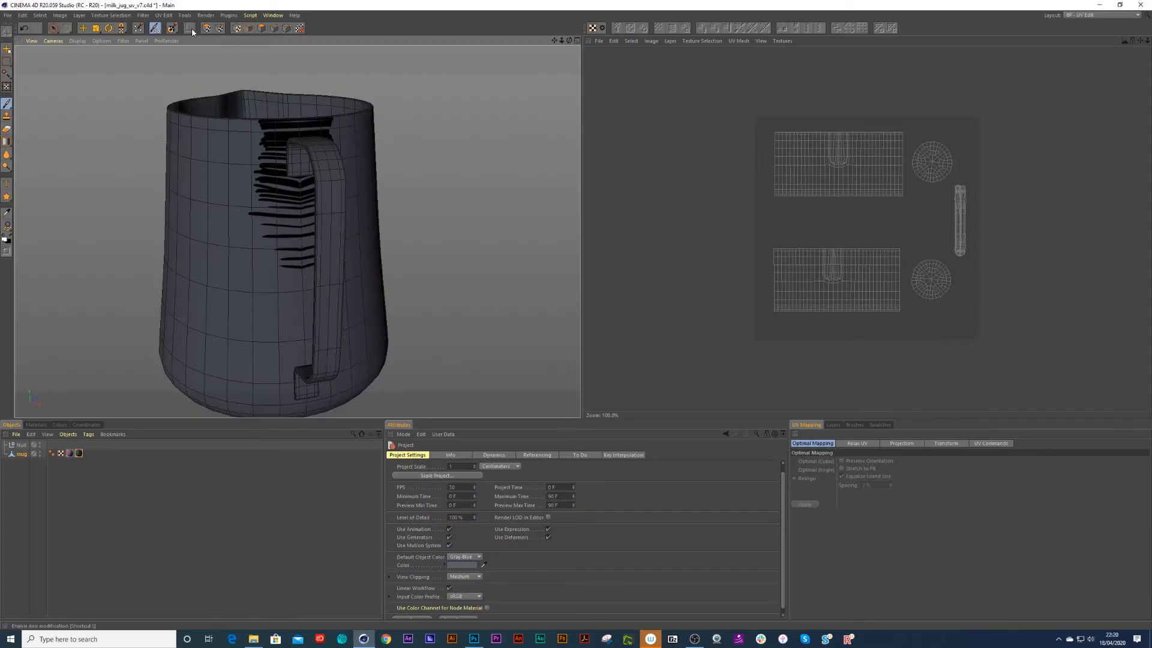
left_click(300, 28)
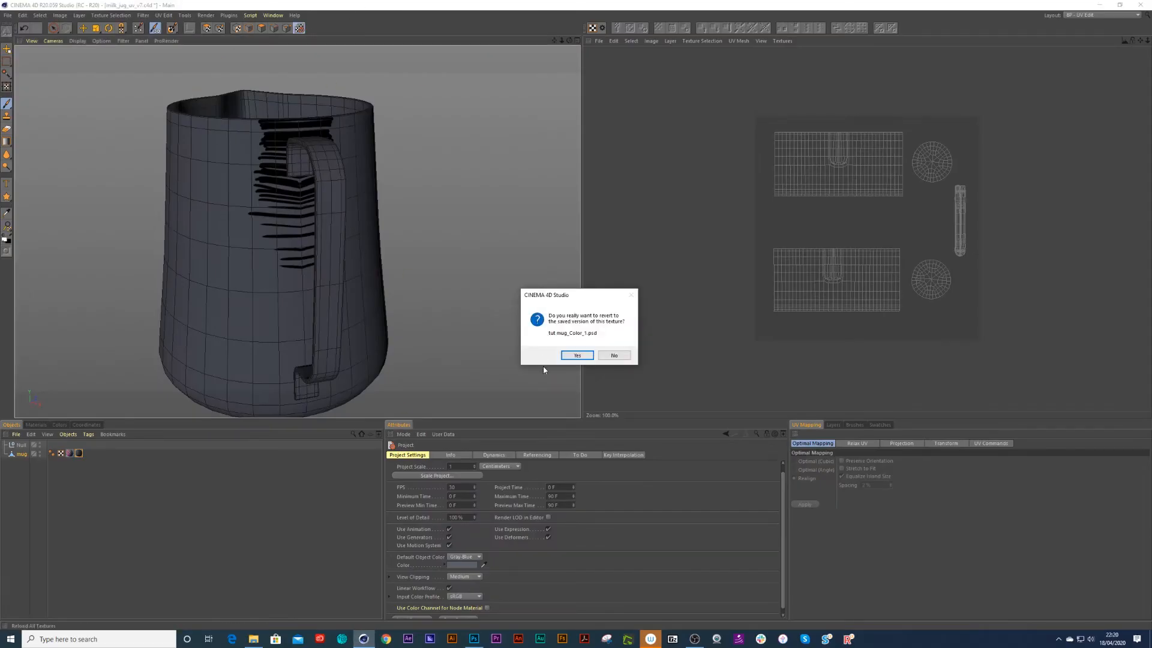
left_click(573, 357)
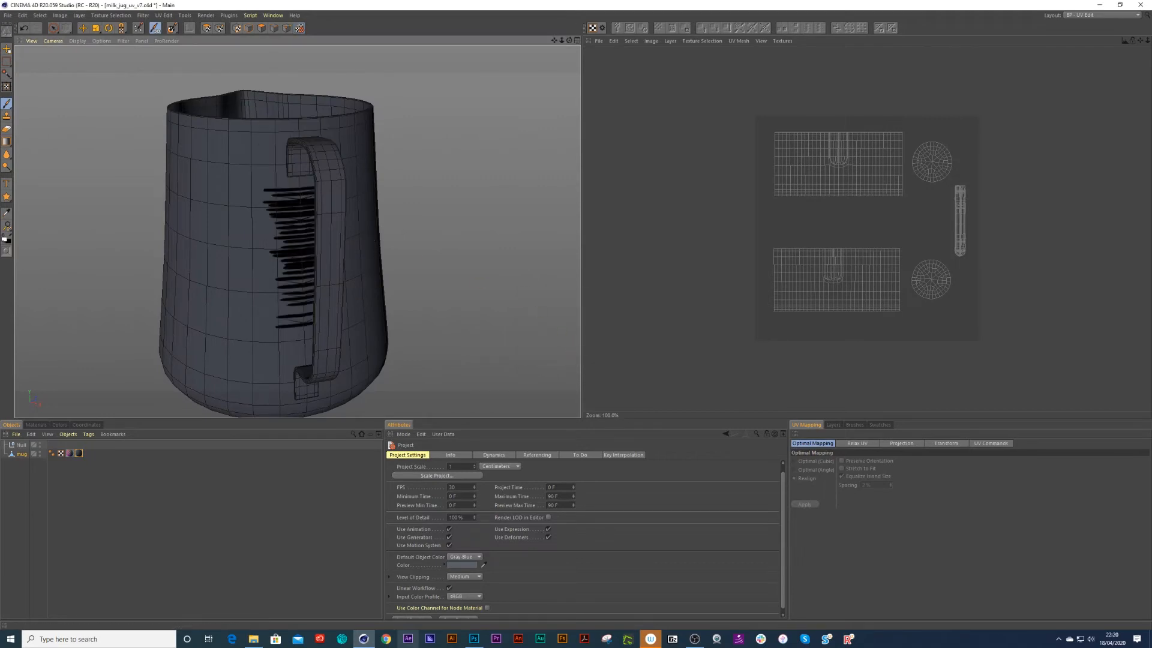
Step: Return to Photoshop, show the guides layer and shift both handle shadow layers slightly upward together
mouse_move(474, 641)
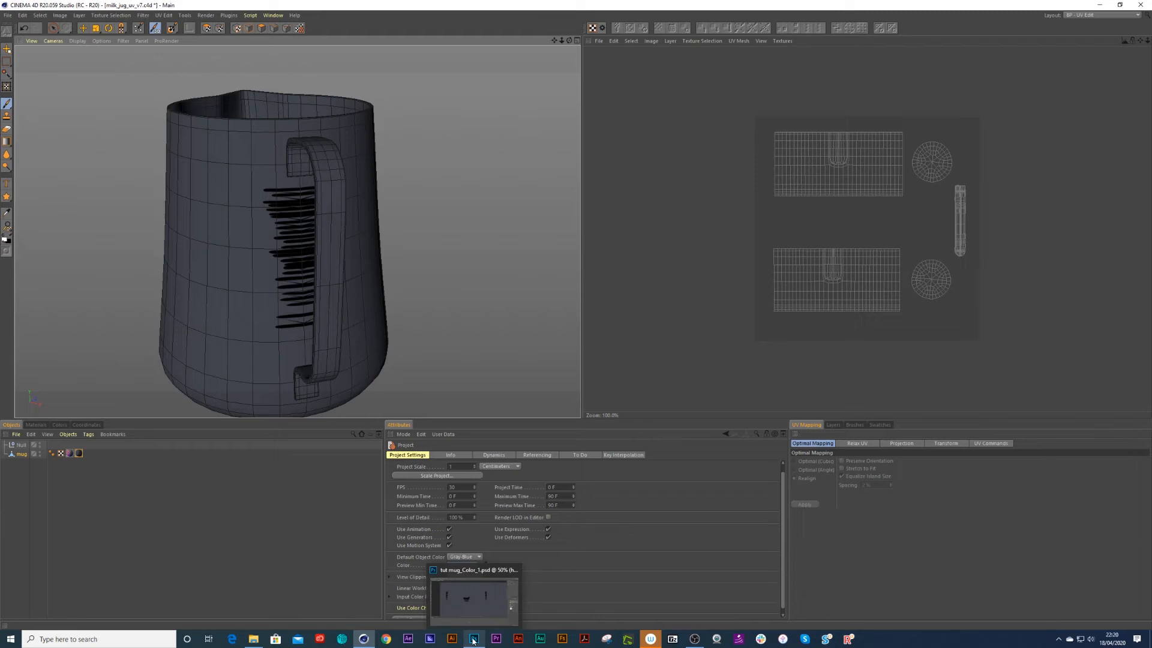
left_click(473, 641)
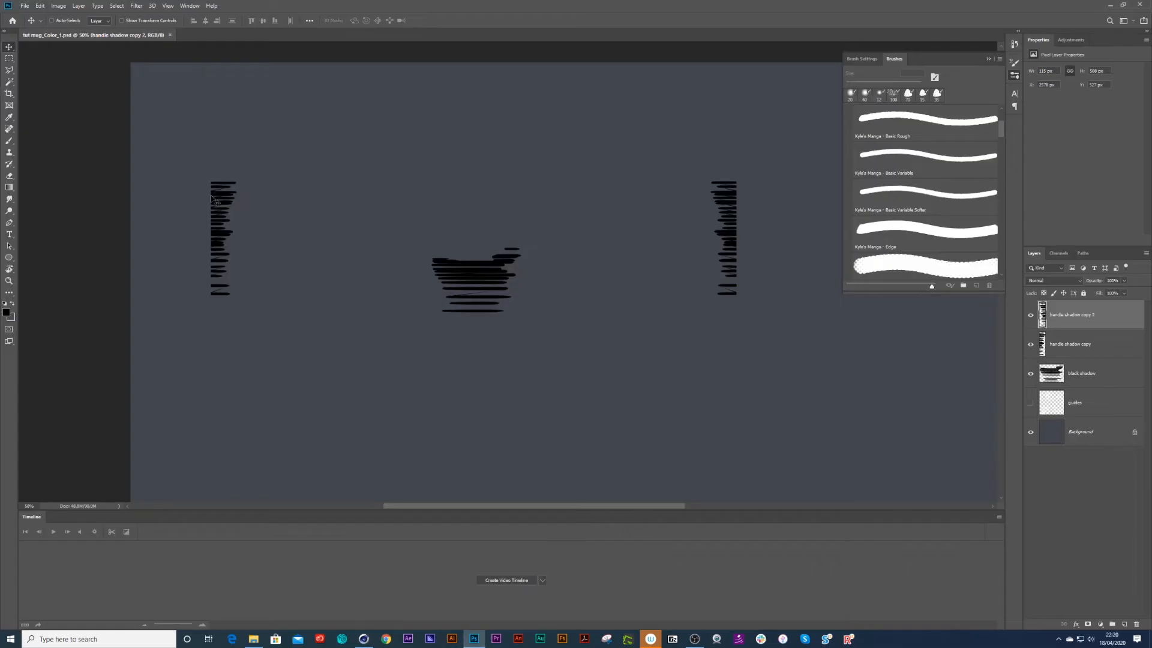
left_click(1031, 402)
left_click(1074, 344, "shift")
left_click_drag(262, 233, 262, 222)
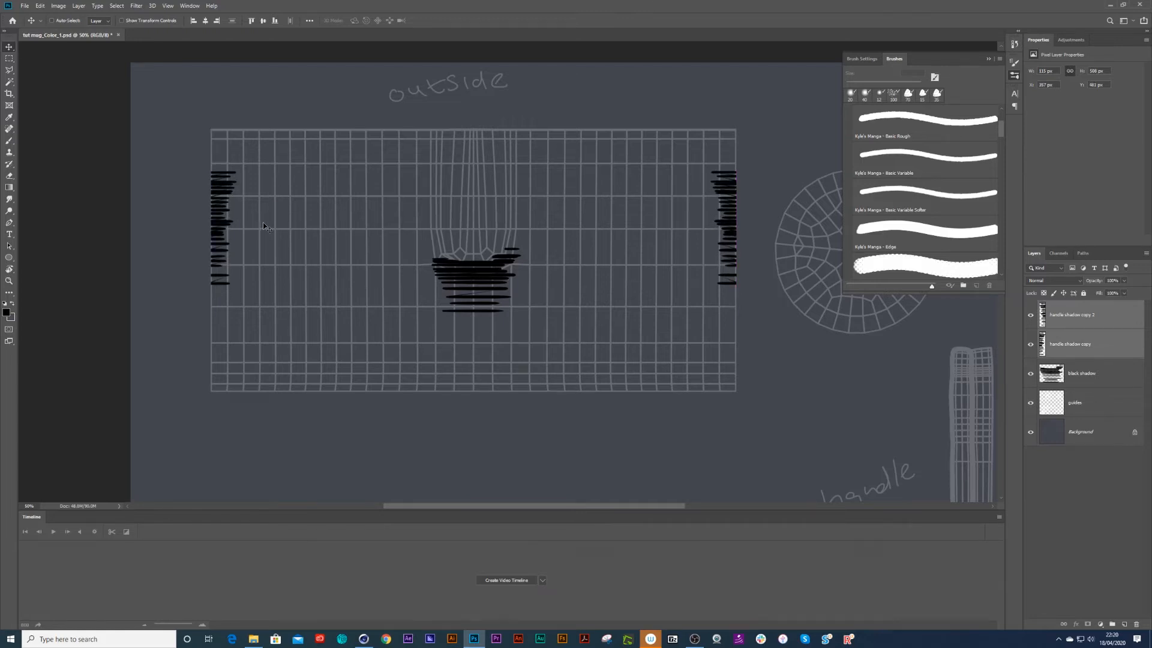
Step: Delete the handle shadow layer at the shell's left edge and thicken the right edge's lines with more black strokes
left_click(1082, 348)
key("Delete")
left_click(1069, 322)
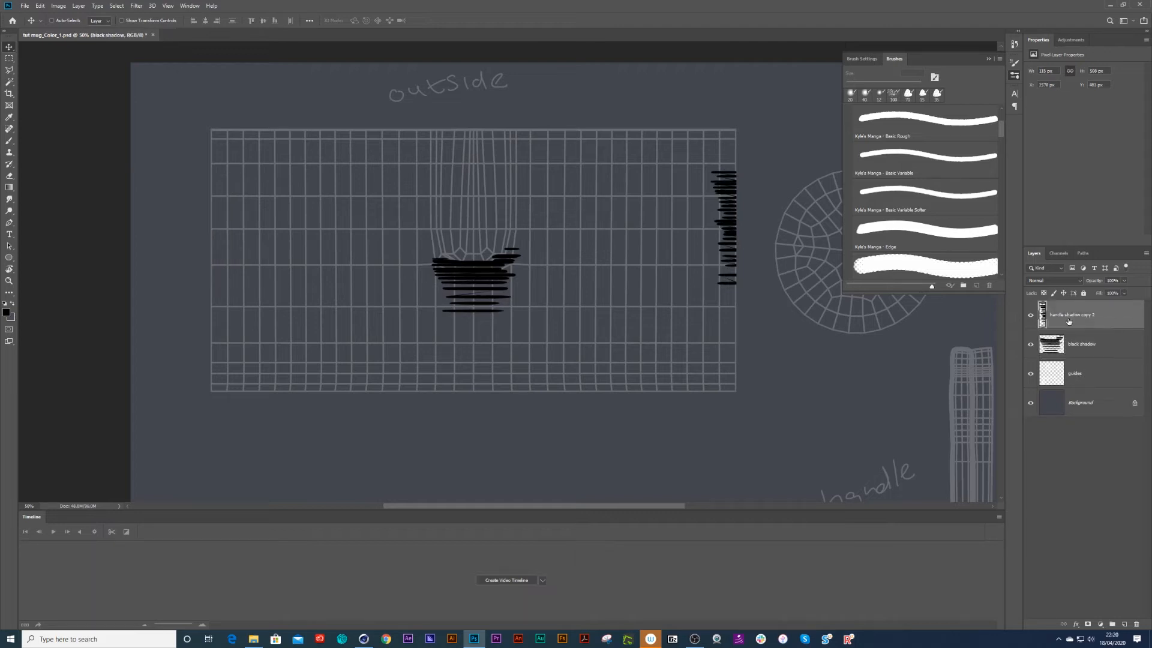
key("b")
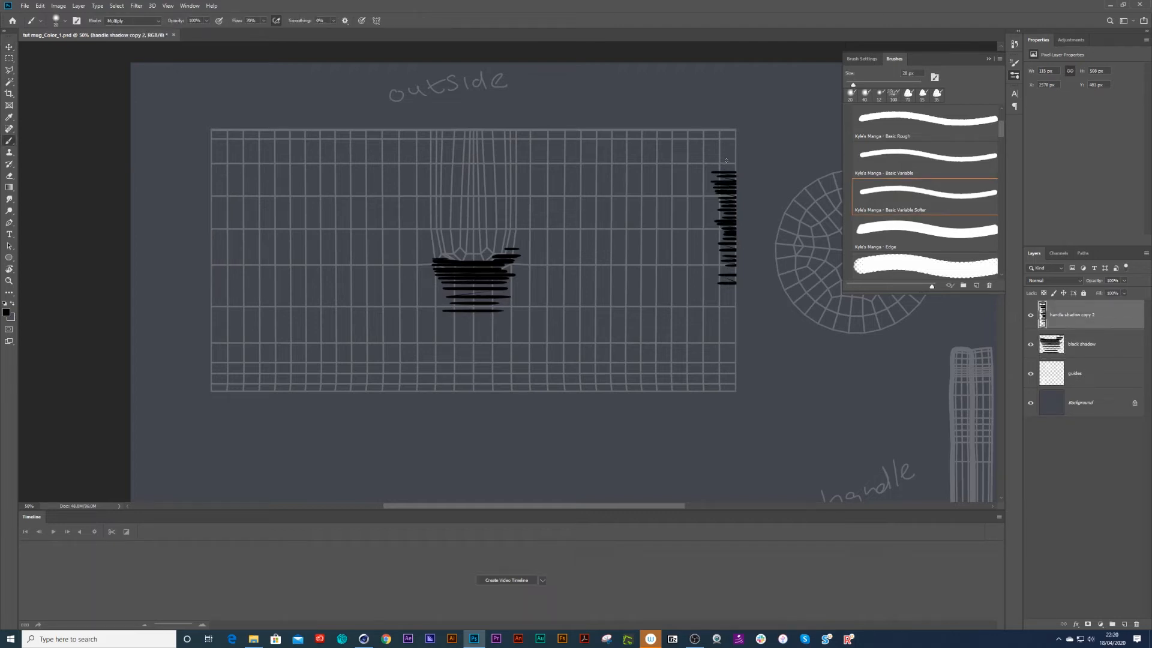
mouse_move(716, 176)
left_mouse_down()
mouse_move(737, 178)
mouse_move(720, 181)
mouse_move(732, 206)
mouse_move(720, 221)
left_mouse_up()
left_click_drag(736, 236, 737, 248)
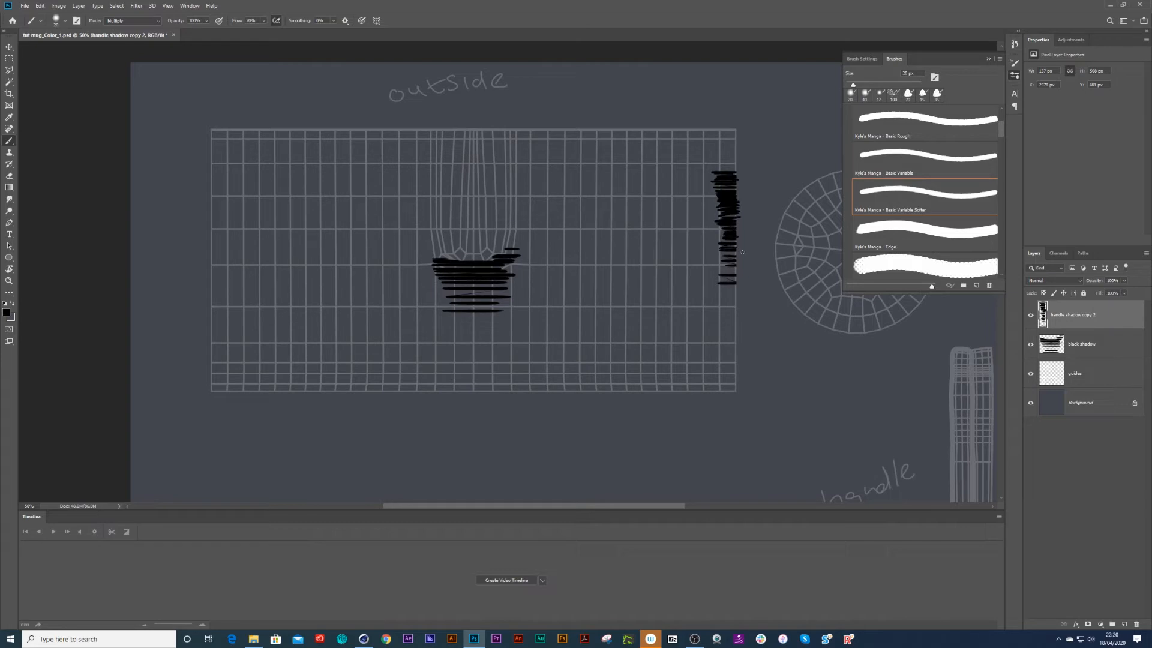
Step: Erase the lowest shadow lines at the shell's right edge and repaint them as closely spaced short strokes
key("e")
mouse_move(734, 260)
left_mouse_down()
mouse_move(716, 261)
mouse_move(729, 277)
left_mouse_up()
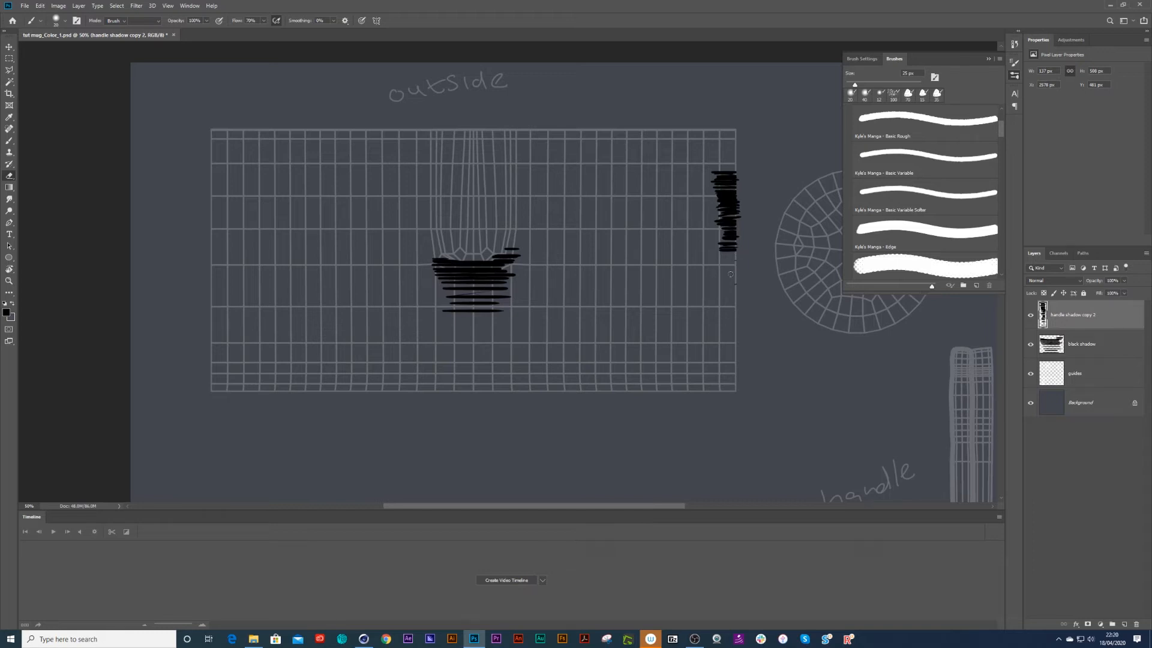
key("v")
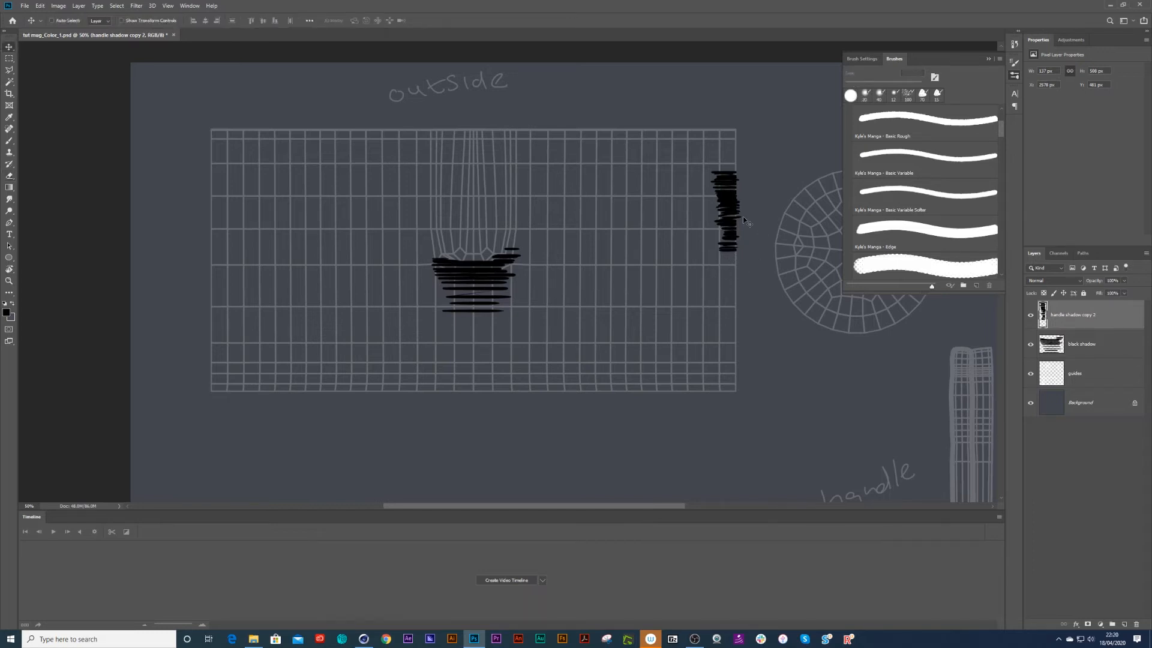
key("b")
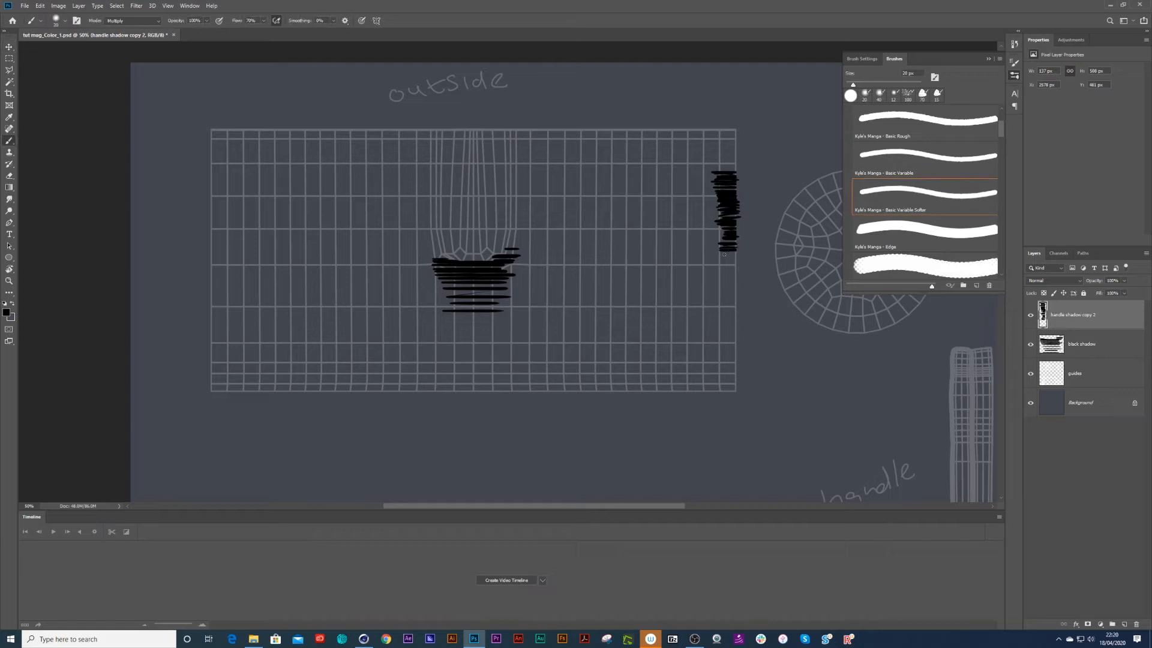
mouse_move(721, 253)
left_mouse_down()
mouse_move(739, 263)
mouse_move(724, 274)
left_mouse_up()
Step: Delete the strip of shadow strokes overhanging the outside shell's right edge and clear the selection
key("m")
left_click_drag(737, 155, 764, 299)
key("Delete")
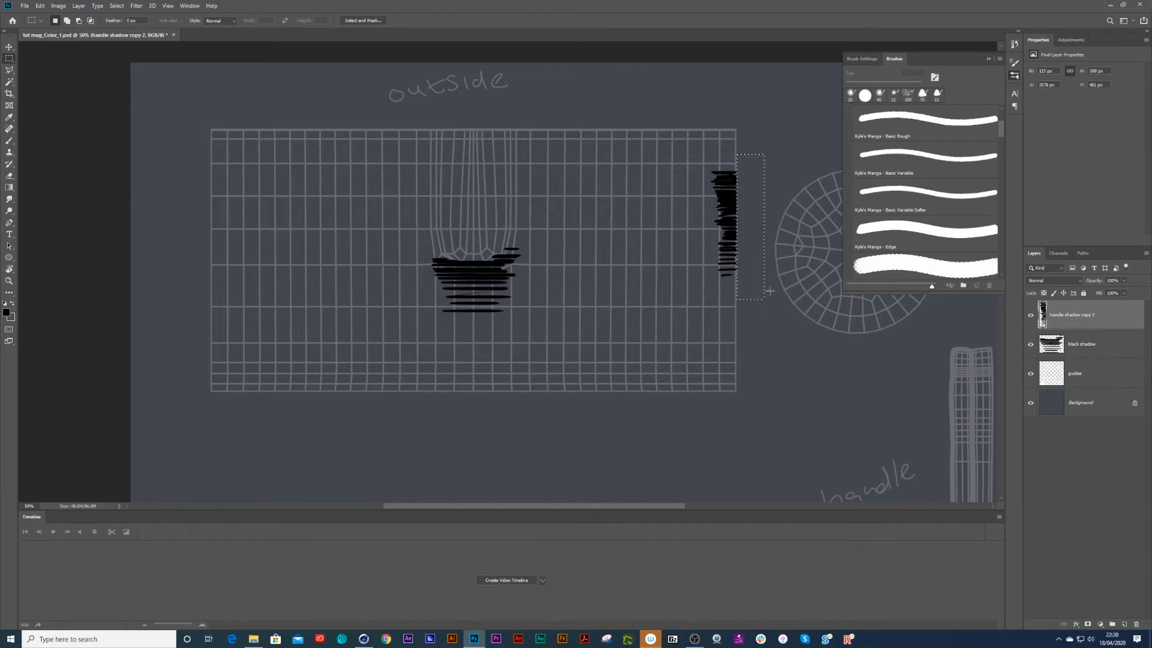
key("ctrl+d")
Step: Duplicate the reworked handle shadow, mirrored, and align the copy flush with the outside shell's left edge
key("ctrl+j")
key("v")
left_click_drag(740, 265, 242, 268)
left_click_drag(237, 270, 239, 268)
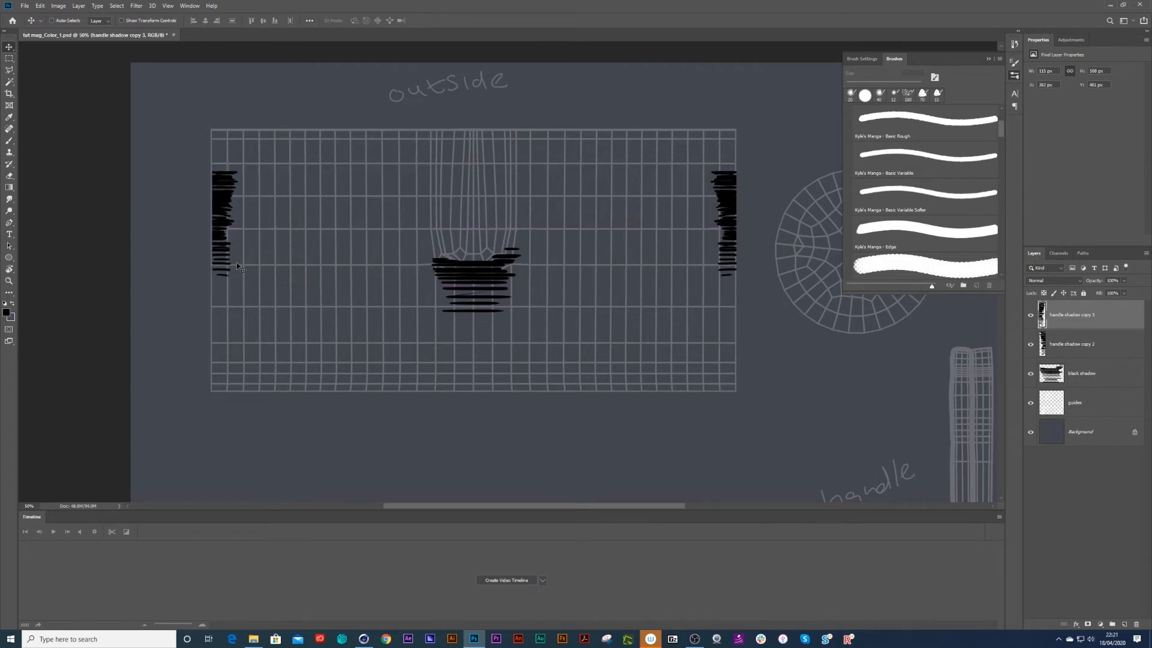
key("Left")
key("Left")
key("Left")
key("Left")
key("Left")
key("Left")
Step: Save the texture, hide the guides layer and reload all textures in Cinema 4D
key("ctrl+s")
left_click(1031, 404)
left_click(364, 639)
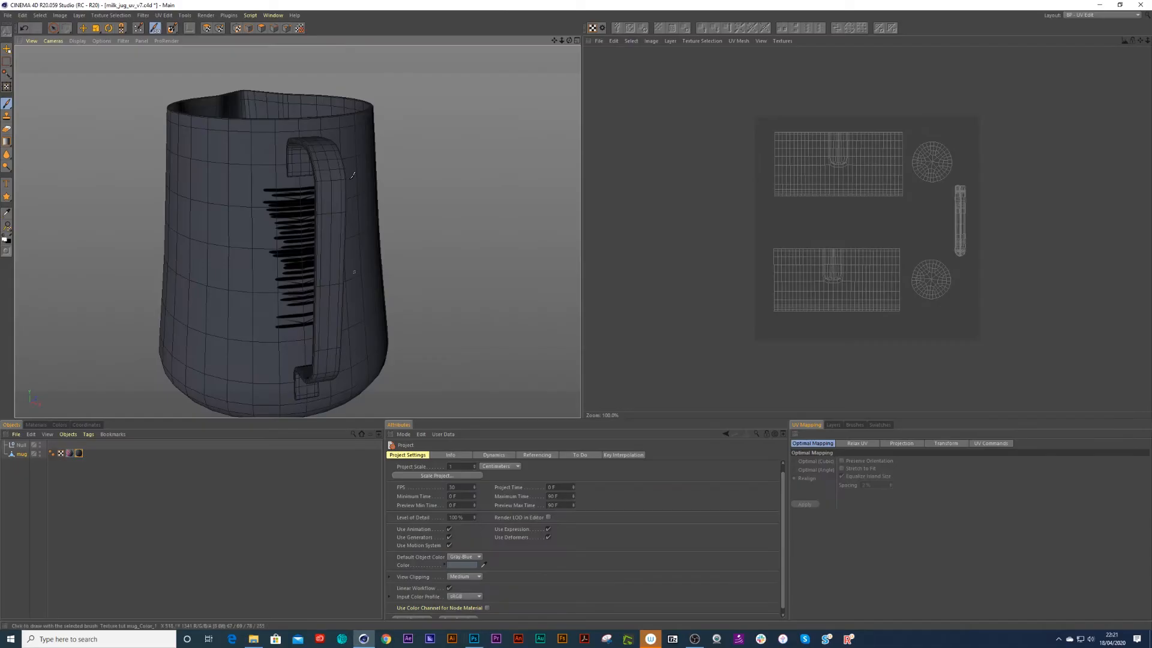
left_click(299, 27)
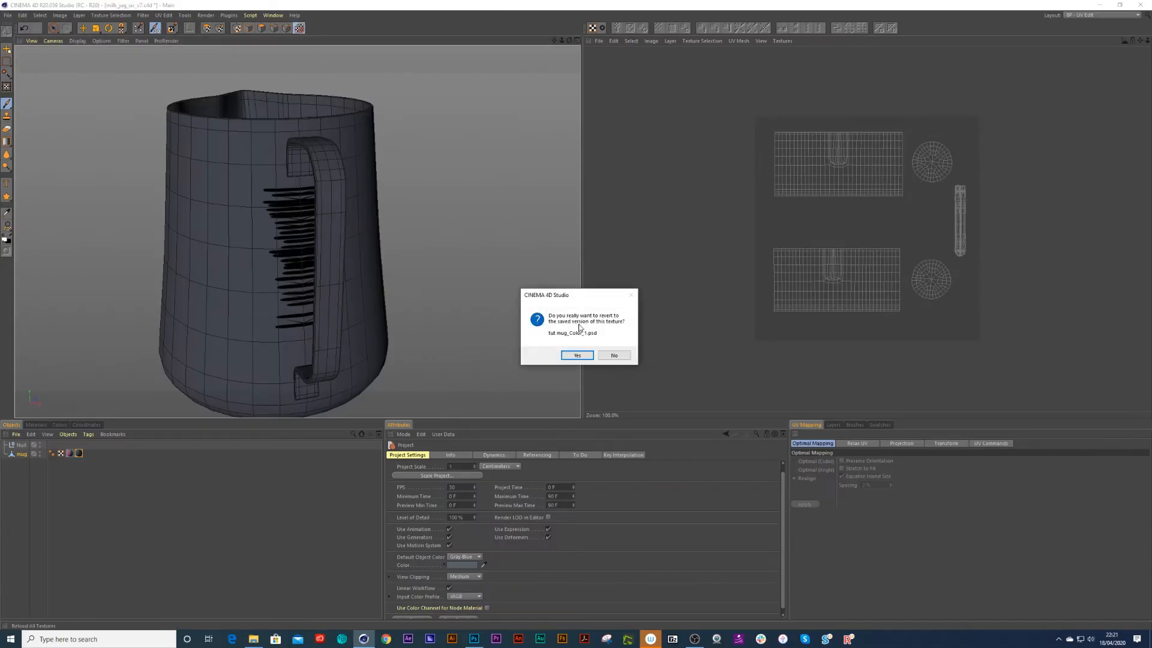
left_click(570, 355)
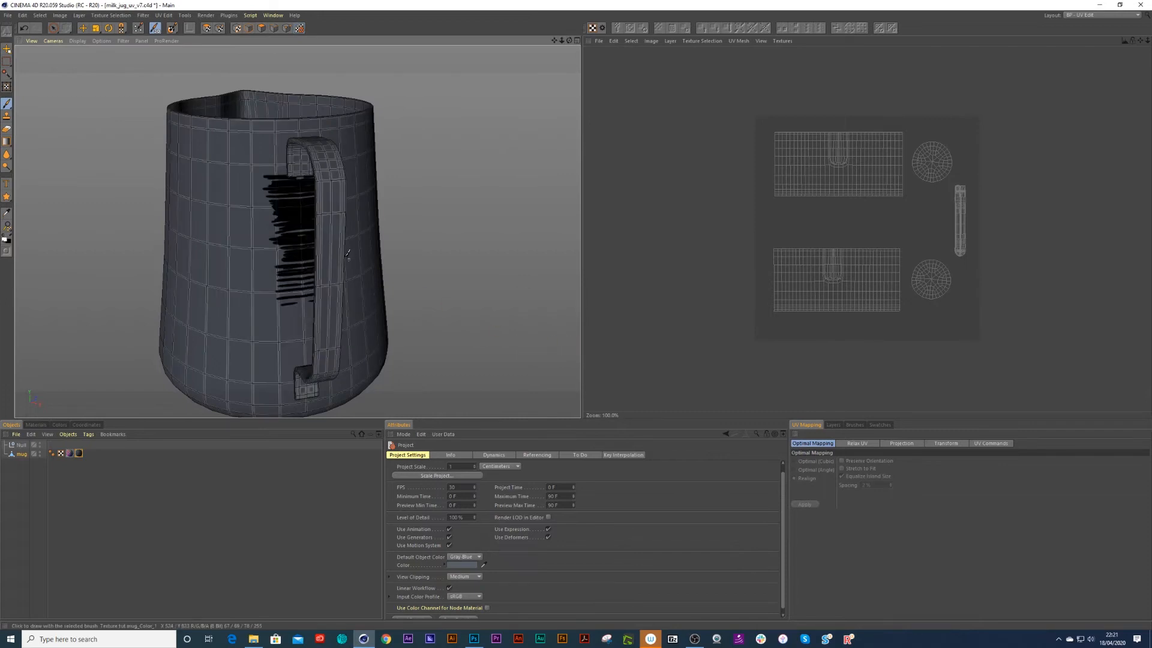
Step: Examine the dark shading behind the jug's handle from several angles and distances
scroll(352, 256, "down", 1)
left_click_drag(198, 228, 323, 240)
scroll(198, 227, "down", 4)
left_click_drag(198, 228, 363, 190)
mouse_move(244, 277)
left_mouse_down()
mouse_move(72, 282)
mouse_move(141, 296)
mouse_move(72, 282)
mouse_move(211, 275)
mouse_move(293, 430)
left_mouse_up()
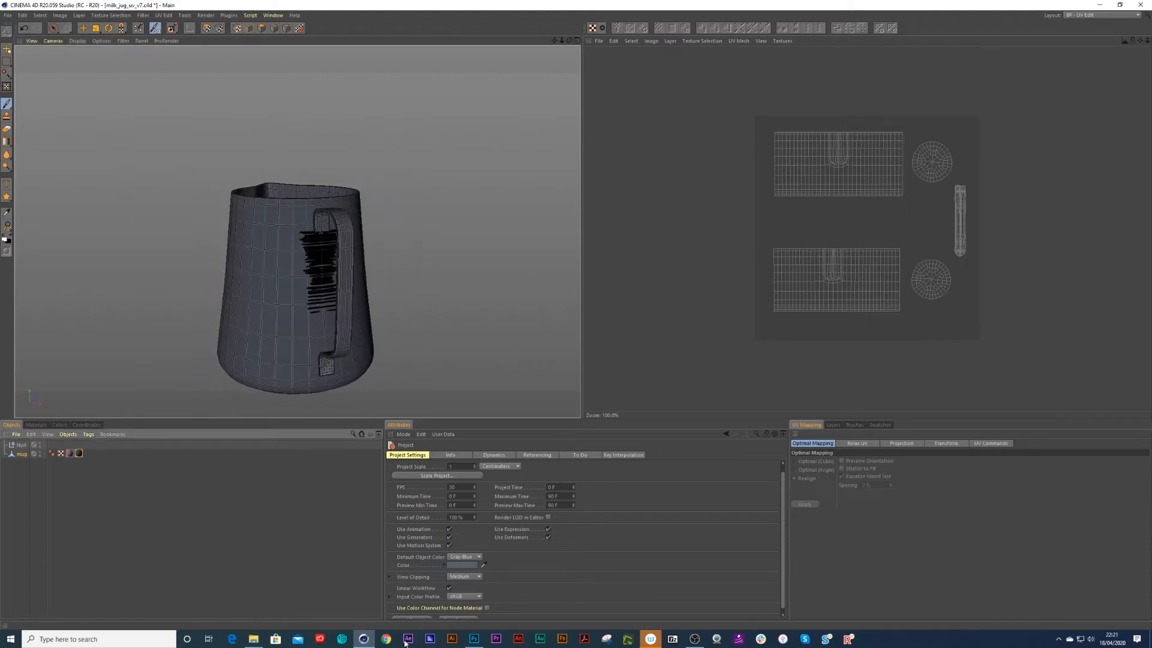
Step: In Photoshop, show the guides layer and narrow the handle shadow copy 2 and copy 3 strips horizontally to 72 px wide each
left_click(474, 639)
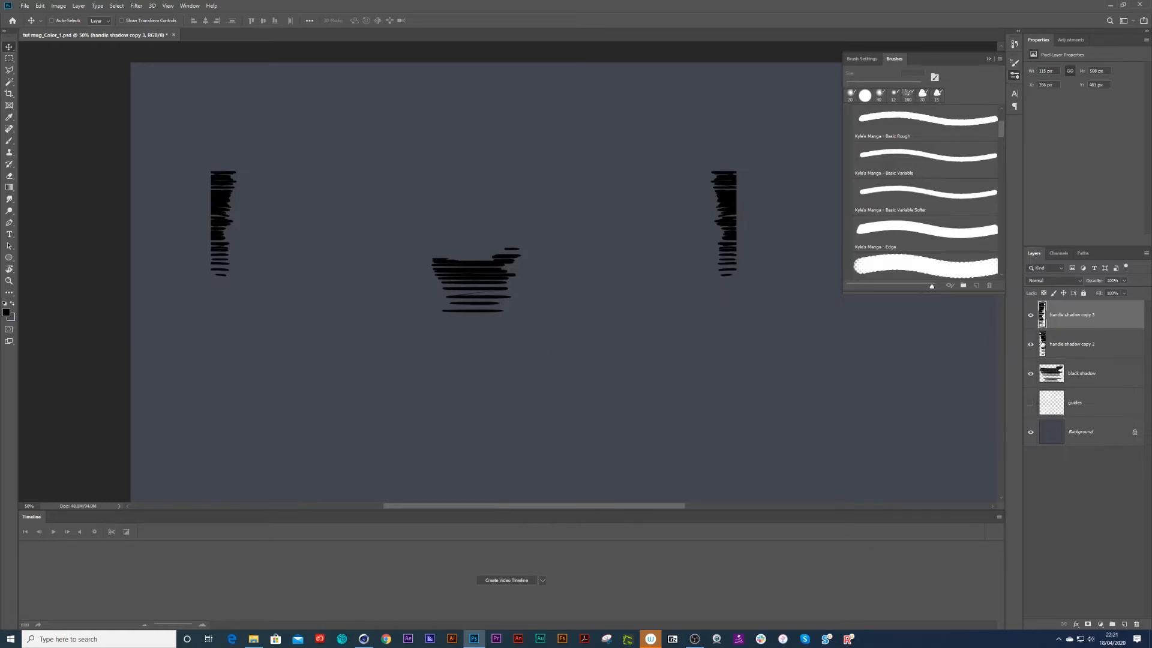
left_click(1052, 348, "shift")
key("ctrl+t")
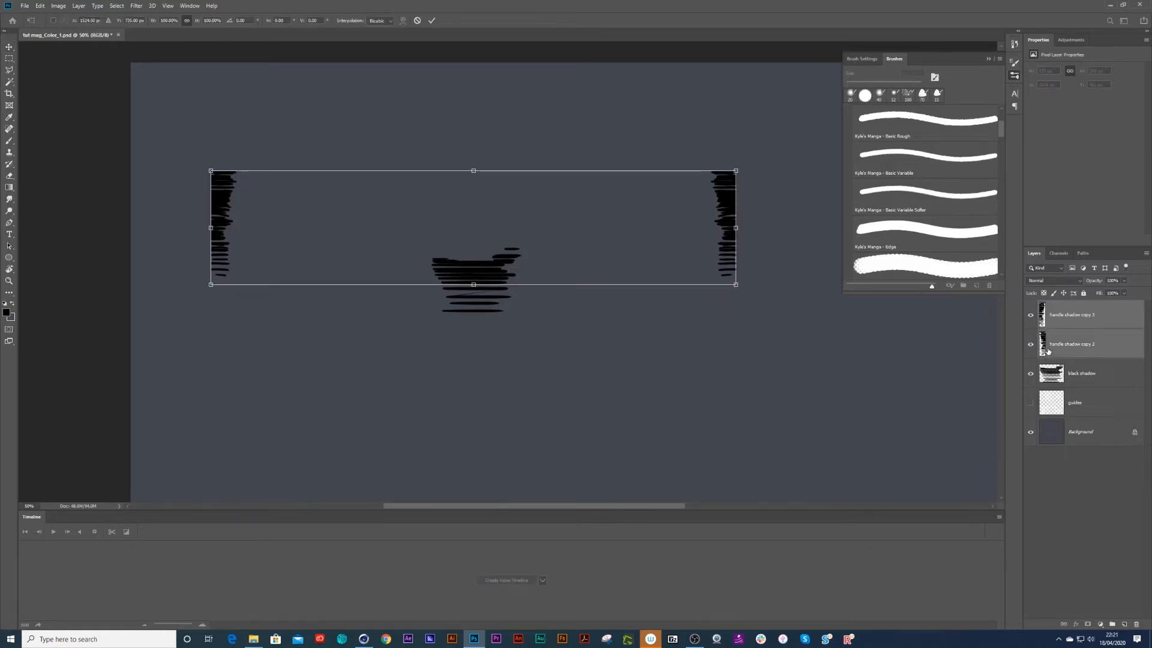
key("Return")
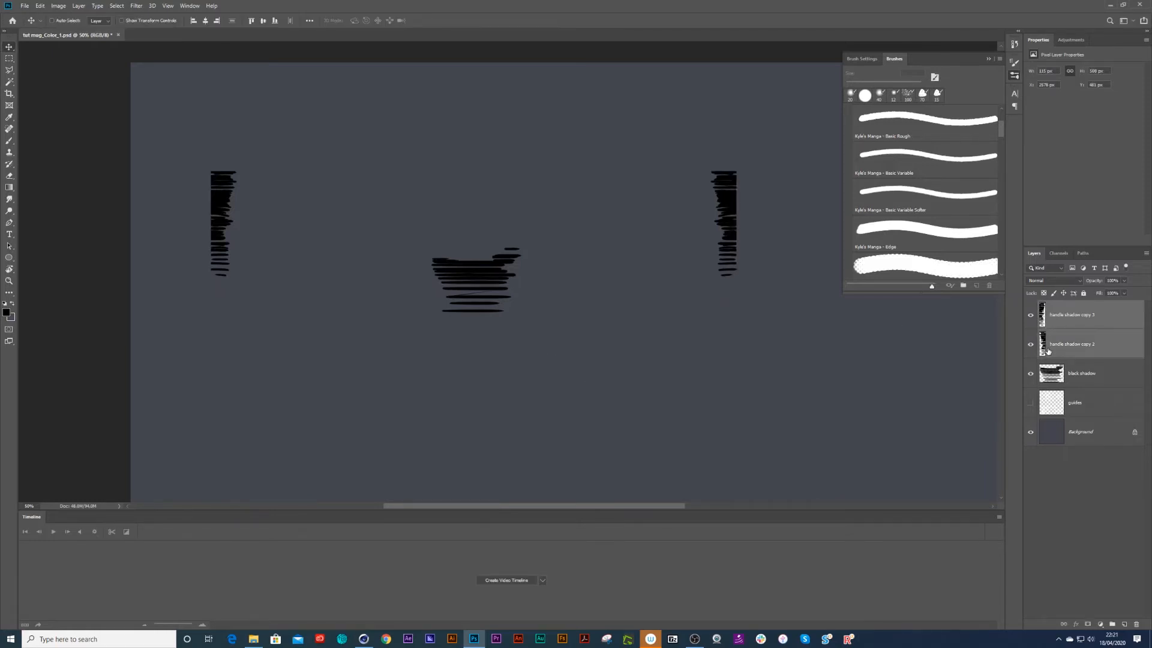
left_click(1031, 403)
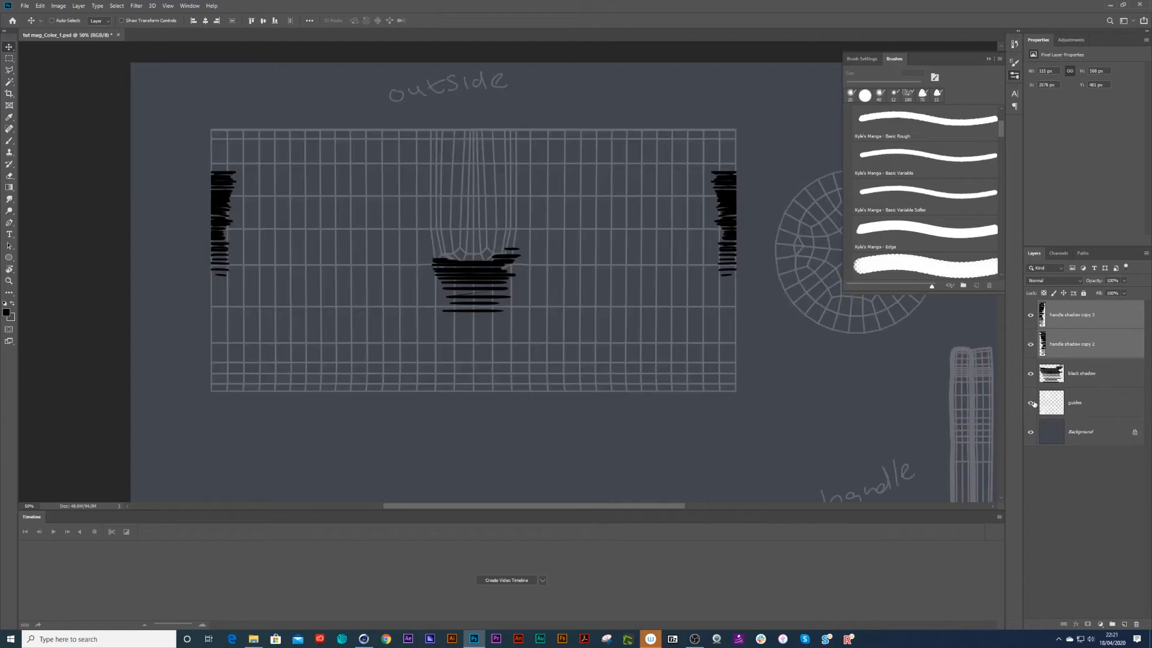
key("ctrl+t")
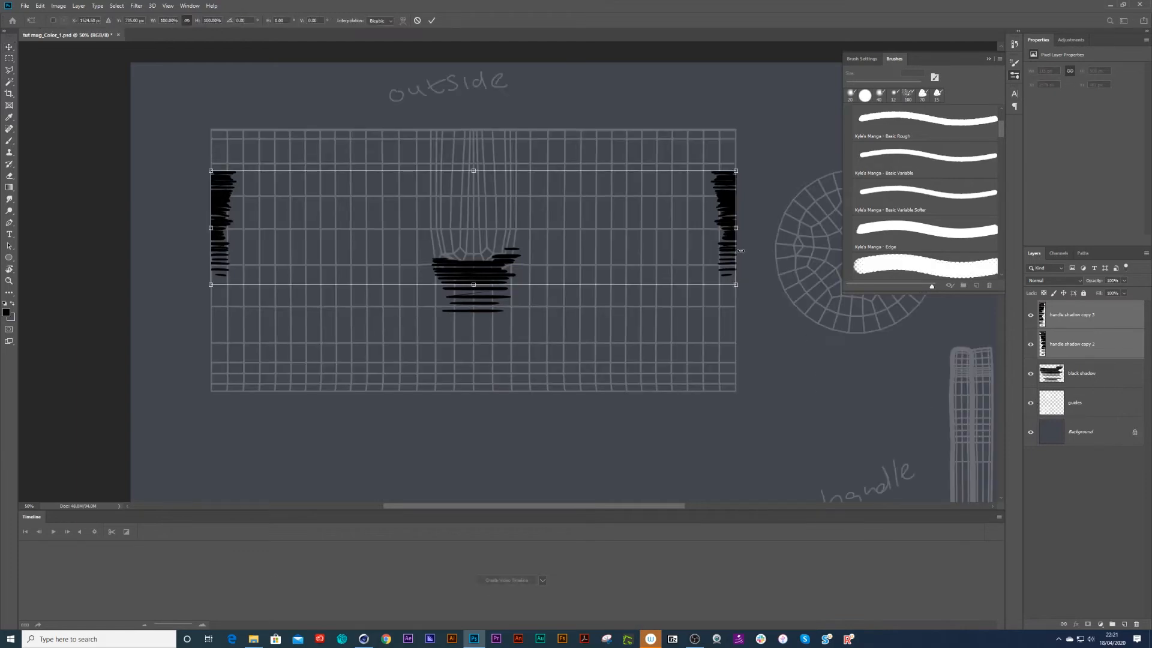
left_click_drag(735, 228, 543, 237)
key("Return")
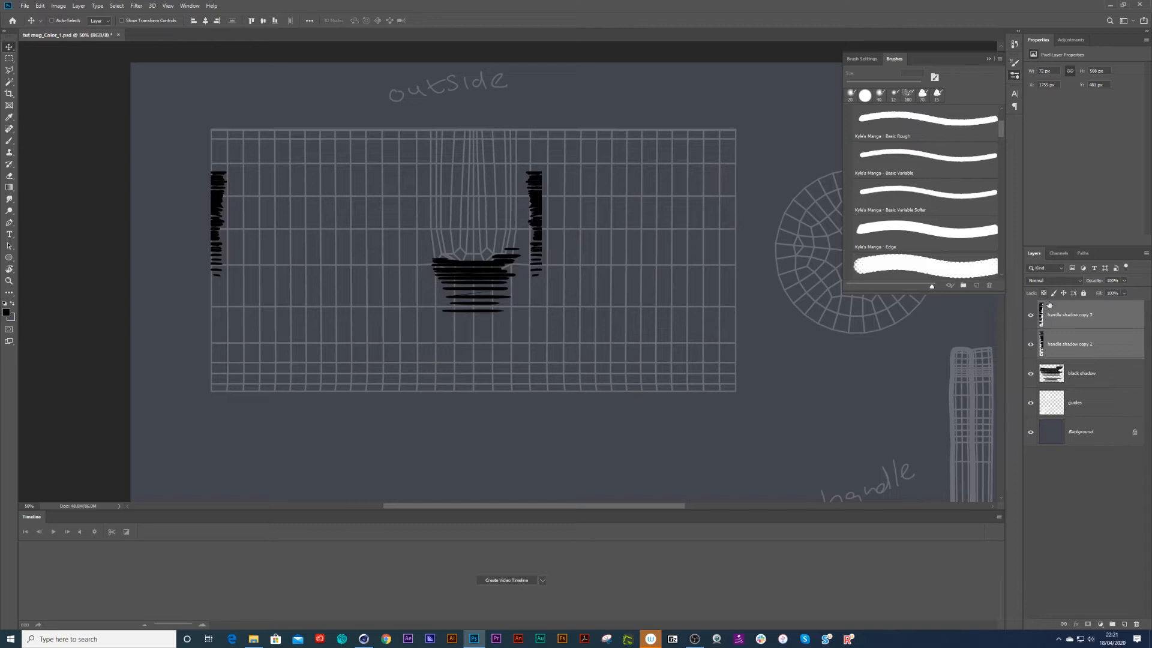
Step: Line up the handle shadow copy 3 and copy 2 strips with the opposite side edges of the outside UV grid
left_click(1068, 314)
left_click_drag(668, 283, 647, 287)
key("Left")
key("Left")
key("Left")
key("Left")
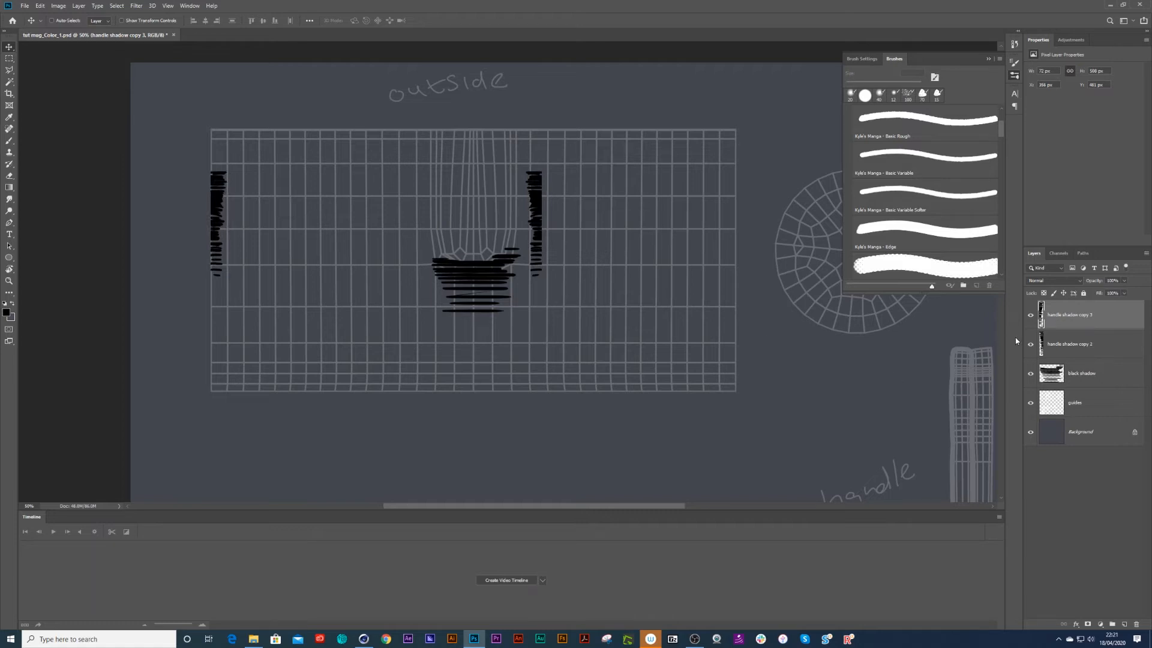
left_click(1057, 344)
left_click_drag(550, 243, 739, 246)
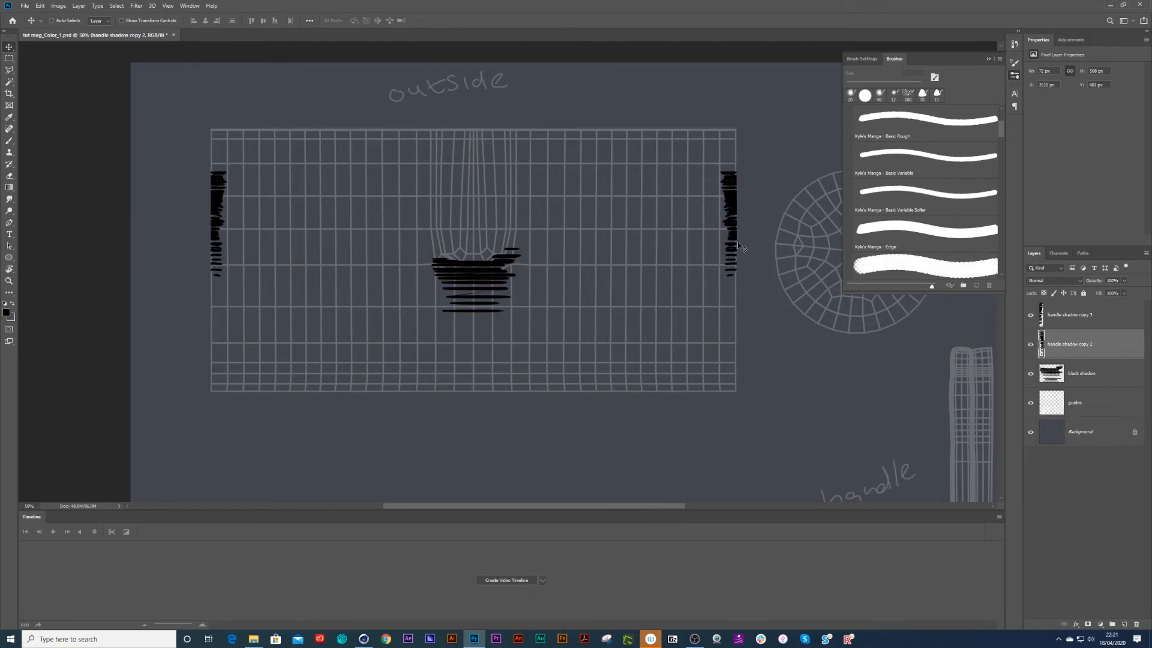
Step: Check the shadow strips without the guides, show the guides again and save the texture file
left_click(1028, 404)
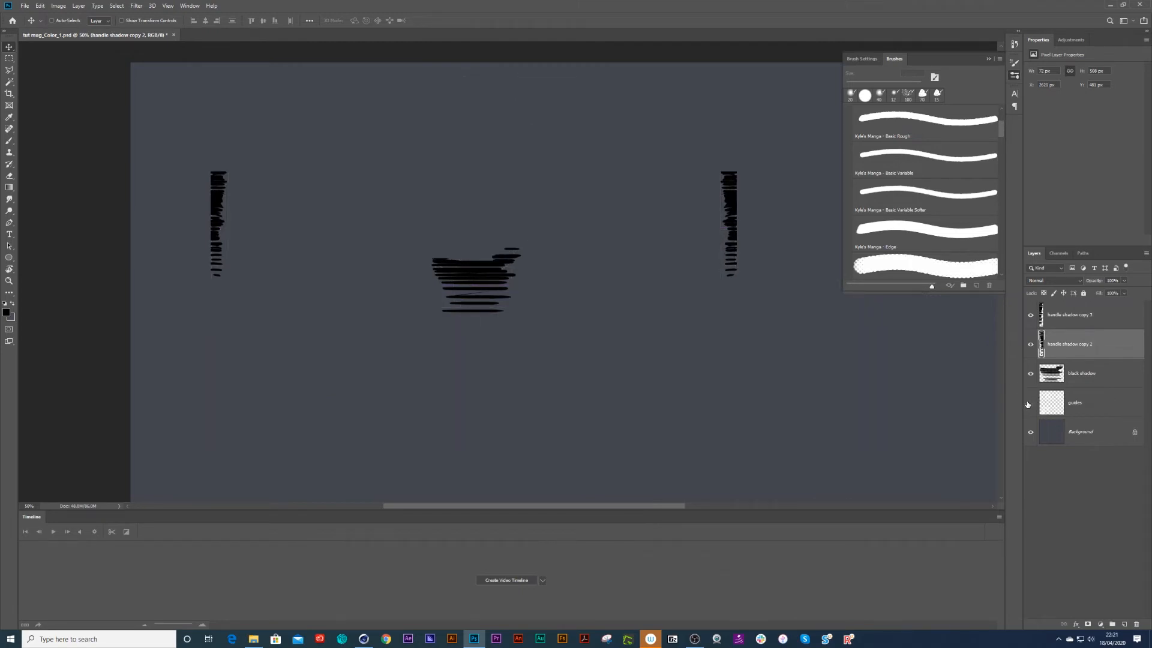
left_click(1028, 403)
key("ctrl+minus")
key("ctrl+s")
left_click_drag(652, 418, 669, 216)
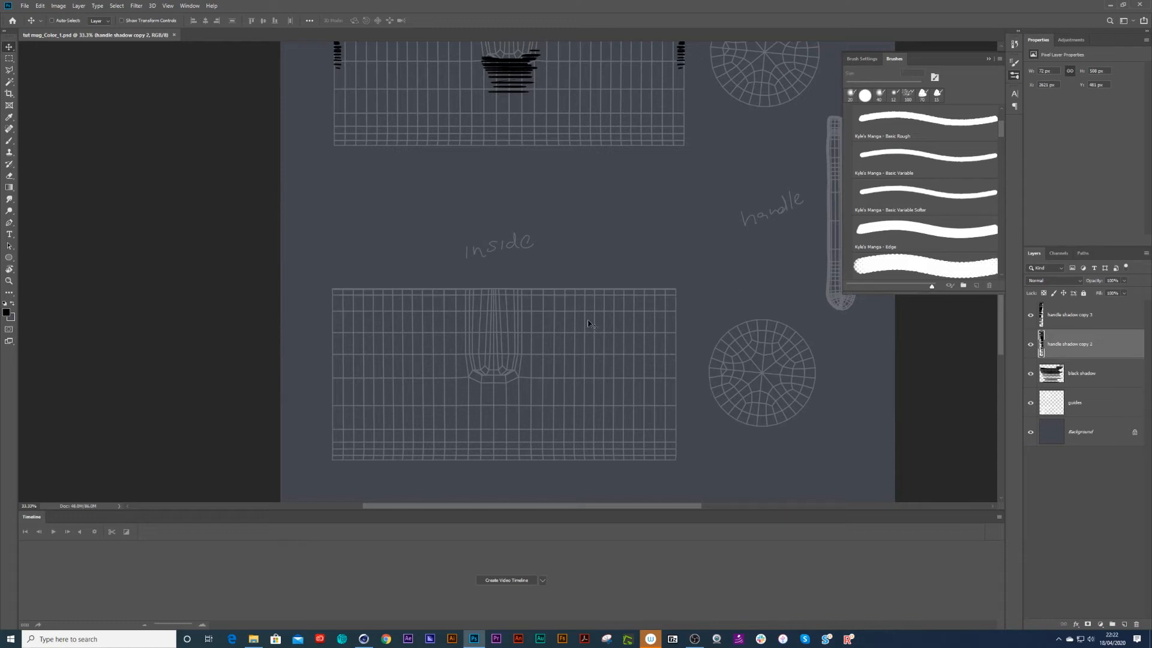
Step: Switch to Cinema 4D, reload the saved texture from disk and check the jug from the side and inside
left_click(364, 639)
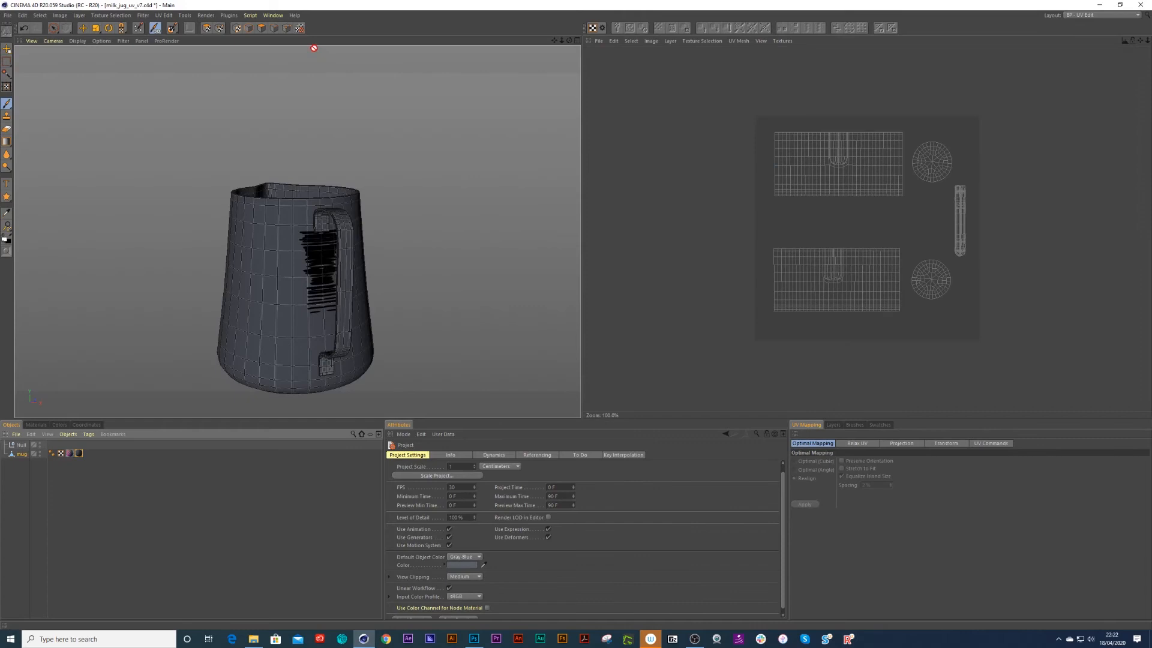
left_click(299, 28)
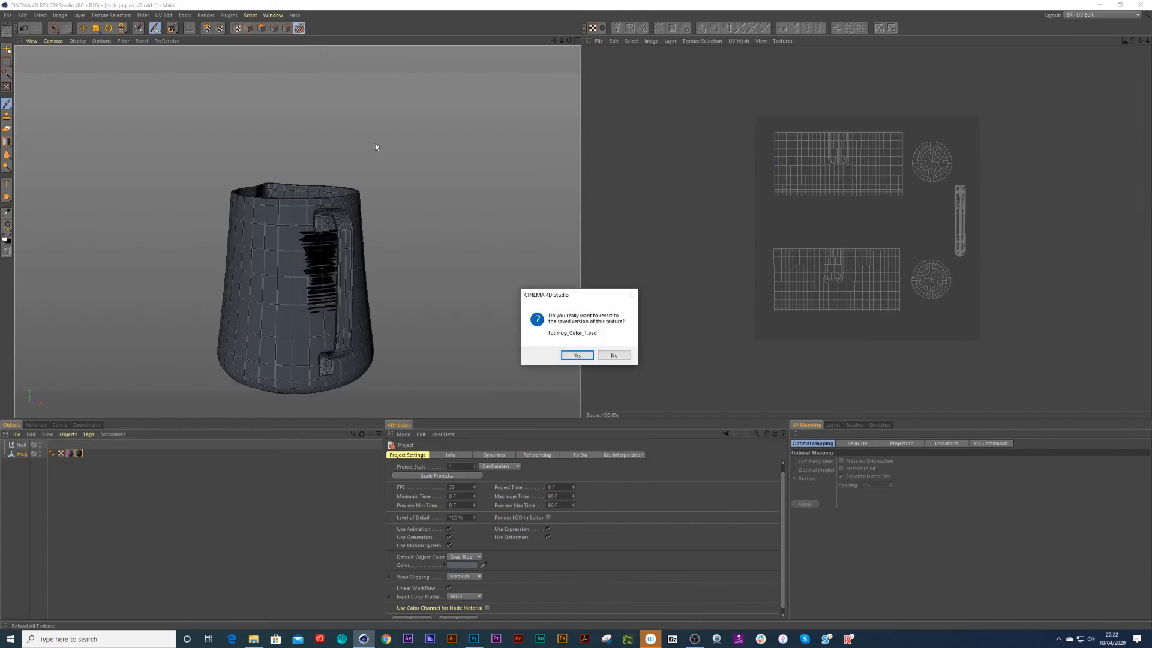
left_click(577, 355)
left_click_drag(424, 272, 454, 295)
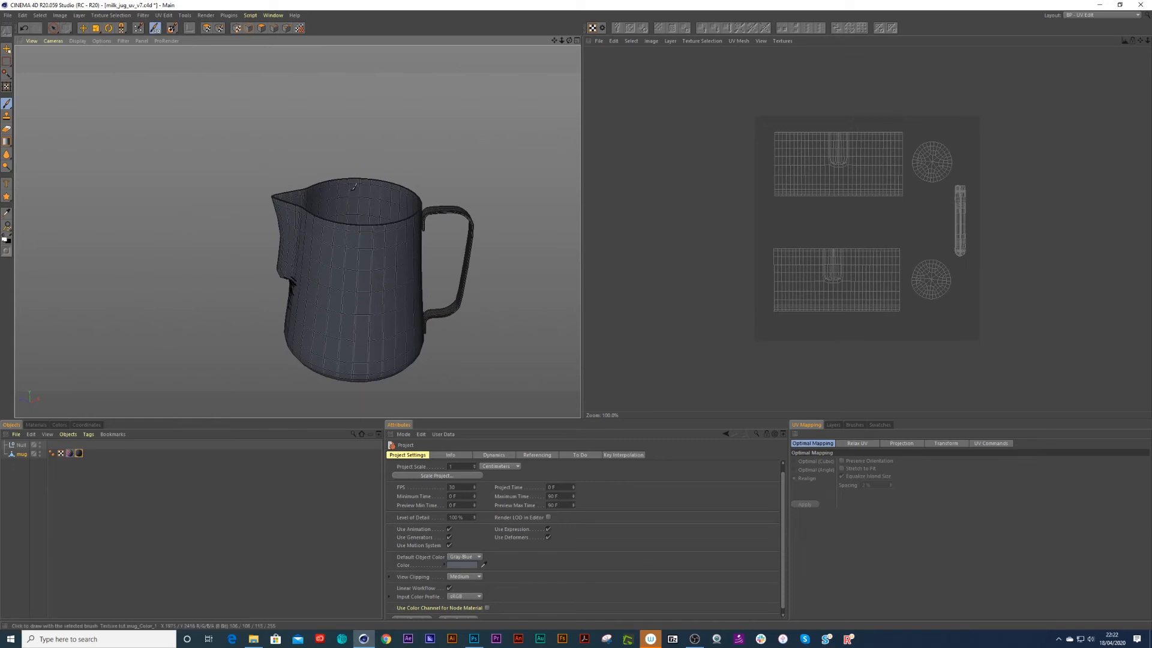
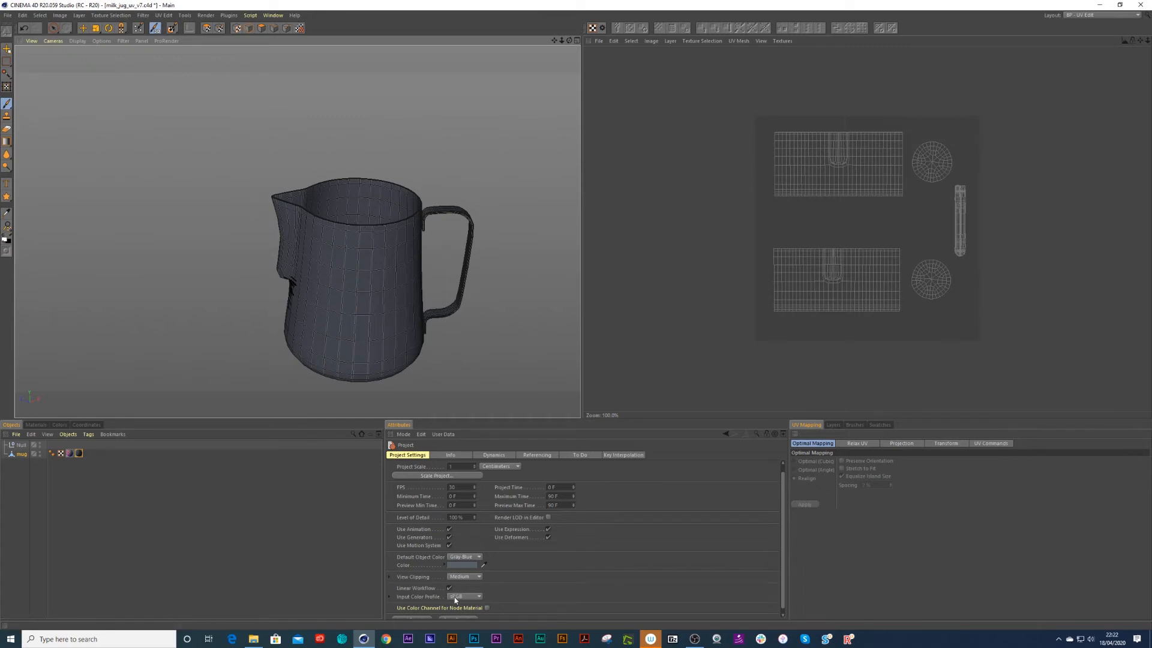
Step: Back in Photoshop, fill a rectangle over the lower two thirds of the inside UV grid with black on a new layer
left_click(473, 638)
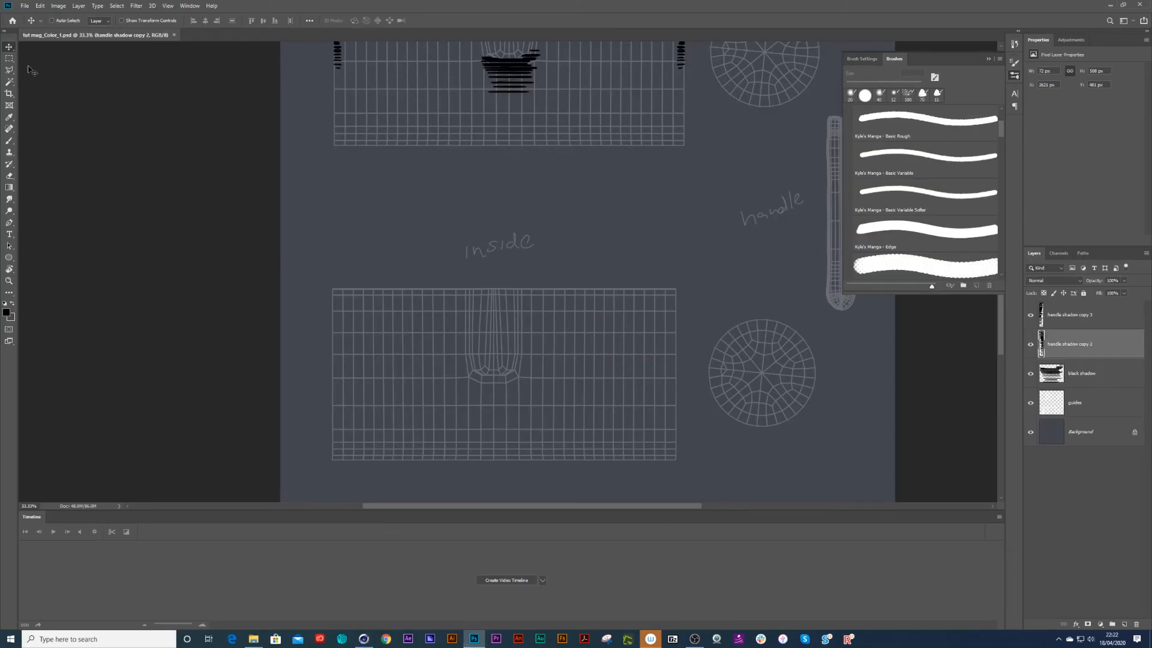
left_click(9, 59)
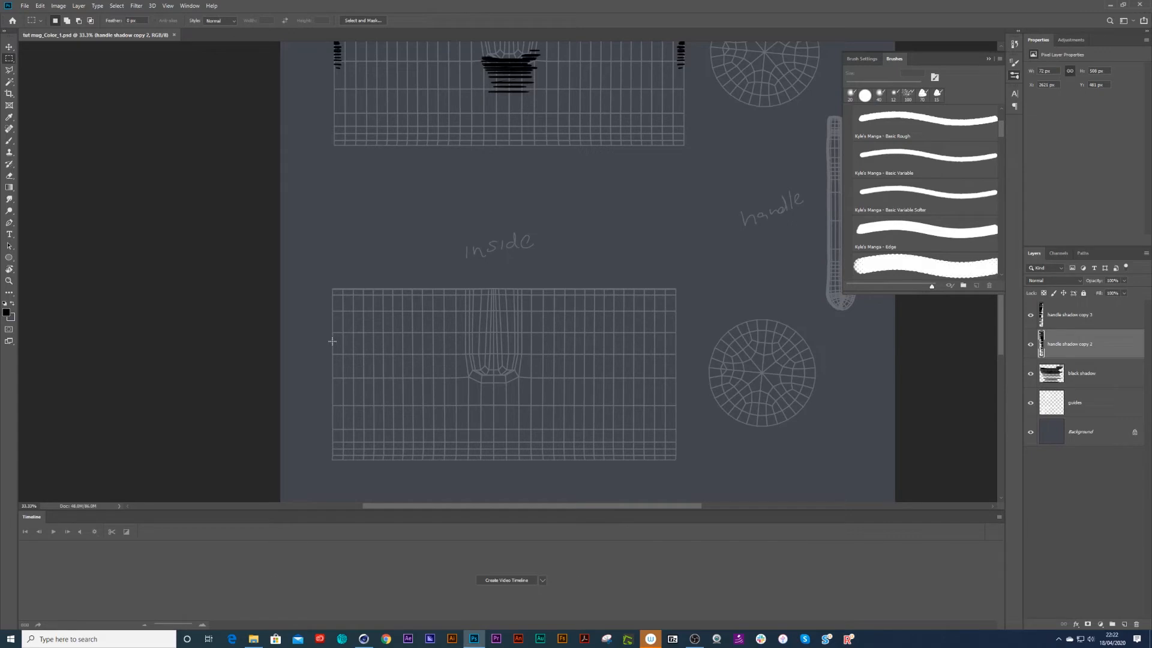
left_click_drag(330, 346, 684, 460)
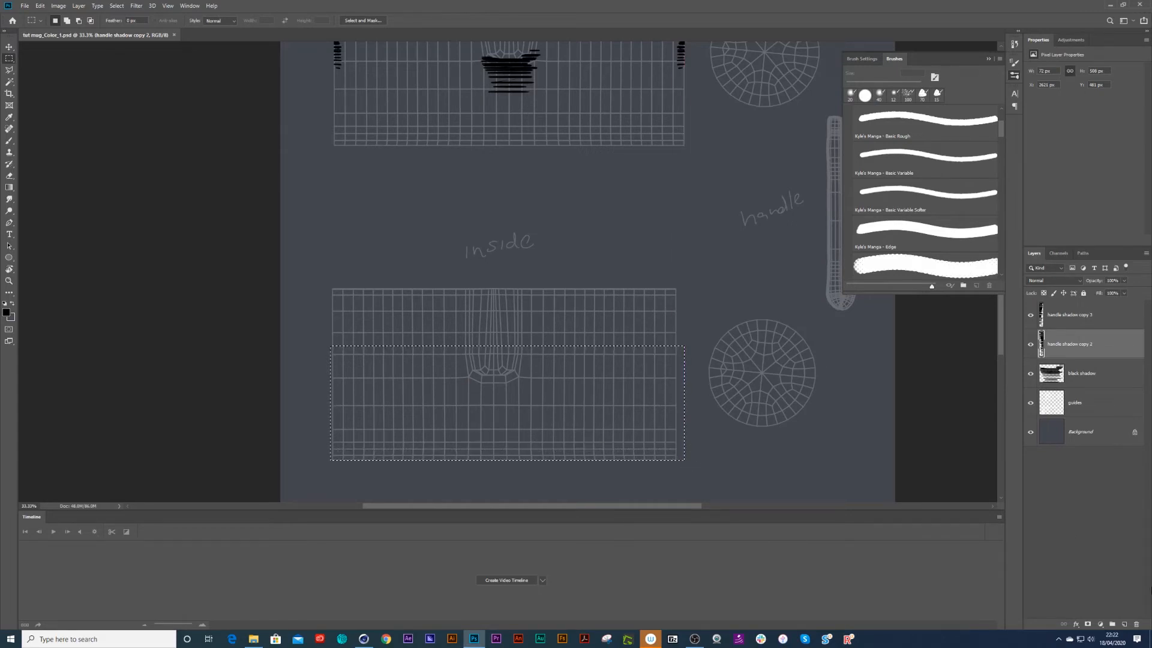
left_click(1124, 624)
key("alt+BackSpace")
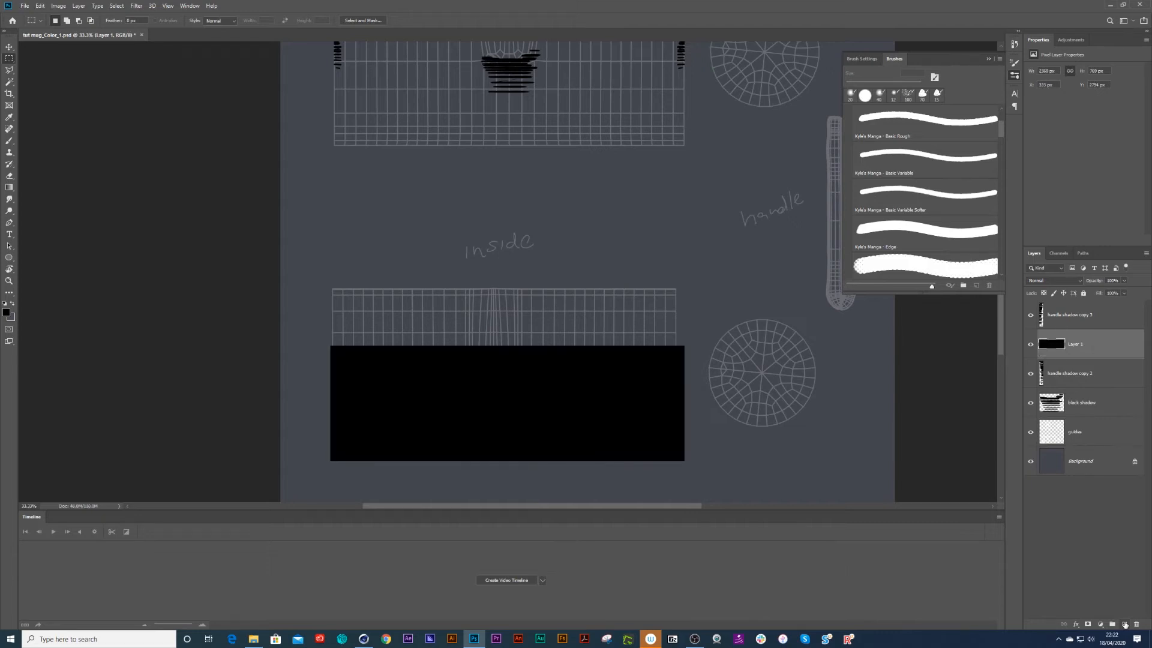
Step: Activate the Brush tool and add an empty layer, Layer 2, above the black block
key("b")
left_click(1125, 624, "alt")
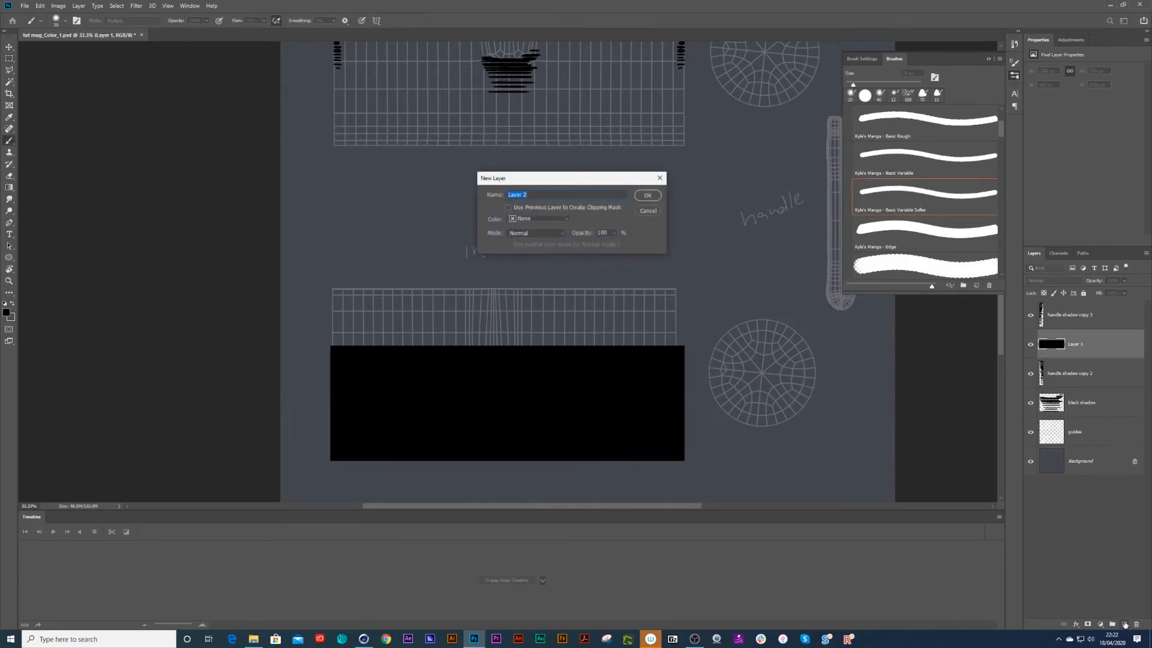
left_click(652, 199)
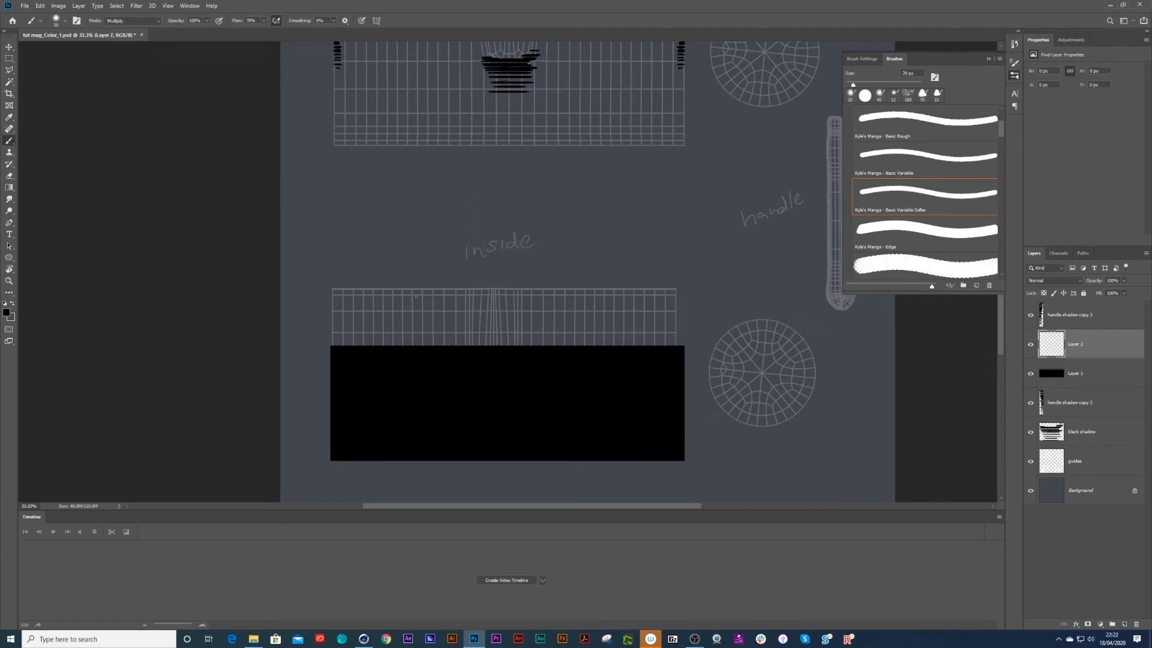
Step: Duplicate the handle shadow copy 2 layer and move the copy onto the left edge of the inside UV grid
left_click(1066, 408)
key("ctrl+j")
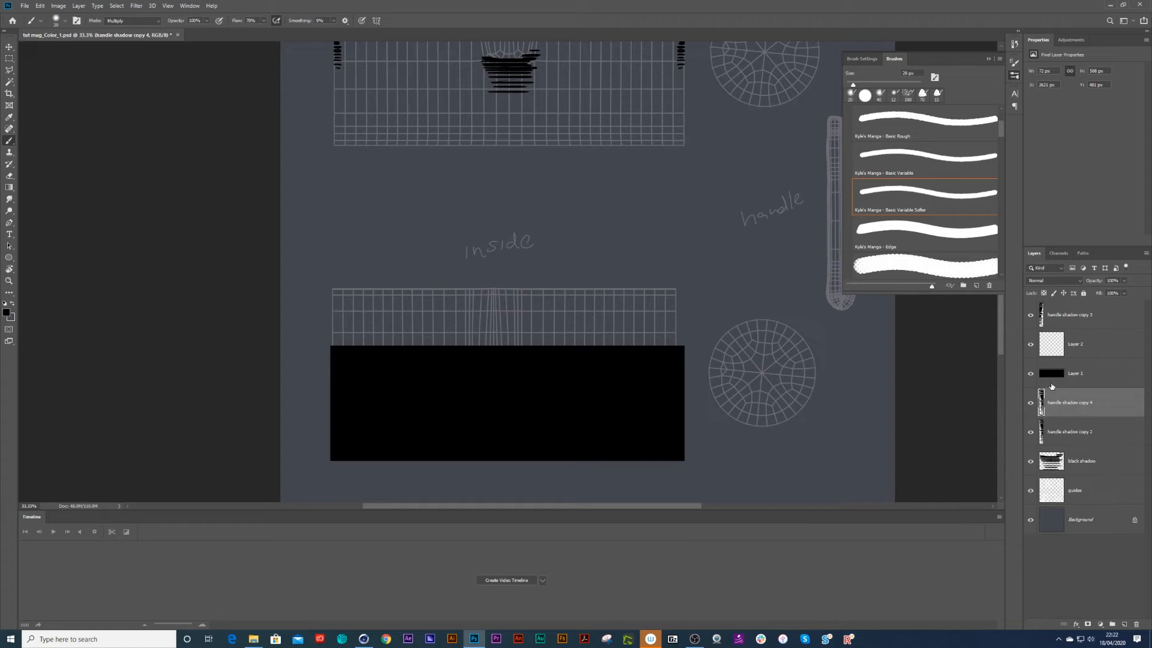
key("v")
left_click_drag(337, 56, 334, 235)
left_click_drag(647, 228, 316, 315)
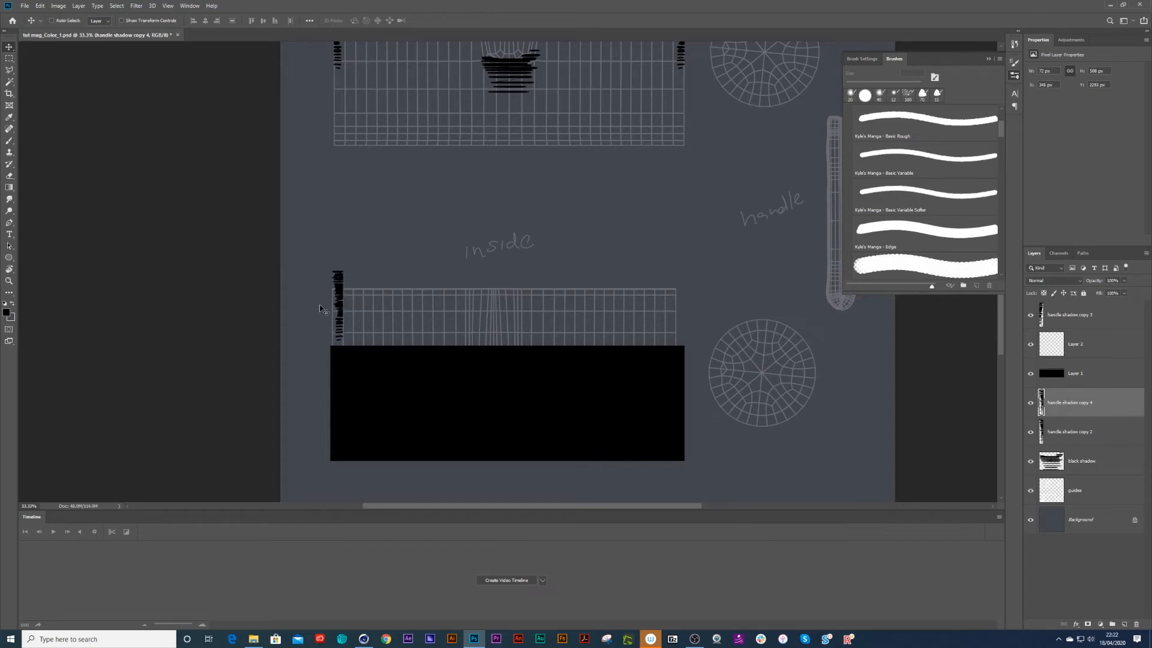
Step: Rotate the duplicated shadow strip 180 degrees and place its dense end over the top of the black block
key("ctrl+t")
left_click_drag(341, 252, 314, 403)
key("Return")
left_click_drag(355, 331, 358, 345)
Step: Stretch the rotated shadow strip horizontally across the inside UV grid and well past its far edge
key("ctrl+t")
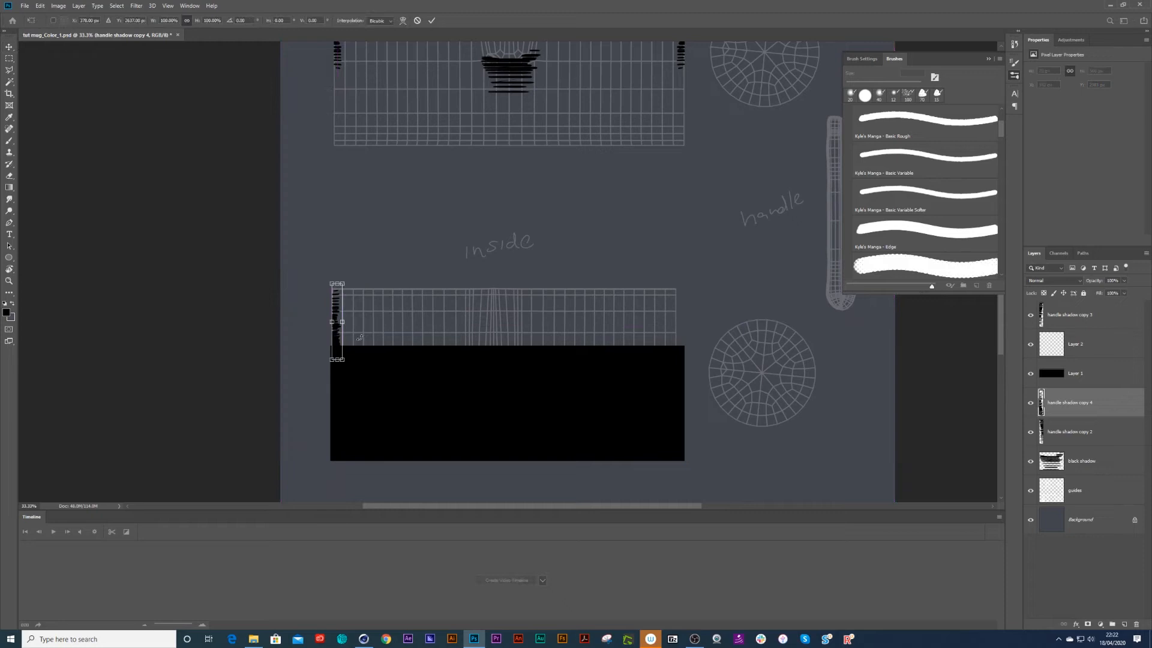
left_click_drag(349, 323, 997, 328)
key("Return")
Step: Copy the stretched shading within the inside grid's width to a new layer and delete the handle shadow copy 4 layer
left_click(9, 59)
mouse_move(628, 255)
left_mouse_down()
mouse_move(694, 279)
mouse_move(541, 304)
mouse_move(399, 303)
mouse_move(537, 360)
mouse_move(693, 376)
left_mouse_up()
key("ctrl+j")
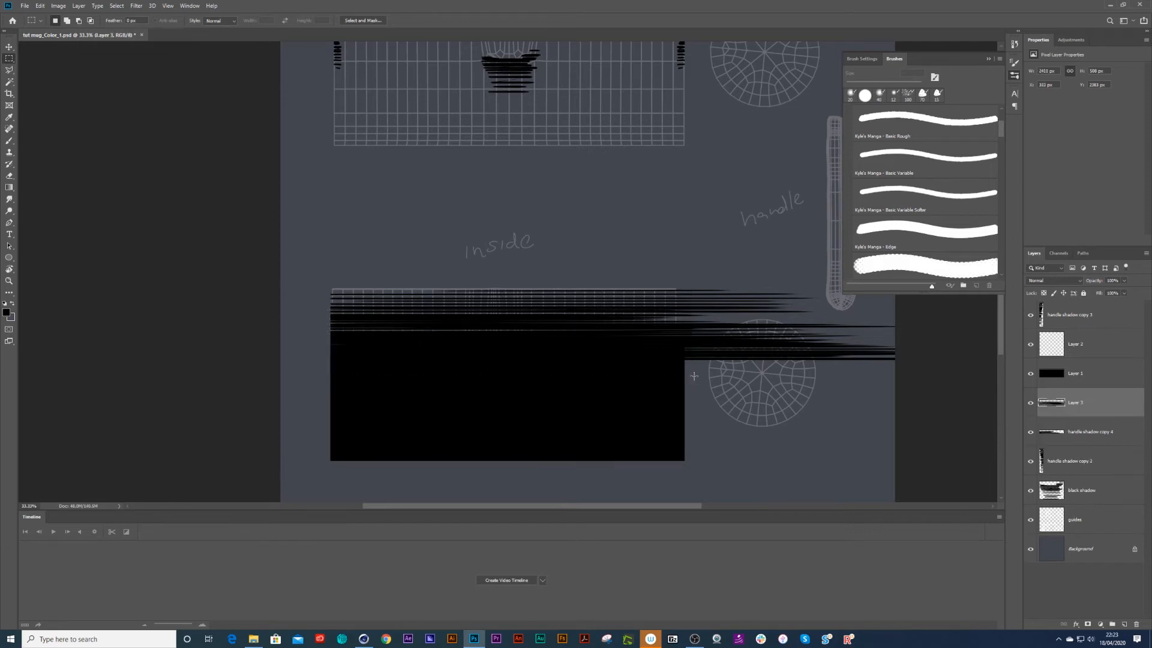
left_click(1099, 441)
key("Delete")
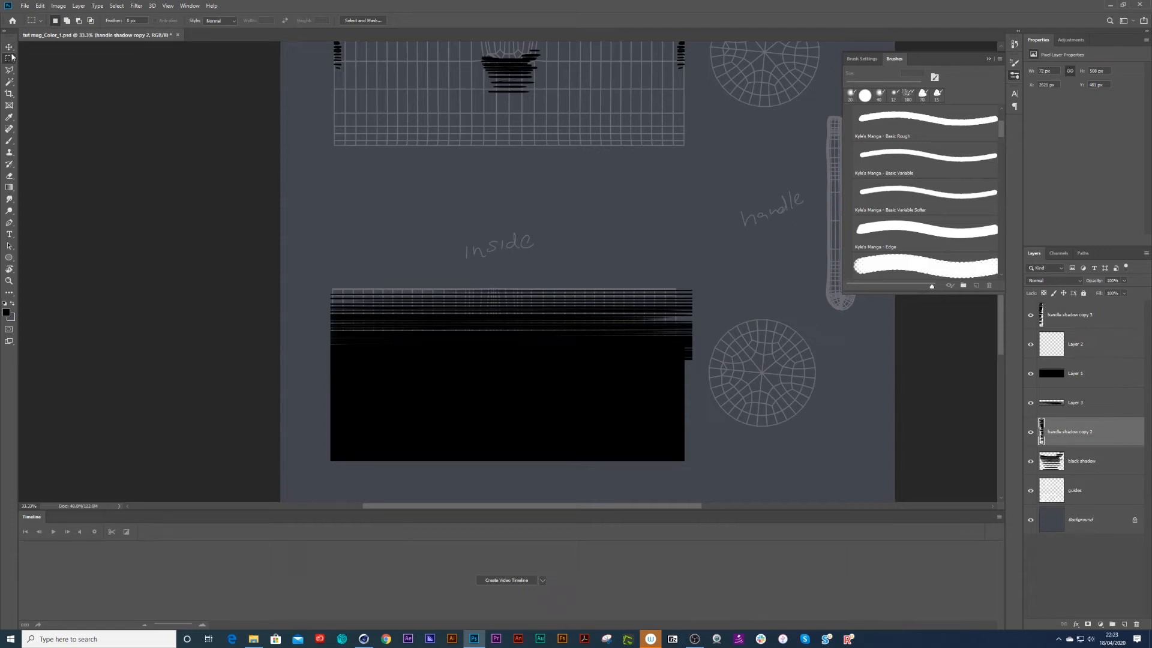
Step: Nudge the Layer 3 shading slightly left so it overhangs both sides of the black block
key("v")
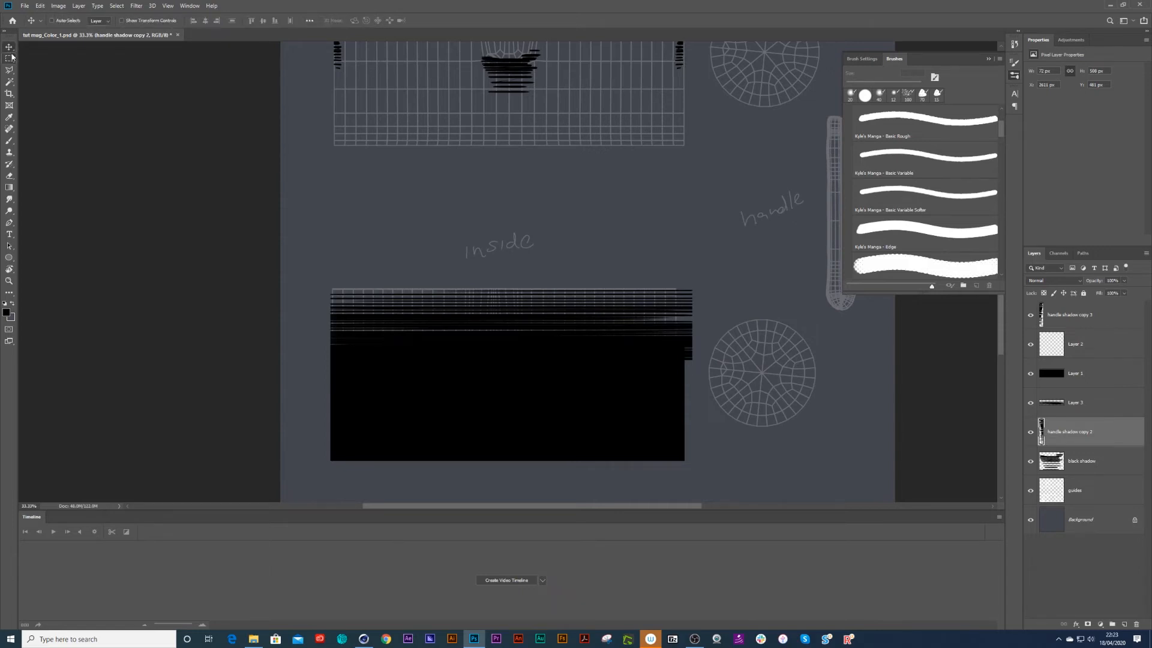
left_click_drag(641, 373, 657, 360)
key("ctrl+z")
left_click(1082, 461)
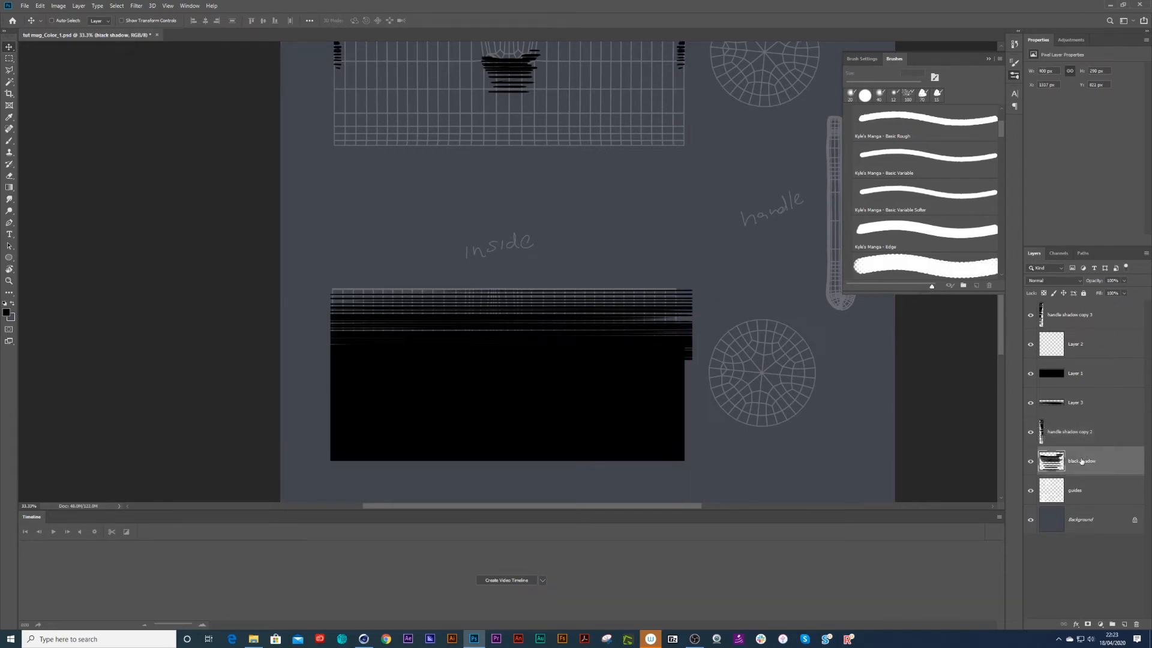
left_click(1076, 406)
left_click_drag(631, 350, 629, 351)
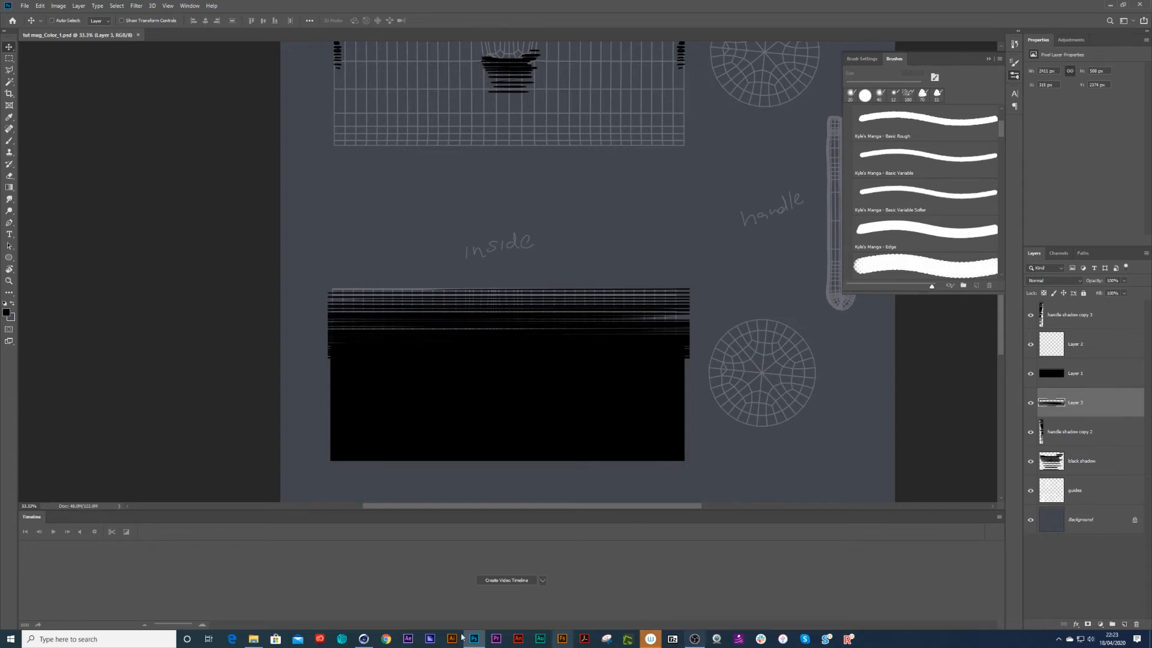
Step: Reload the saved texture in Cinema 4D, inspect the shading inside the jug and return to Photoshop
left_click(363, 638)
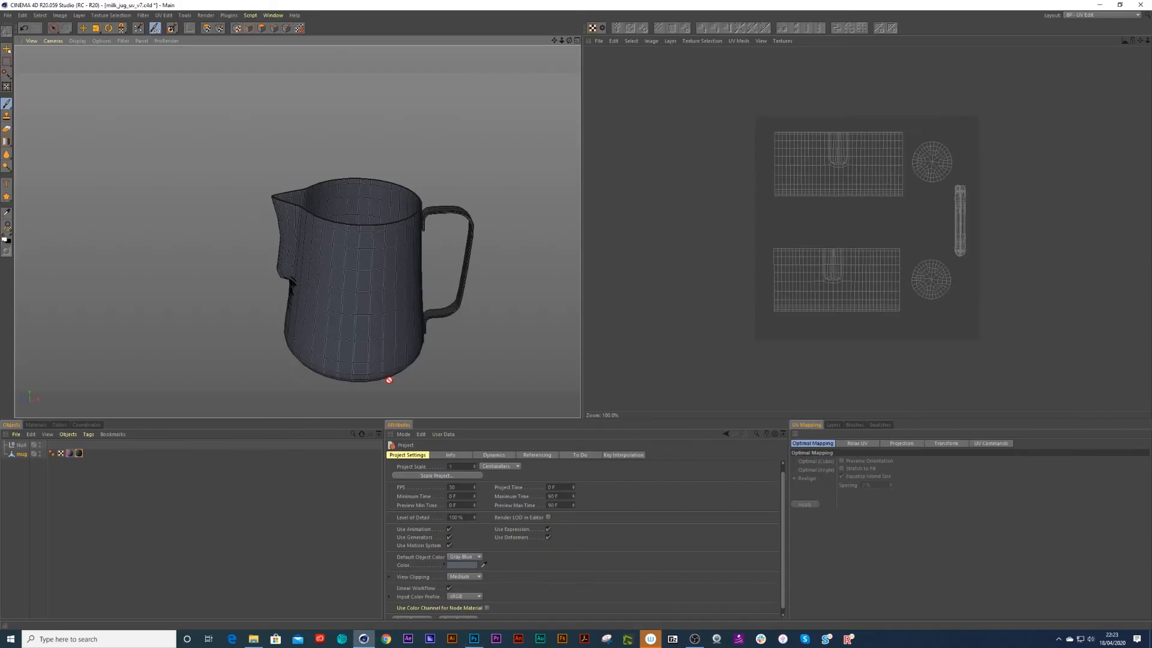
left_click(299, 28)
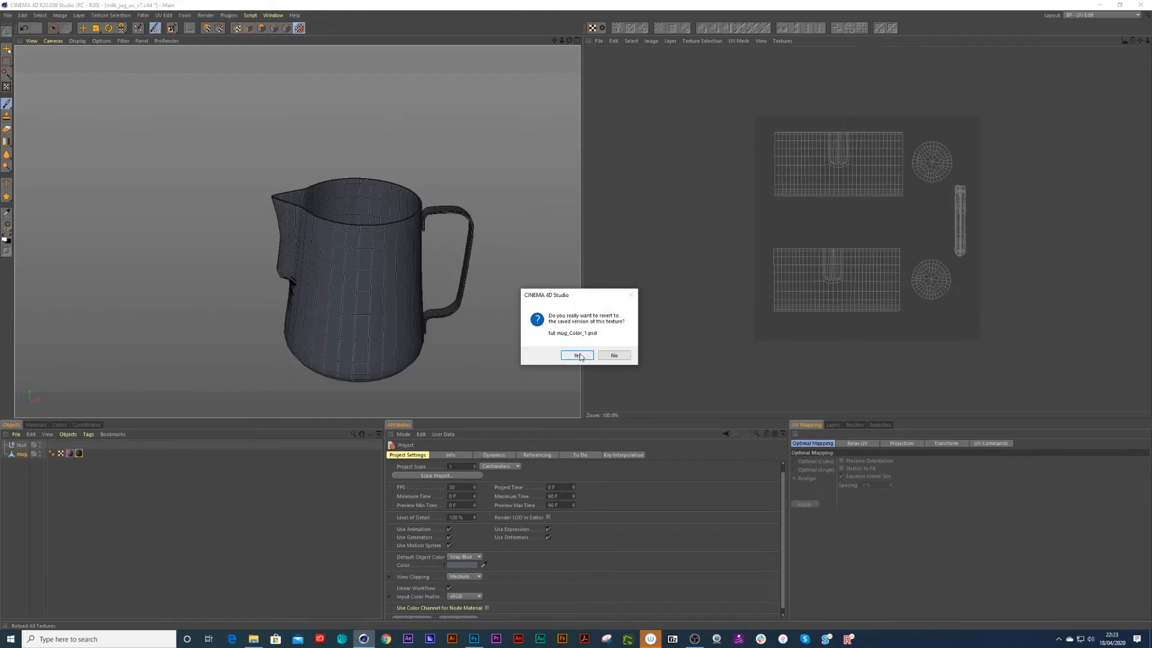
left_click(577, 355)
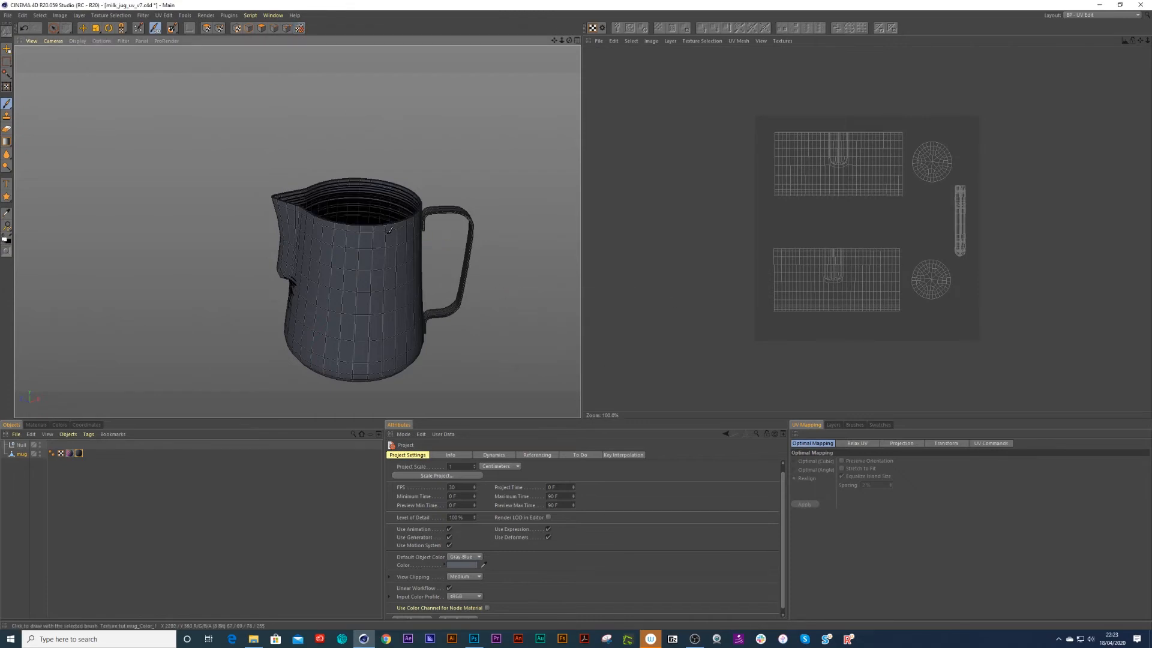
left_click_drag(380, 232, 354, 244)
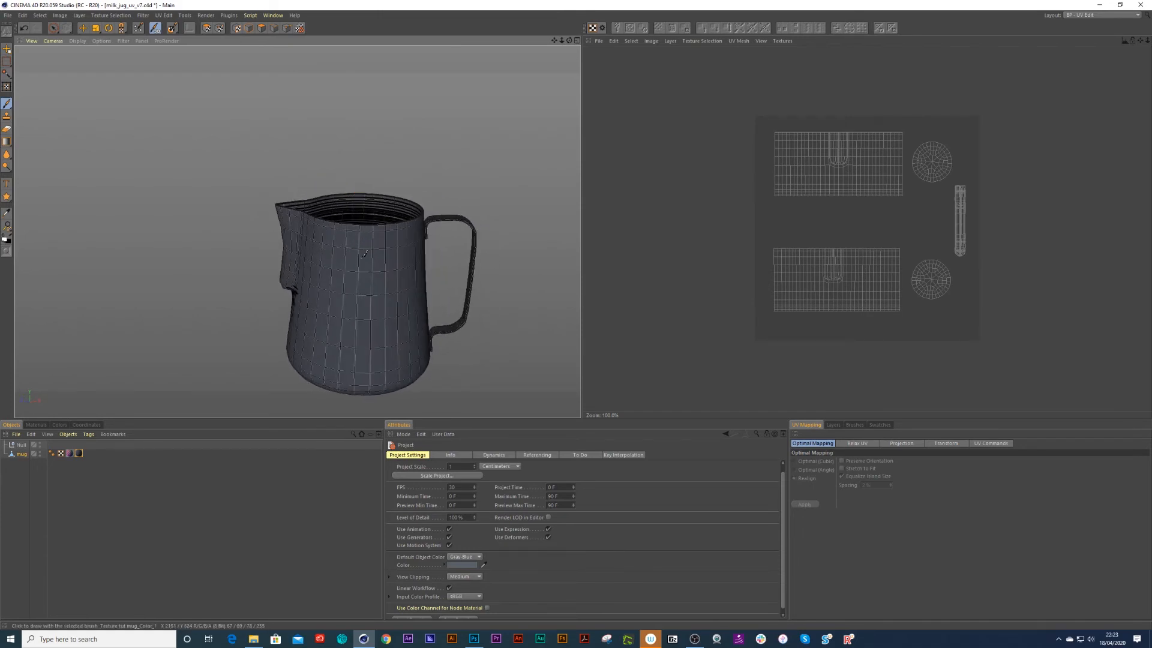
left_click_drag(370, 217, 379, 246)
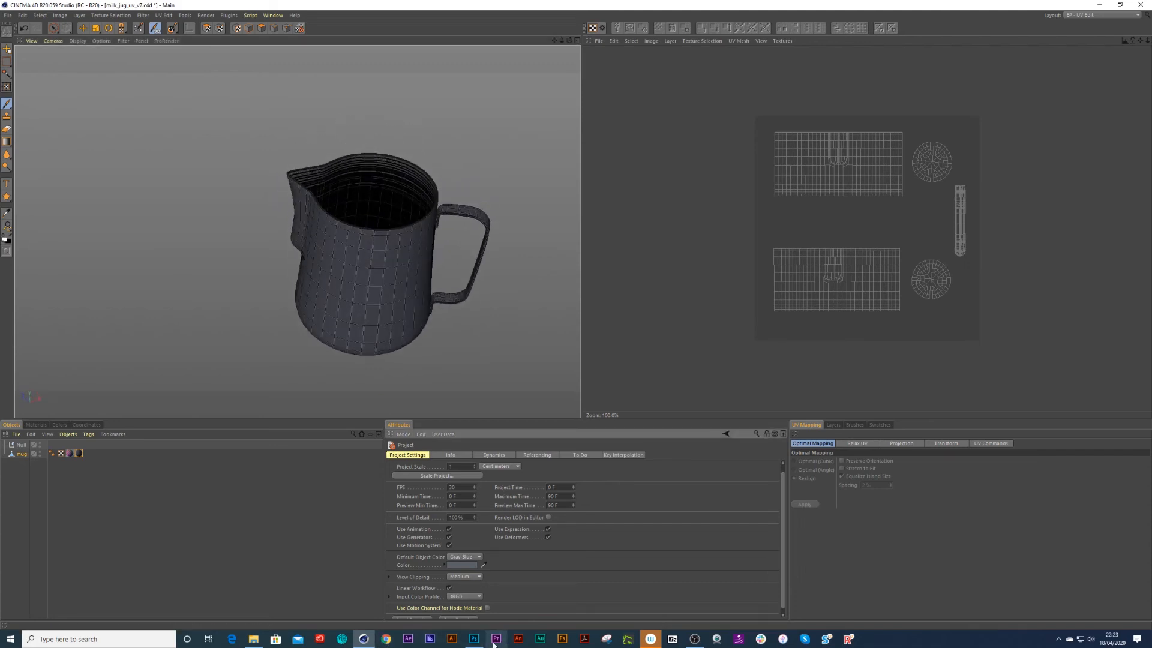
left_click(475, 641)
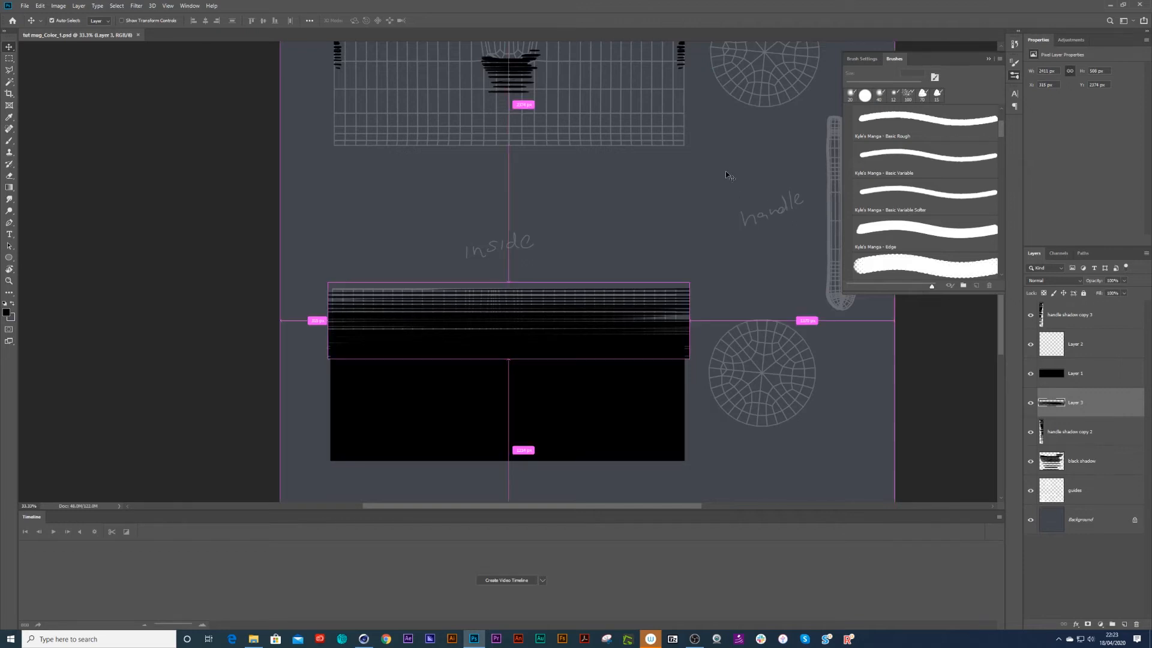
Step: Fill an elliptical selection covering the lower circular UV grid with black on a new layer, and save the texture
key("ctrl+minus")
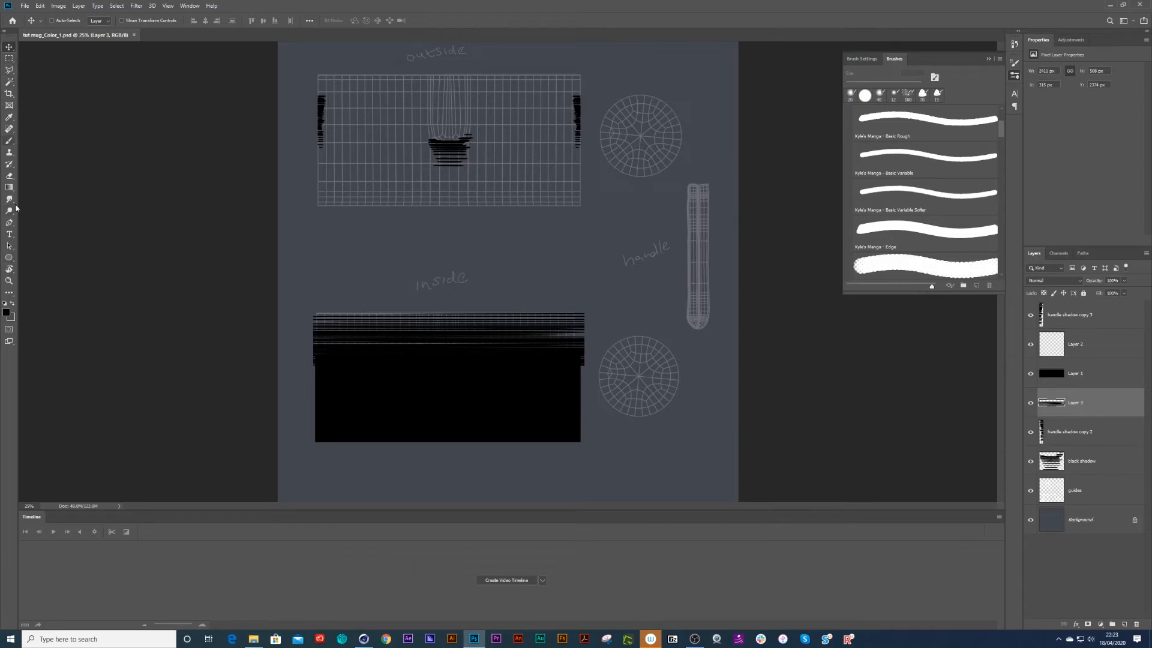
left_click(9, 58)
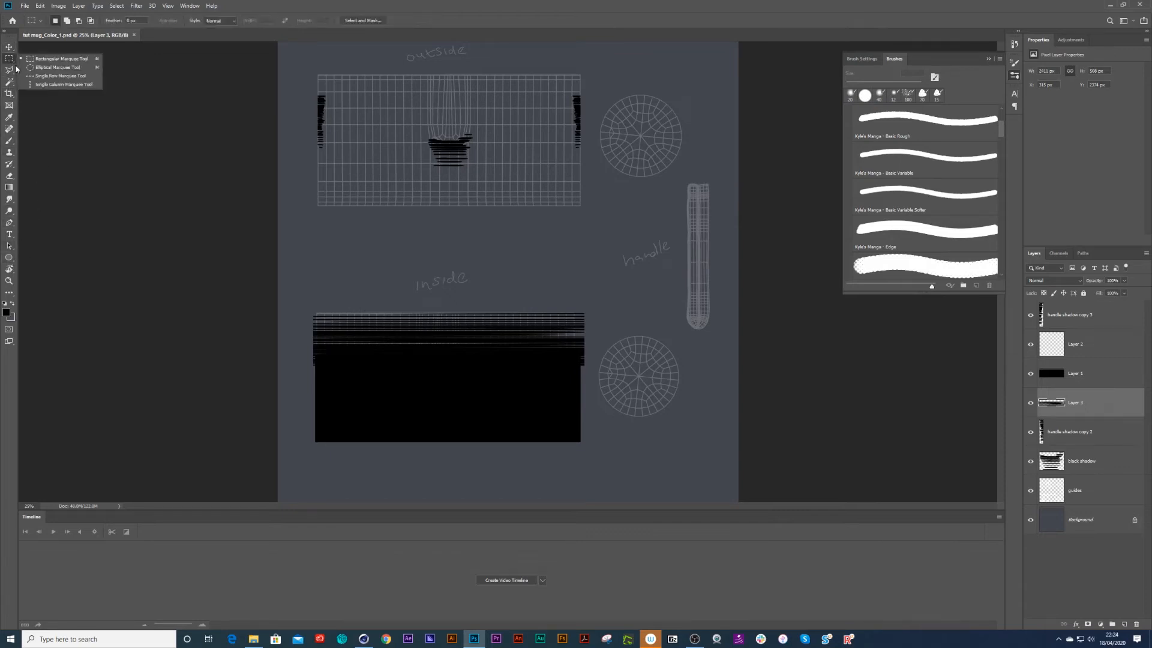
left_click(57, 67)
left_click_drag(598, 334, 685, 420)
key("ctrl+shift+n")
key("Return")
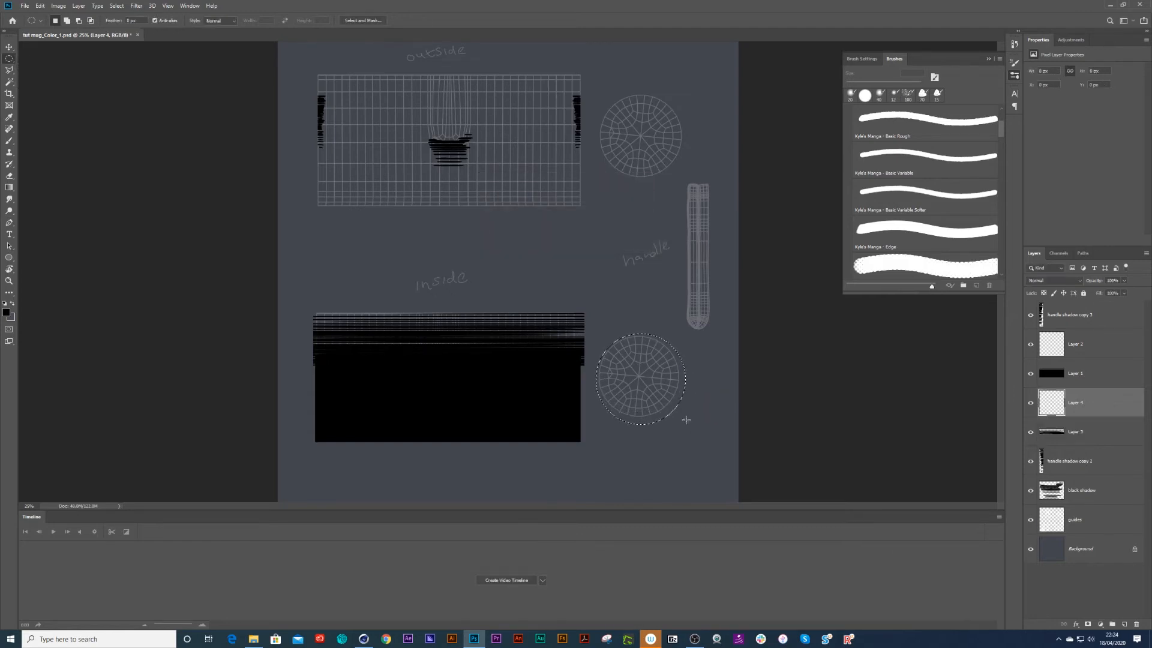
key("alt+BackSpace")
key("ctrl+z")
key("alt+BackSpace")
key("ctrl+d")
key("ctrl+s")
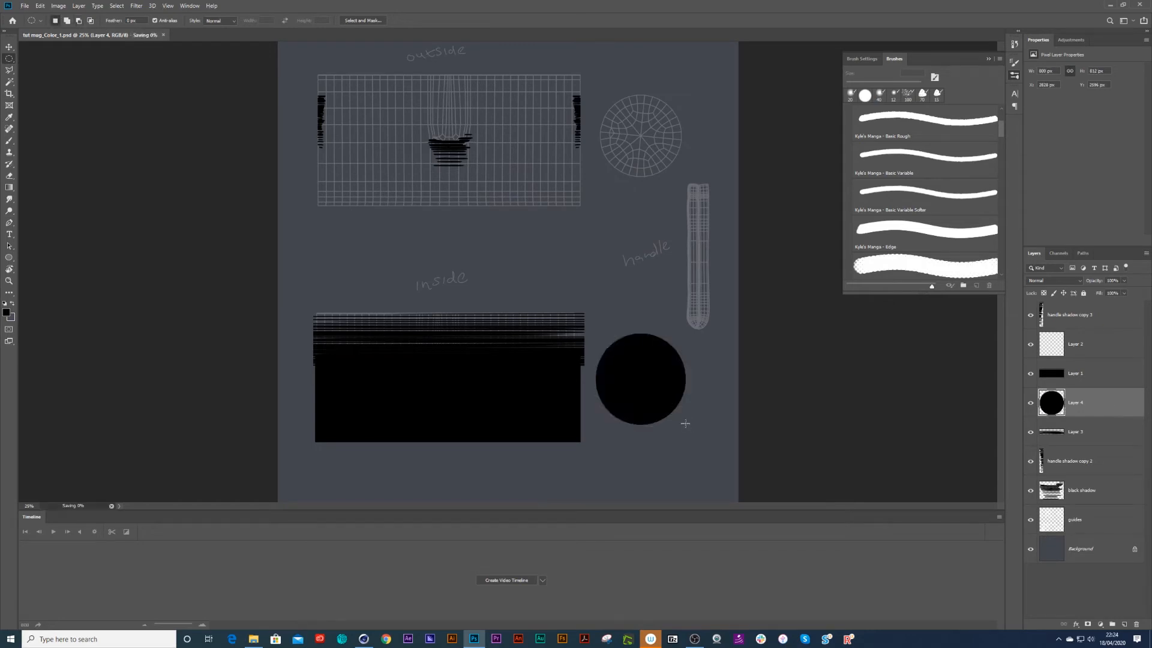
Step: Hide the guides layer in the Photoshop texture file
left_click(362, 640)
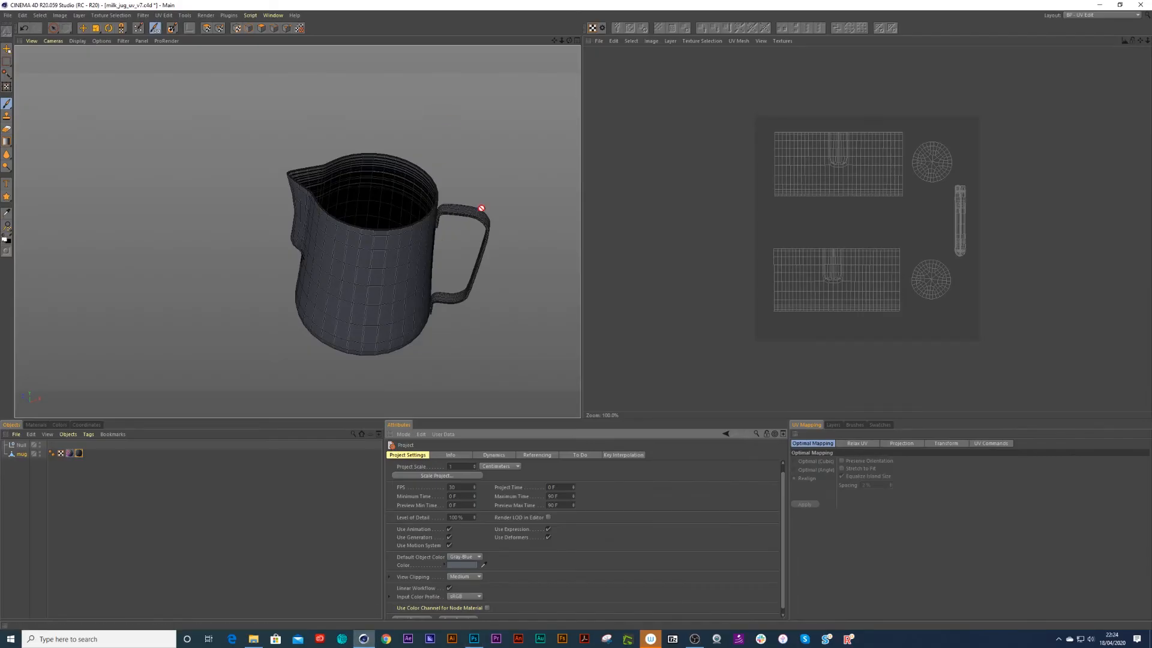
left_click(475, 639)
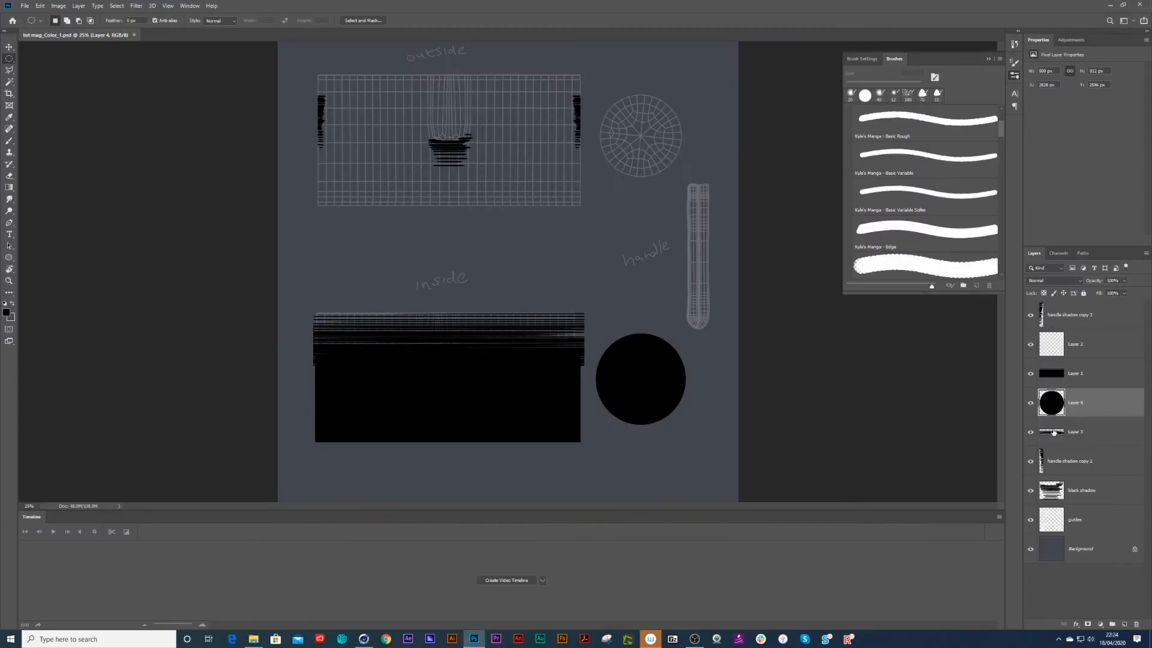
left_click(1030, 519)
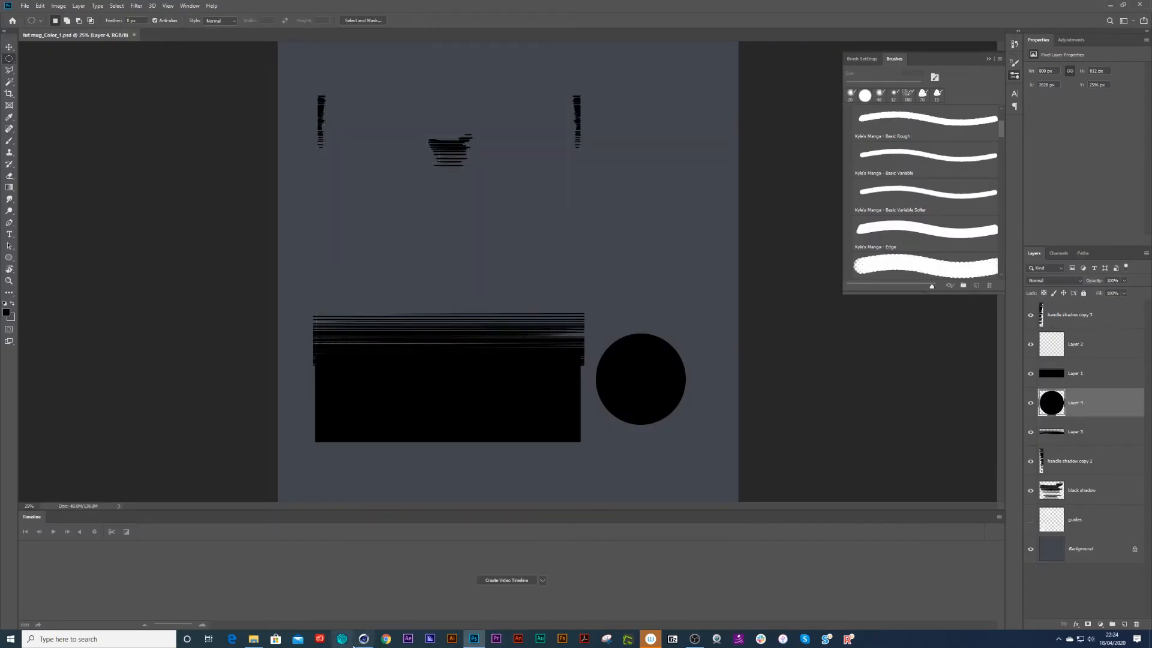
Step: Reload tut mug_Color_1.psd in Cinema 4D and inspect the jug's interior and spout from several angles
left_click(362, 639)
left_click(300, 28)
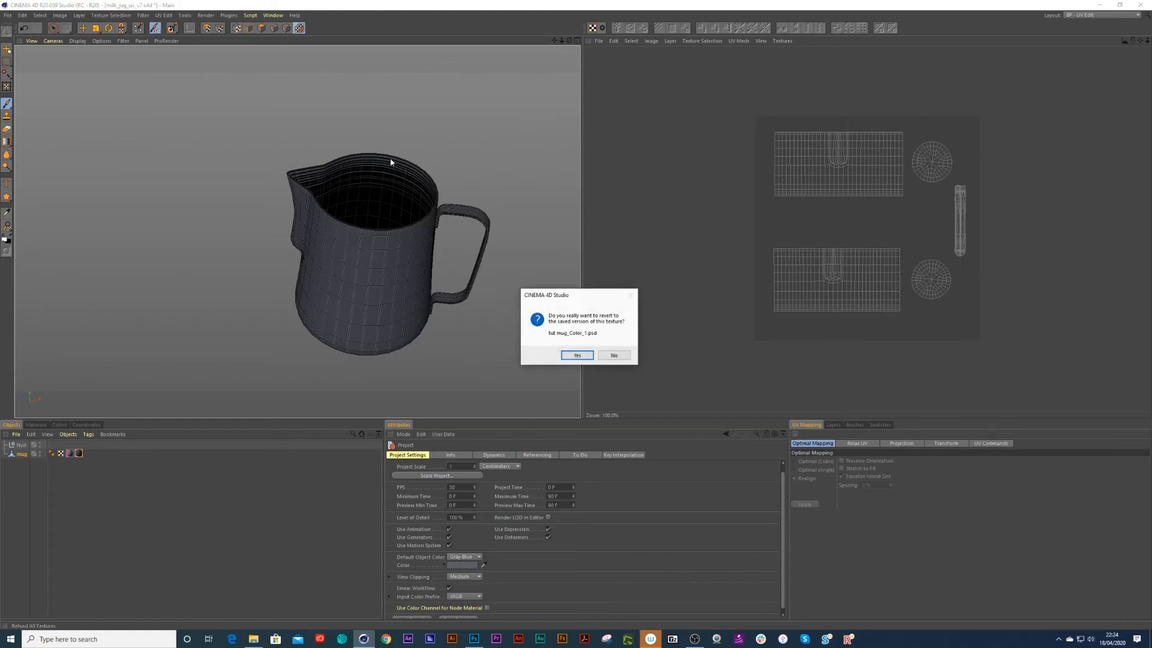
left_click(577, 358)
left_click_drag(417, 289, 259, 237)
left_click_drag(328, 250, 457, 240)
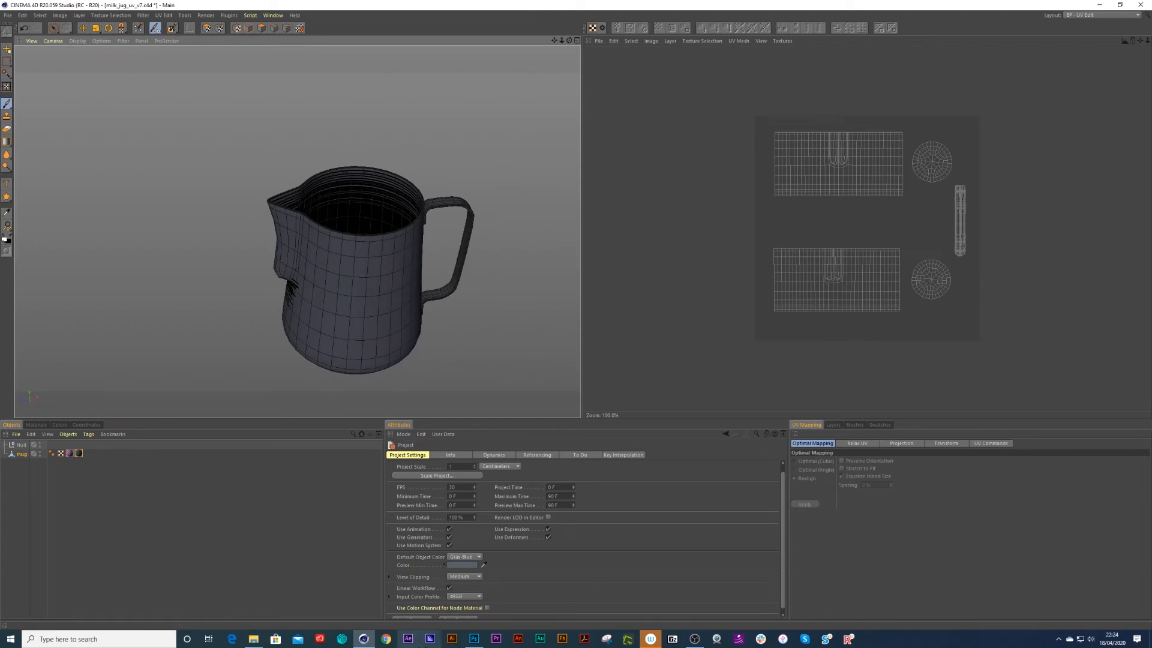
Step: Switch to Photoshop, add a new layer above handle shadow copy 3 and show the guides layer again
left_click(473, 639)
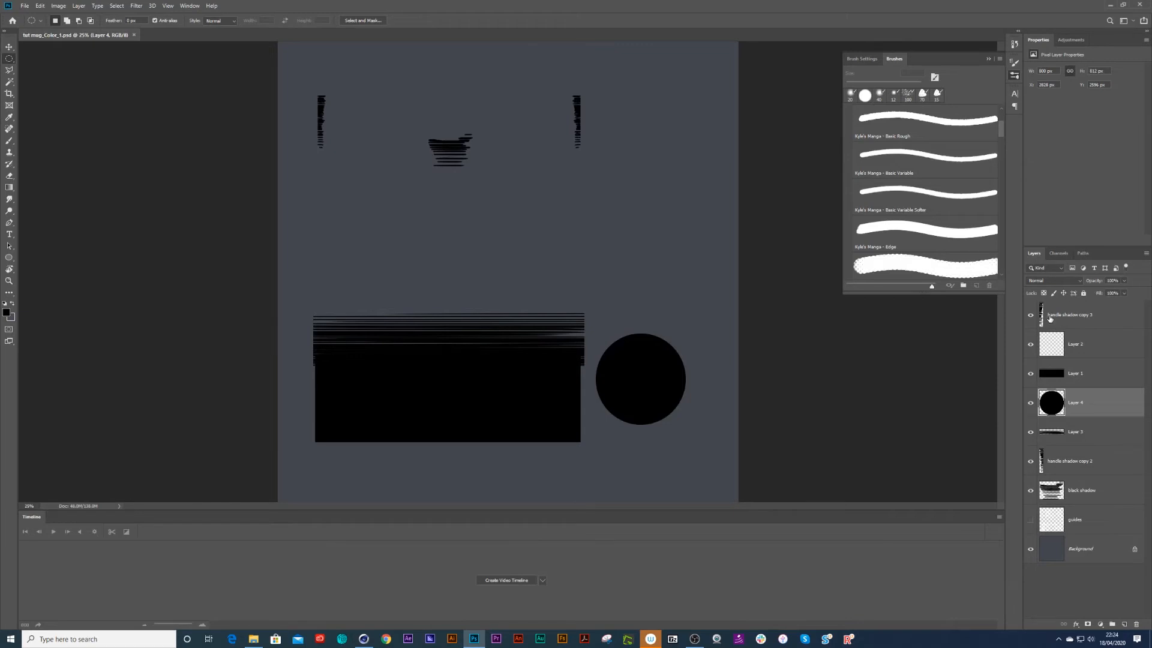
left_click(1051, 319)
left_click(1123, 624)
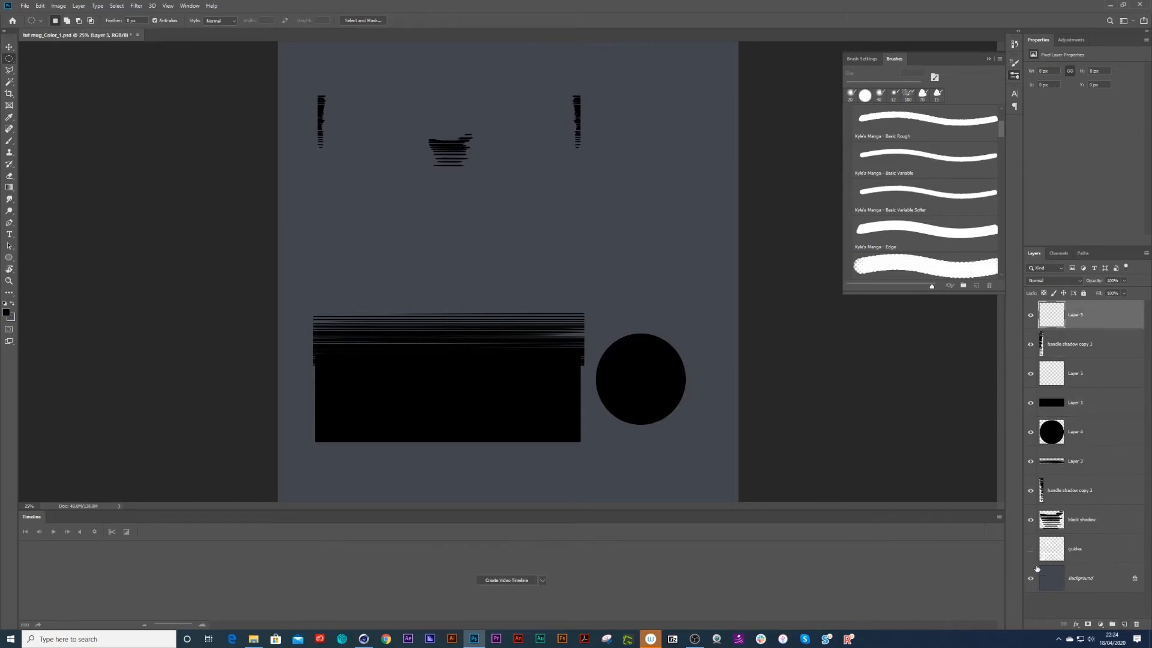
left_click(1031, 549)
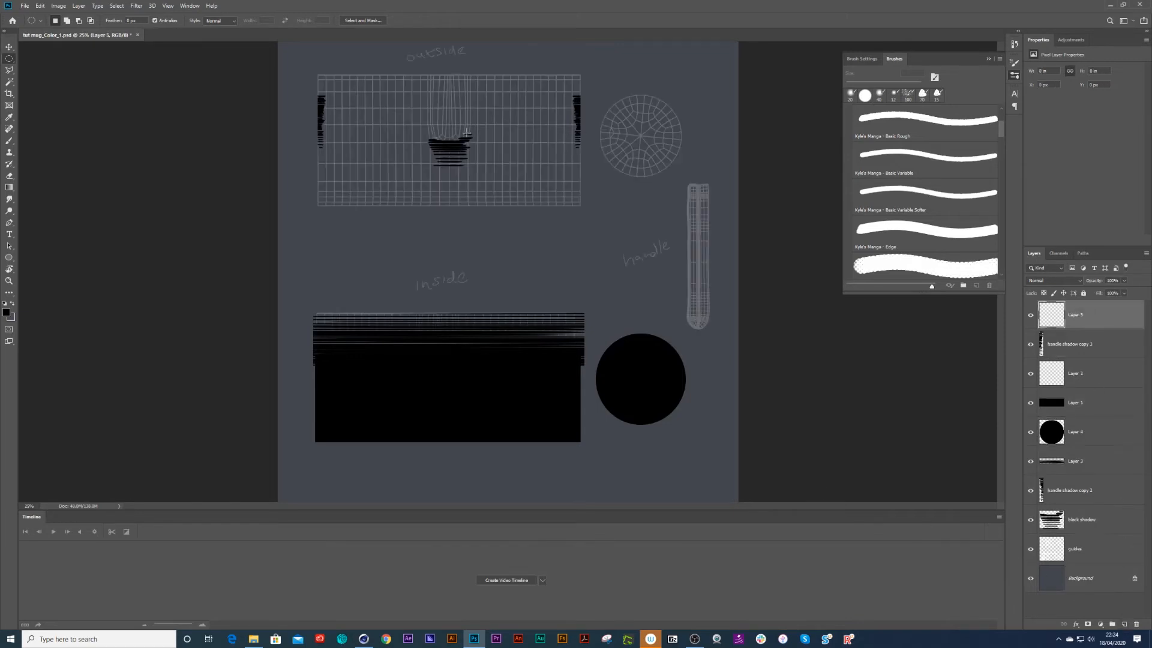
Step: Try brush strokes along the edges of the outside grid and the upper circle, and undo them
left_click(12, 139)
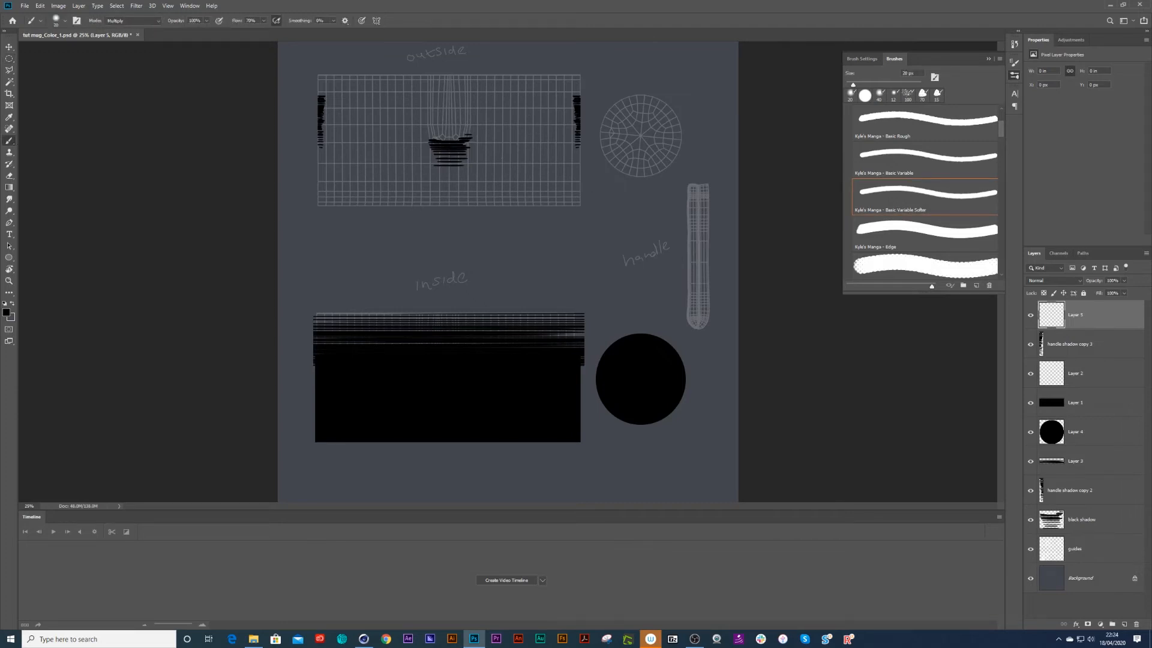
mouse_move(319, 75)
left_mouse_down()
mouse_move(586, 72)
mouse_move(585, 204)
mouse_move(347, 206)
mouse_move(319, 116)
mouse_move(320, 74)
left_mouse_up()
mouse_move(645, 96)
left_mouse_down()
mouse_move(597, 123)
mouse_move(660, 105)
mouse_move(612, 126)
left_mouse_up()
key("ctrl+z")
key("ctrl+z")
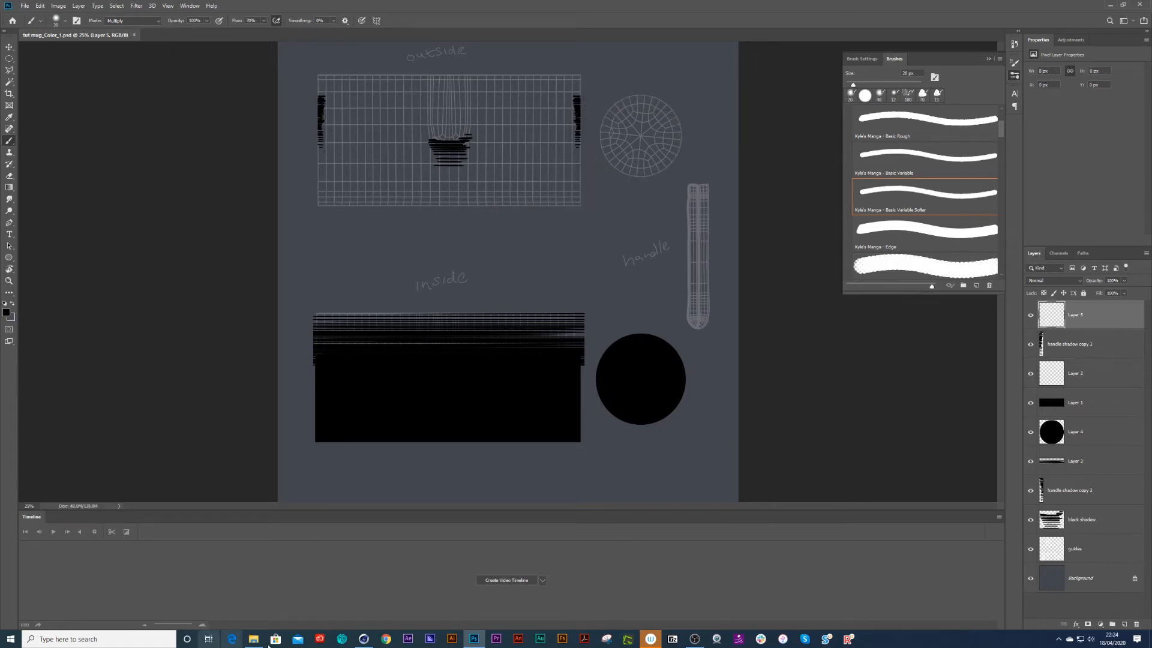
Step: Switch to Cinema 4D, view the jug from the spout side and change the interface to the custom user layout
left_click(363, 639)
left_click_drag(342, 290, 360, 213)
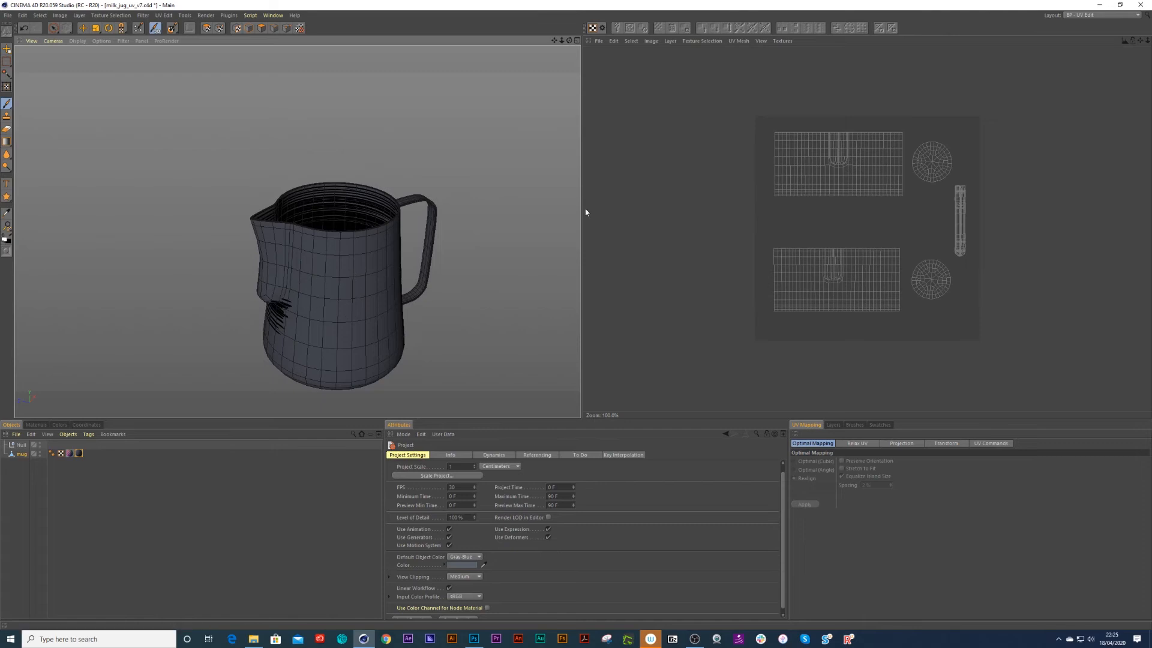
left_click(1078, 16)
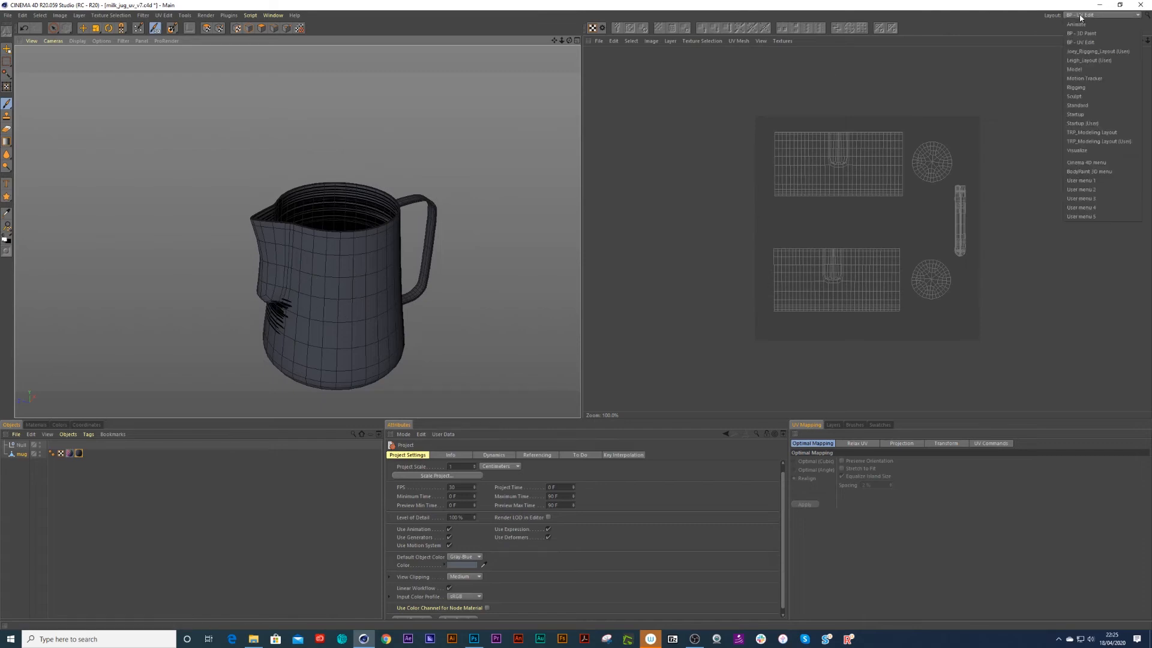
left_click(1098, 60)
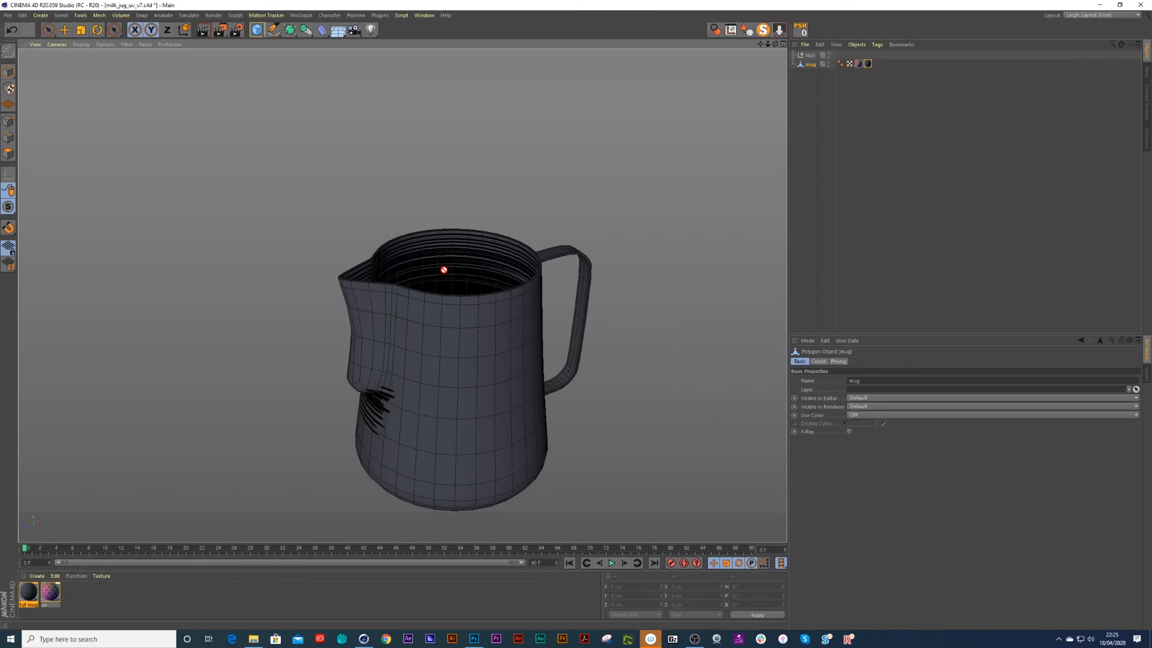
Step: Add the Sketch and Toon effect to the render settings
left_click(236, 29)
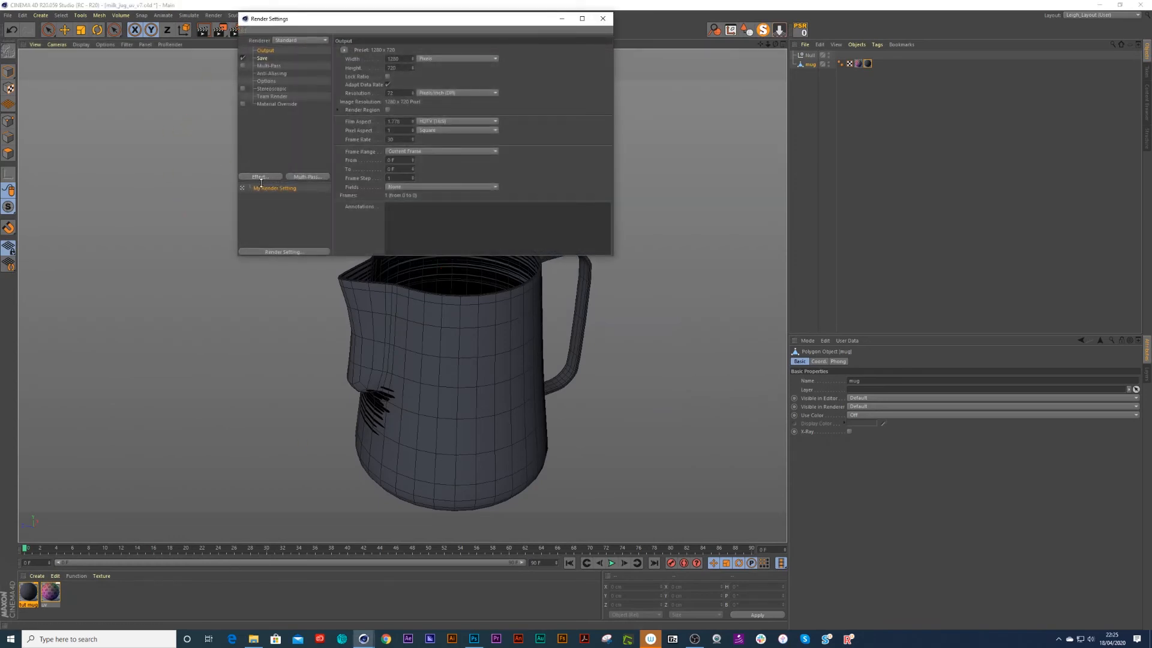
left_click(261, 179)
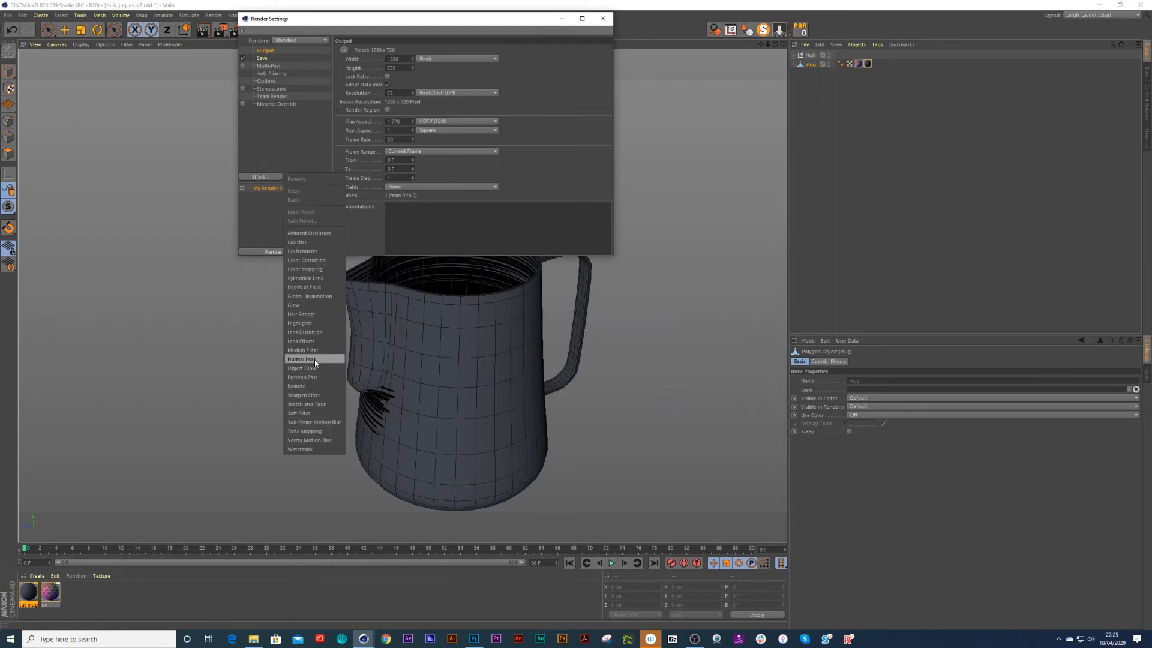
left_click(318, 404)
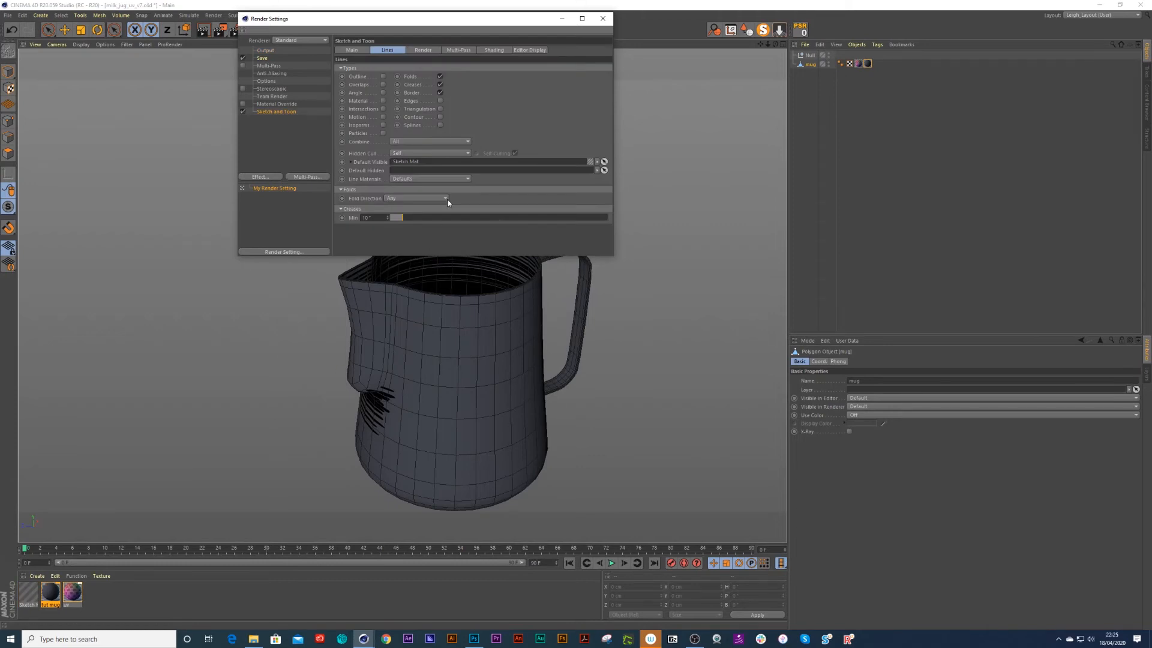
left_click_drag(388, 28, 760, 63)
Step: Fit an interactive render region around the whole jug at higher quality and save the scene
left_click_drag(219, 34, 270, 235)
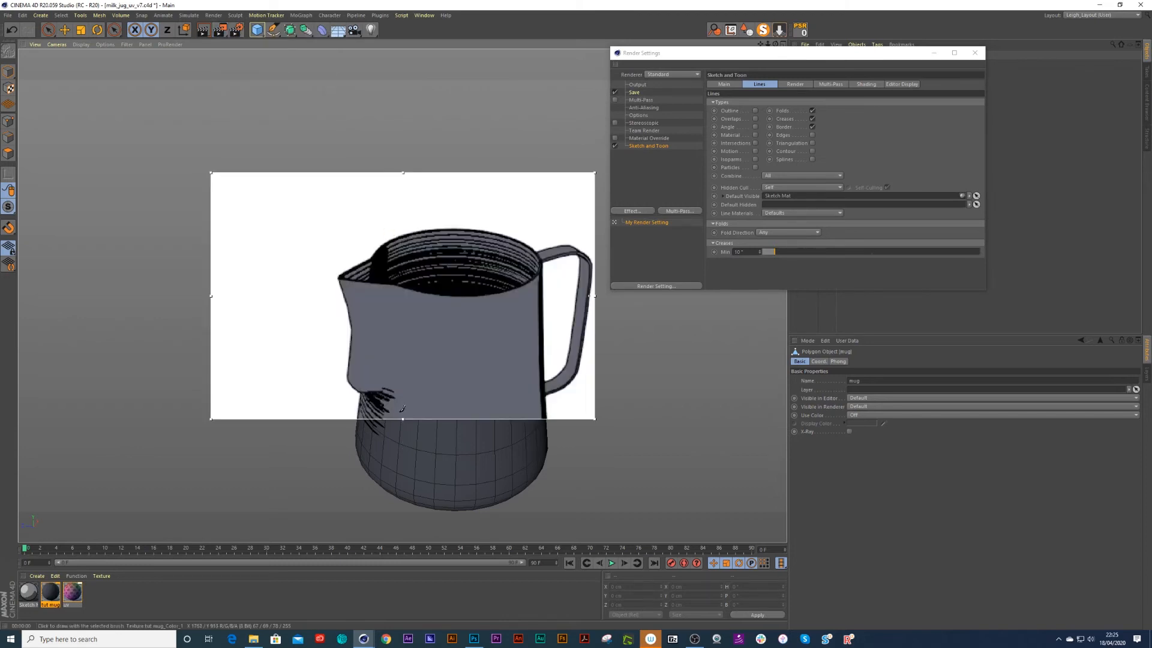
key("e")
left_click_drag(401, 418, 401, 542)
left_click_drag(596, 356, 674, 357)
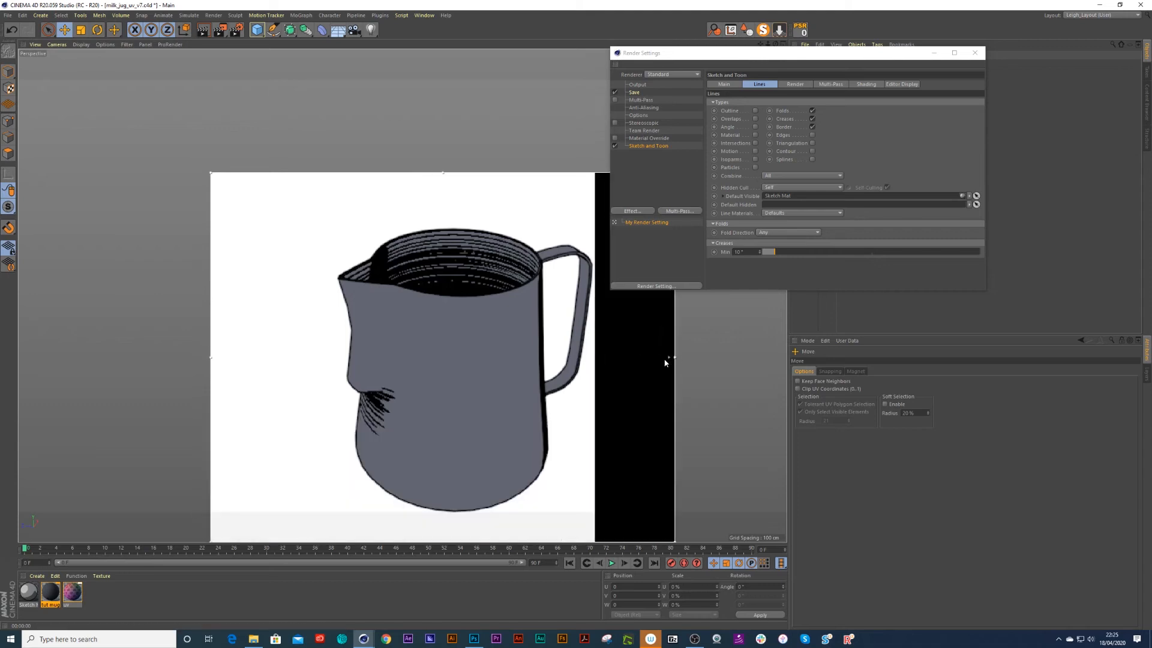
left_click_drag(683, 55, 809, 56)
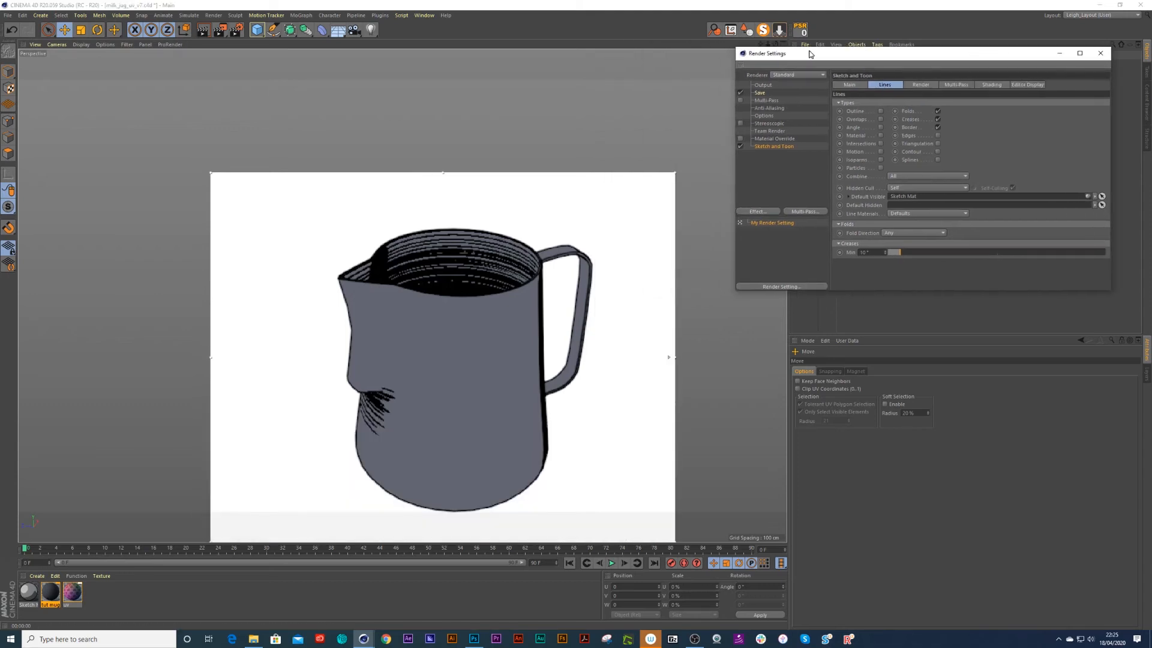
left_click(670, 360)
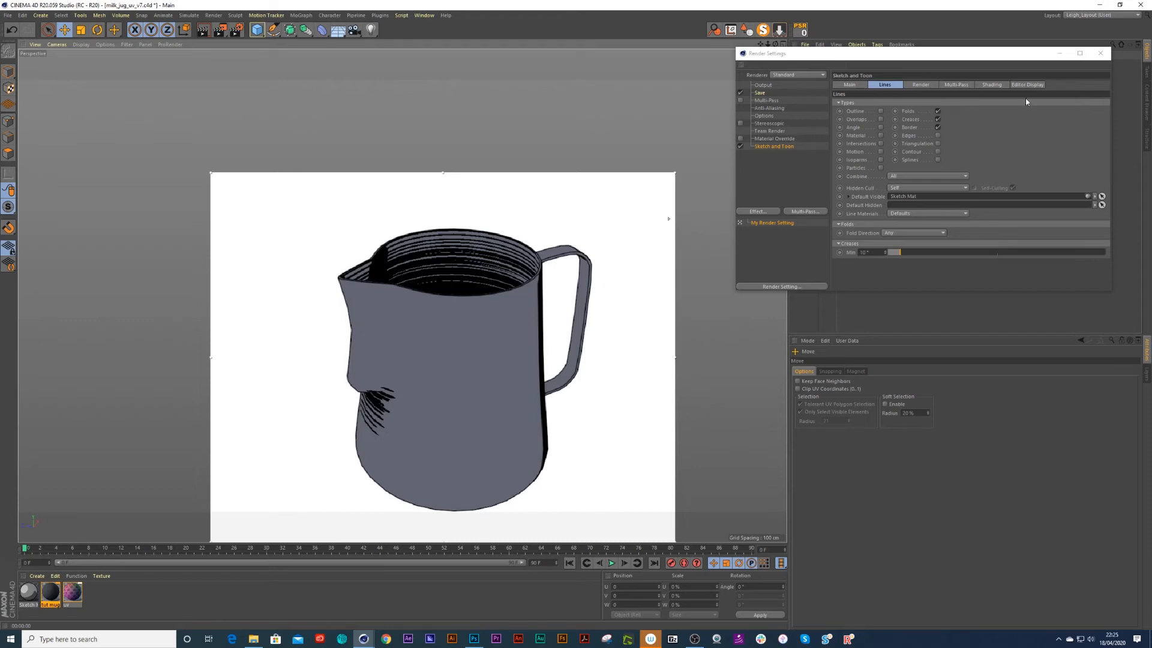
left_click(1100, 52)
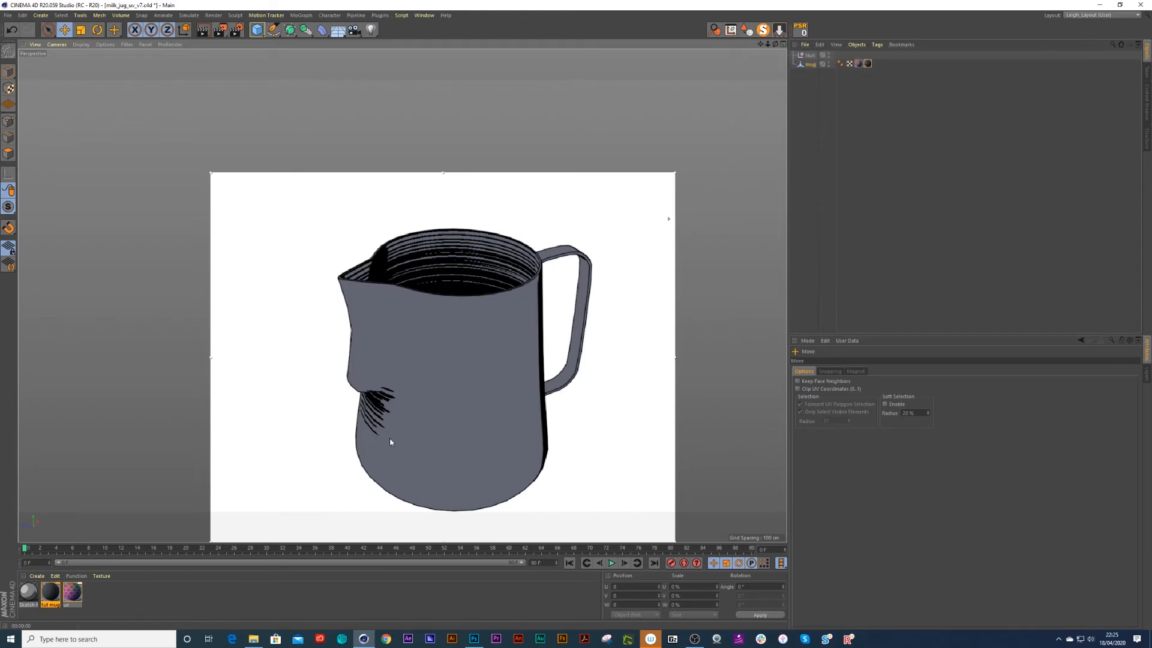
key("ctrl+s")
Step: Set the line thickness of the Sketch Mat material to 10
double_click(36, 593)
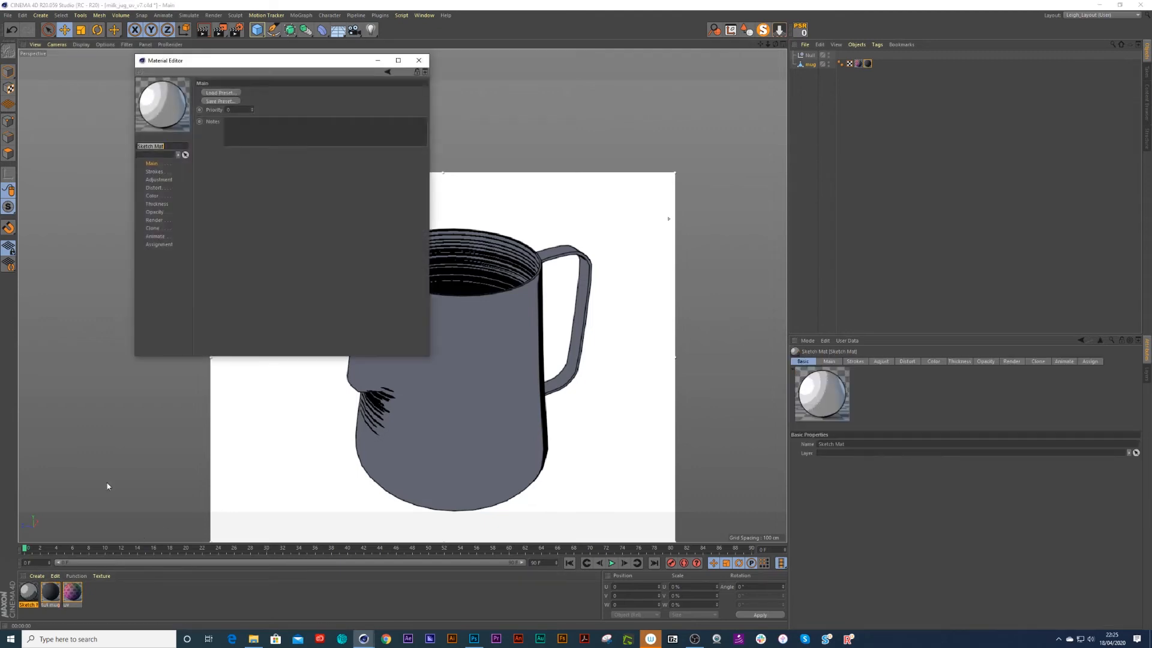
left_click_drag(200, 68, 745, 165)
left_click(701, 268)
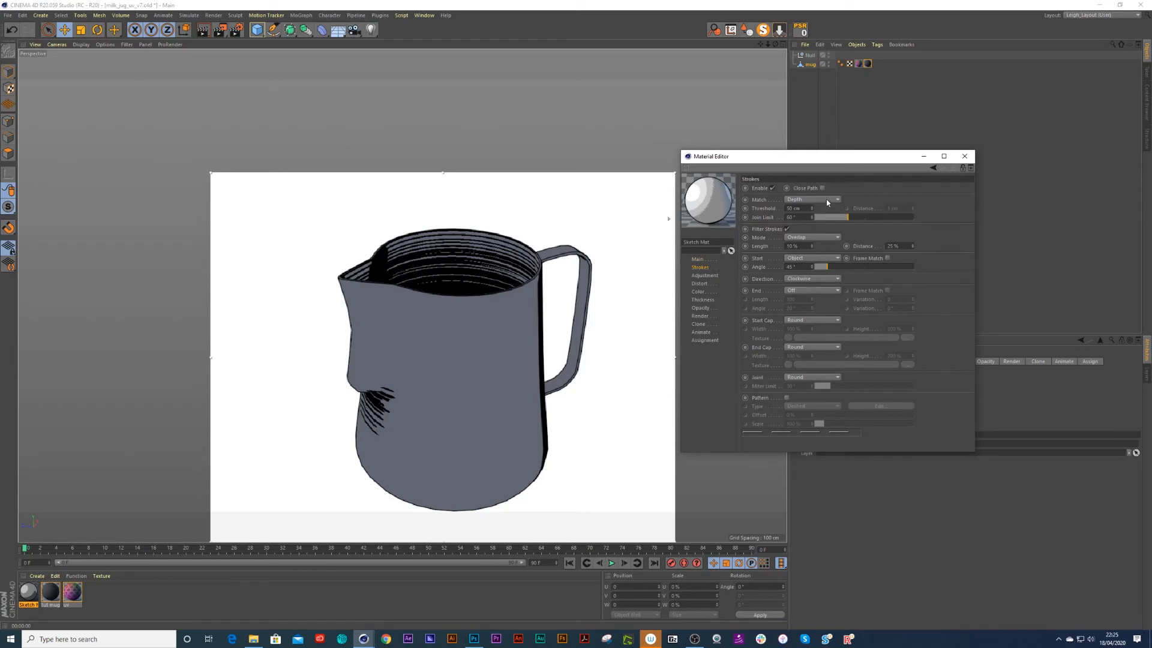
left_click(707, 299)
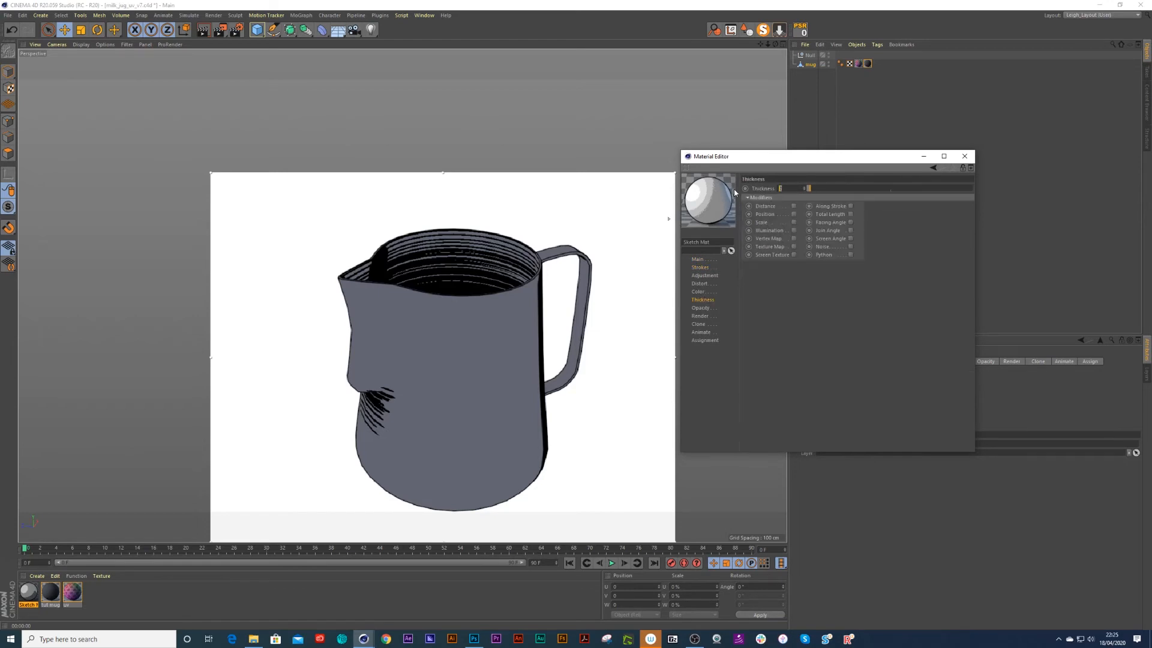
type("10")
key("Return")
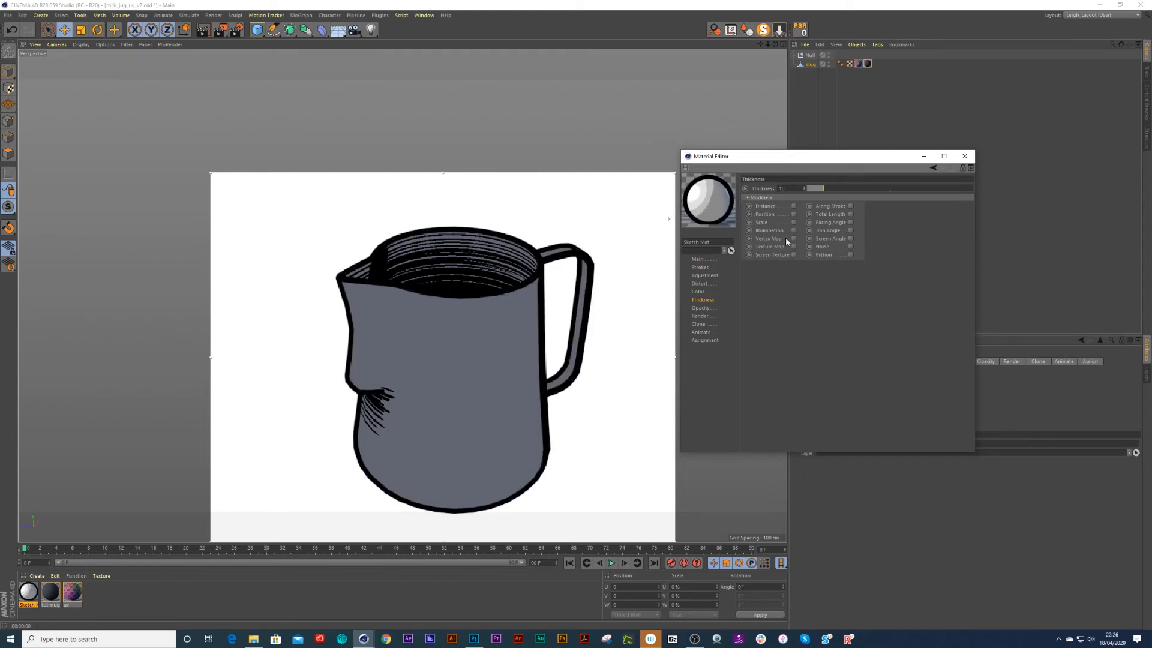
Step: Enable the Join Angle and Noise thickness modifiers on Sketch Mat and raise the line thickness to 19
left_click(850, 231)
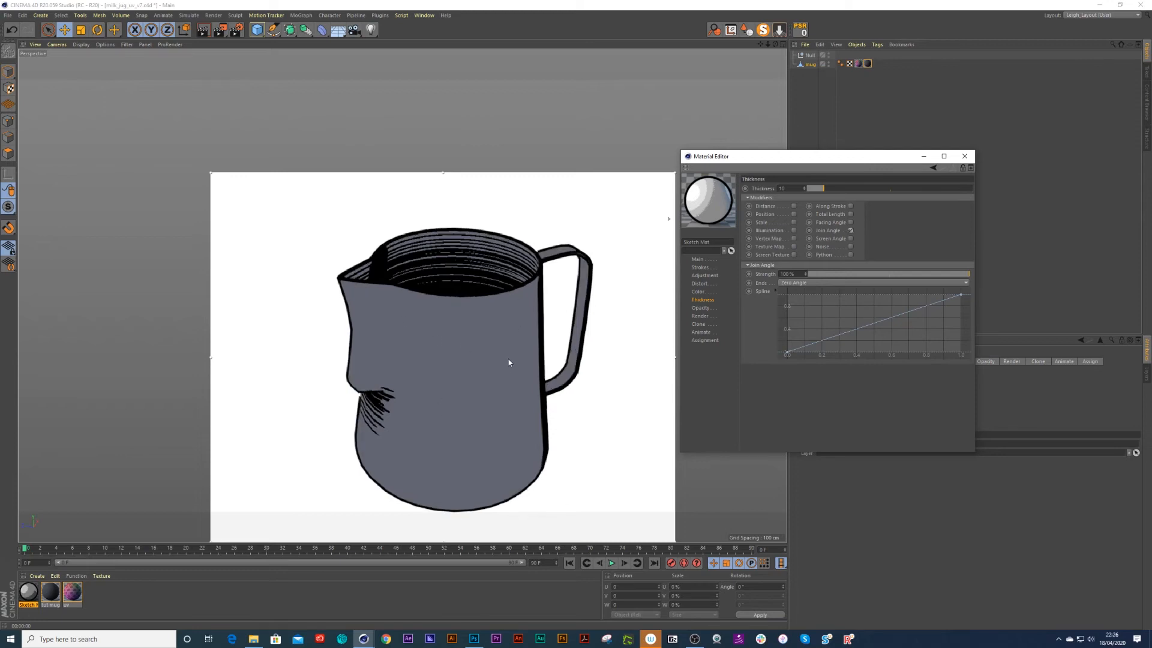
left_click(850, 247)
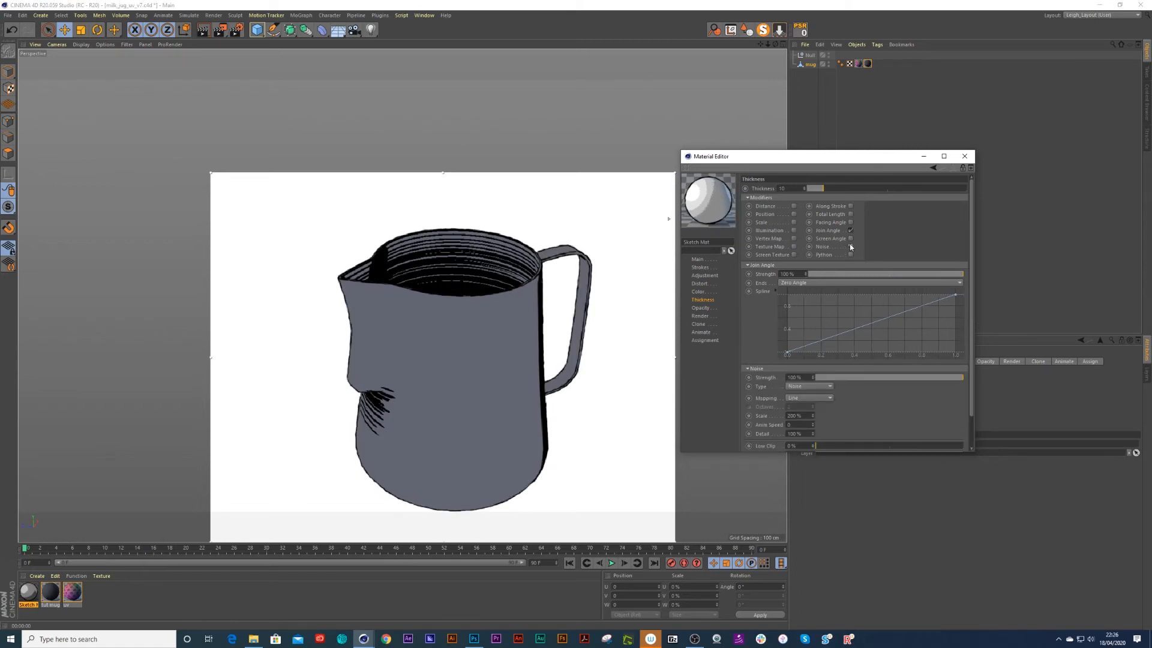
left_click_drag(829, 186, 845, 191)
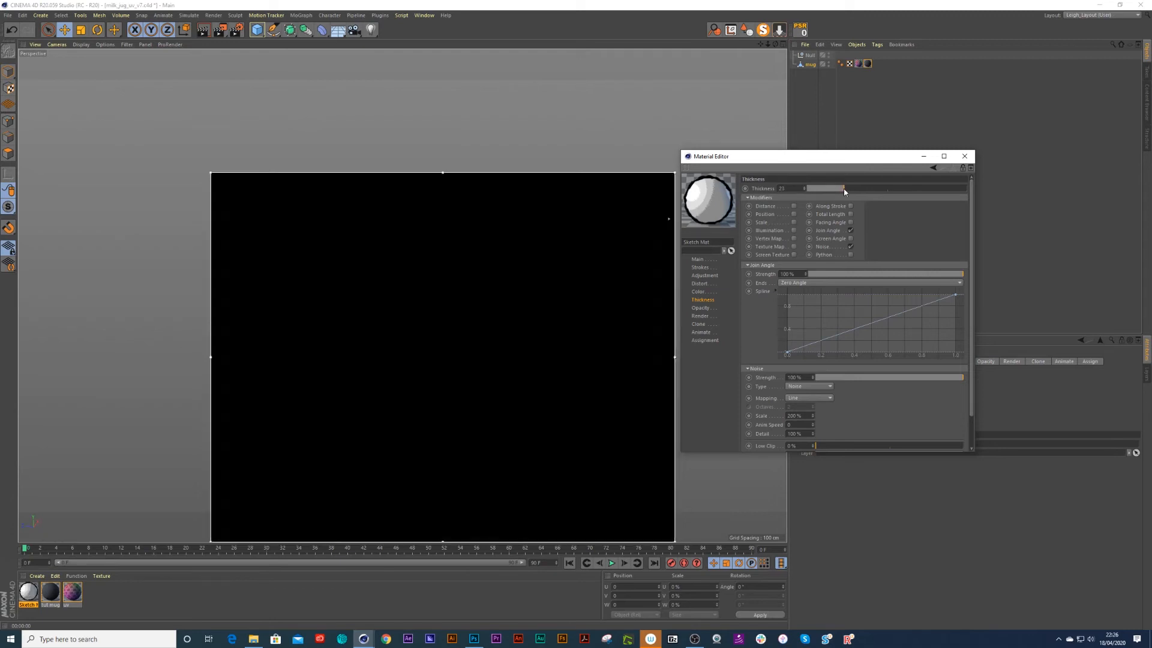
left_click_drag(843, 190, 838, 190)
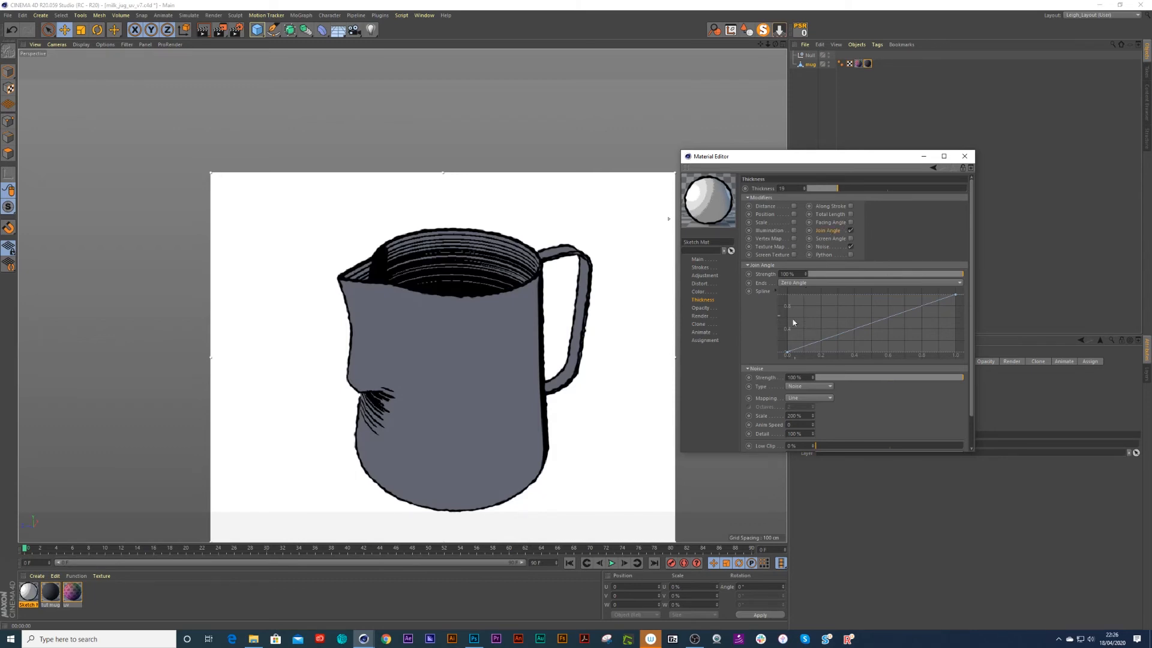
Step: Raise the start point of the Join Angle spline to roughly a quarter of the graph's height
left_click_drag(787, 352, 786, 327)
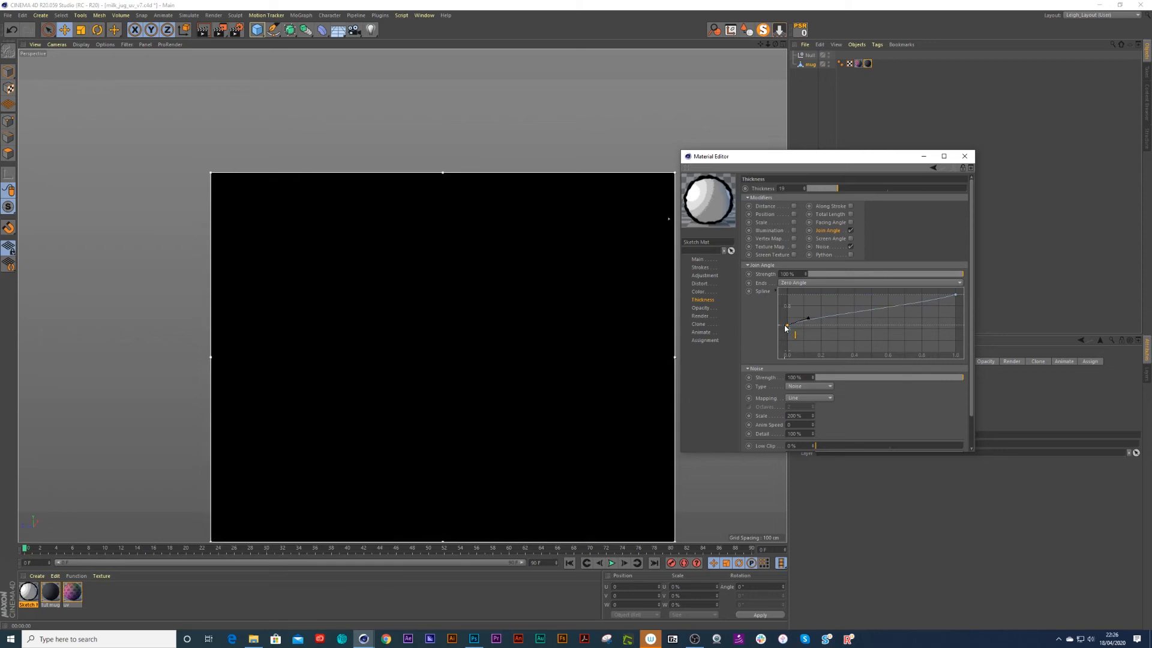
mouse_move(784, 328)
left_mouse_down()
mouse_move(791, 358)
mouse_move(787, 336)
left_mouse_up()
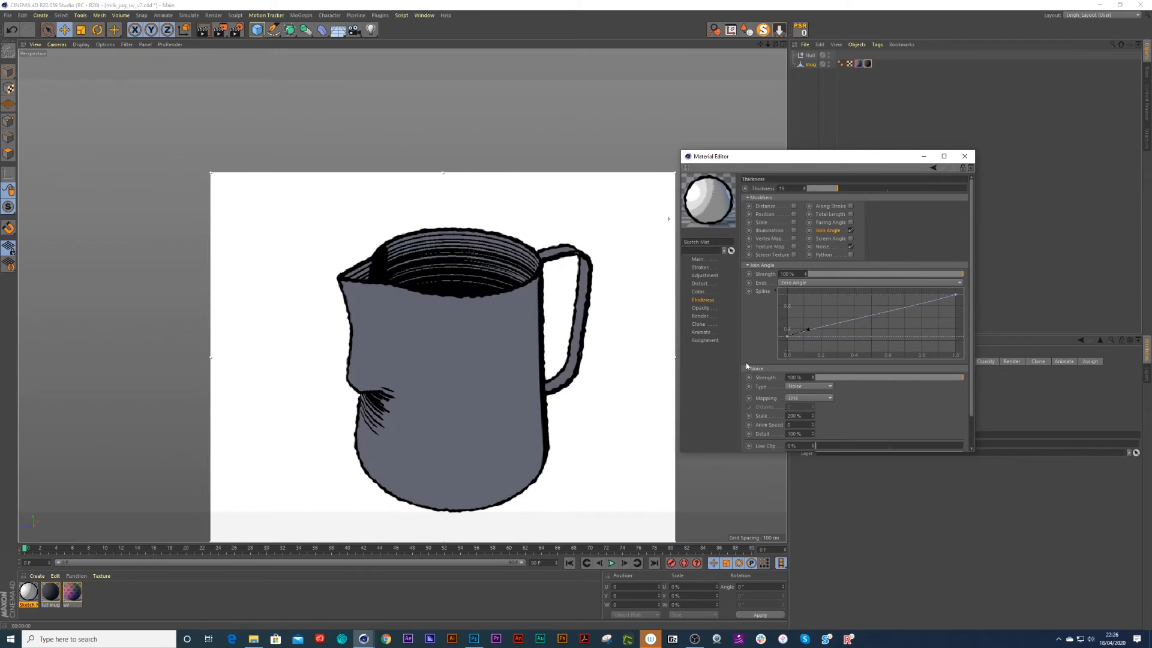
Step: Raise the start point of the Join Angle thickness spline to about 0.4
left_click_drag(787, 336, 783, 300)
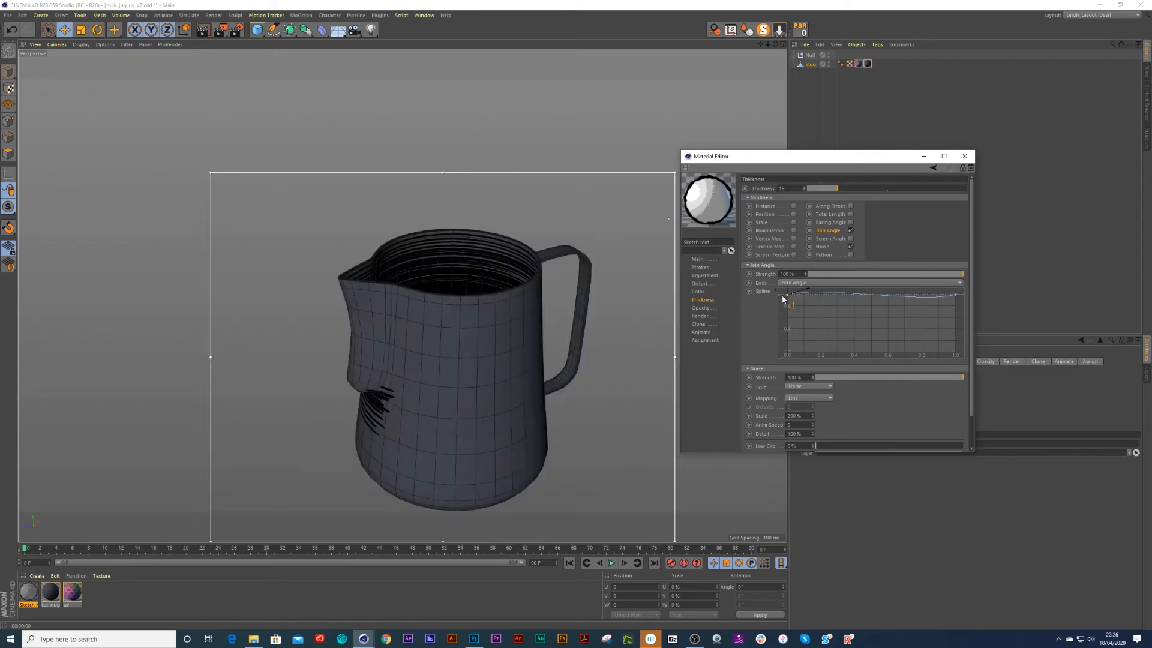
key("ctrl+z")
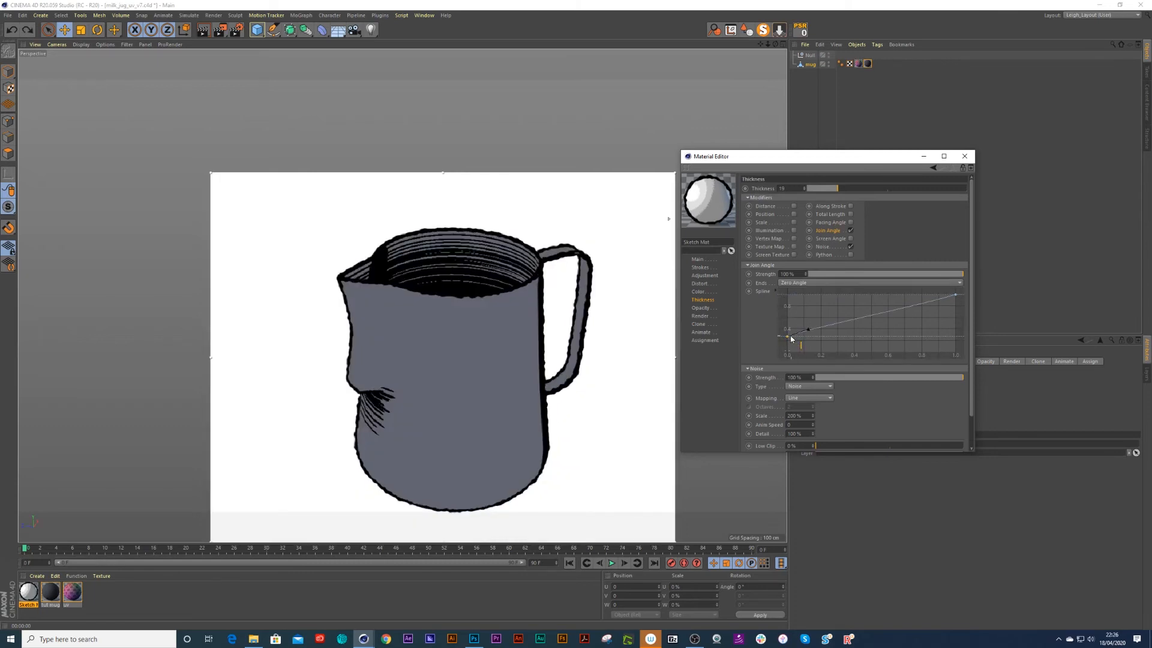
left_click_drag(788, 339, 813, 324)
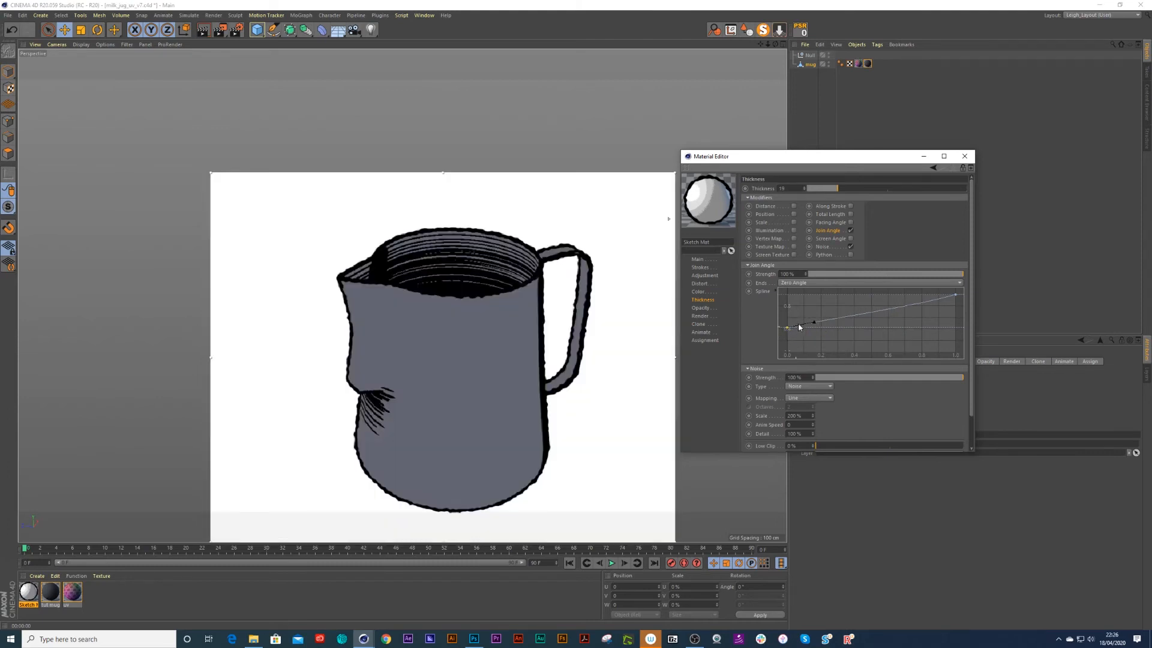
Step: Raise the scale of the Noise thickness modifier on Sketch Mat to about 490%
left_click(826, 250)
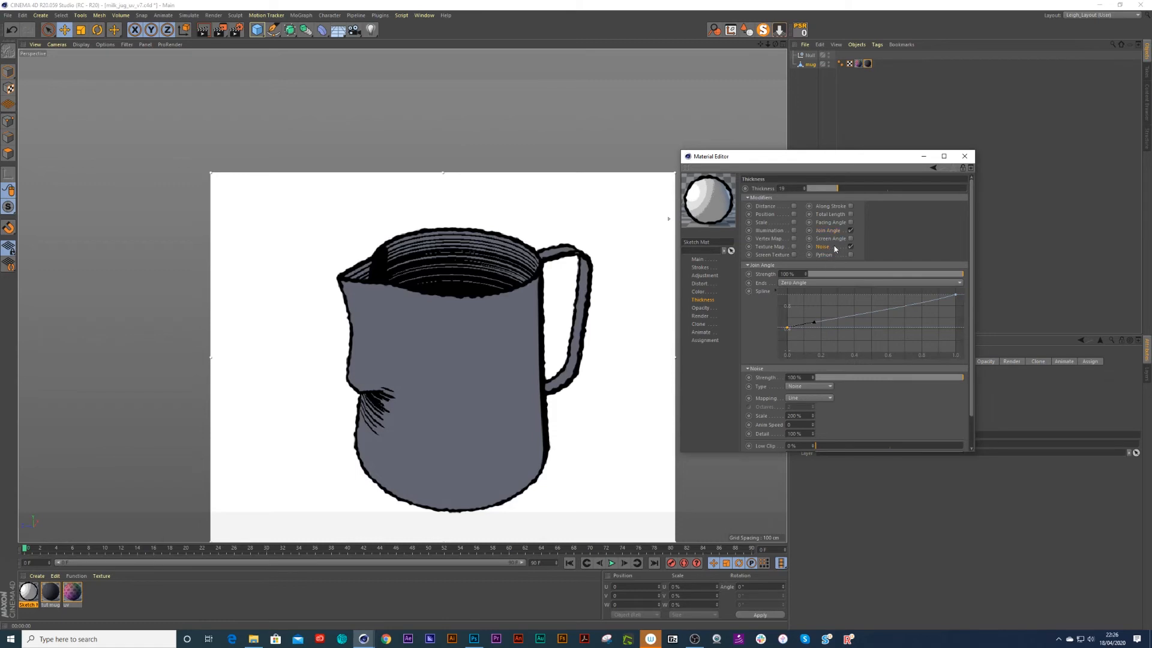
left_click_drag(973, 333, 974, 367)
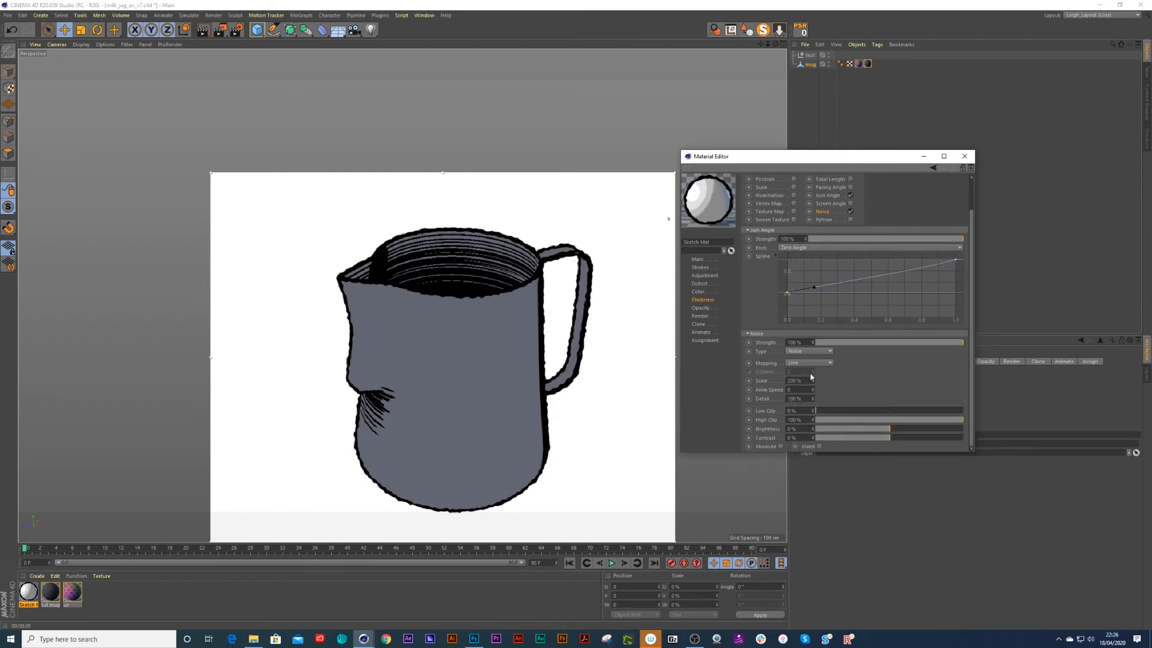
mouse_move(812, 379)
left_mouse_down()
mouse_move(807, 406)
mouse_move(815, 381)
left_mouse_up()
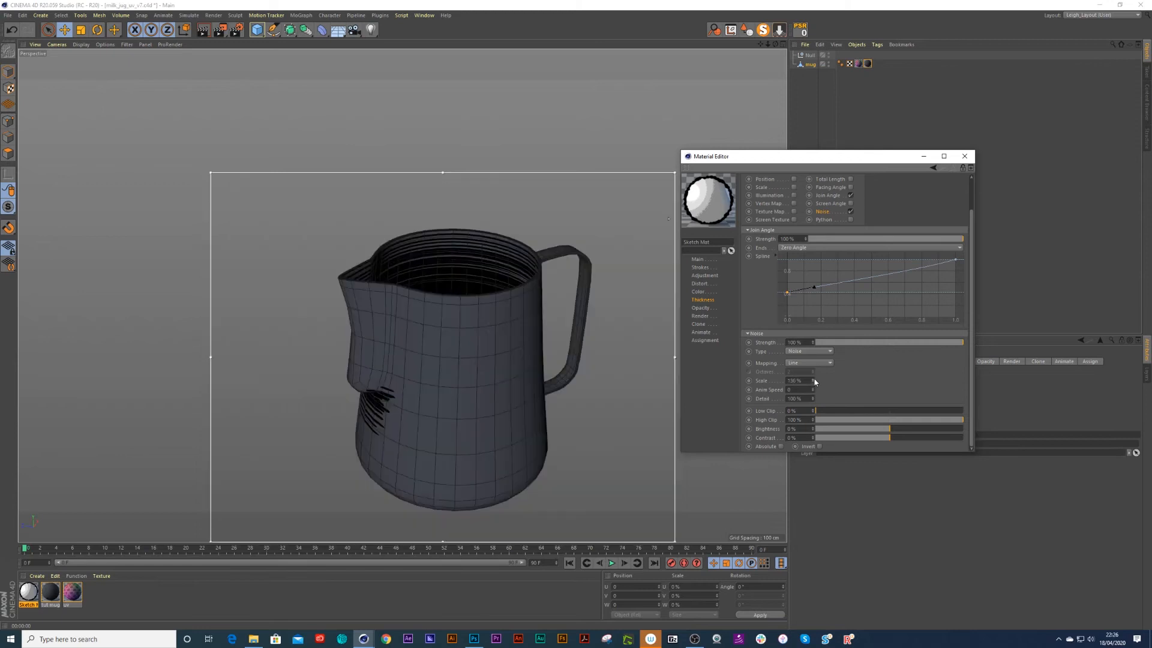
left_click_drag(813, 299, 812, 291)
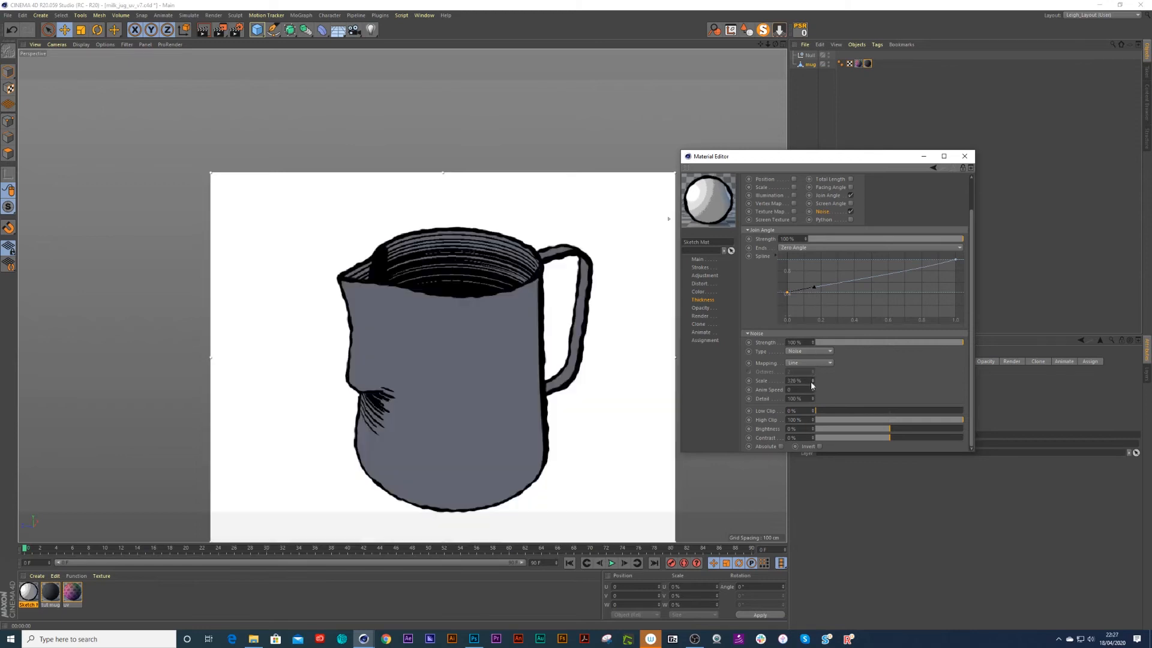
left_click_drag(813, 380, 812, 304)
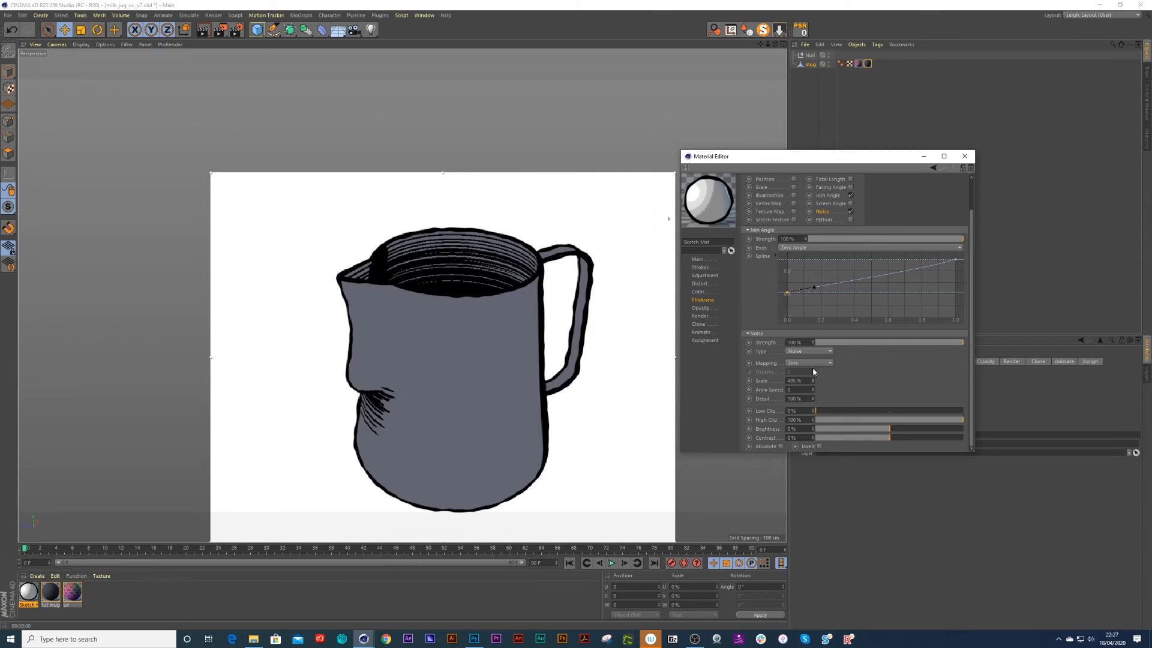
Step: Enable Curve Stroke in Sketch Mat's distortion settings
left_click(699, 284)
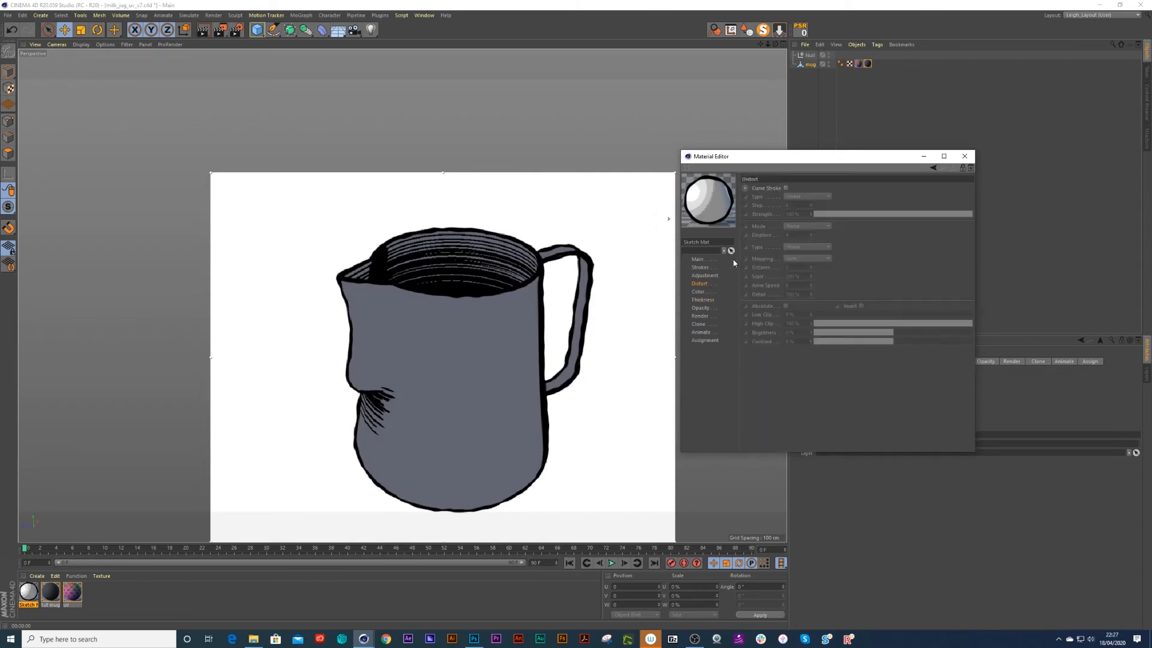
left_click(786, 188)
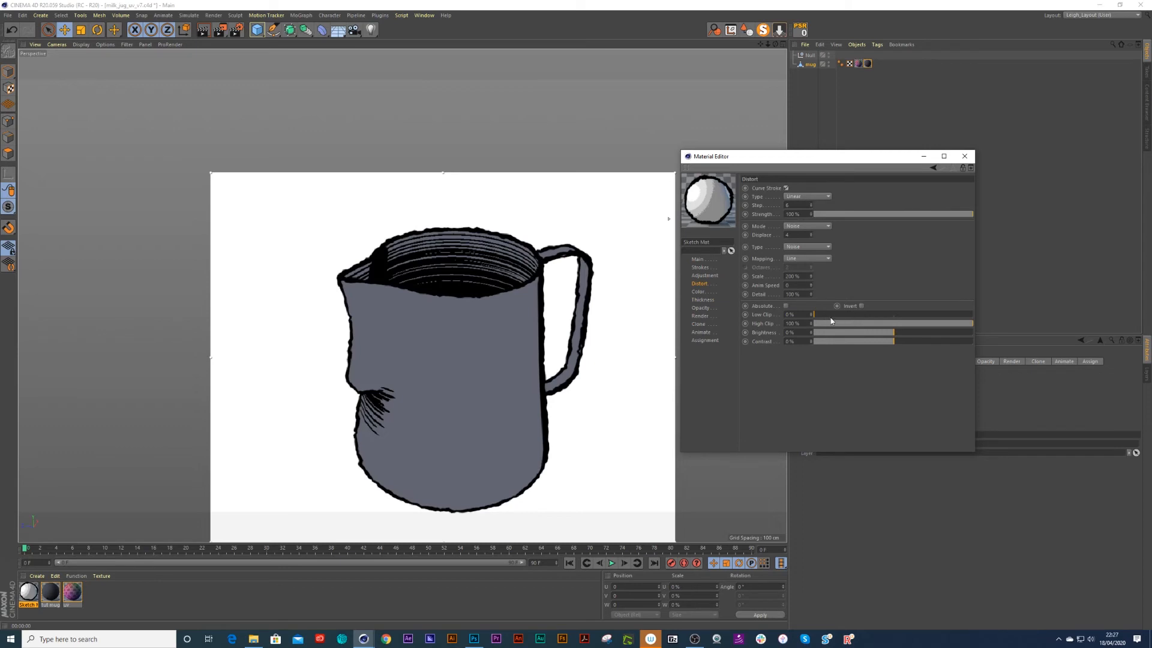
Step: Try different Low Clip, High Clip and Brightness values for the stroke distortion, undoing each change
left_click_drag(815, 315, 881, 317)
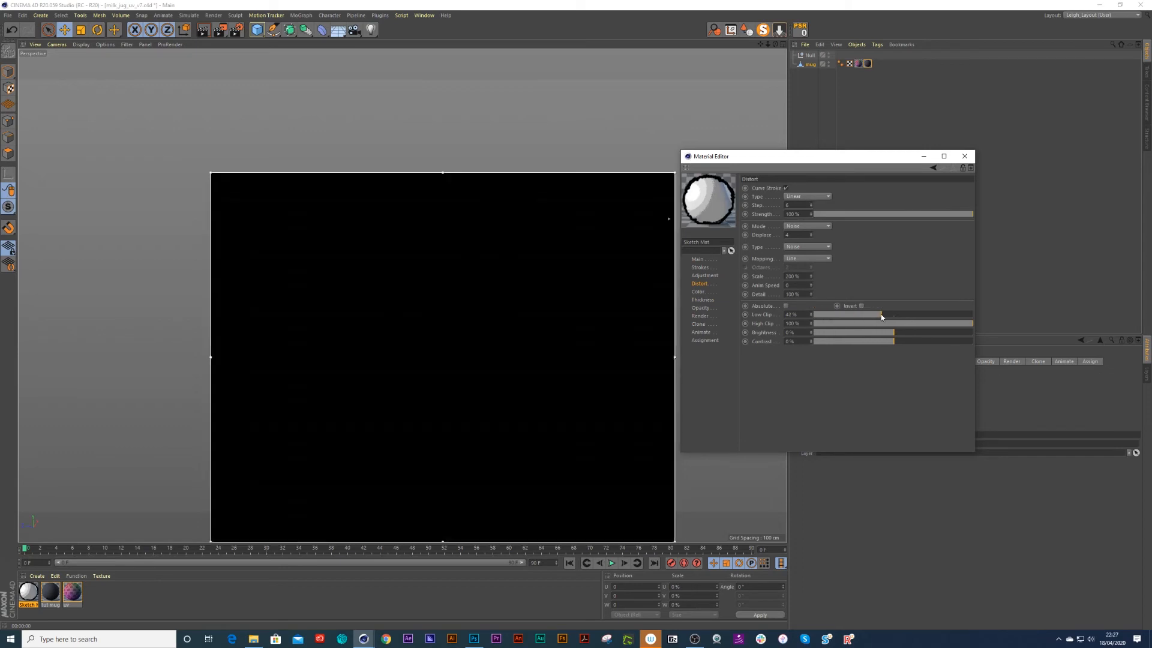
key("ctrl+z")
left_click_drag(888, 323, 866, 325)
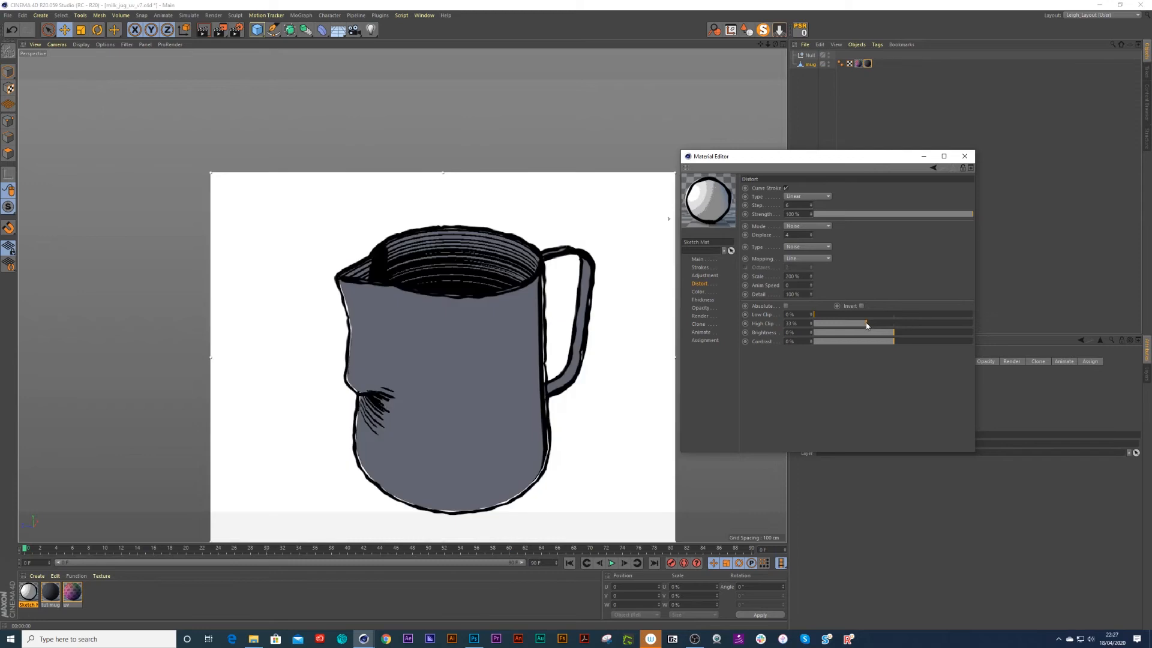
key("ctrl+z")
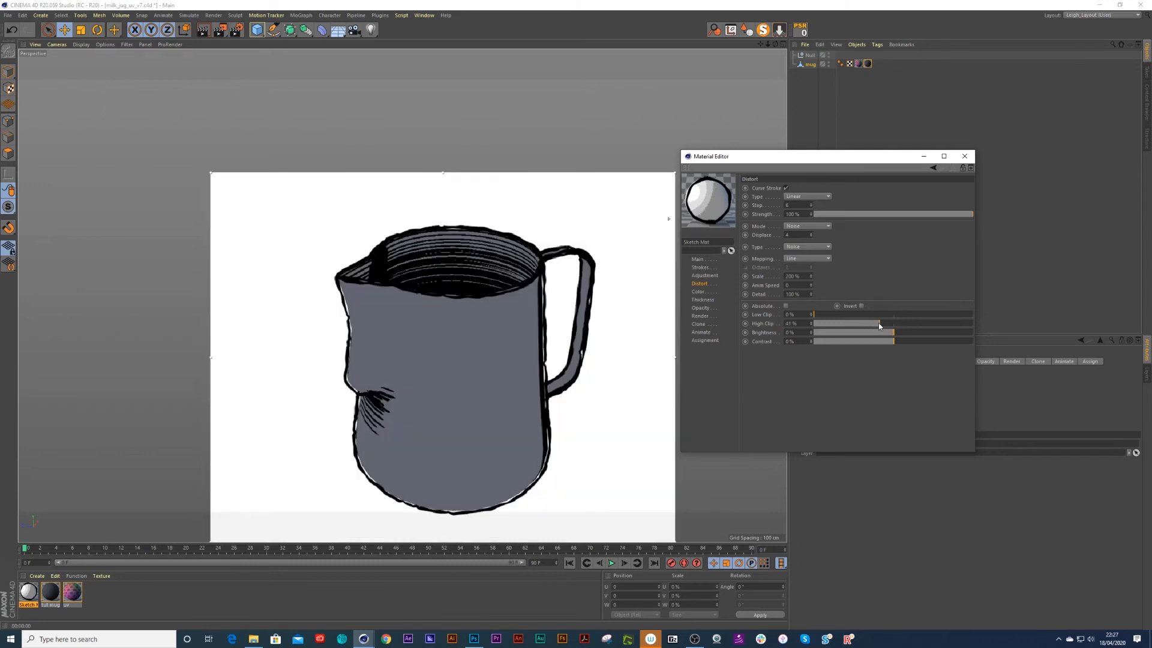
left_click(947, 323)
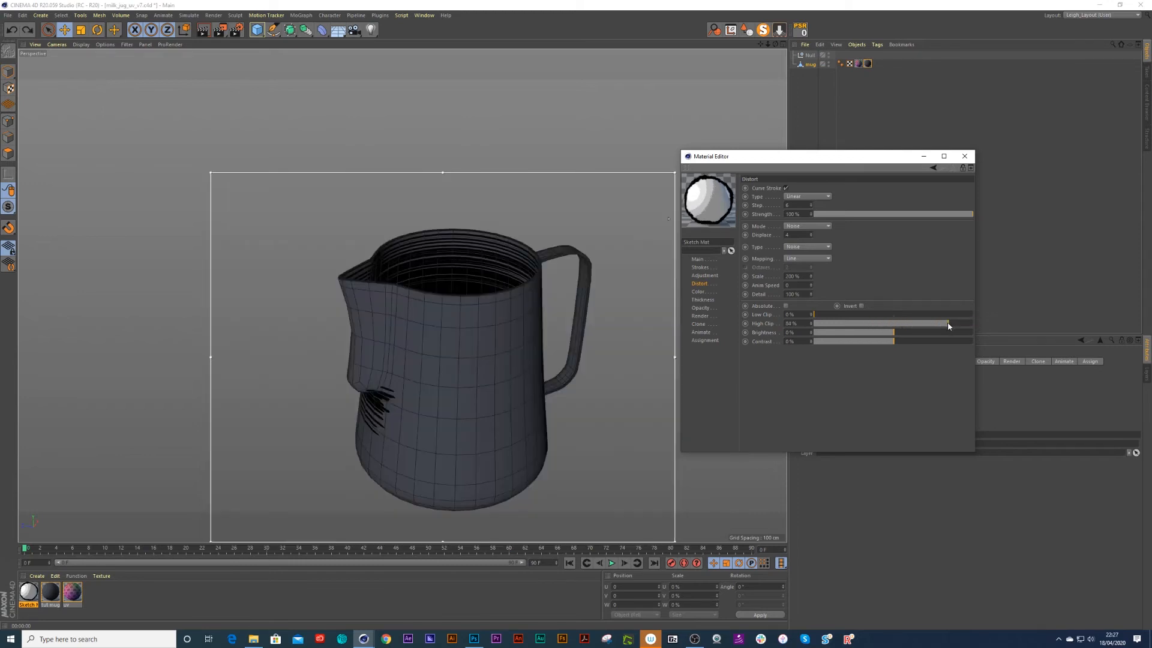
key("ctrl+z")
left_click_drag(897, 333, 931, 333)
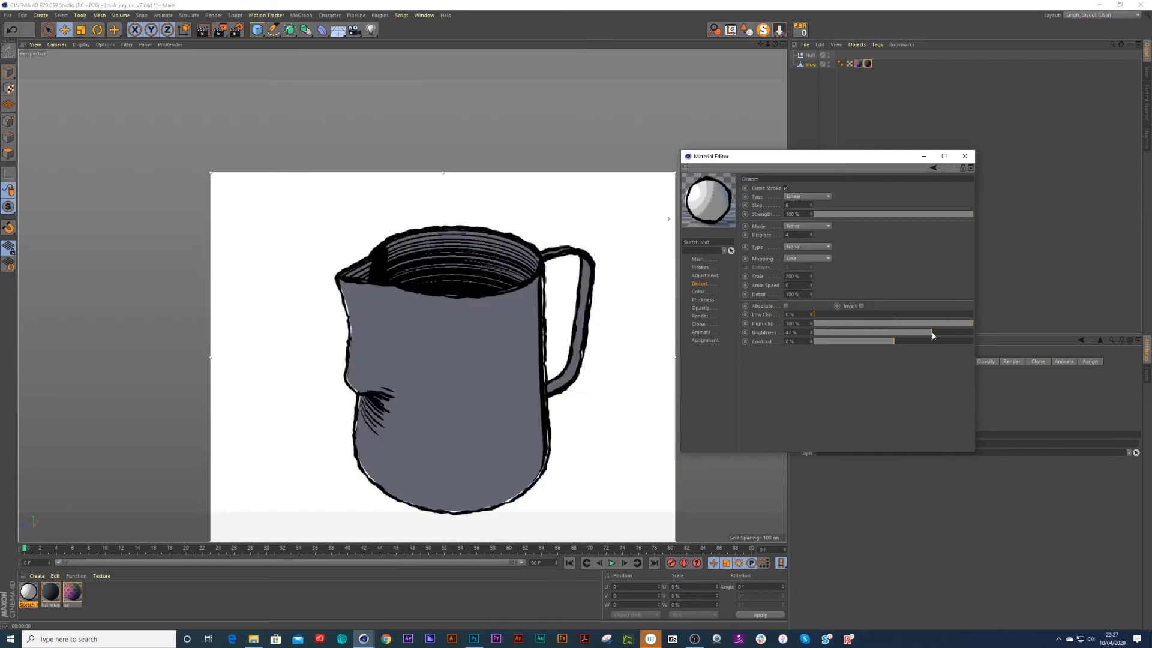
key("ctrl+z")
Step: Lower the stroke distortion's contrast to about -52% and close the material's settings
left_click_drag(894, 341, 876, 345)
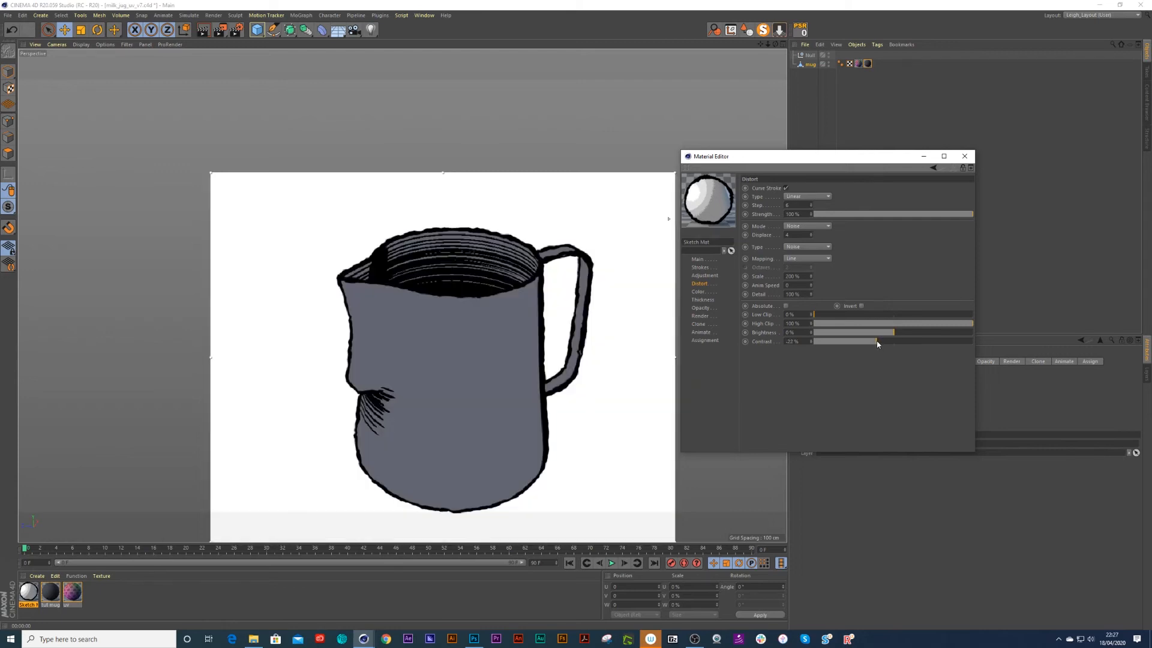
left_click_drag(876, 340, 856, 344)
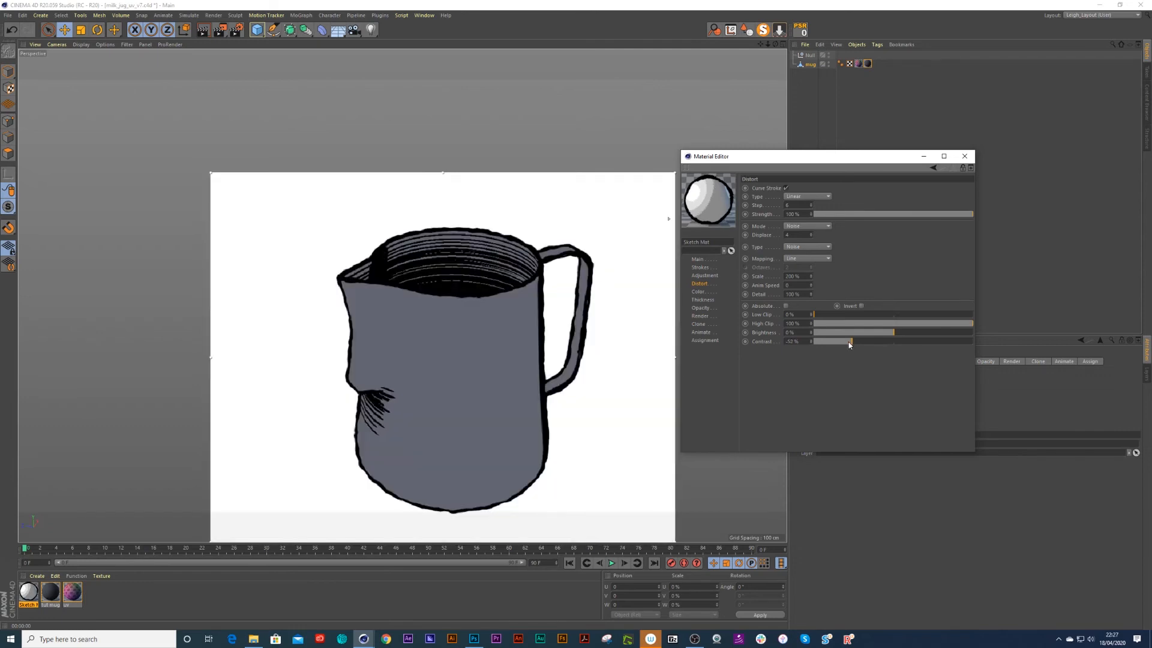
left_click_drag(849, 344, 843, 358)
left_click(965, 157)
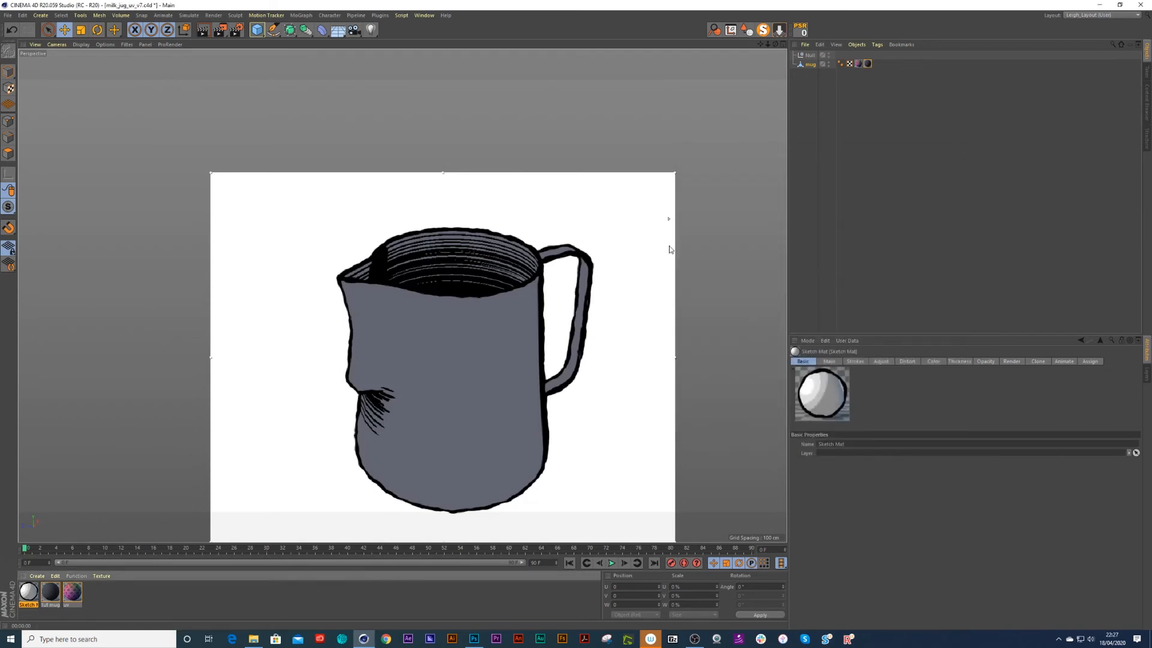
Step: Inspect the jug's rendered outlines from slightly different angles and save the scene
mouse_move(491, 351)
left_mouse_down()
mouse_move(479, 378)
mouse_move(391, 356)
left_mouse_up()
key("ctrl+r")
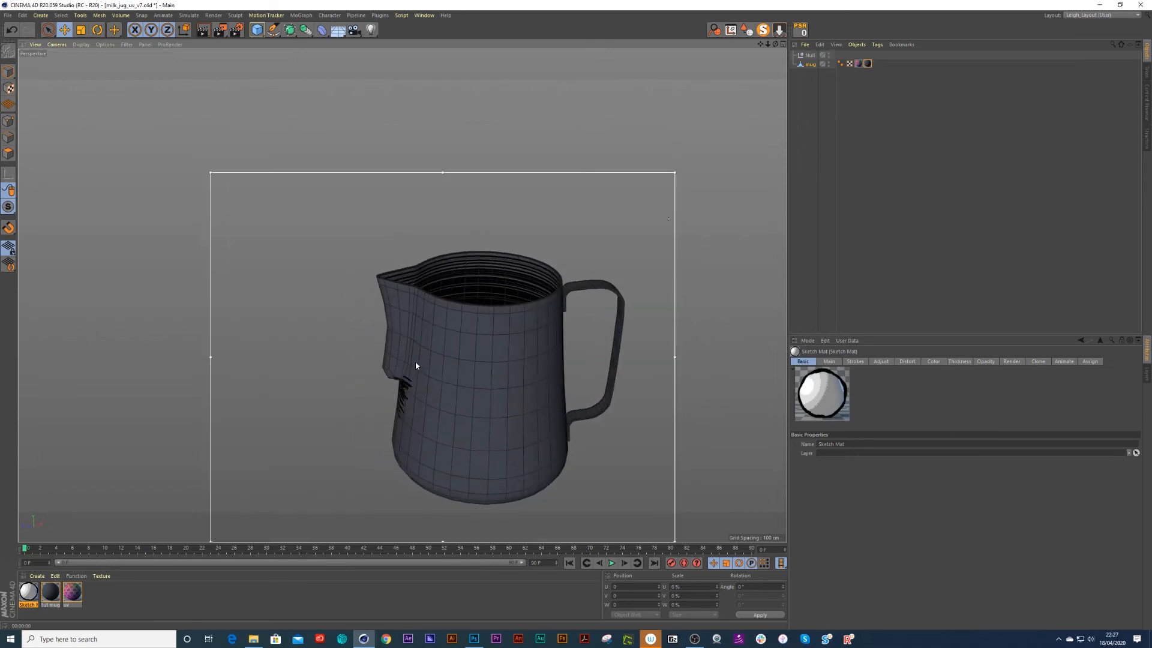
key("ctrl+r")
mouse_move(472, 352)
left_mouse_down()
mouse_move(489, 362)
mouse_move(453, 335)
left_mouse_up()
key("ctrl+r")
key("ctrl+s")
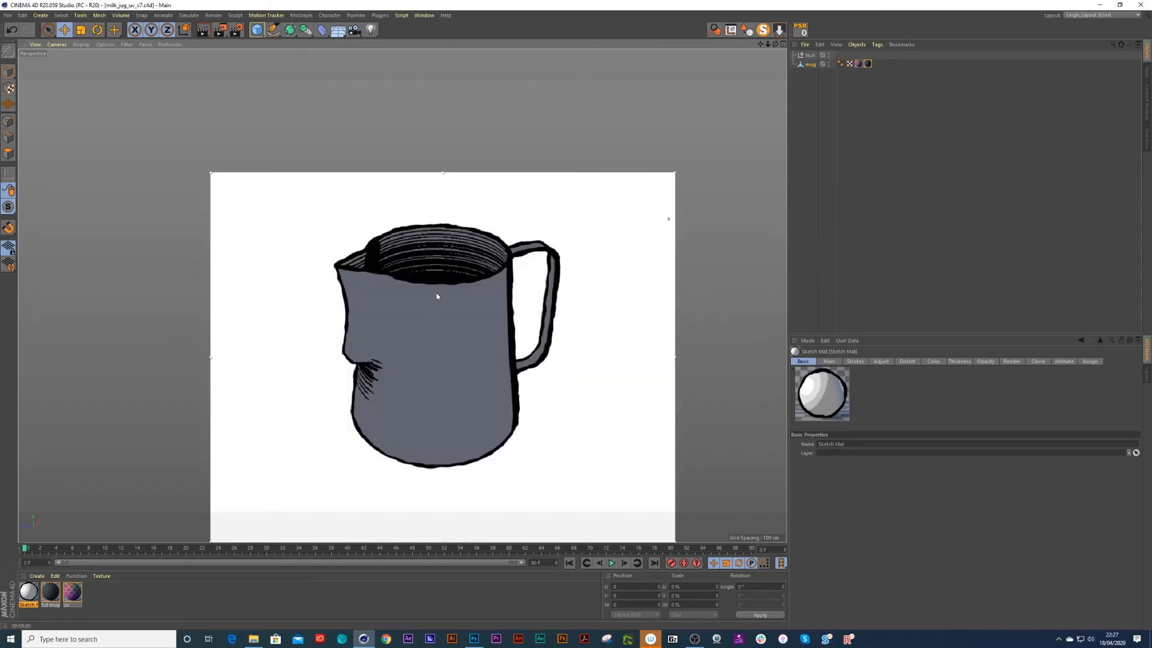
Step: Add a Floor object to the scene and apply a new standard material to it
left_click(338, 35)
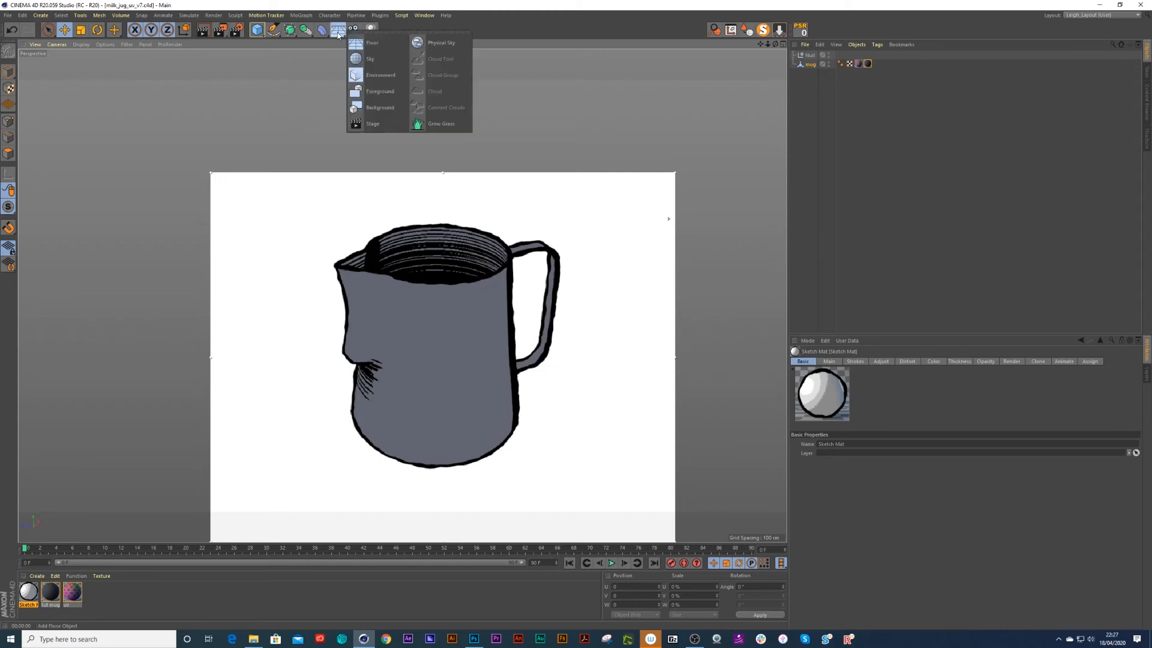
left_click(358, 51)
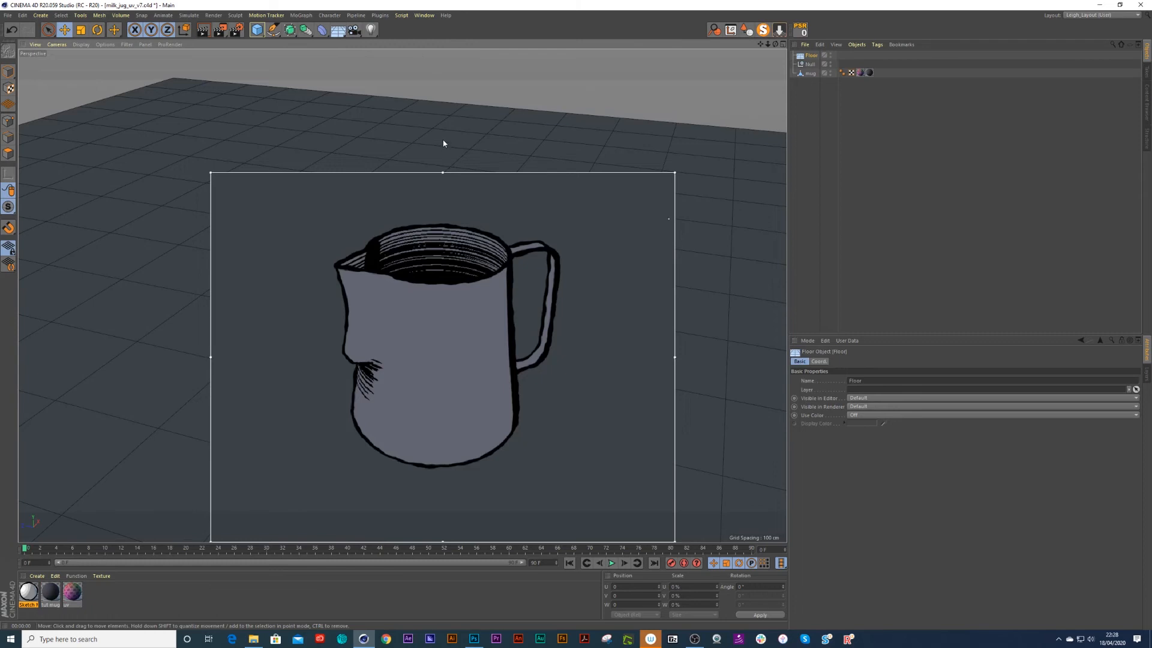
left_click(37, 576)
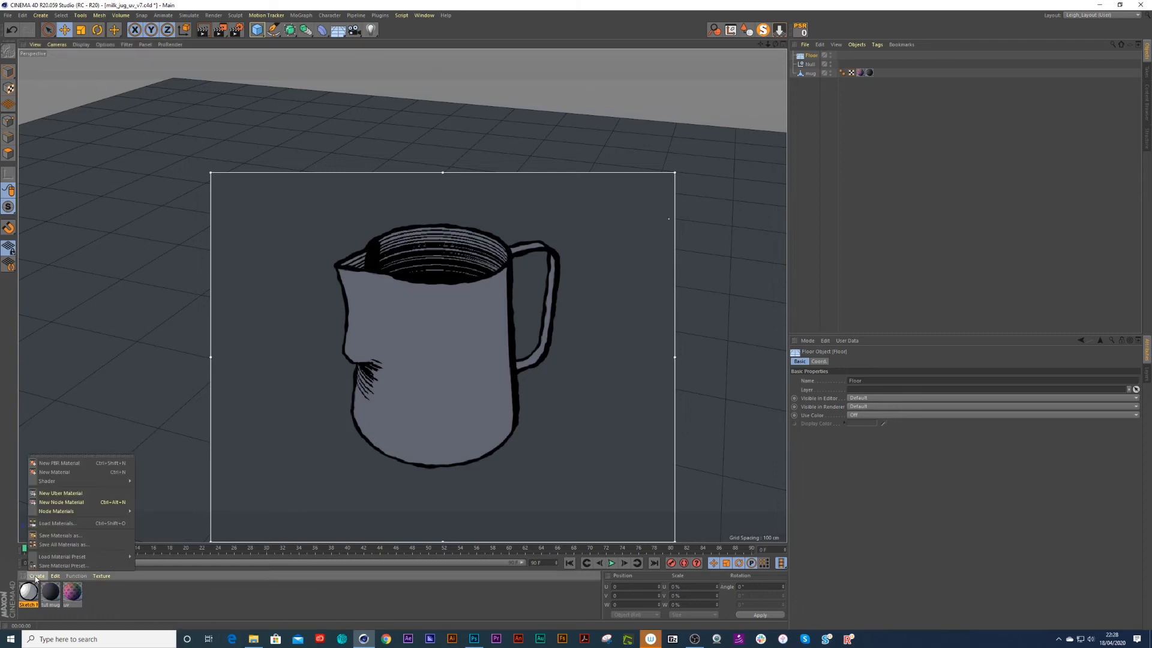
left_click(49, 472)
left_click_drag(170, 484, 180, 447)
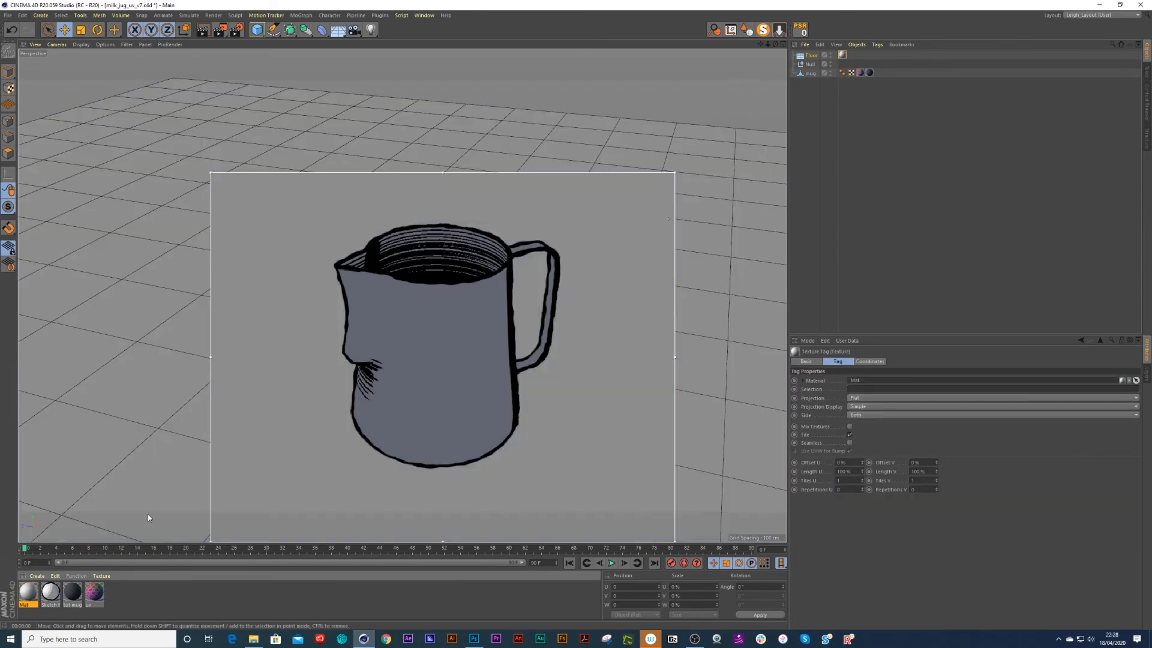
Step: Turn off the floor material's reflectance and set its color to pure white (FFFFFF)
double_click(30, 593)
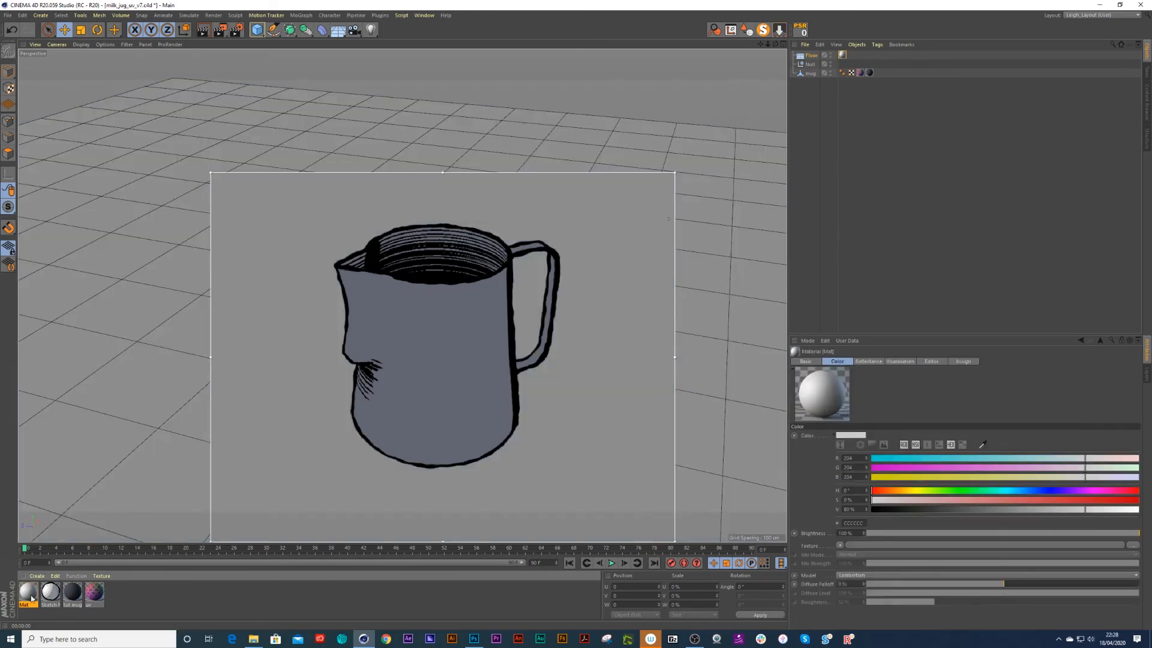
left_click(182, 189)
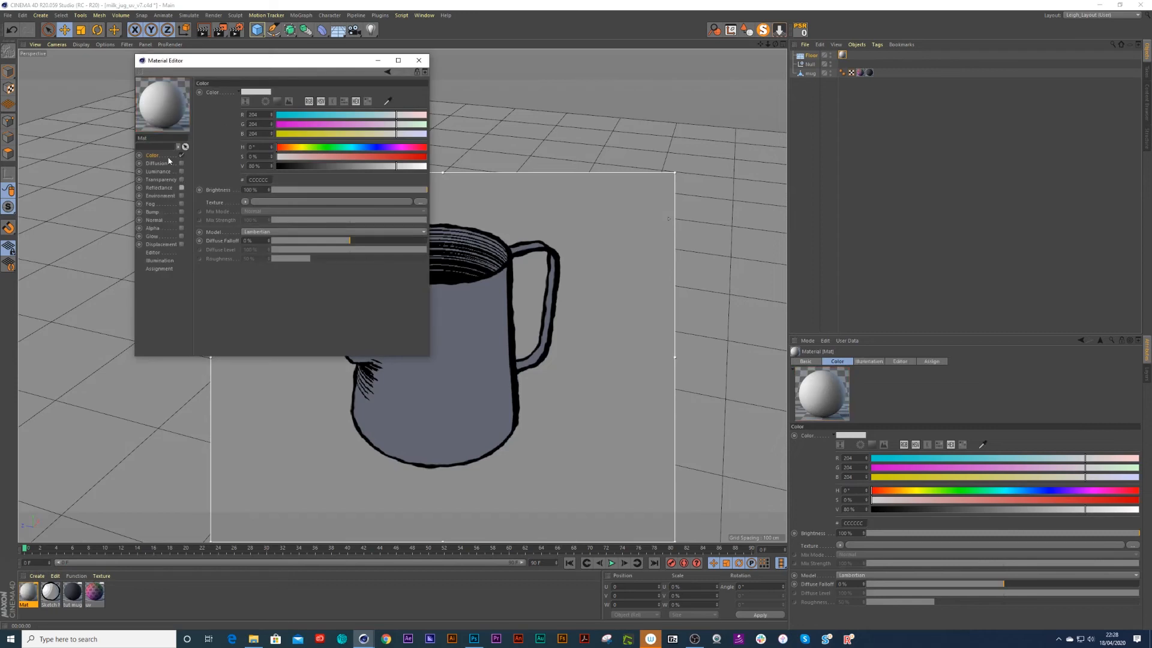
left_click(247, 103)
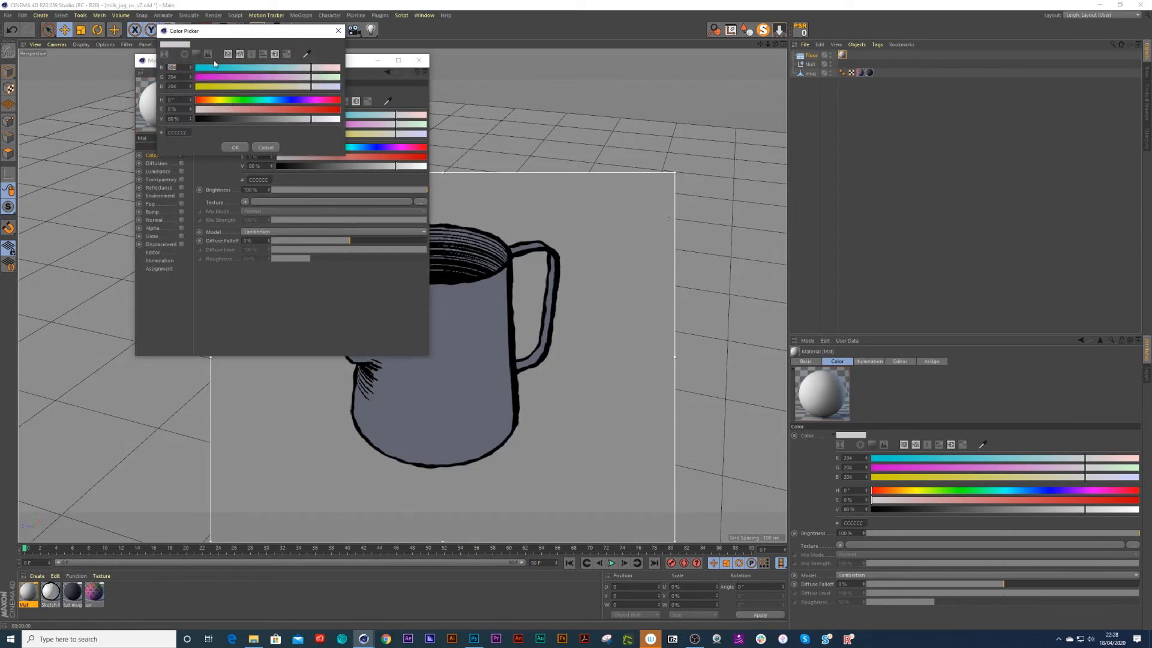
left_click(200, 58)
left_click_drag(253, 217, 340, 217)
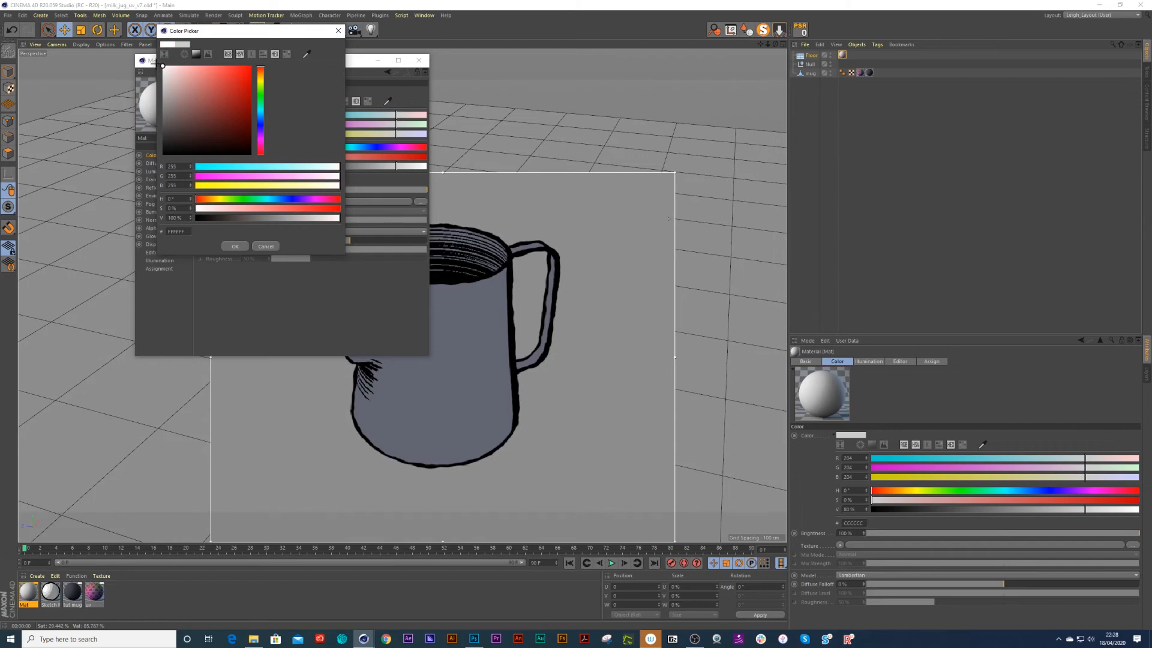
left_click(242, 248)
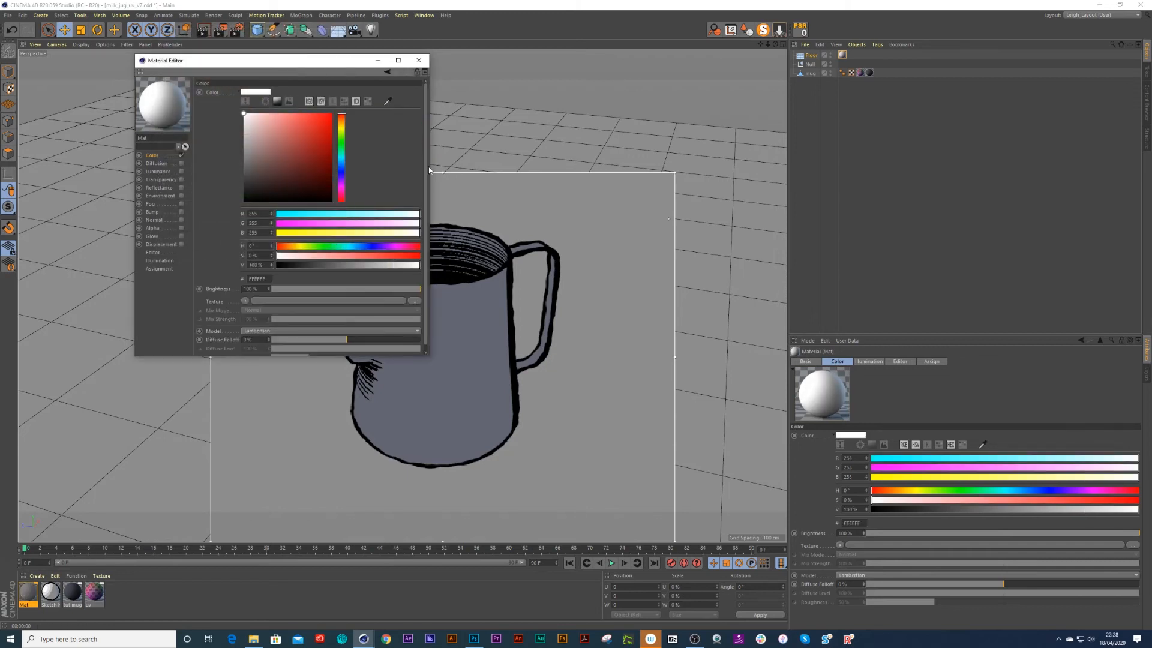
left_click(419, 60)
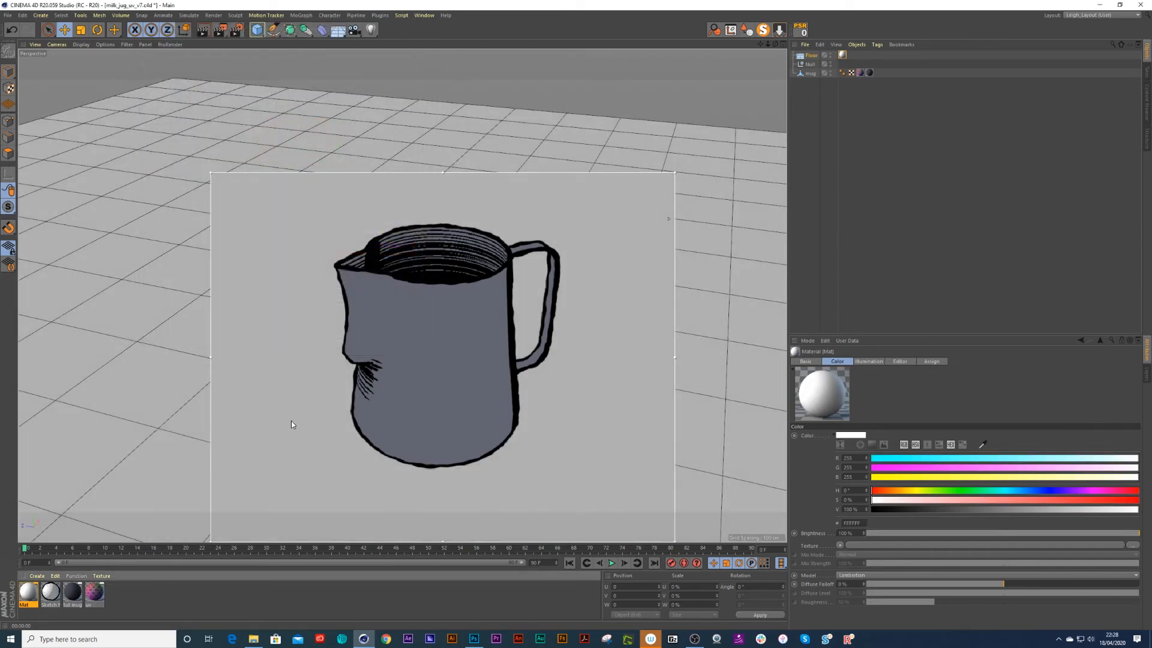
Step: Add a light with Ambient Illumination enabled and name it "amb light"
left_click_drag(370, 29, 401, 44)
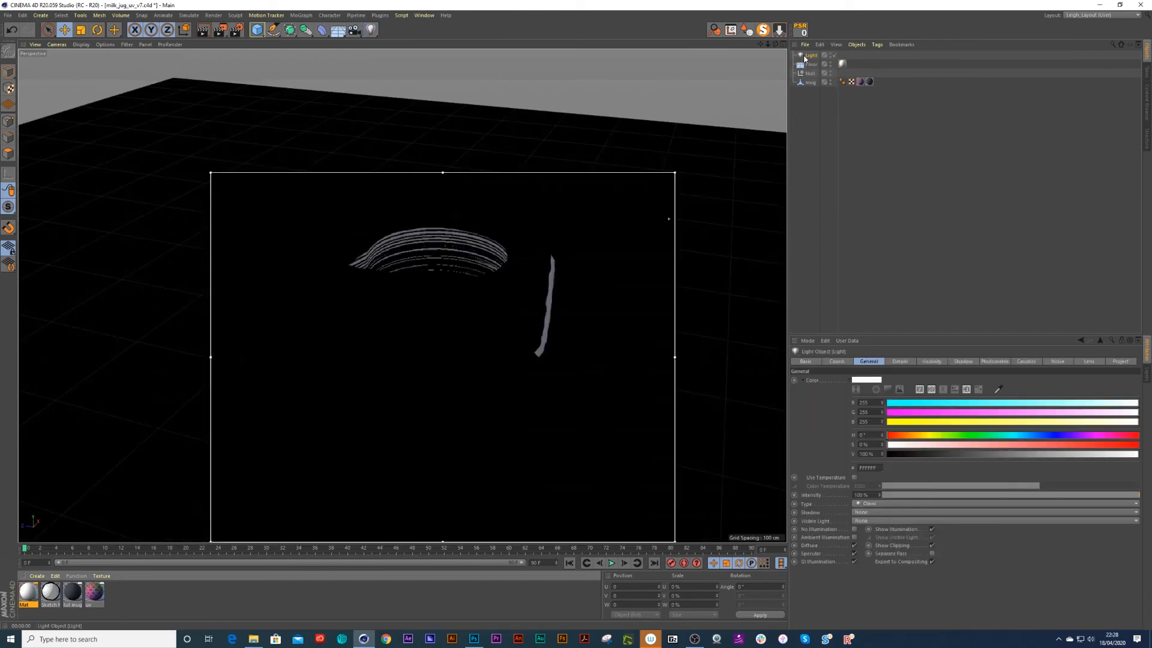
left_click(854, 537)
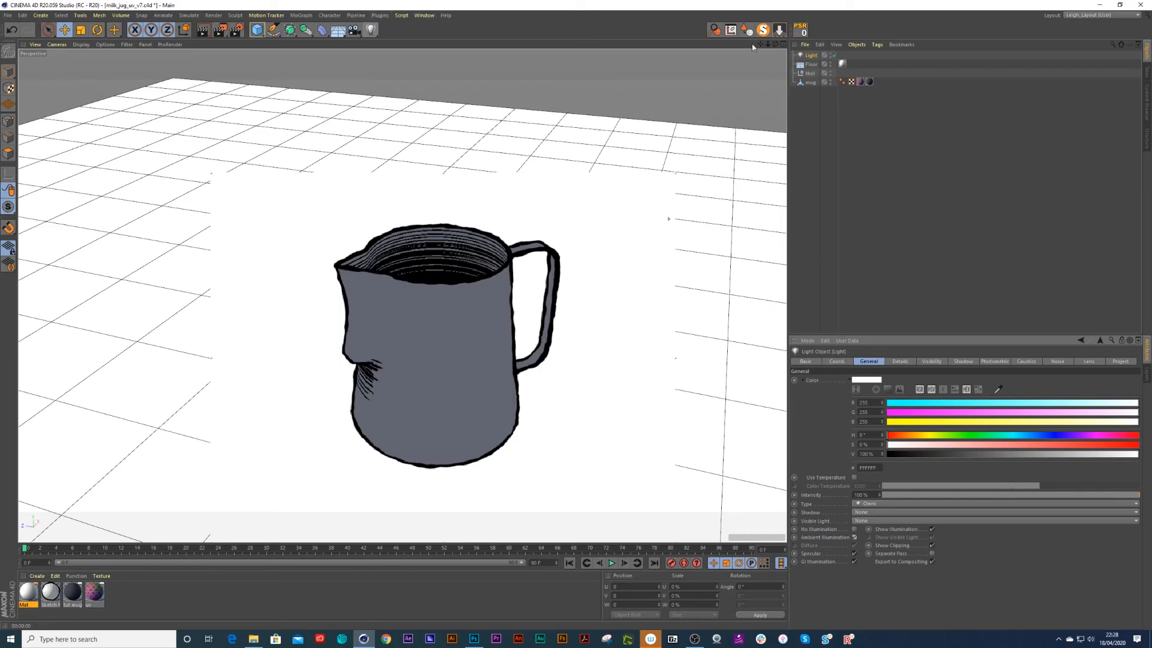
double_click(811, 55)
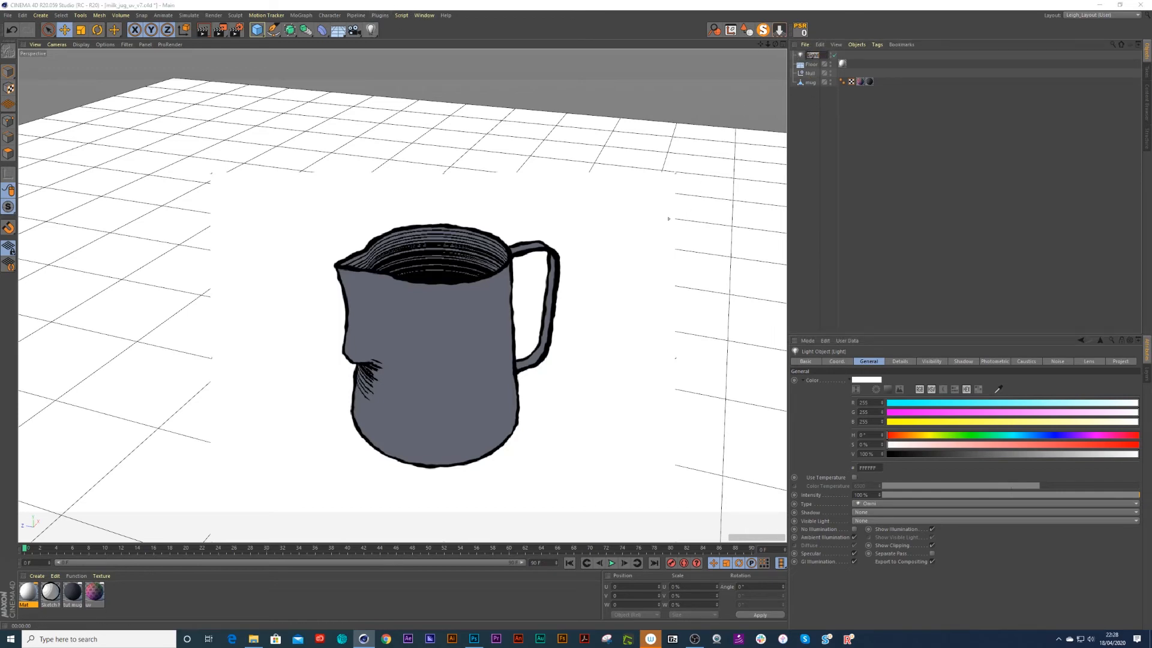
type("amb light")
key("Return")
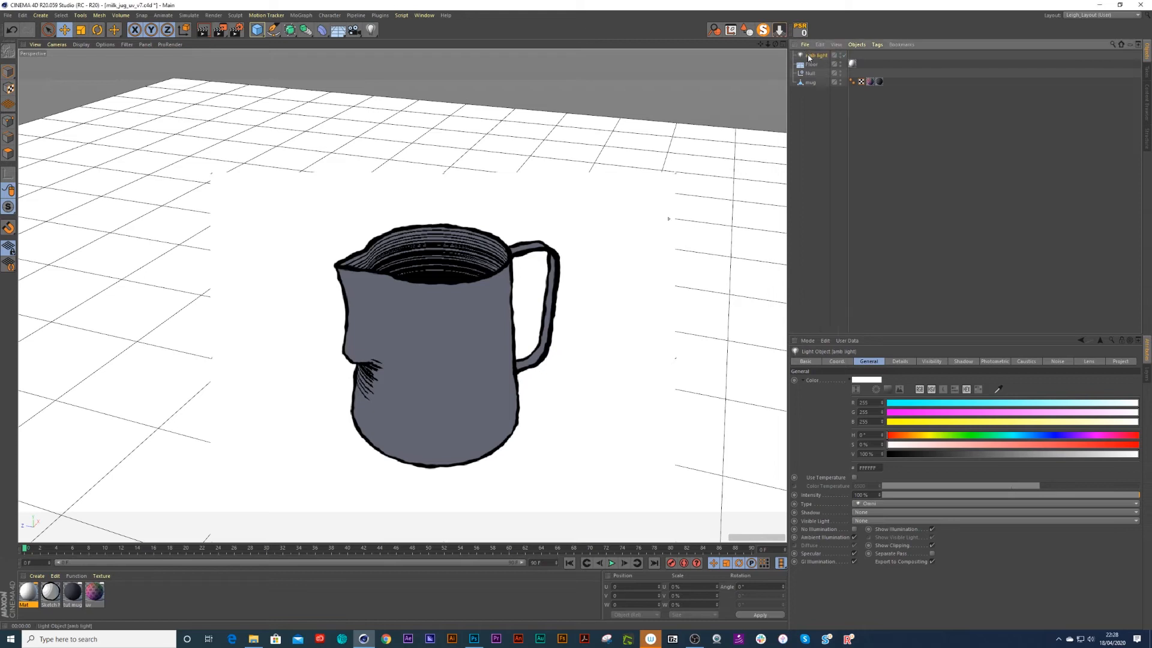
Step: Add an Infinite Light and raise it high above the jug, with the Interactive Render Region turned off
left_click(372, 30)
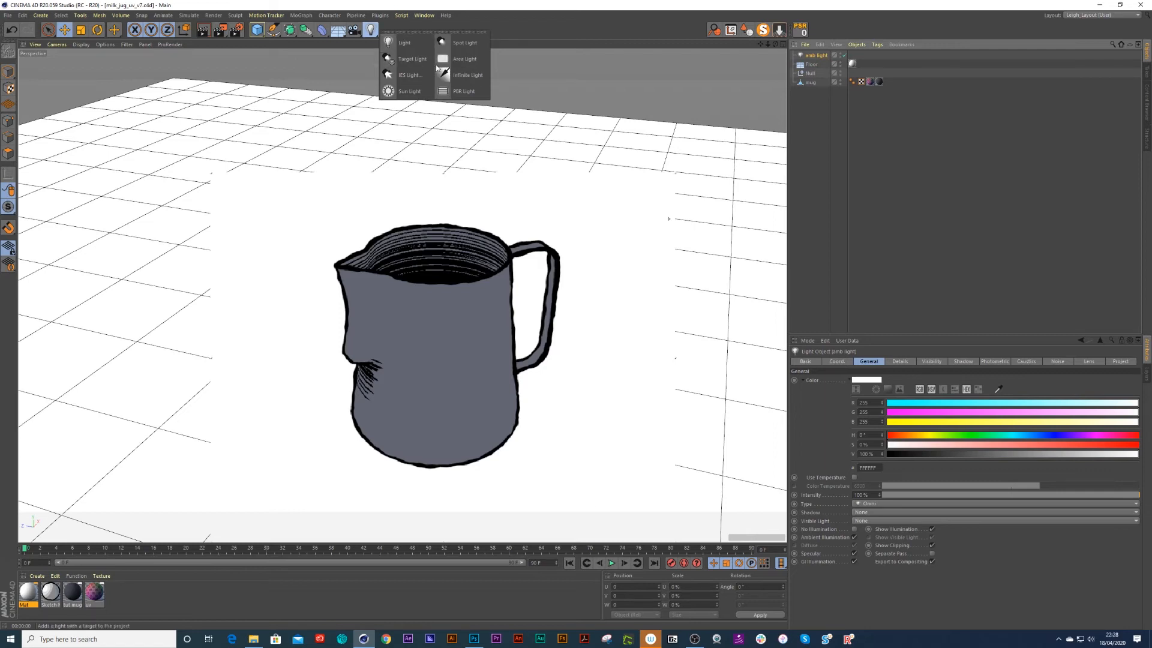
left_click(458, 74)
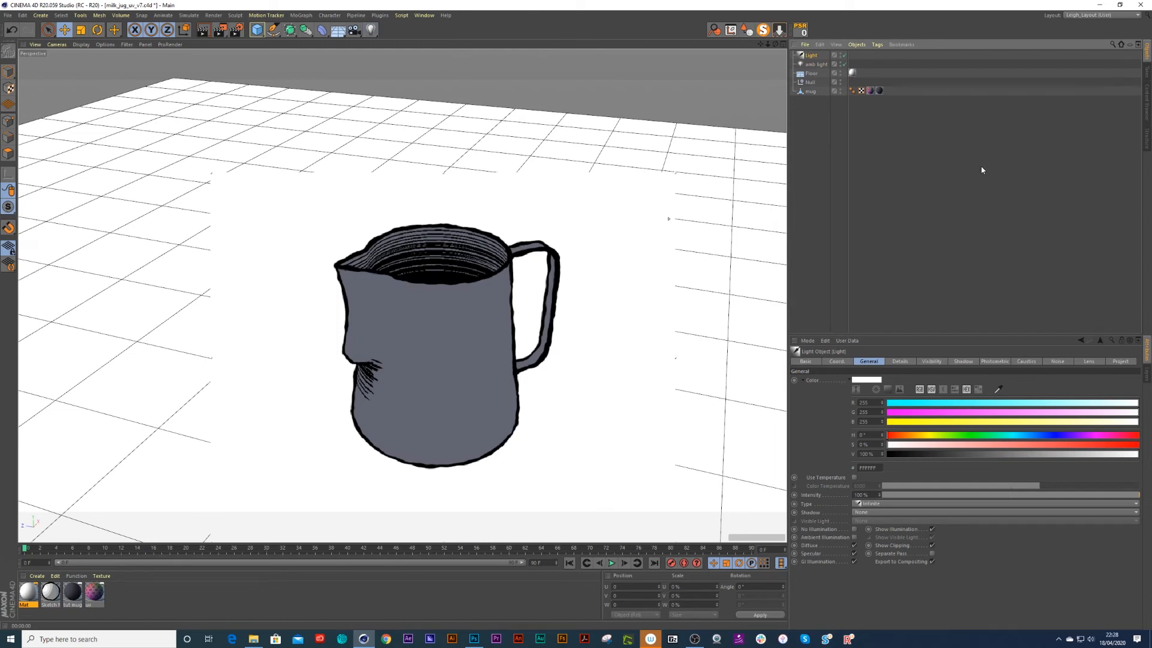
left_click(837, 362)
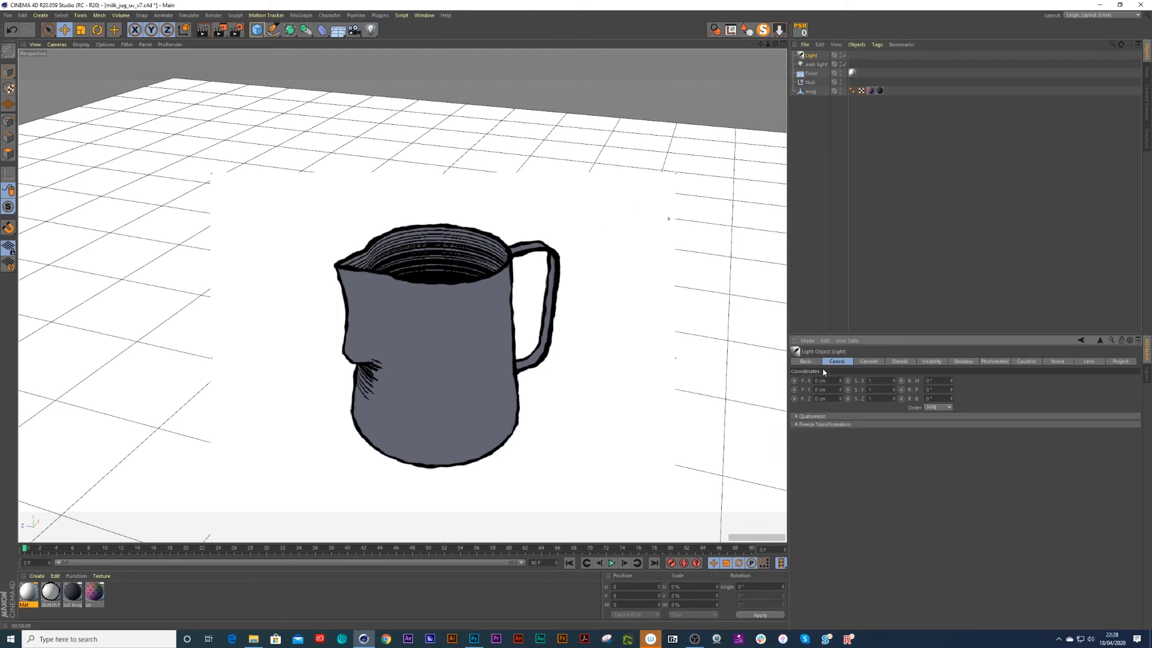
left_click(220, 30)
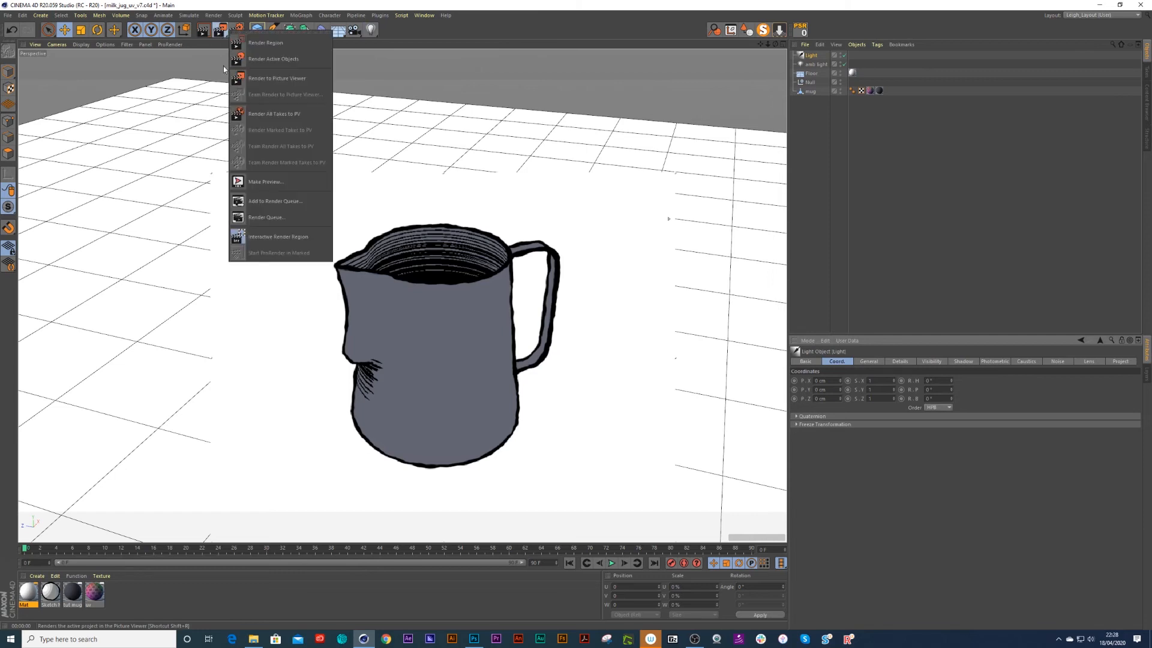
left_click(272, 237)
left_click_drag(419, 230, 373, 261)
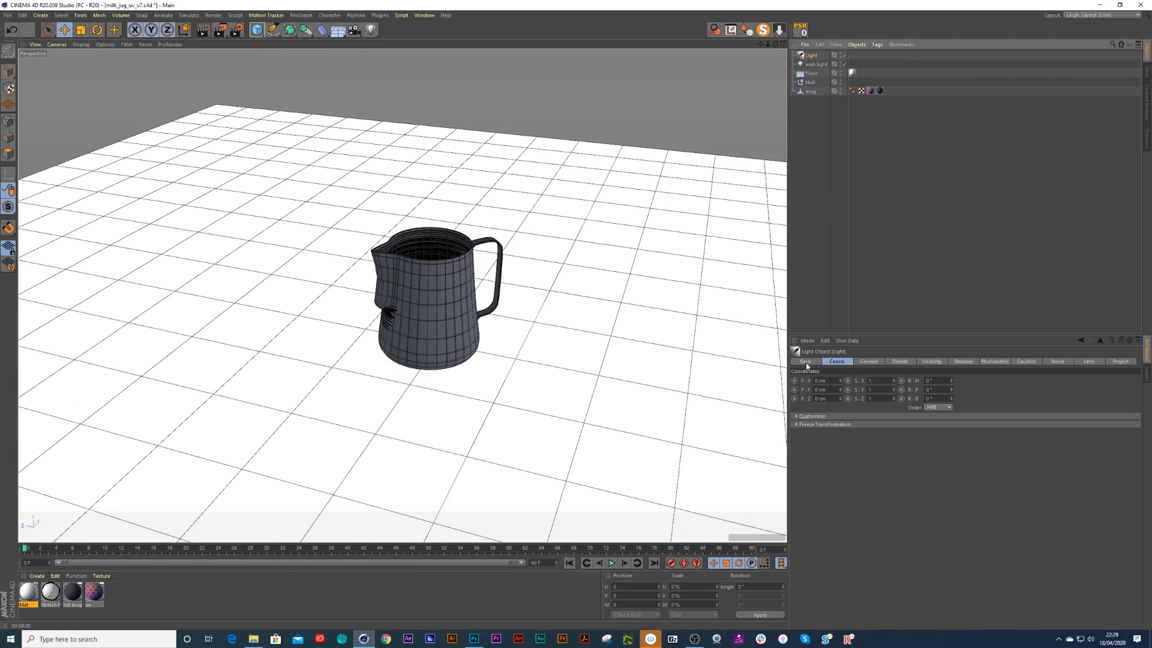
left_click_drag(840, 389, 816, 257)
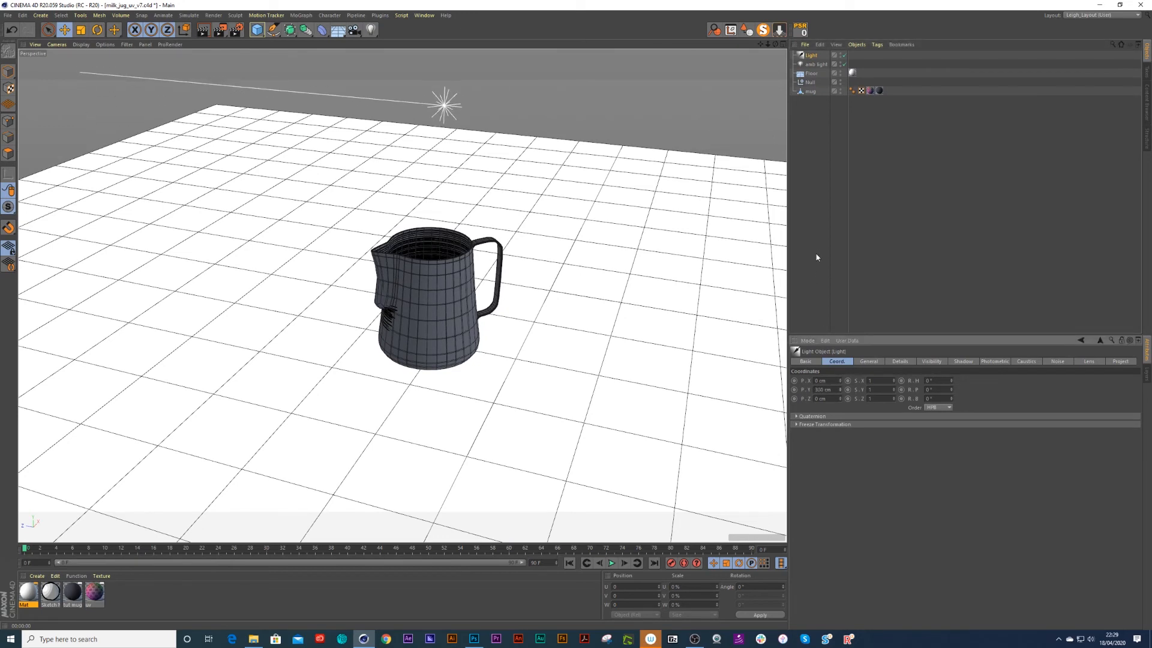
Step: Rotate the infinite light in Model mode to a pitch of about -84.6° so it points down at the jug
key("r")
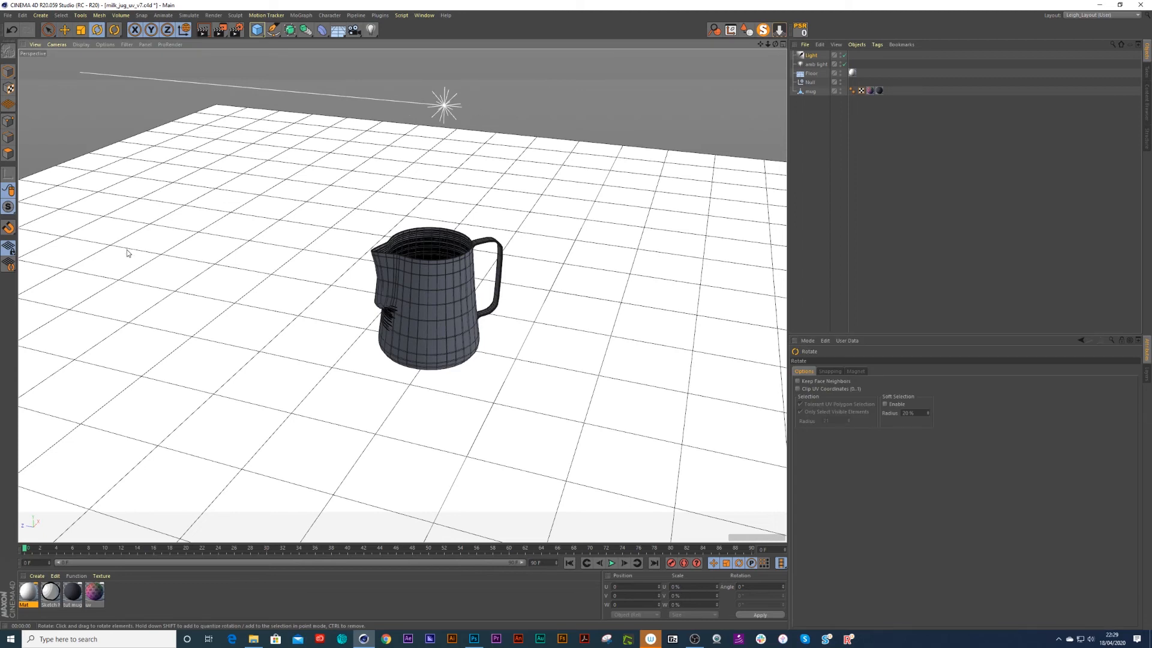
left_click(11, 72)
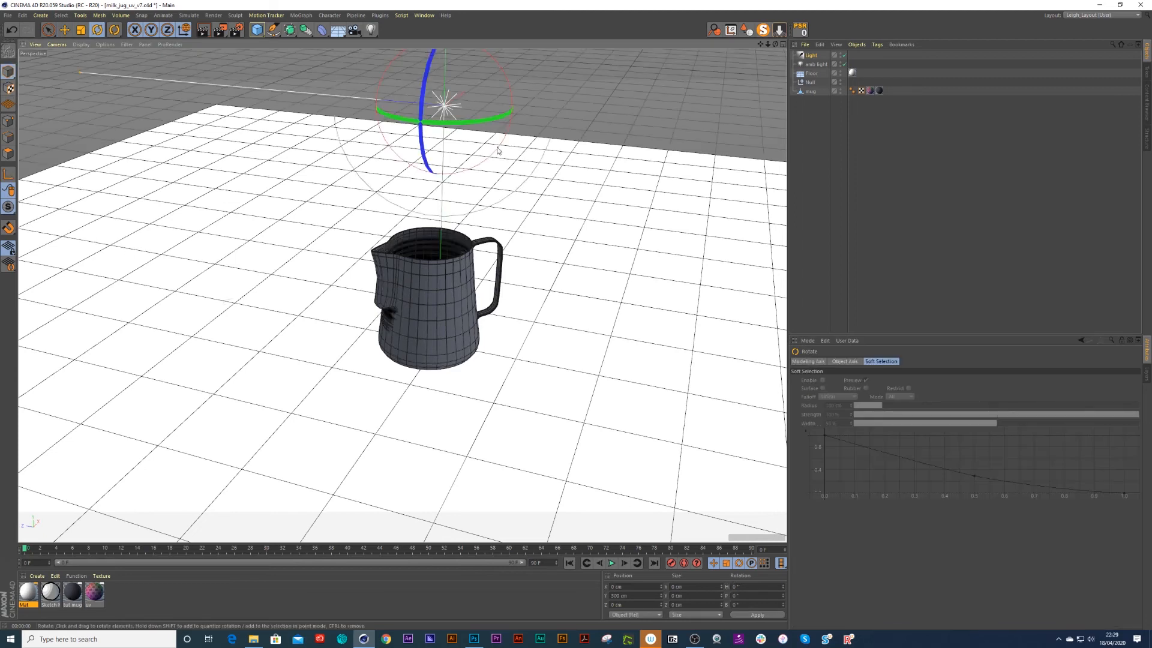
left_click_drag(505, 139, 450, 72)
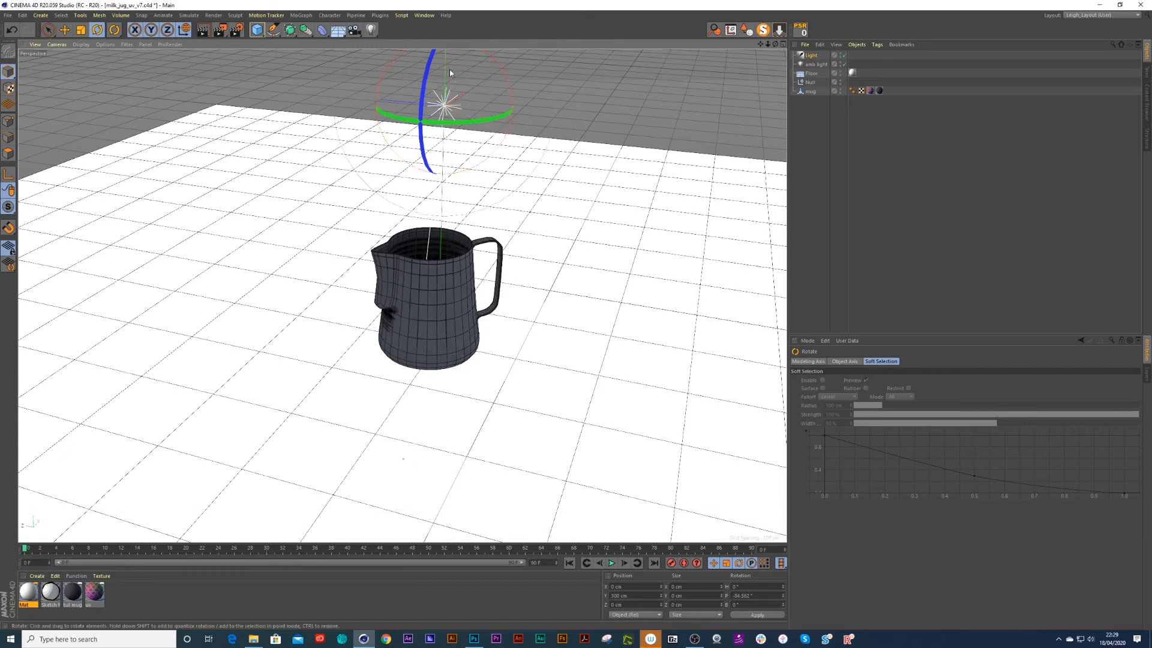
Step: Set the infinite light's shadow type to Raytraced (Hard) and review its shadow, visibility and detail settings
left_click(813, 58)
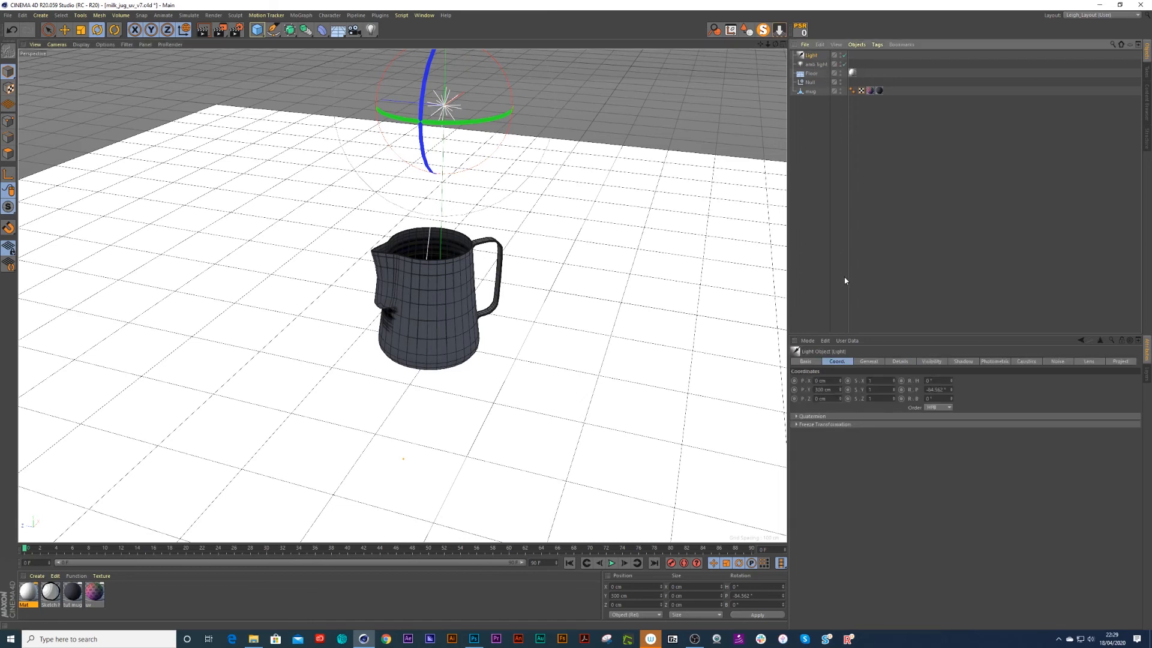
left_click(867, 362)
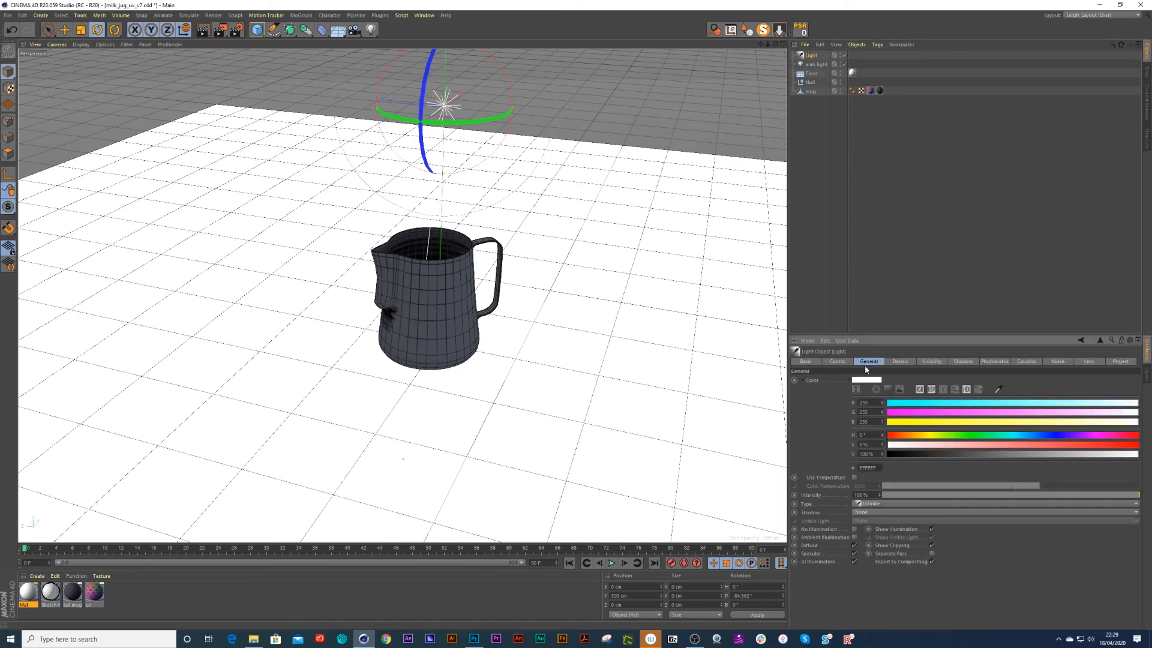
left_click(866, 514)
left_click(865, 534)
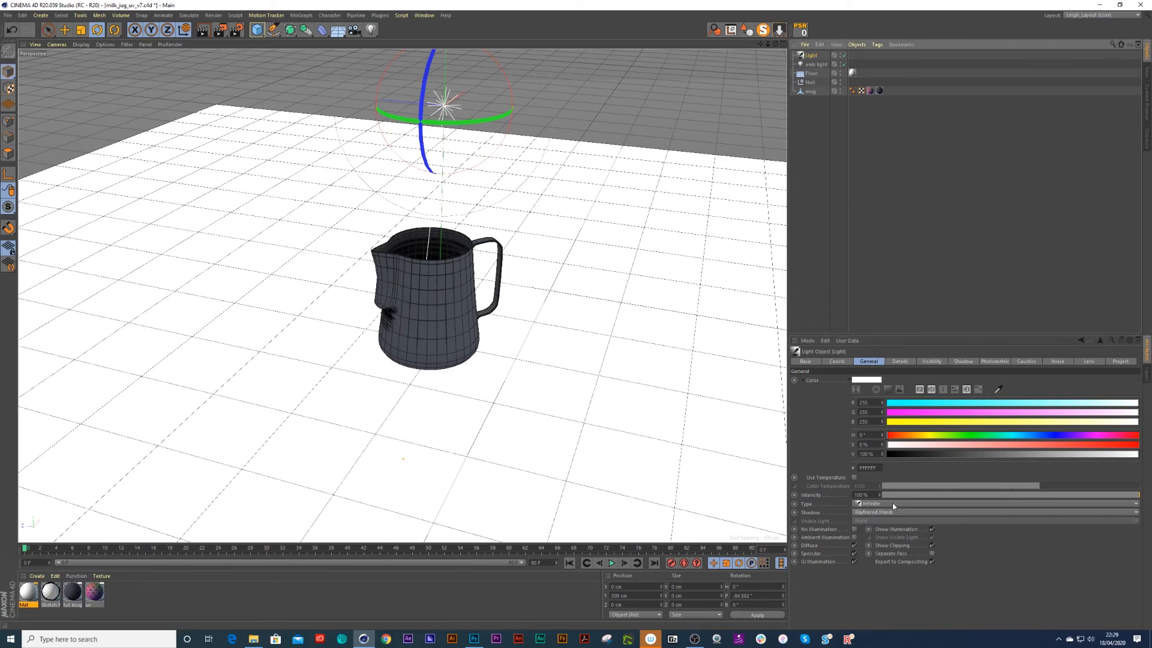
left_click(909, 363)
left_click(930, 363)
left_click(960, 362)
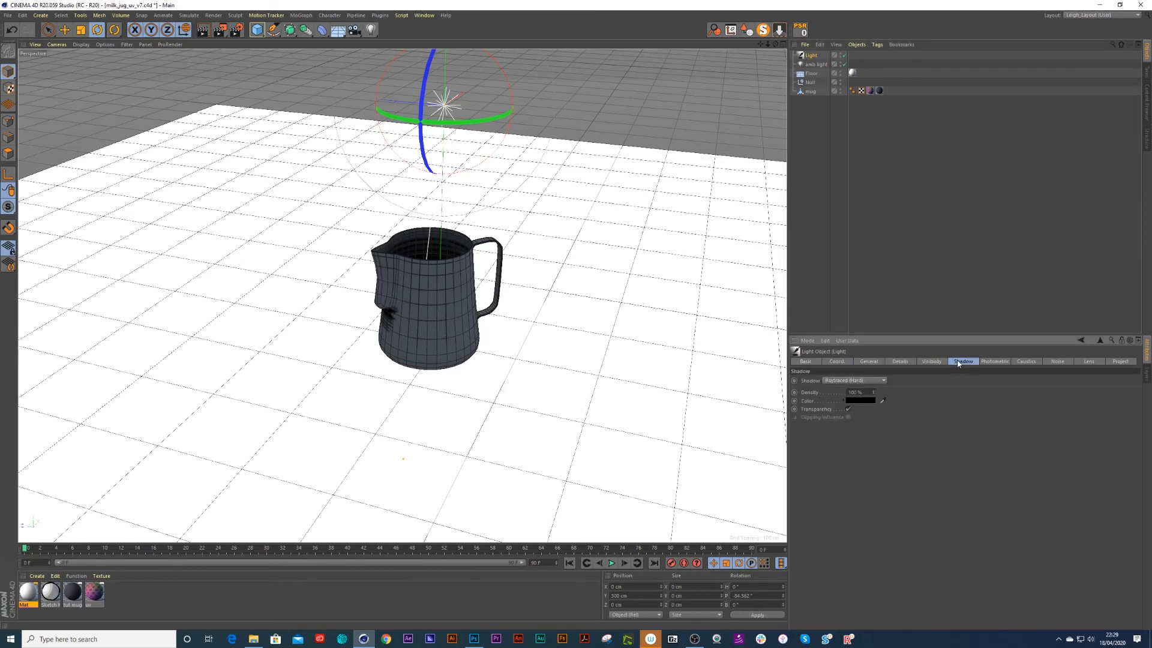
left_click(929, 362)
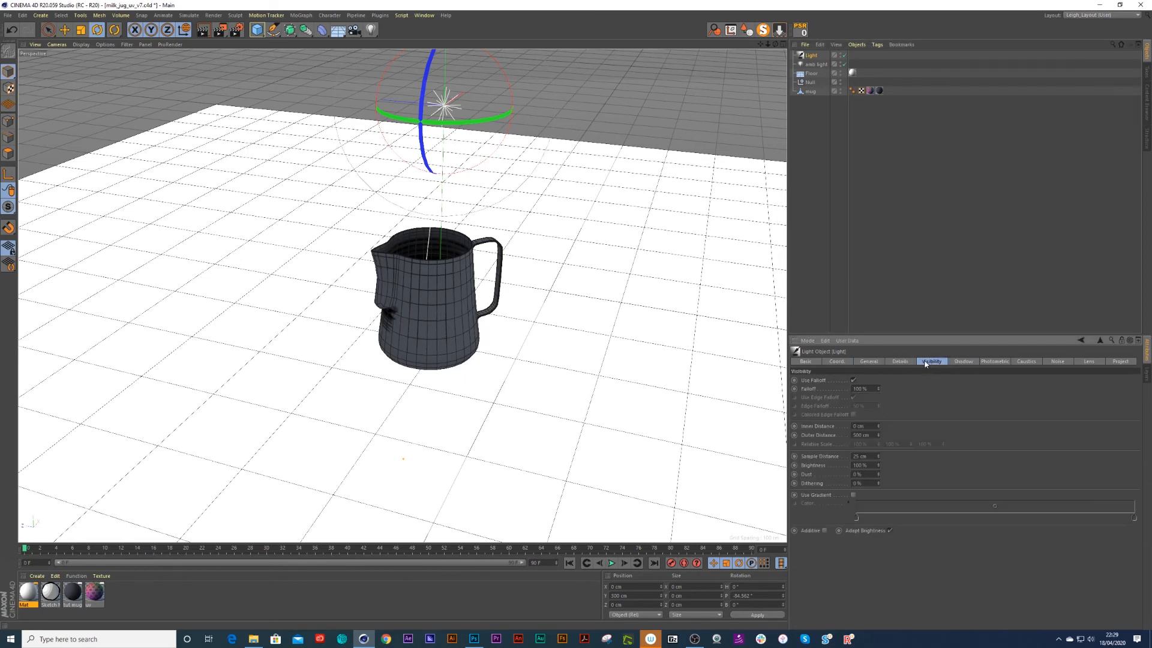
left_click(899, 362)
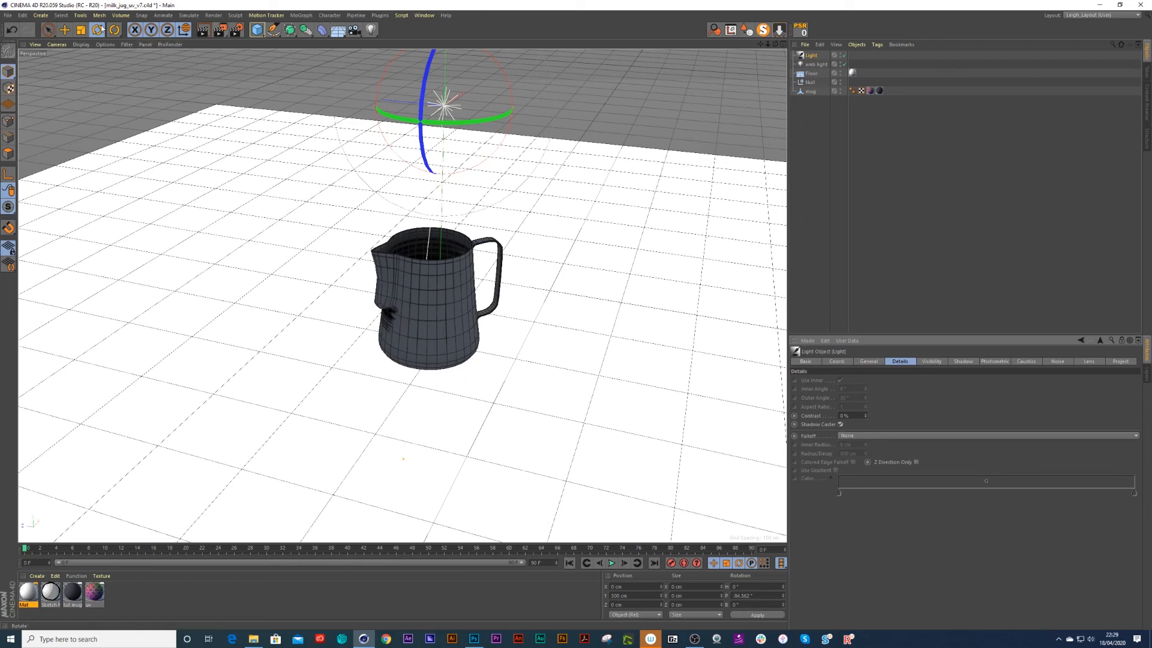
Step: Enable shadow display in the viewport and turn the Interactive Render Region back on around the jug
left_click(98, 46)
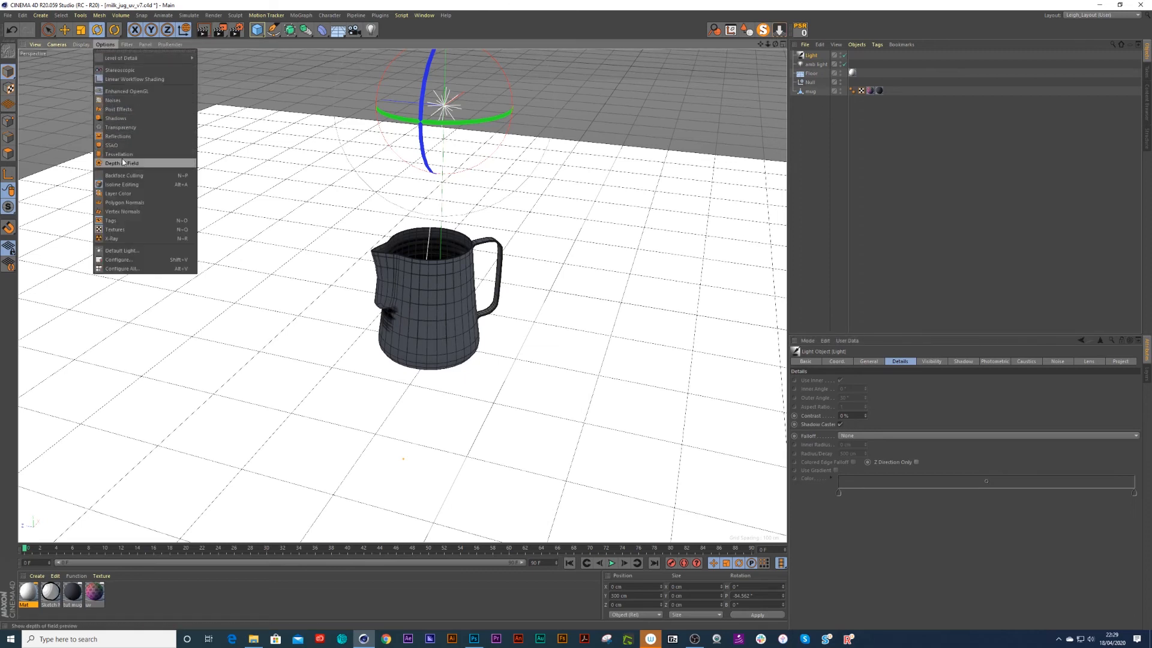
left_click(125, 119)
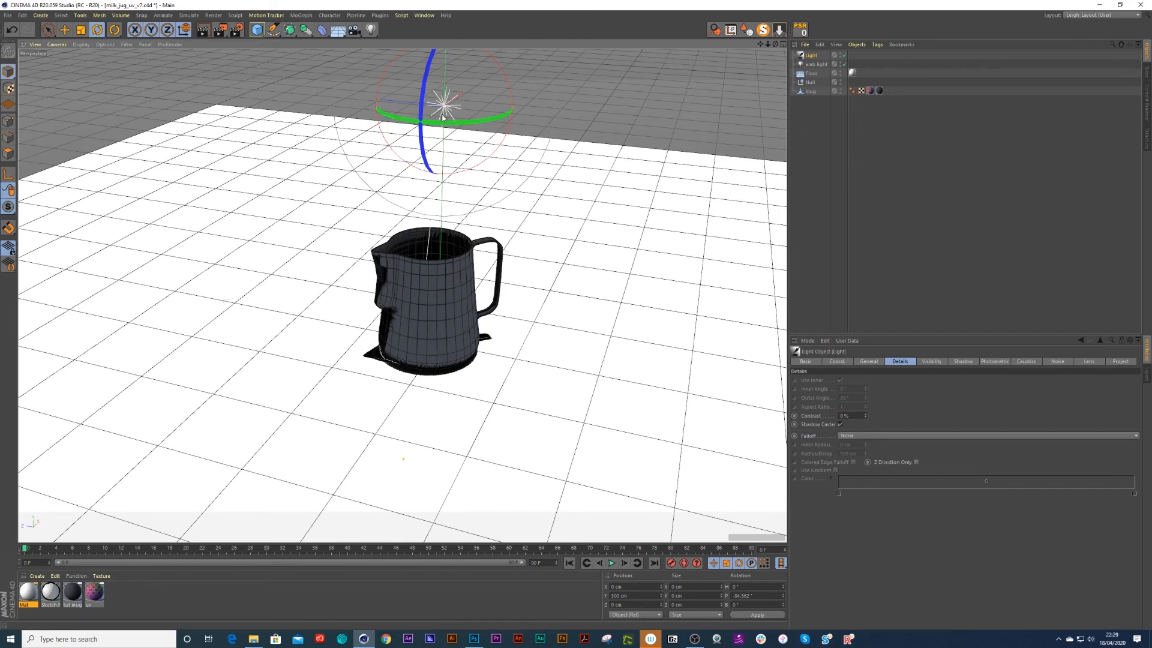
left_click_drag(409, 323, 461, 315)
left_click(219, 29)
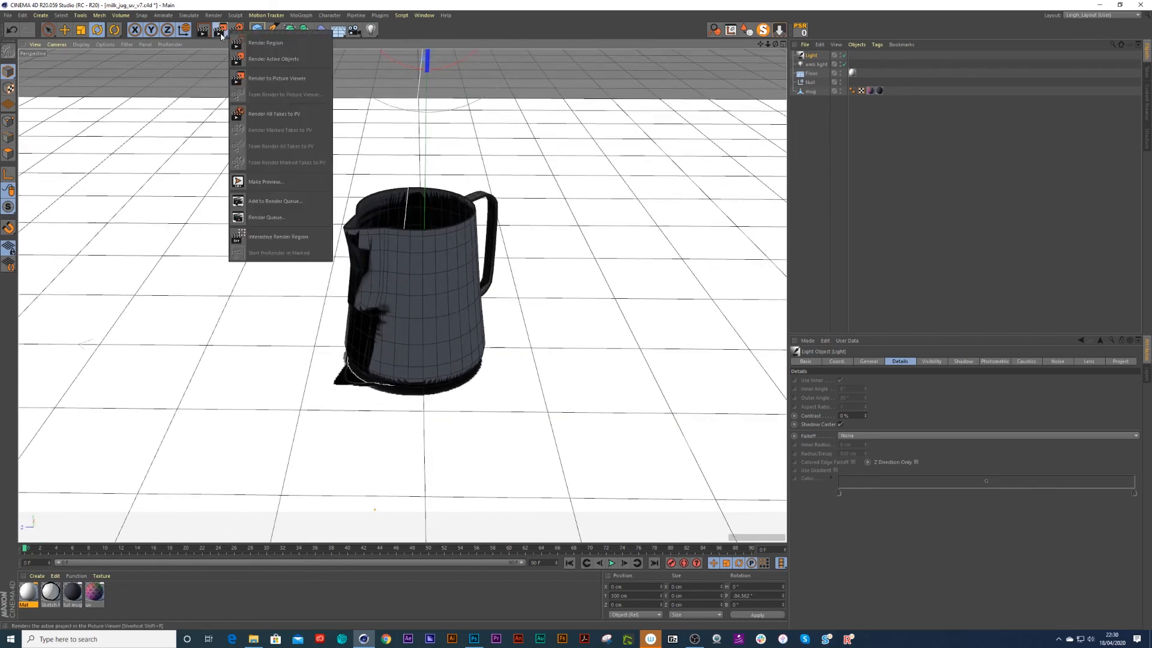
left_click(282, 237)
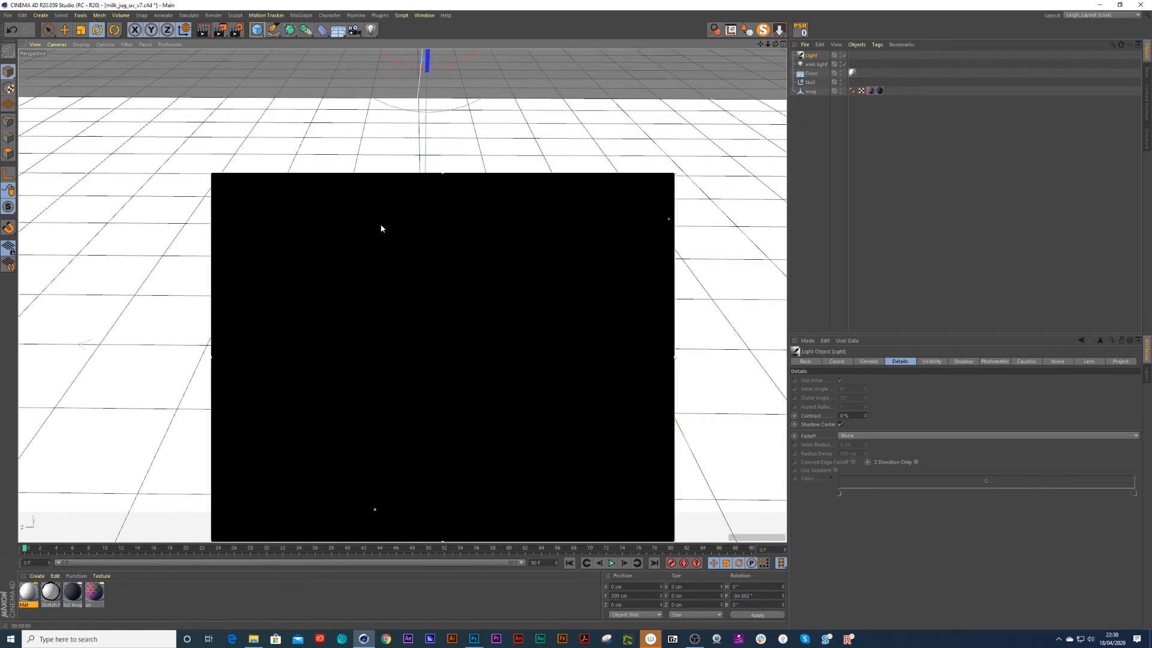
left_click_drag(408, 265, 401, 327)
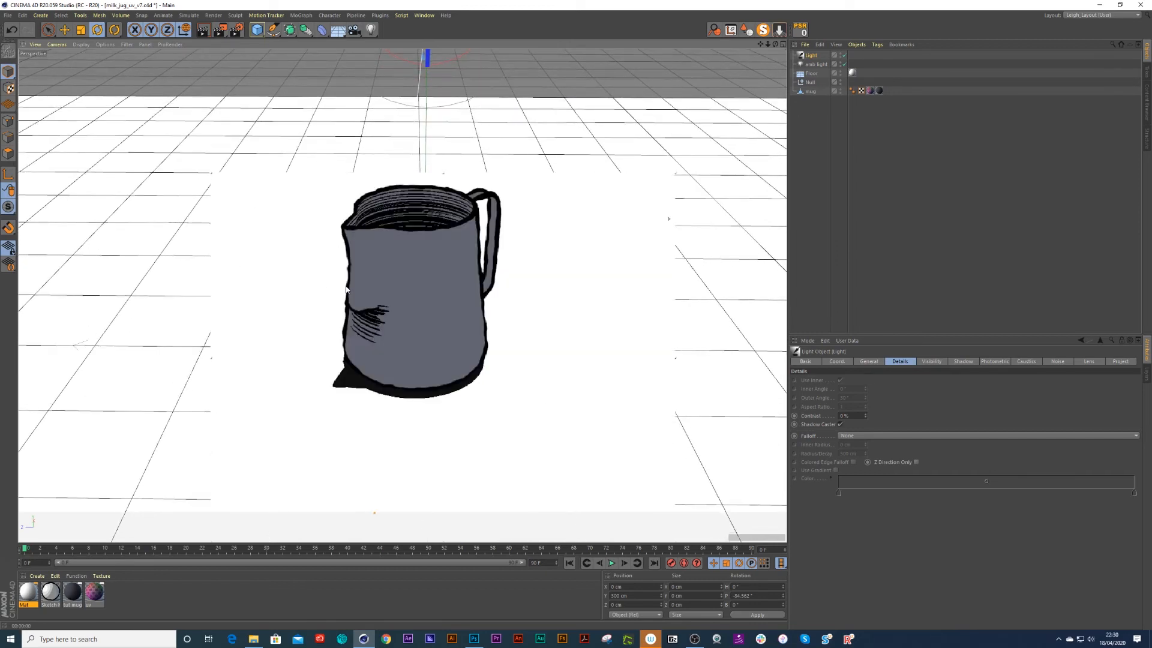
Step: Rotate the infinite light further so it casts a longer shadow from the jug across the floor, and set its intensity to 200%
left_click_drag(423, 270, 302, 261)
mouse_move(444, 299)
left_mouse_down()
mouse_move(548, 297)
mouse_move(442, 291)
mouse_move(438, 315)
left_mouse_up()
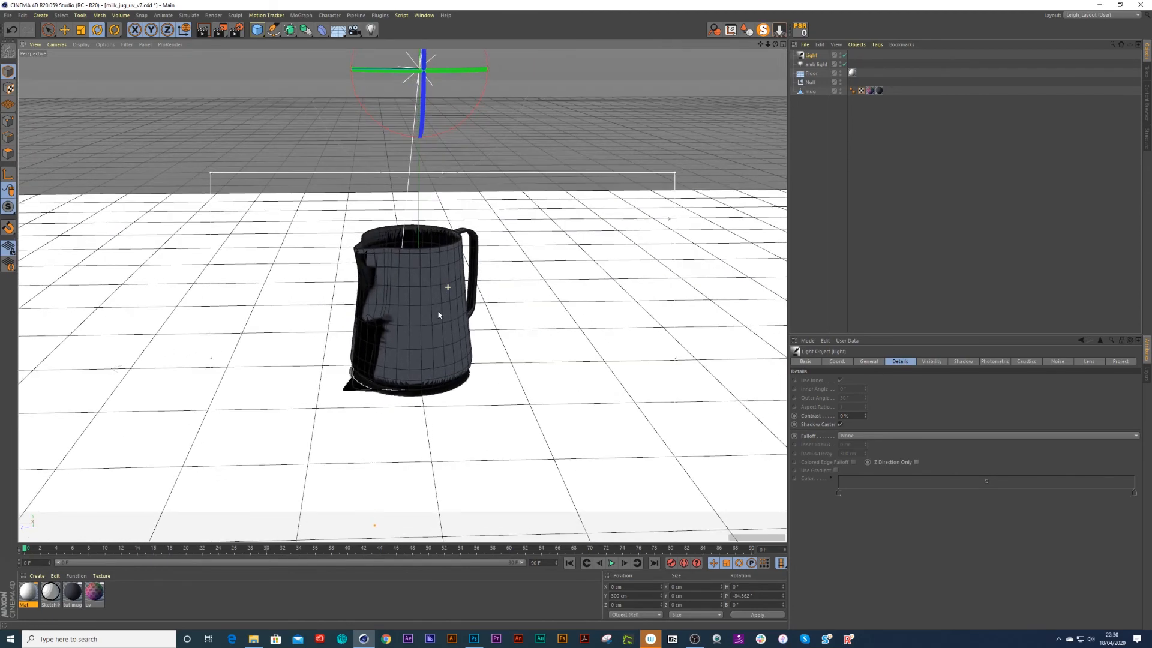
left_click_drag(448, 67, 445, 82)
left_click_drag(481, 141, 471, 282)
left_click_drag(417, 347, 421, 340)
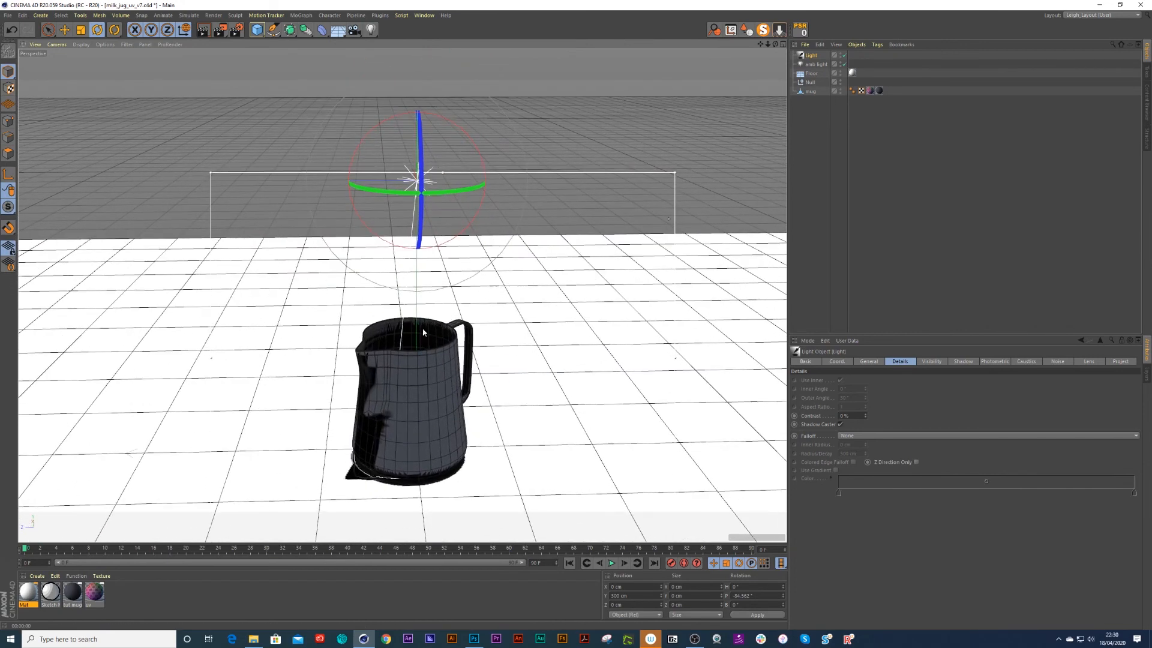
left_click_drag(436, 116, 453, 129)
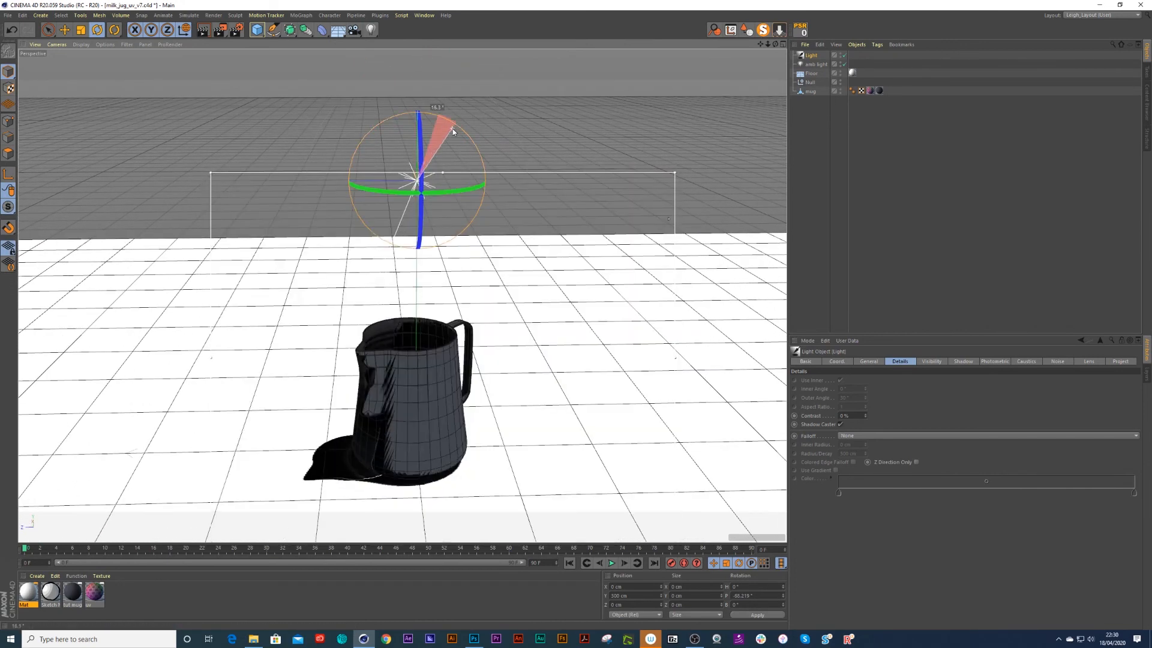
left_click_drag(426, 137, 423, 118)
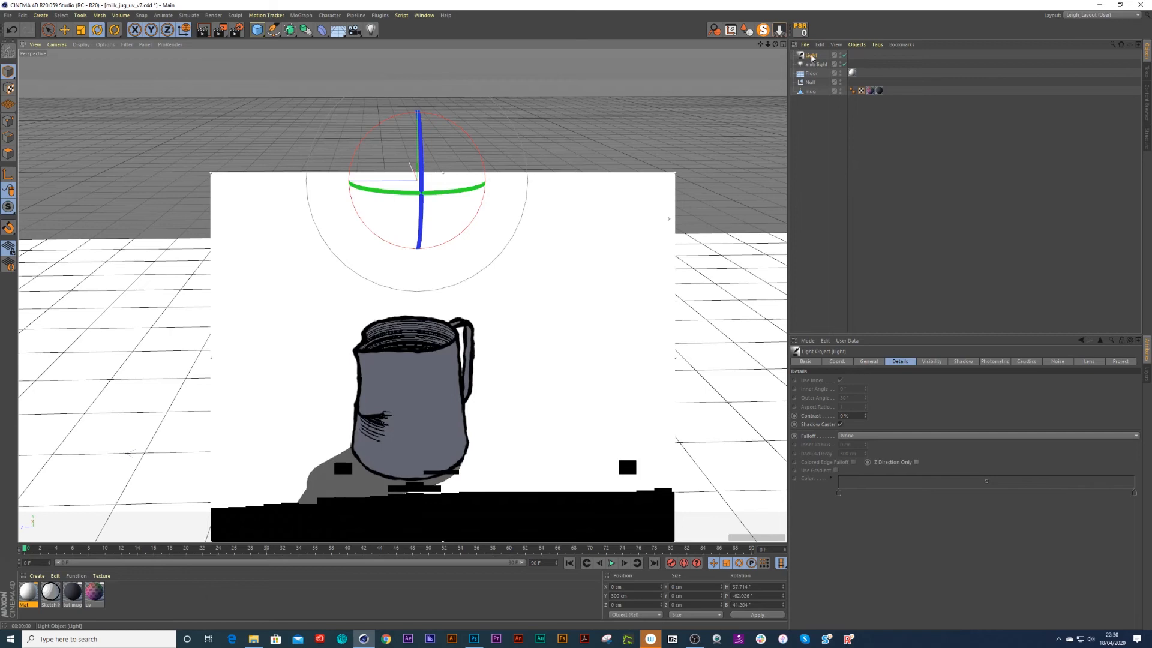
left_click(865, 362)
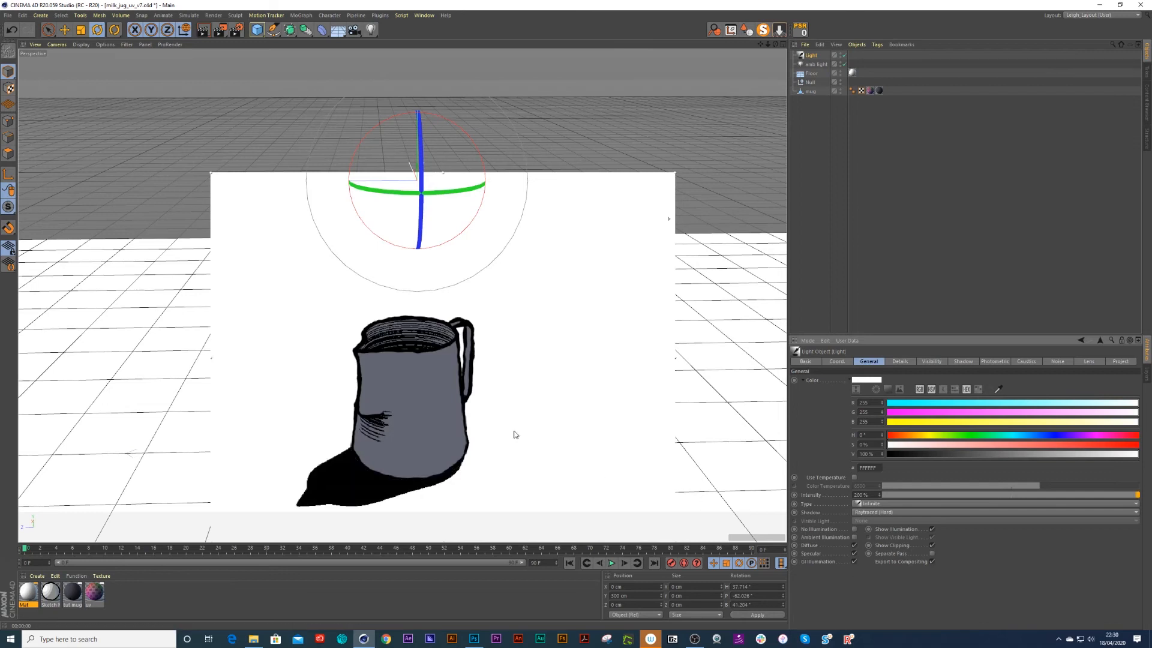
Step: Inspect the jug and its cast shadow from several angles, and shift the render region upward to frame them
left_click_drag(428, 418, 418, 382)
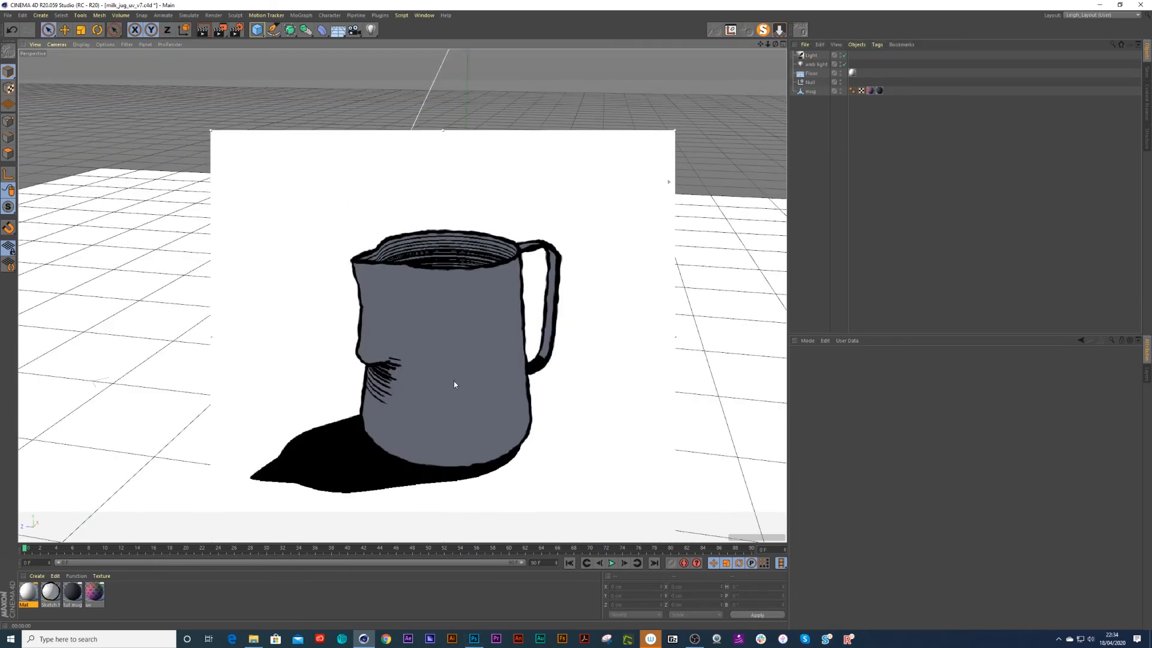
left_click_drag(458, 382, 460, 386)
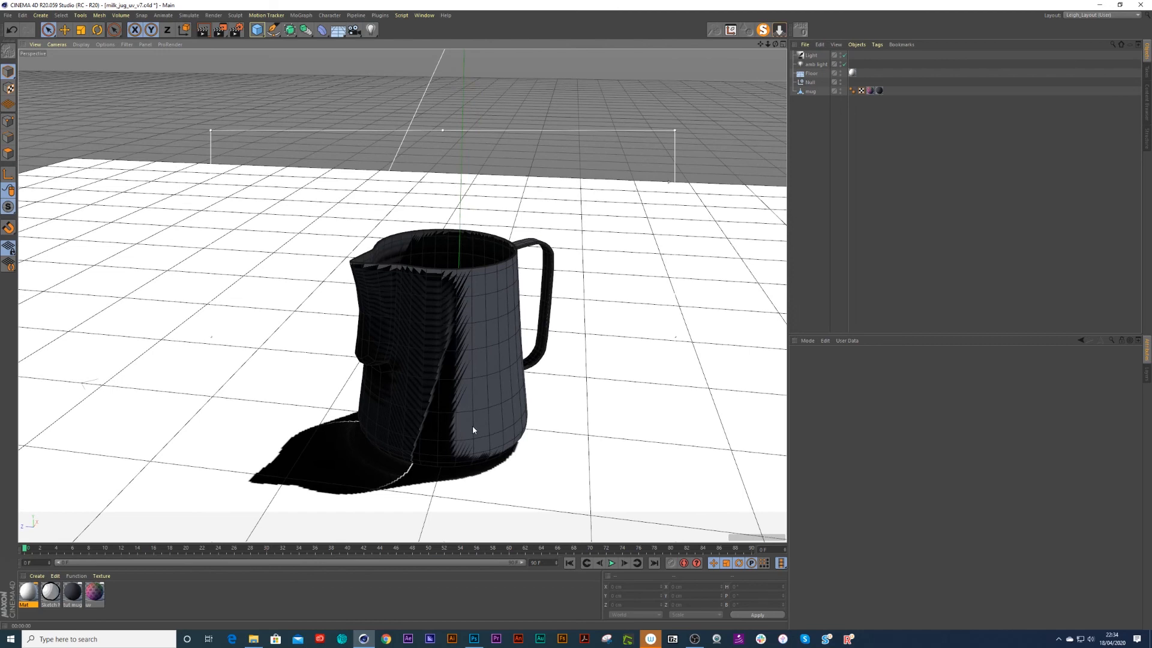
mouse_move(467, 413)
left_mouse_down()
mouse_move(432, 405)
mouse_move(473, 417)
mouse_move(471, 374)
left_mouse_up()
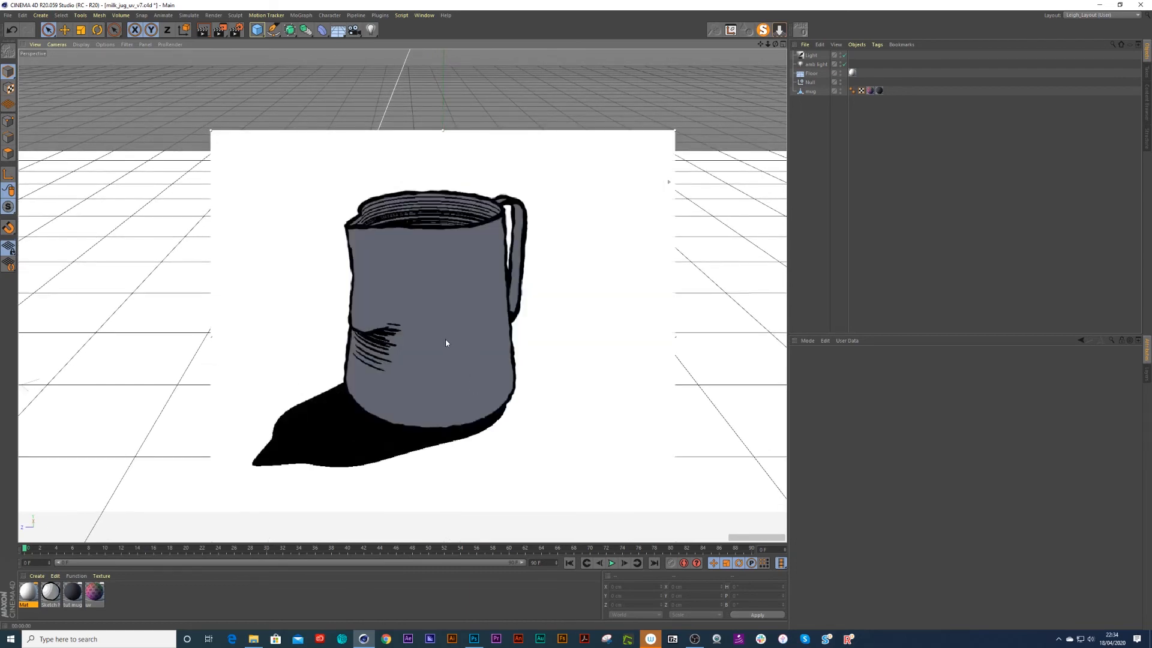
left_click_drag(435, 311, 428, 391)
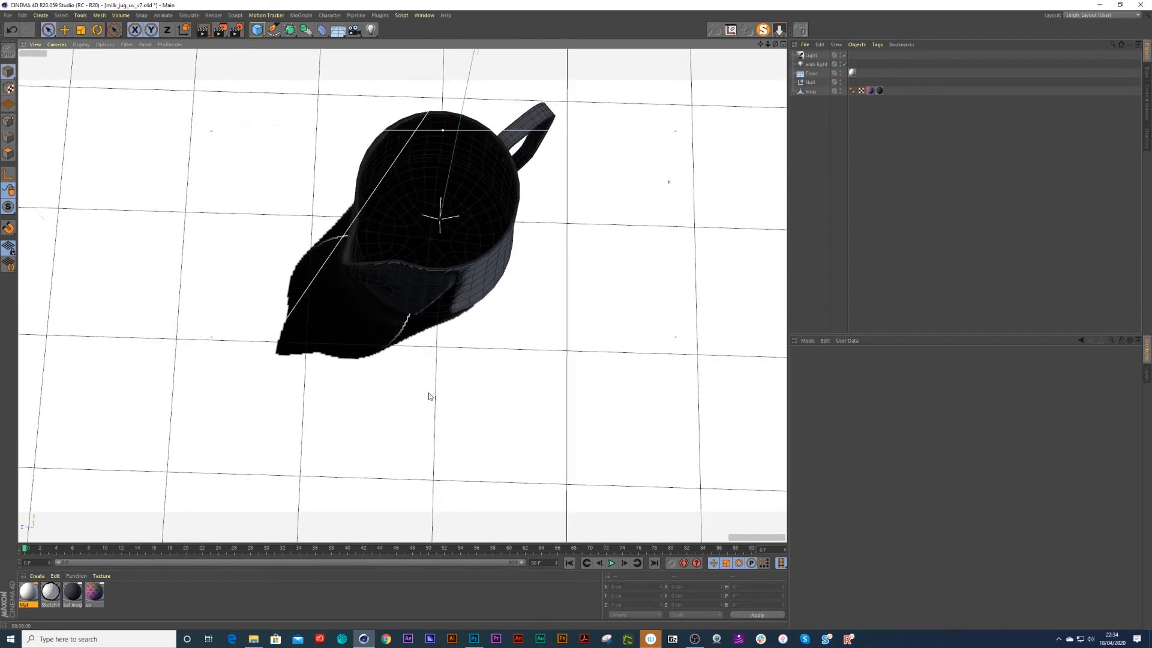
left_click_drag(427, 303, 441, 192)
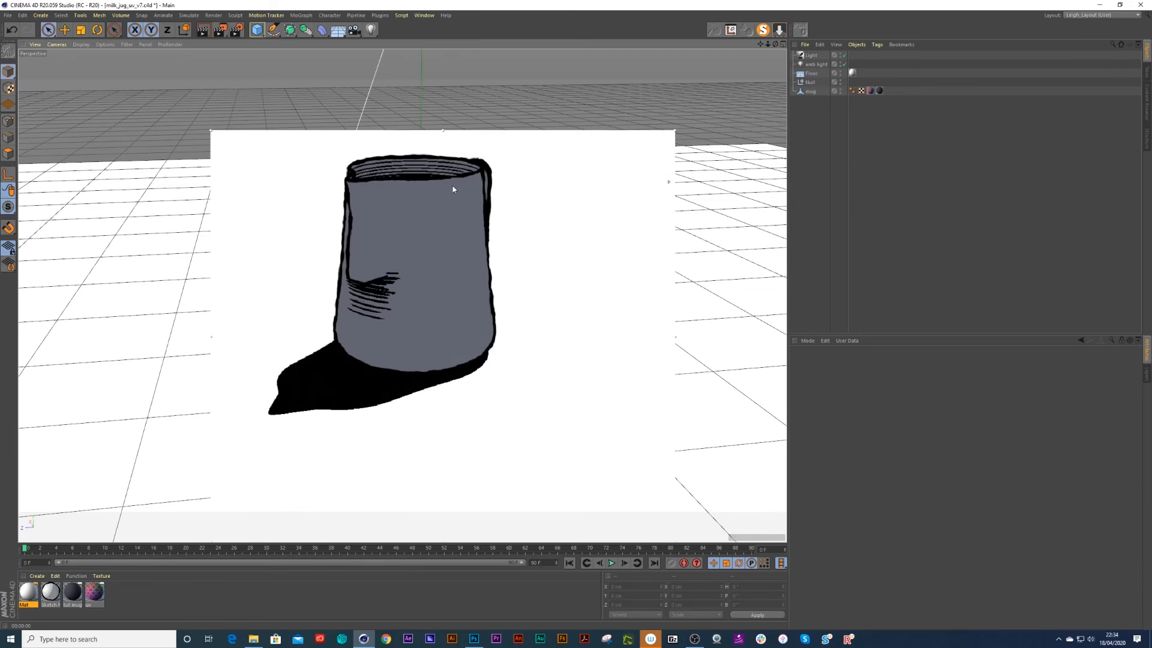
left_click_drag(453, 131, 448, 92)
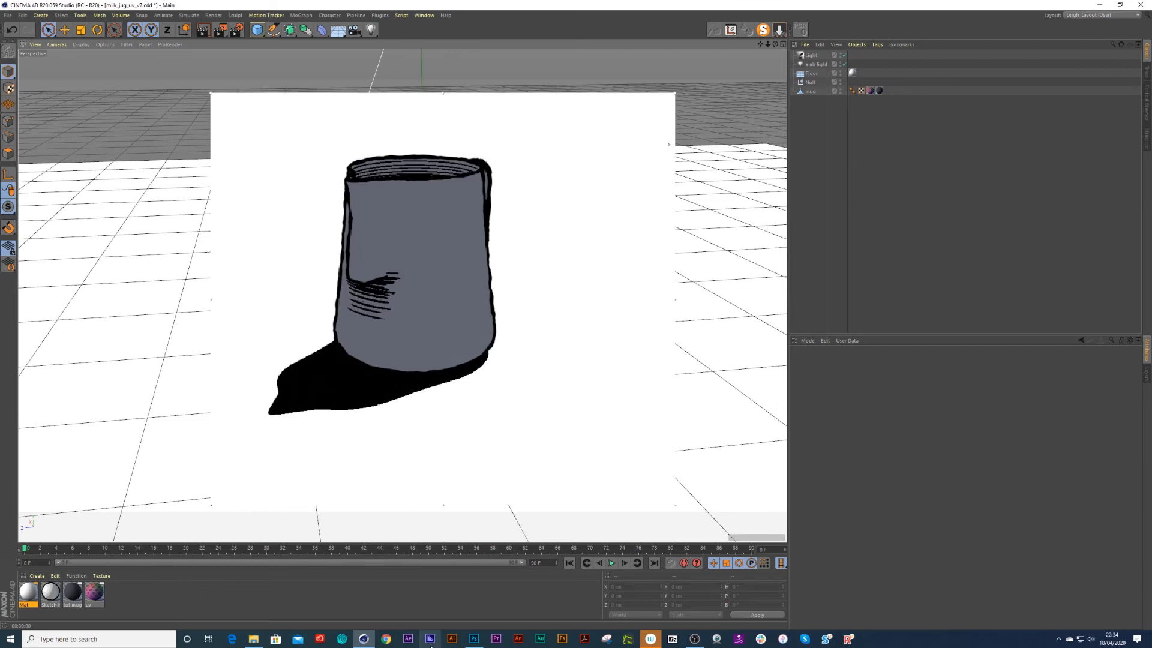
Step: Switch to Photoshop and add a new layer named "milk" on top of the jug's texture layers
left_click(474, 639)
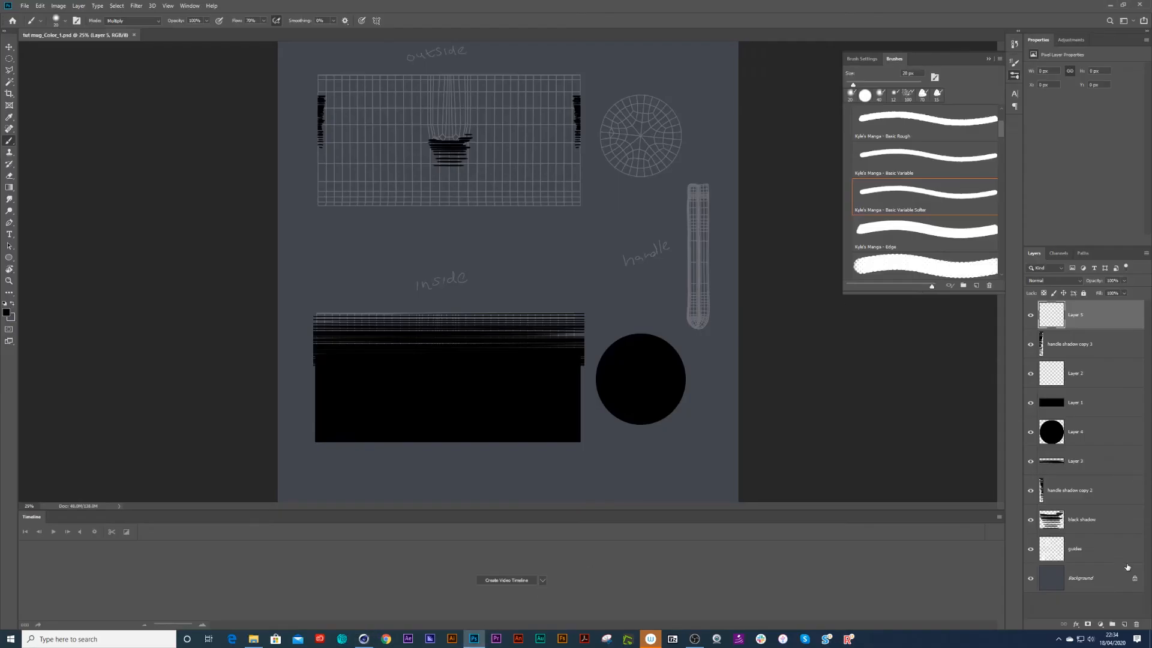
left_click(1124, 625)
double_click(1075, 315)
type("m")
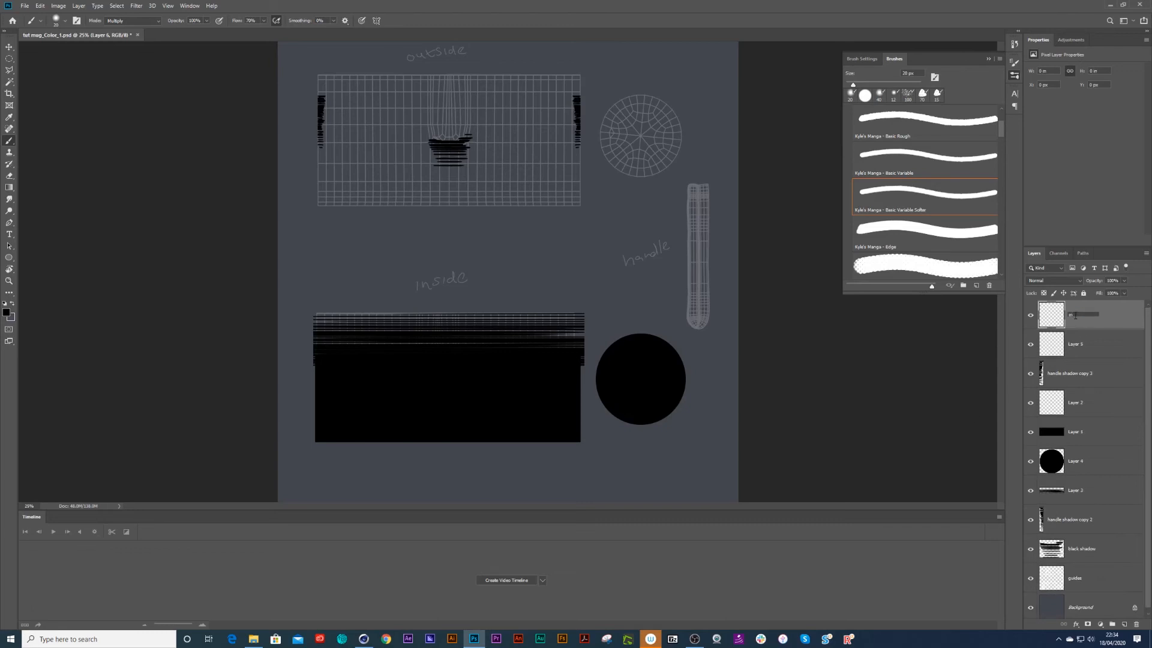
type("ilk")
key("Return")
key("ctrl+plus")
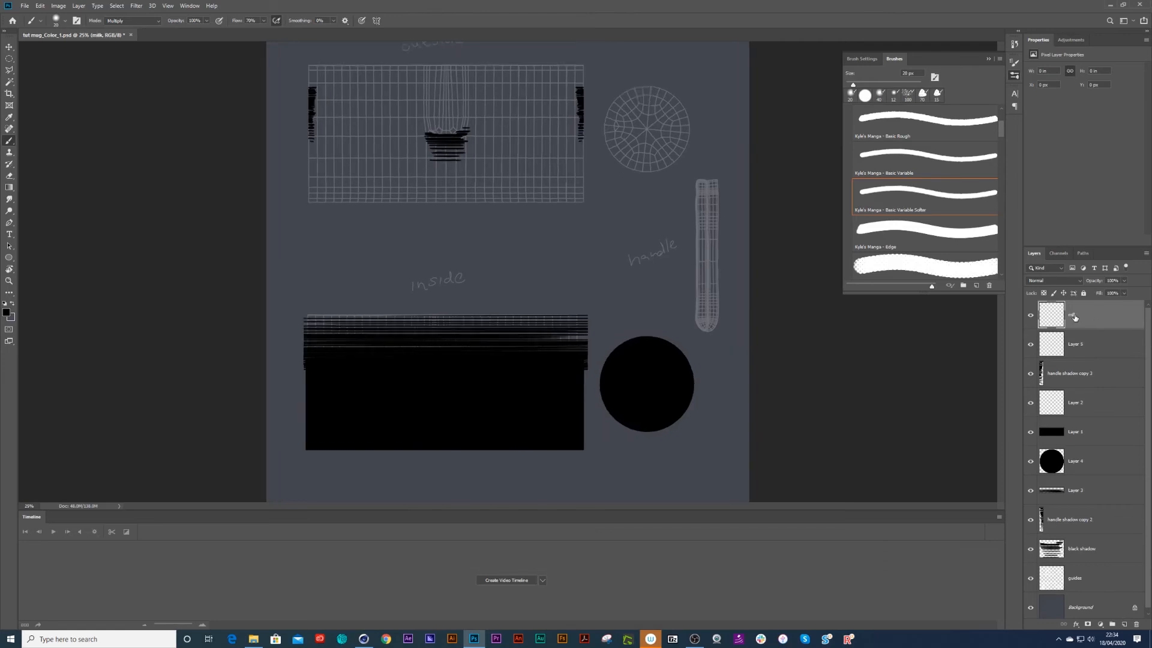
left_click_drag(309, 190, 347, 343)
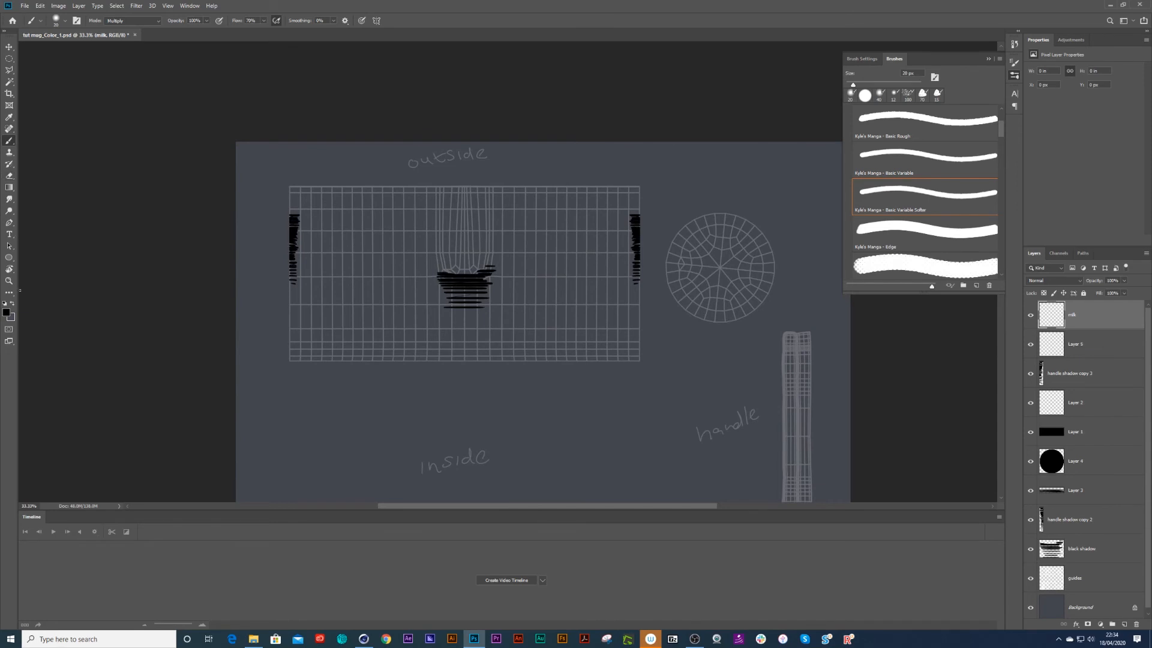
Step: Paint the outline of dripping milk in white with a 15 px brush over the outside wall's top edge, above the spout
left_click(12, 304)
key("ctrl+plus")
left_click_drag(490, 245, 525, 361)
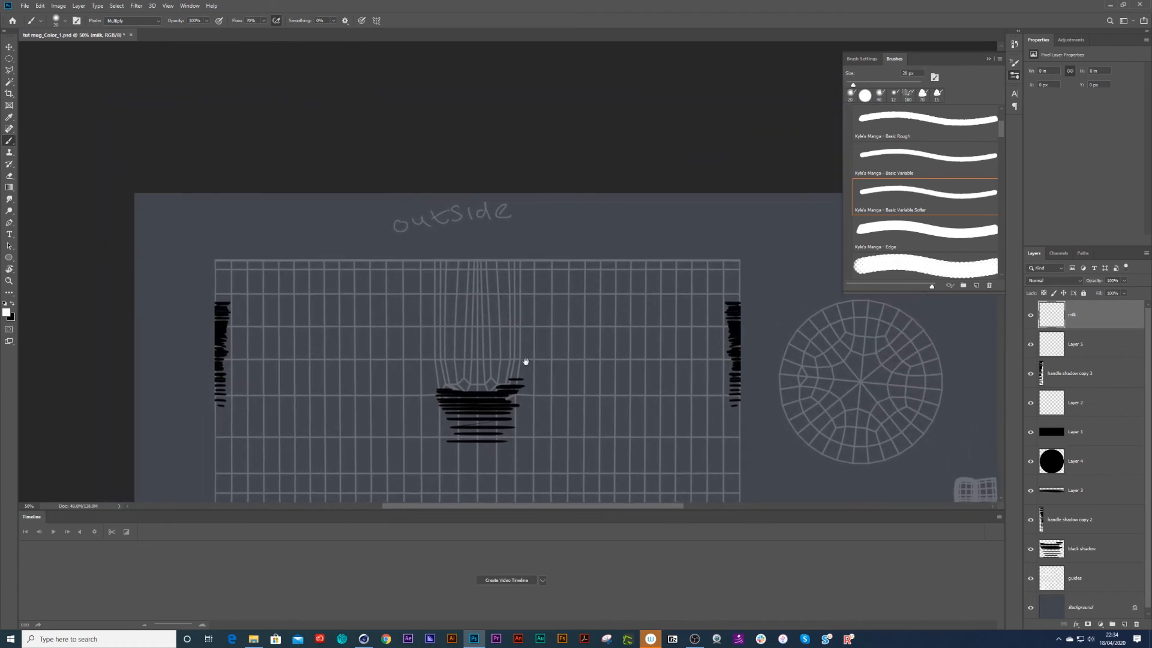
left_click_drag(595, 370, 628, 180)
left_click_drag(653, 236, 688, 426)
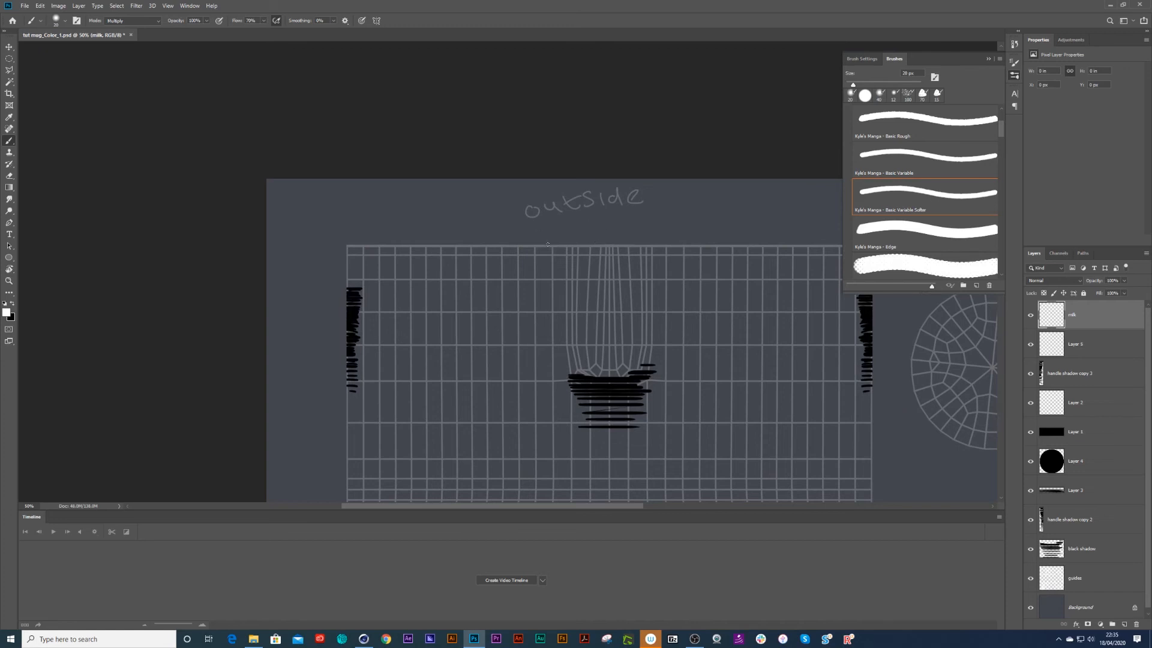
mouse_move(544, 242)
left_mouse_down()
mouse_move(540, 286)
mouse_move(557, 294)
mouse_move(561, 270)
mouse_move(553, 282)
mouse_move(567, 288)
left_mouse_up()
key("ctrl+z")
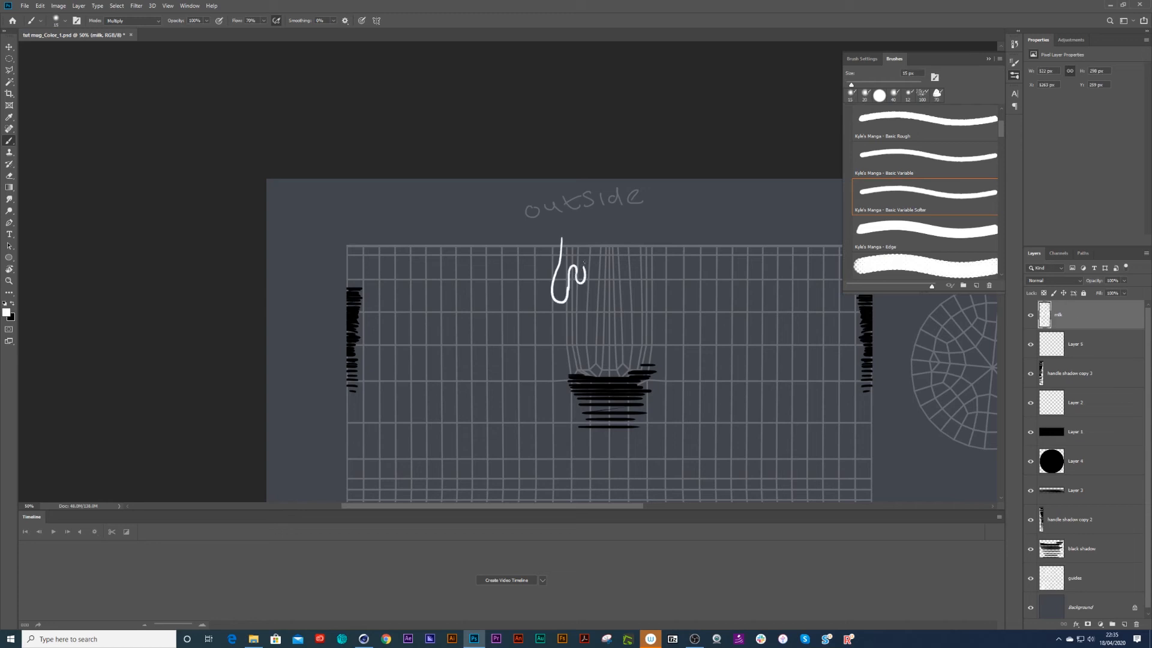
mouse_move(594, 258)
left_mouse_down()
mouse_move(607, 307)
mouse_move(614, 254)
mouse_move(625, 279)
mouse_move(636, 256)
mouse_move(649, 307)
mouse_move(662, 235)
mouse_move(559, 240)
left_mouse_up()
Step: Fill the dripping milk outline with solid white and paint a small separate droplet beneath the short drip
key("w")
left_click(624, 243)
key("alt+BackSpace")
key("b")
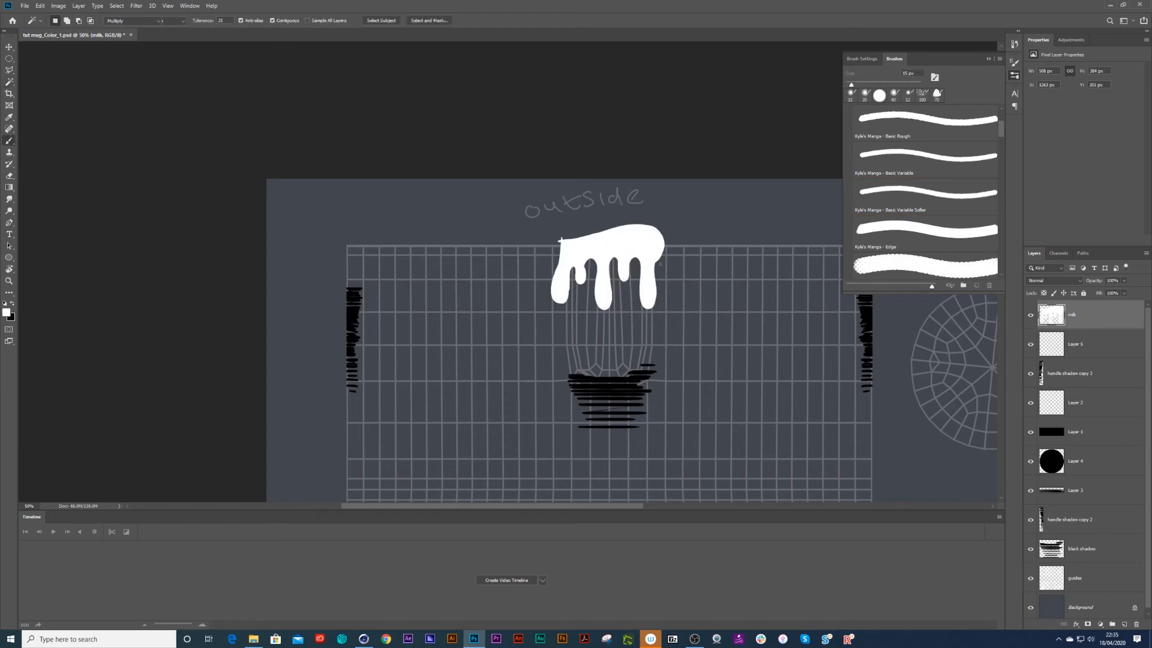
left_click_drag(625, 291, 627, 294)
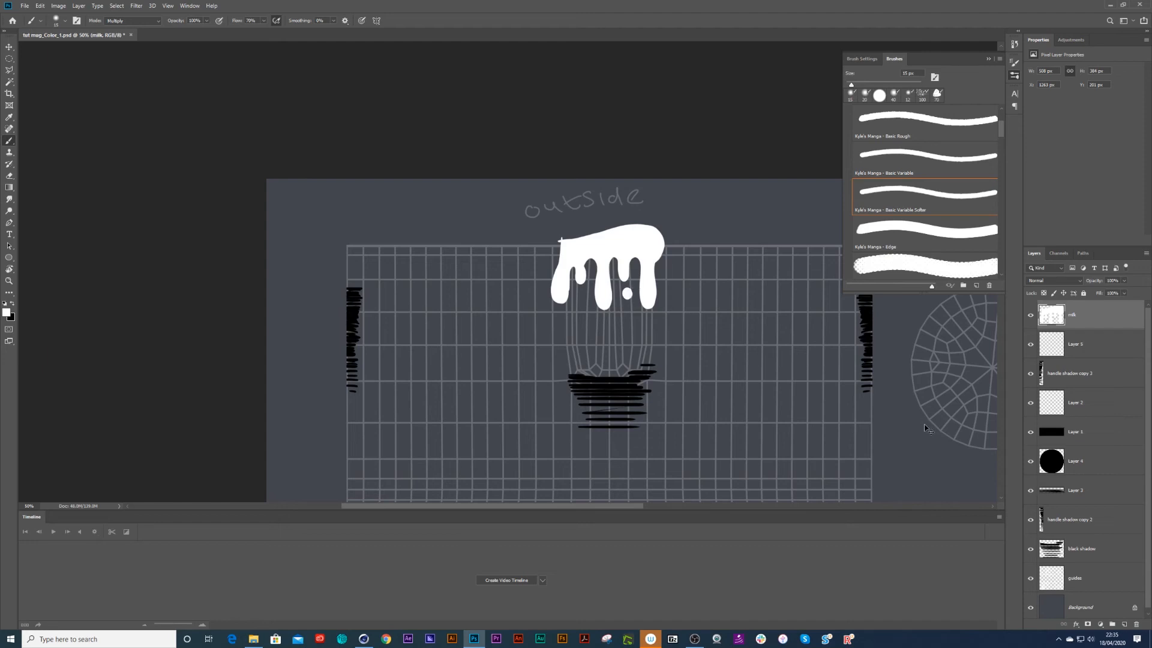
Step: Add a new layer clipped to the milk layer for shading the drips
key("ctrl+shift+n")
key("Return")
key("ctrl+plus")
key("ctrl+a")
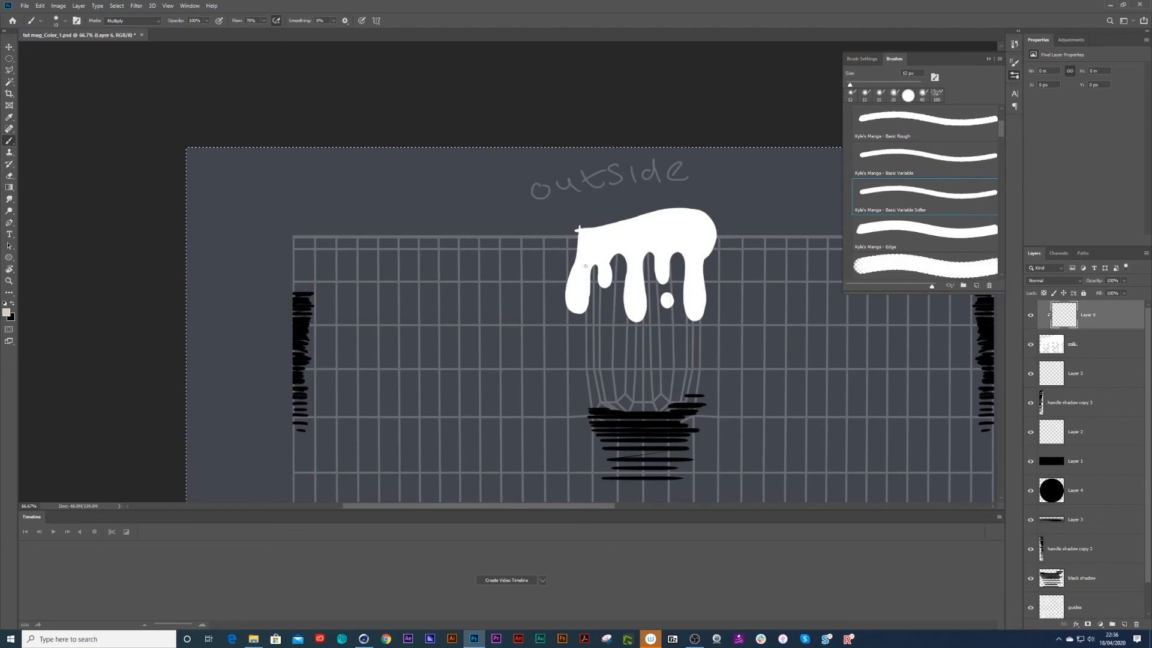
Step: Enlarge the brush and paint light beige shading along the right-hand edges of the milk drips, the droplet and the splash
key("bracketright")
key("bracketright")
key("bracketright")
key("bracketright")
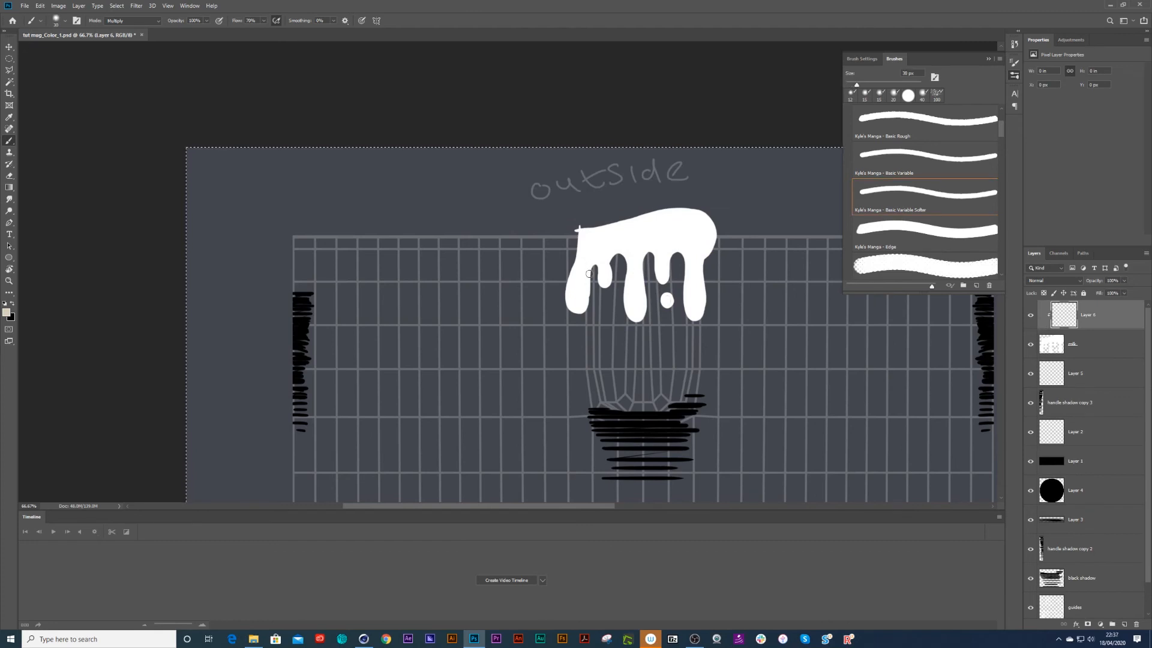
left_click_drag(591, 268, 576, 313)
left_click_drag(612, 265, 606, 287)
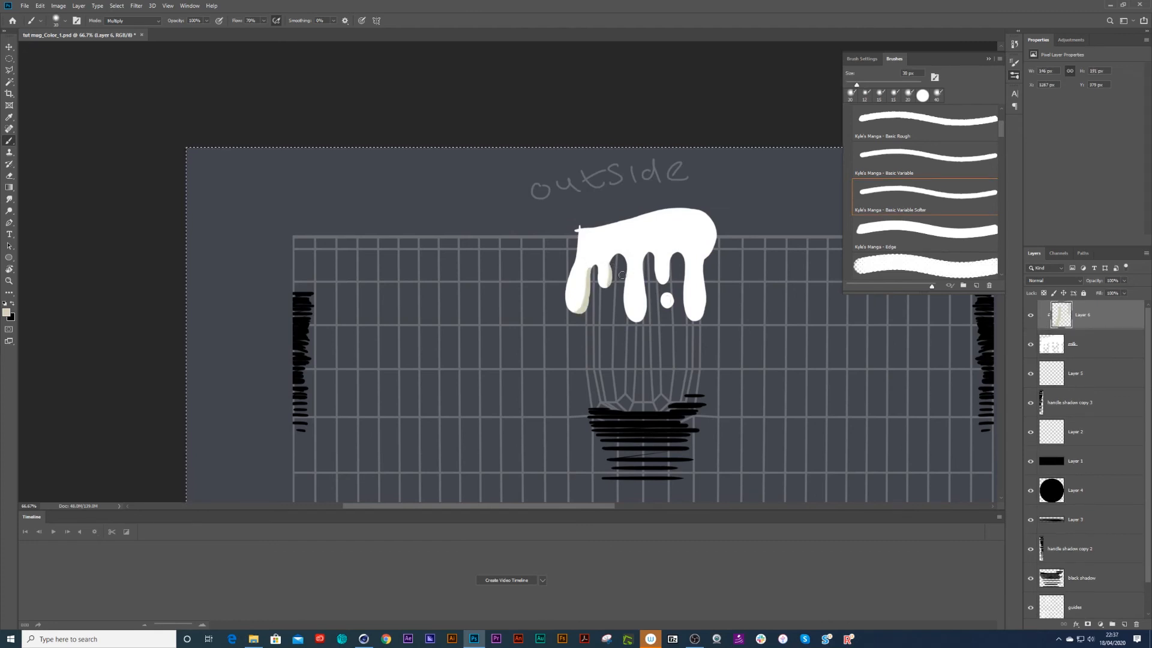
left_click_drag(645, 254, 643, 319)
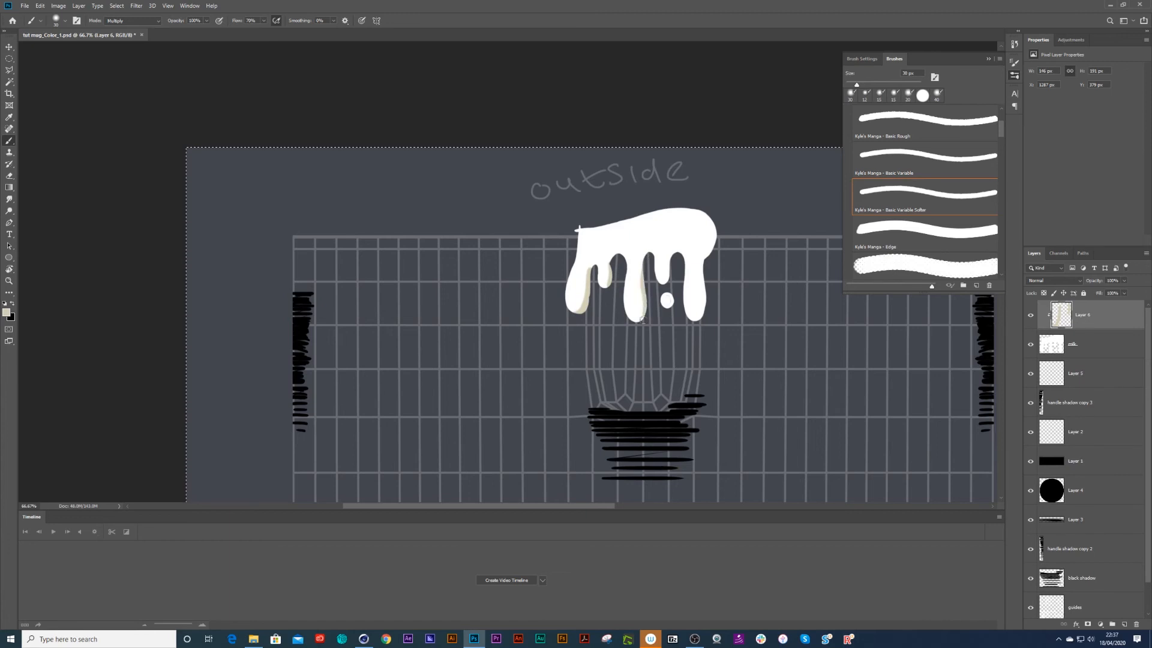
left_click_drag(670, 256, 666, 311)
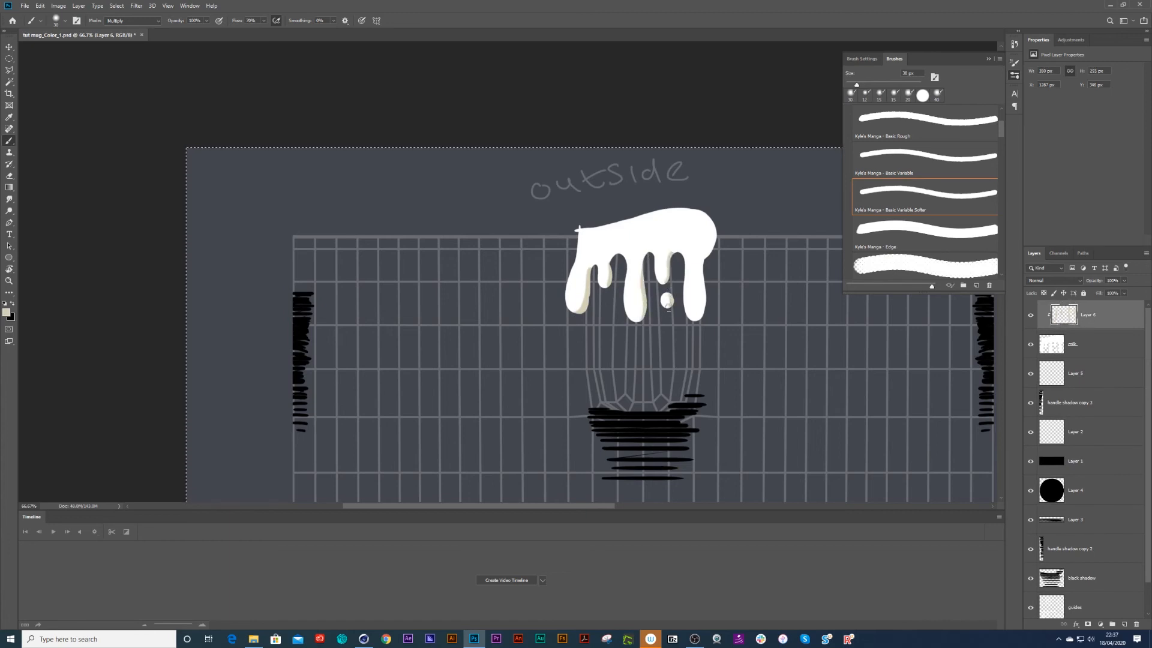
mouse_move(714, 244)
left_mouse_down()
mouse_move(693, 326)
mouse_move(713, 243)
left_mouse_up()
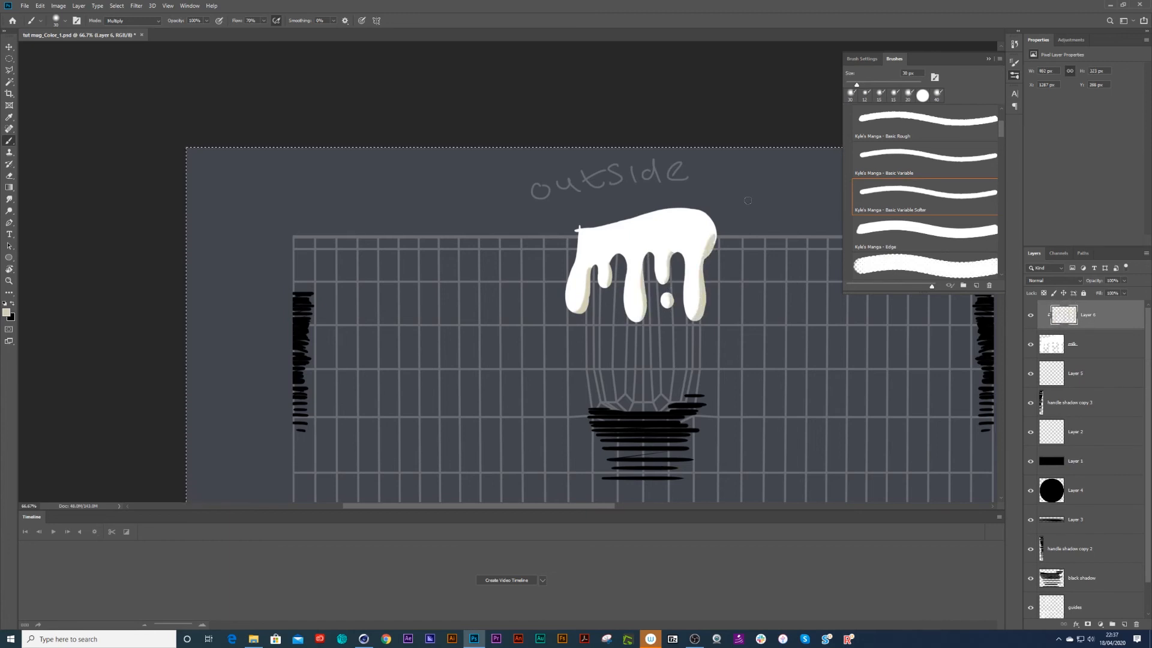
Step: Merge the beige shading layer with the milk layer and save the texture file
left_click(1082, 343, "shift")
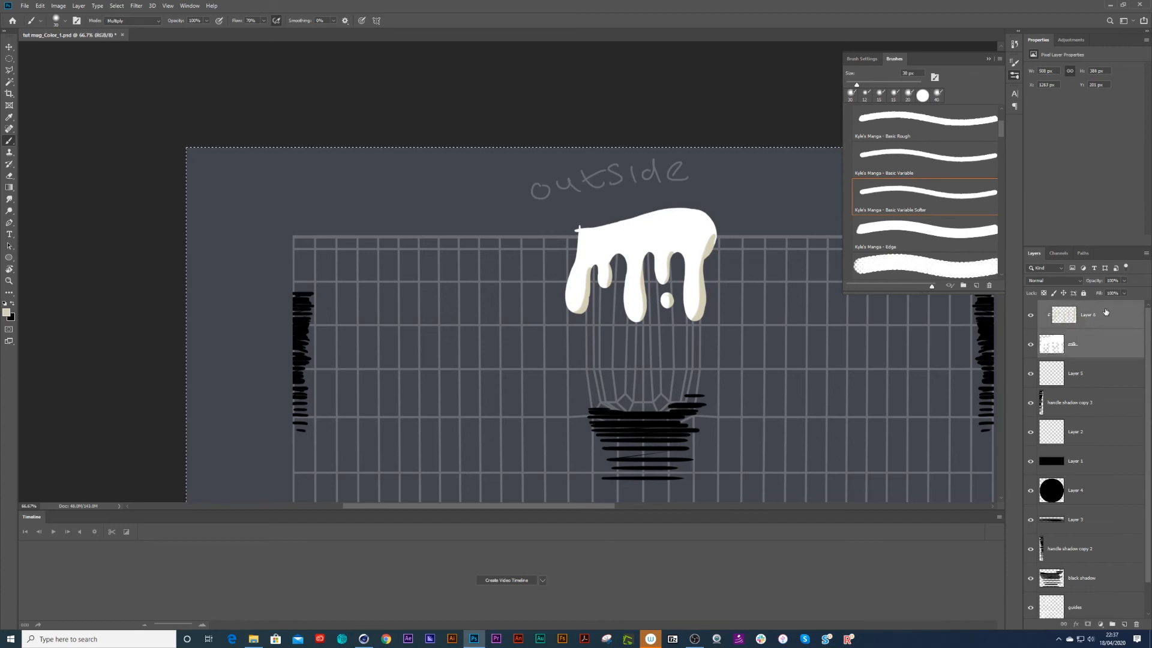
key("ctrl+e")
key("ctrl+s")
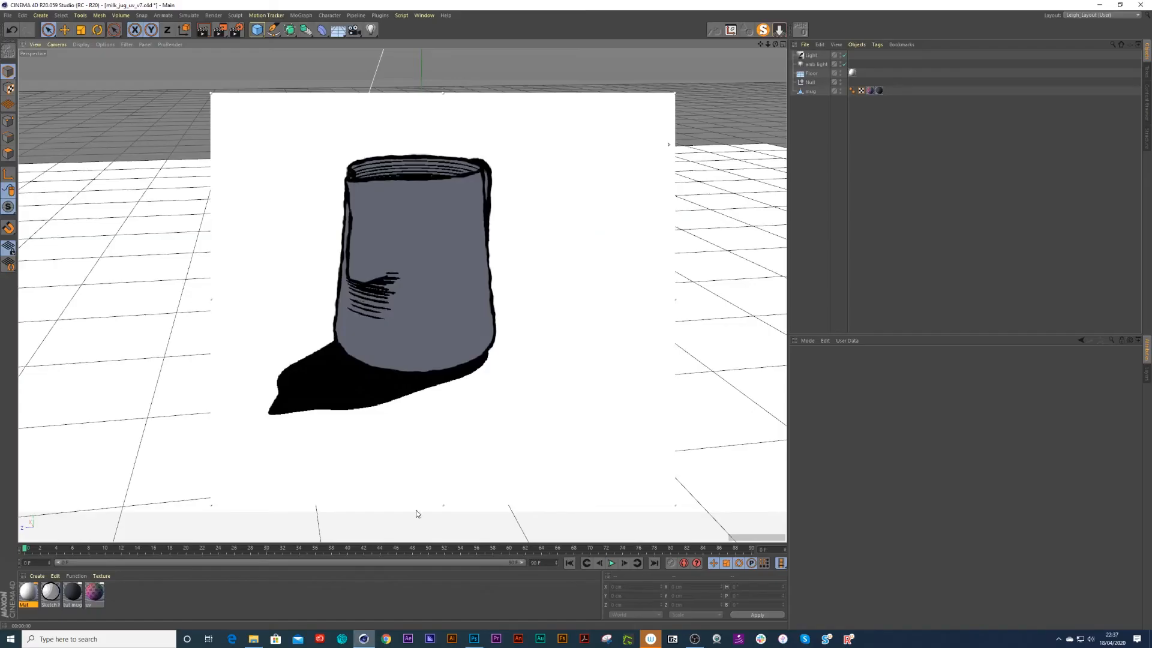
Step: Switch to Cinema 4D and change the interface layout to BP - UV Edit
left_click(363, 638)
left_click(1097, 18)
left_click(1098, 74)
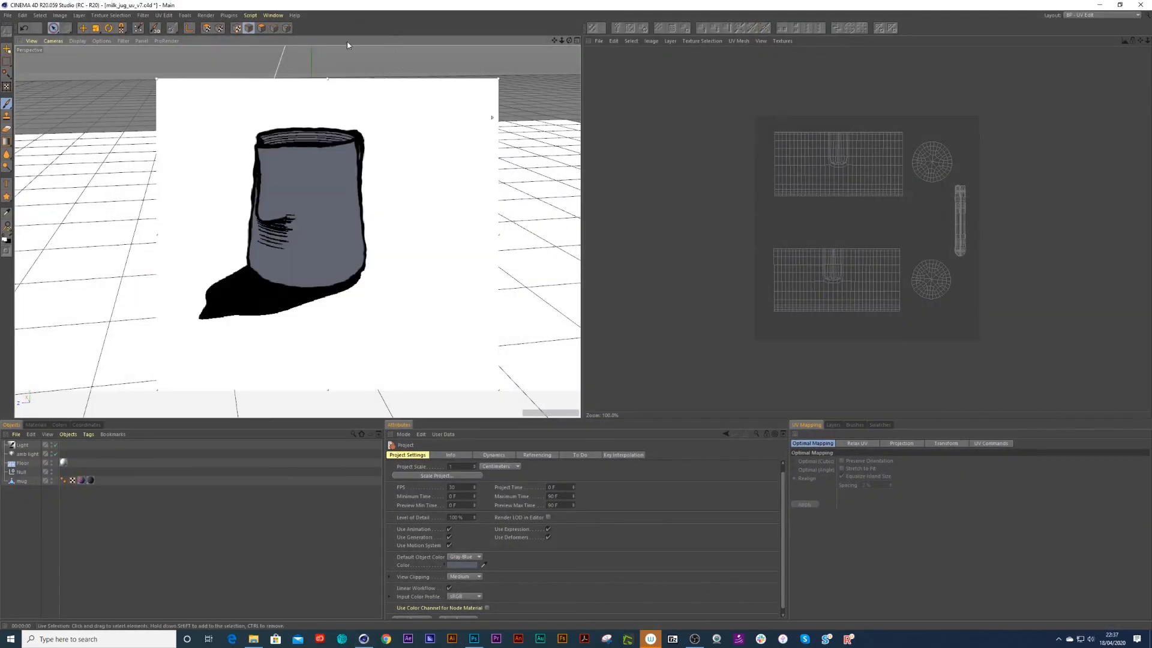
Step: Find the Reload All Textures command by filtering the customizable commands for "reload", and dock it among the tool icons above the viewport
left_click(273, 15)
mouse_move(288, 29)
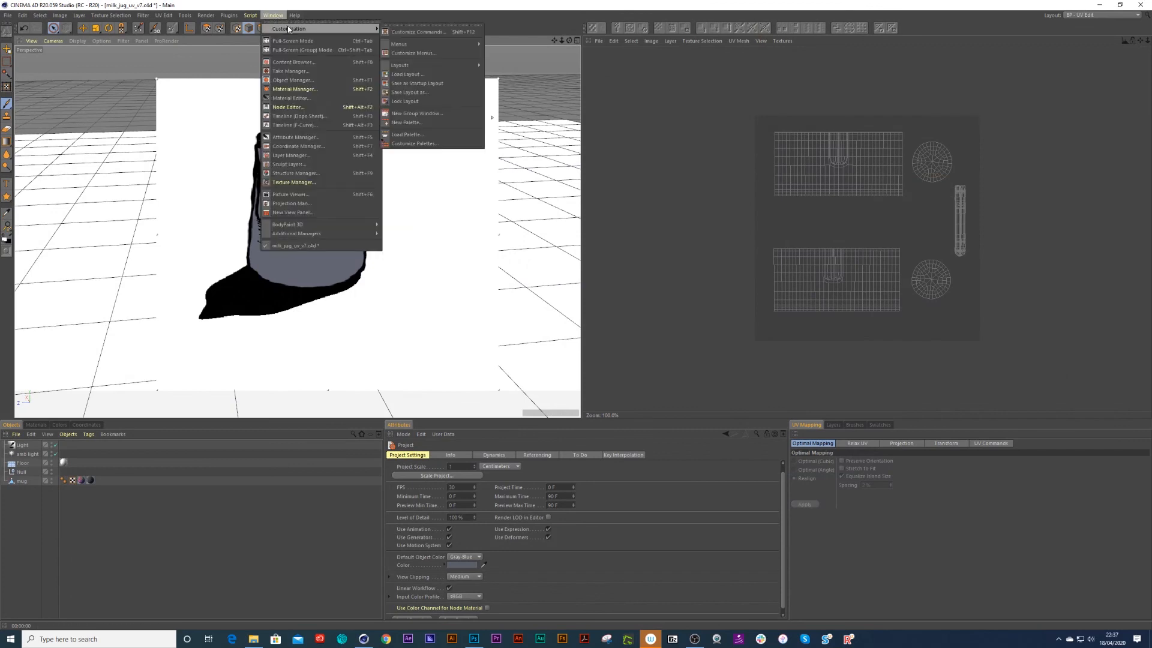
left_click(418, 32)
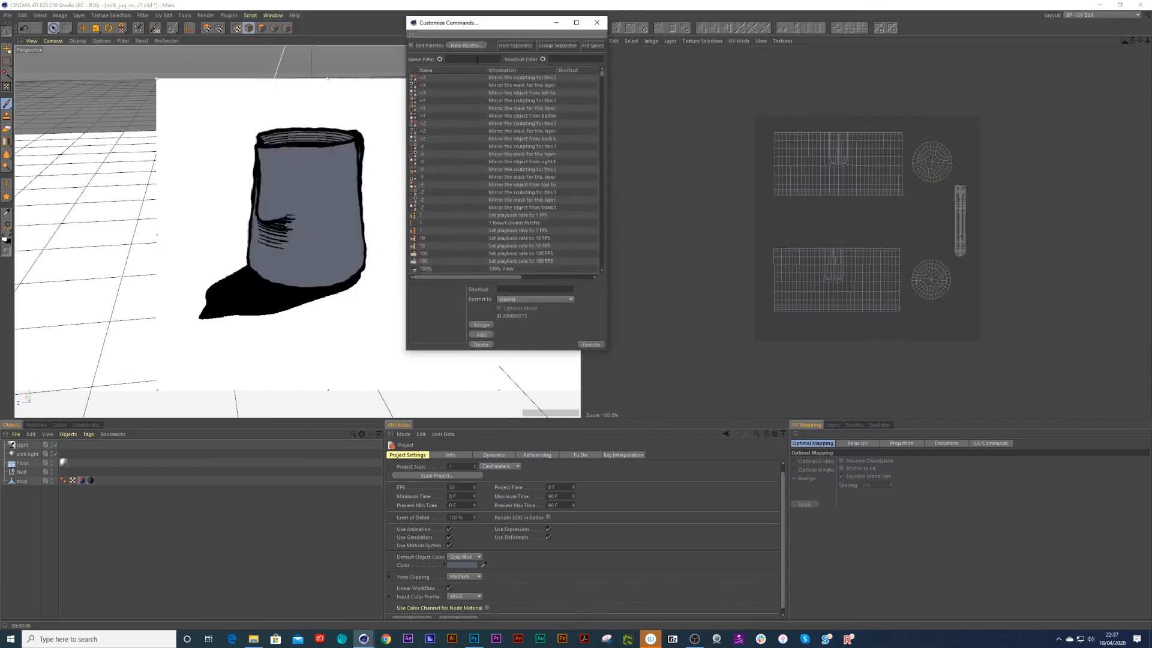
type("reload")
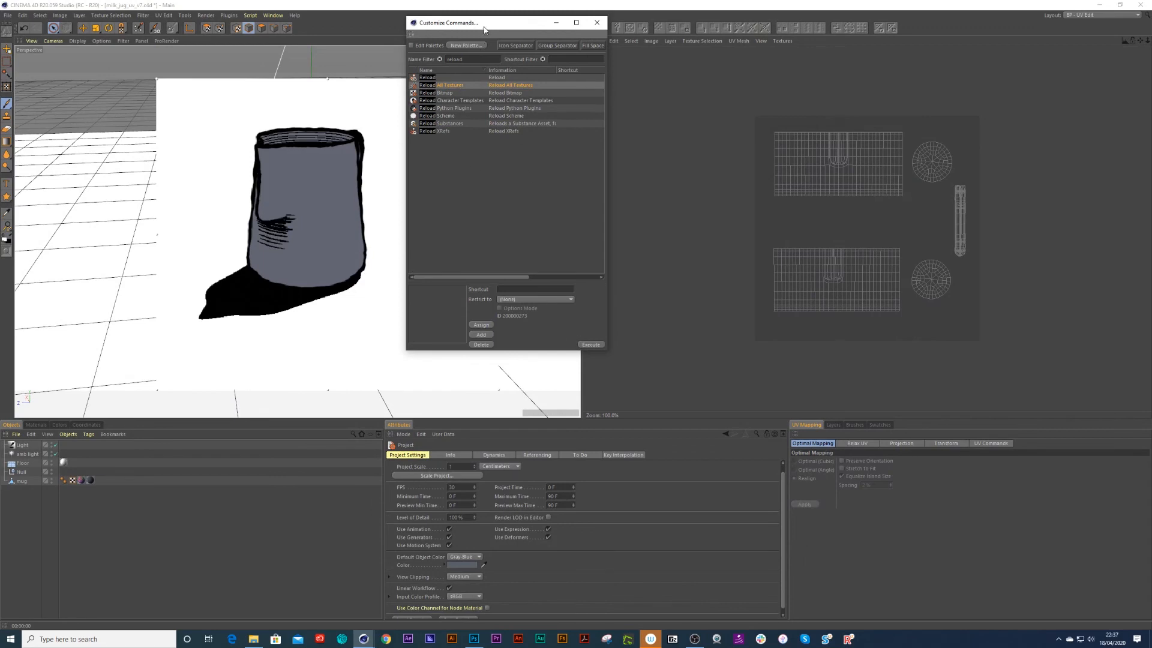
left_click_drag(441, 83, 394, 67)
left_click_drag(329, 30, 300, 28)
left_click(596, 22)
Step: Reload the saved version of the jug's texture and orbit the jug to check the milk drips
left_click(299, 29)
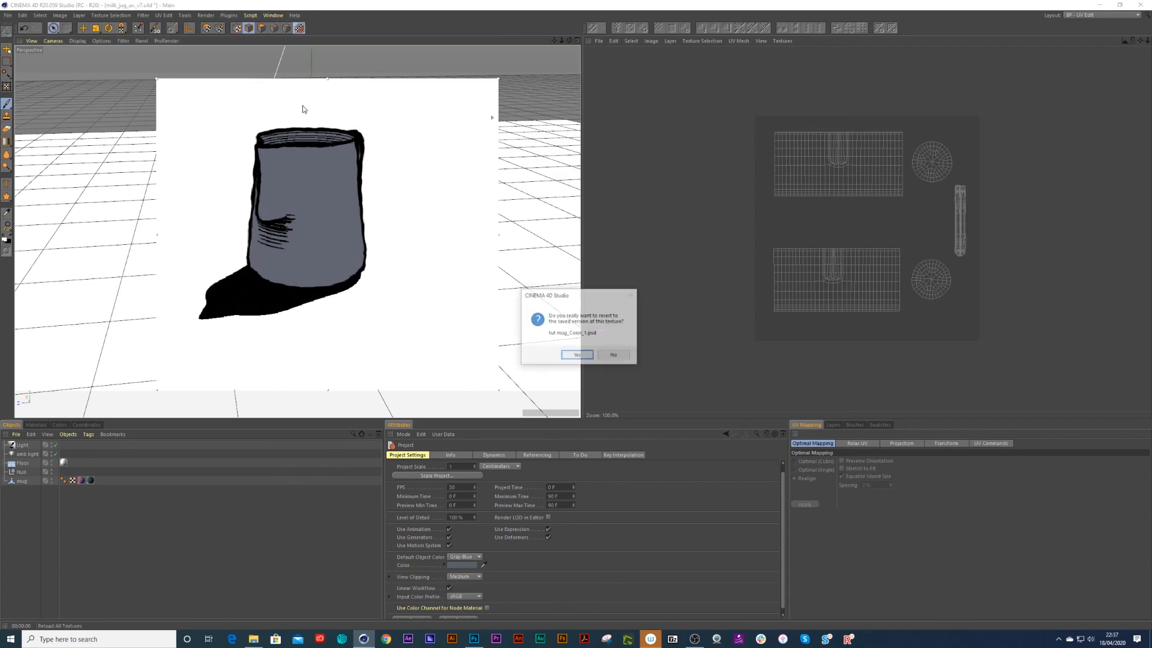
left_click(567, 353)
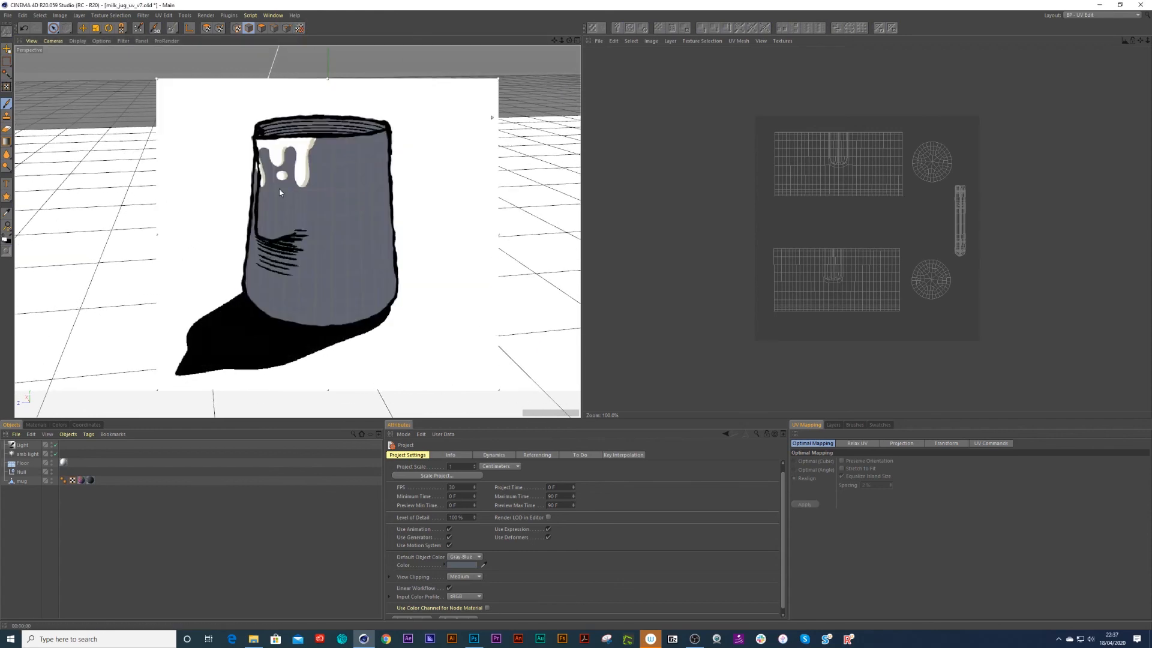
left_click_drag(290, 185, 357, 190)
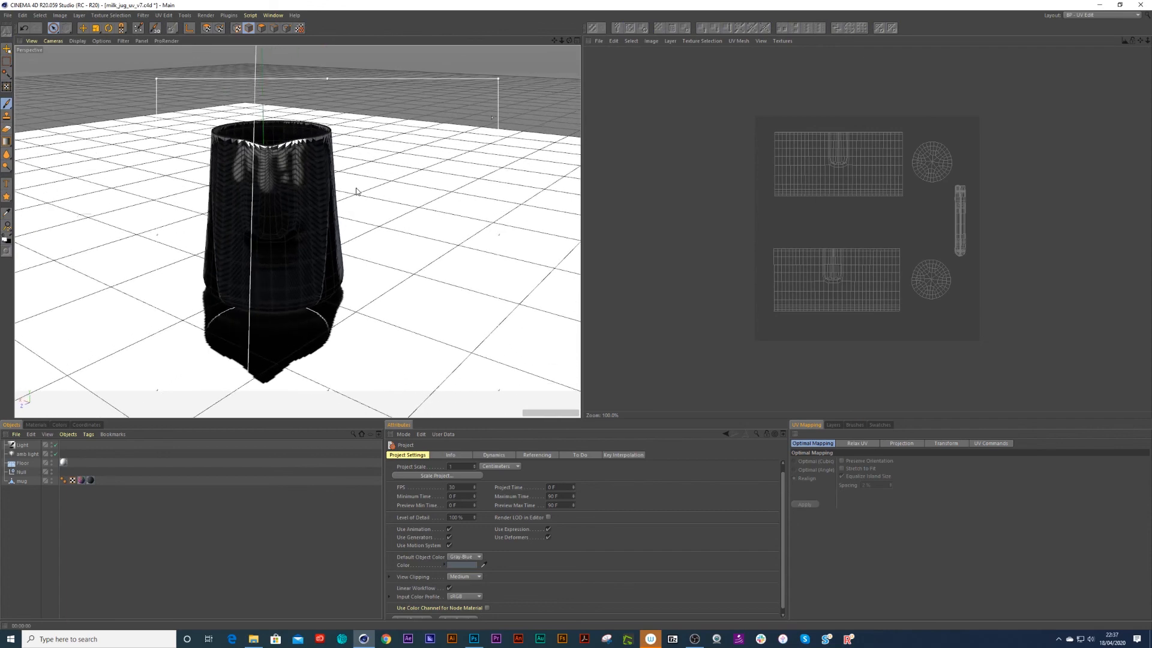
left_click_drag(303, 193, 293, 221)
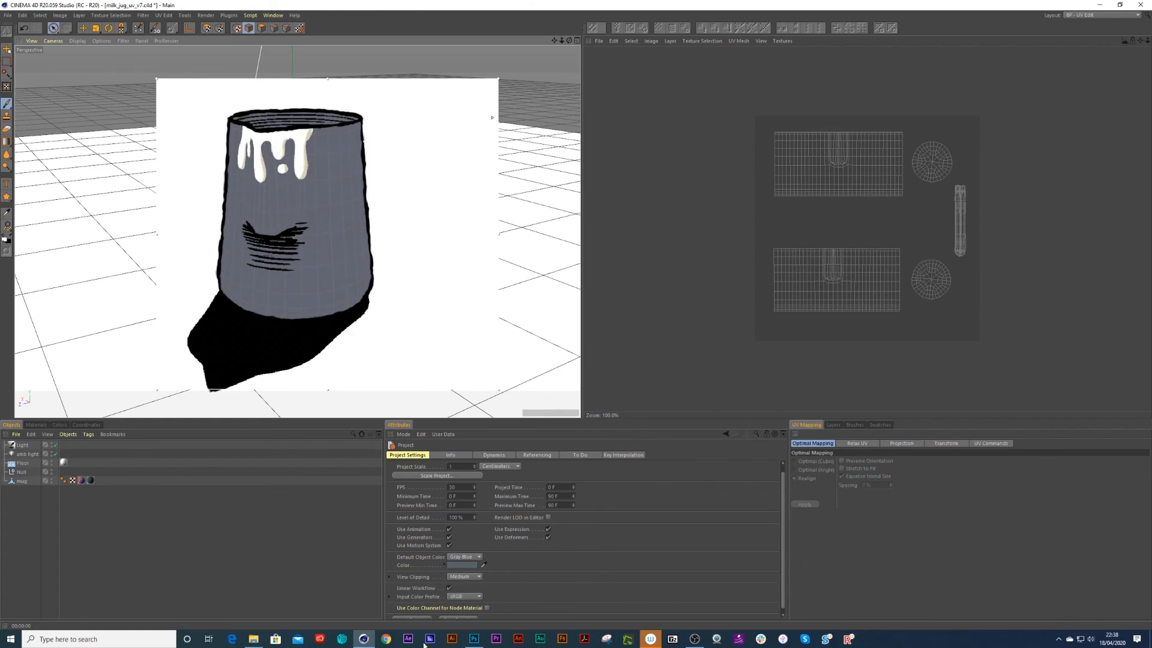
Step: Switch to Photoshop, add a new layer and paint a curved black line down the right side of the spout
left_click(474, 639)
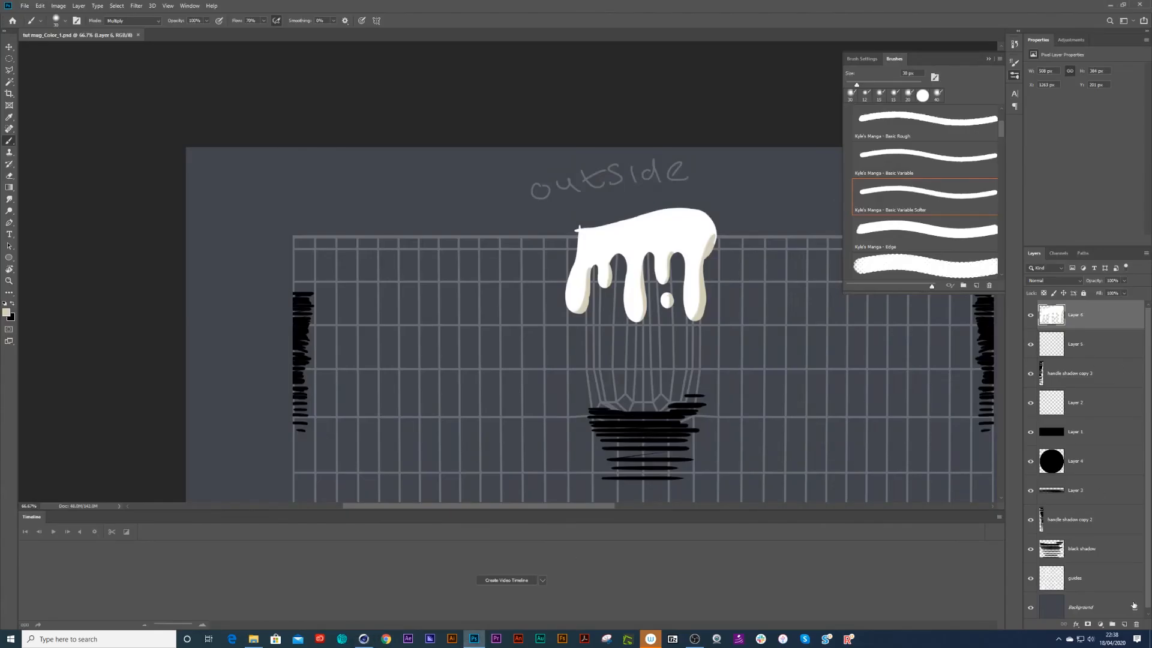
left_click(1124, 624)
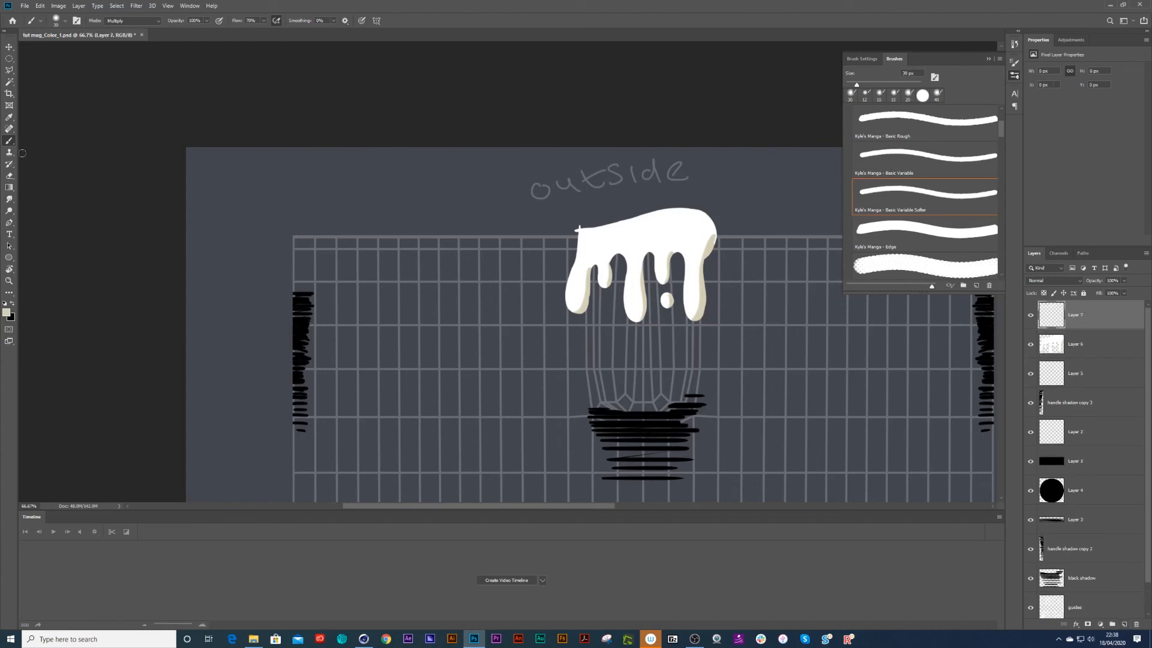
left_click(12, 304)
left_click_drag(685, 378, 683, 340)
key("ctrl+z")
left_click_drag(687, 382, 683, 316)
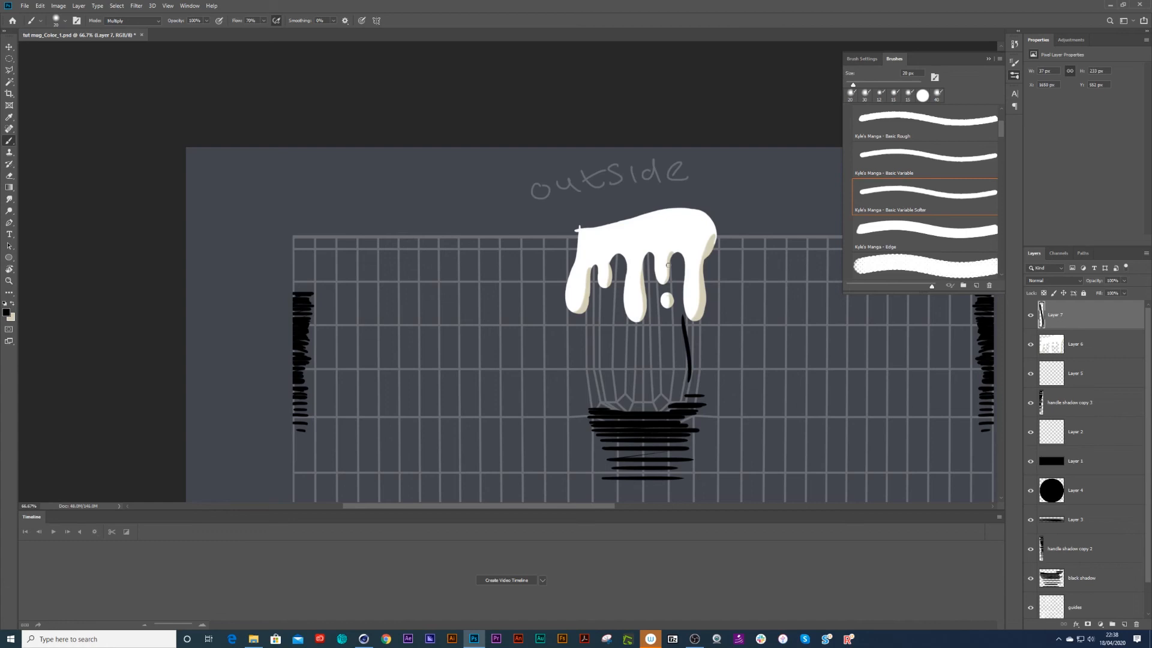
Step: Duplicate the black spout line, mirror it and position the copy on the left side of the spout
key("ctrl+j")
key("v")
left_click_drag(686, 377, 595, 375)
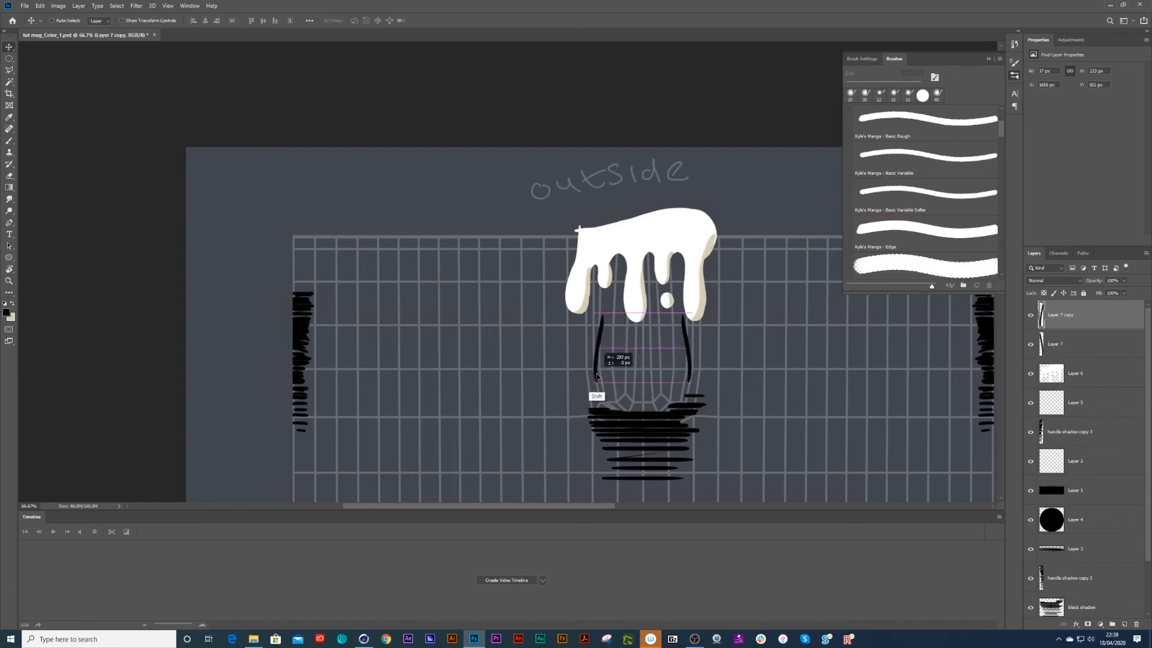
key("shift+Right")
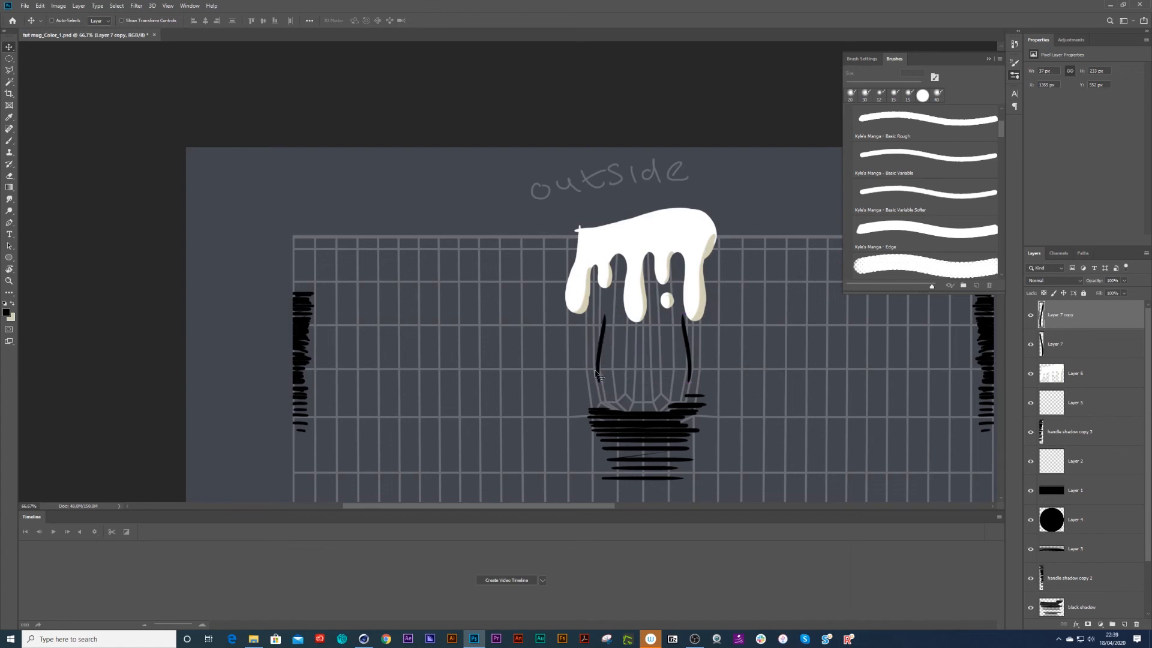
Step: Save the texture file and hide the guides layer
key("ctrl")
scroll(1078, 540, "down", 2)
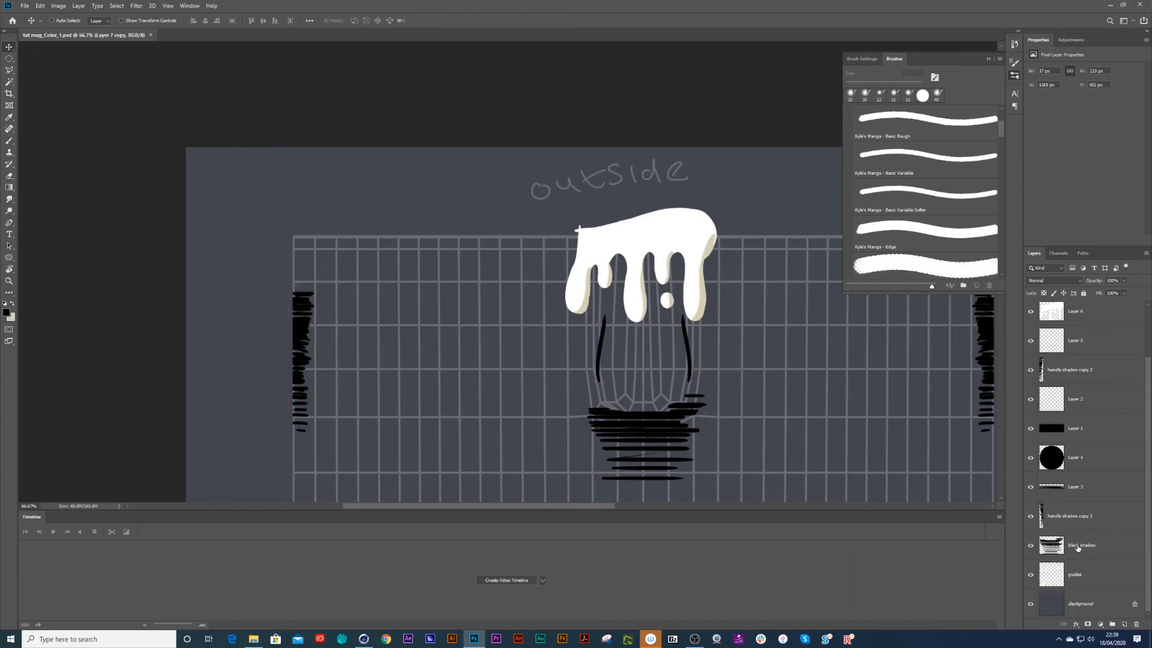
left_click(1030, 575)
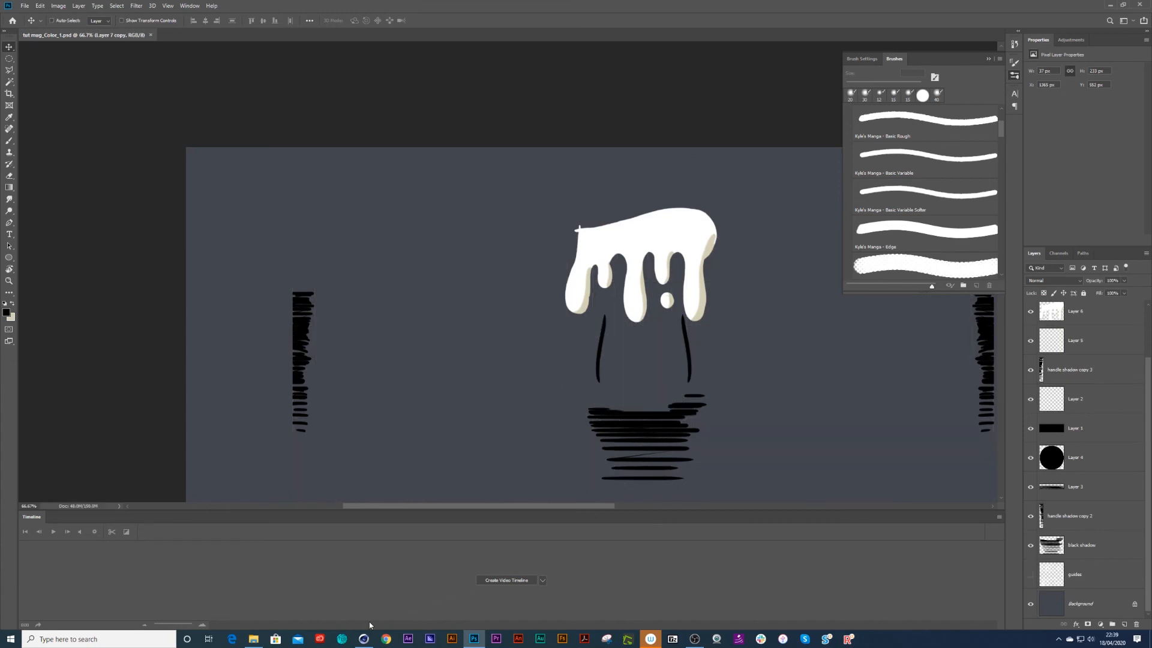
Step: Switch to Cinema 4D, reload the jug's saved texture and orbit the jug to check the new spout lines
left_click(363, 638)
left_click(298, 29)
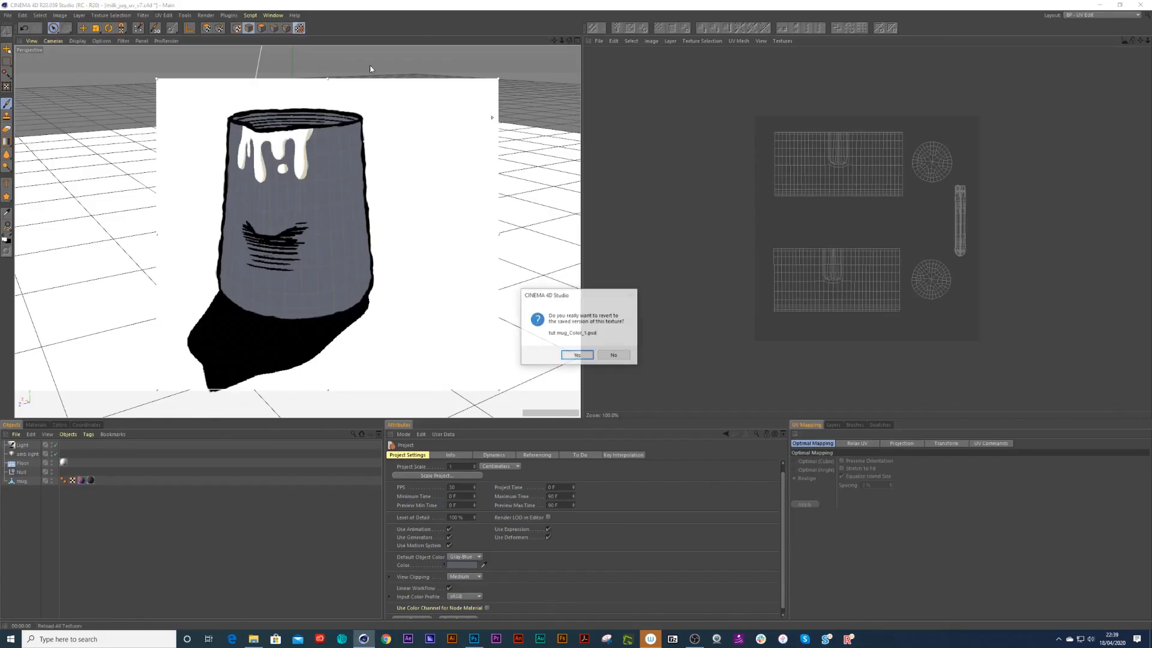
left_click(575, 354)
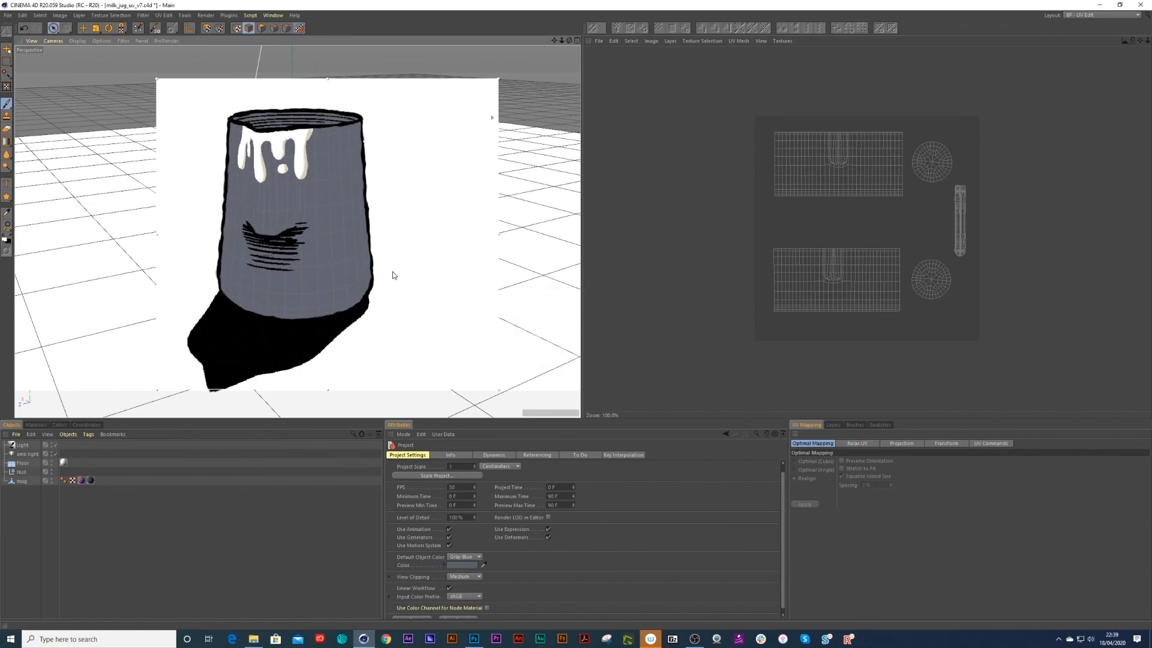
left_click_drag(321, 232, 269, 240)
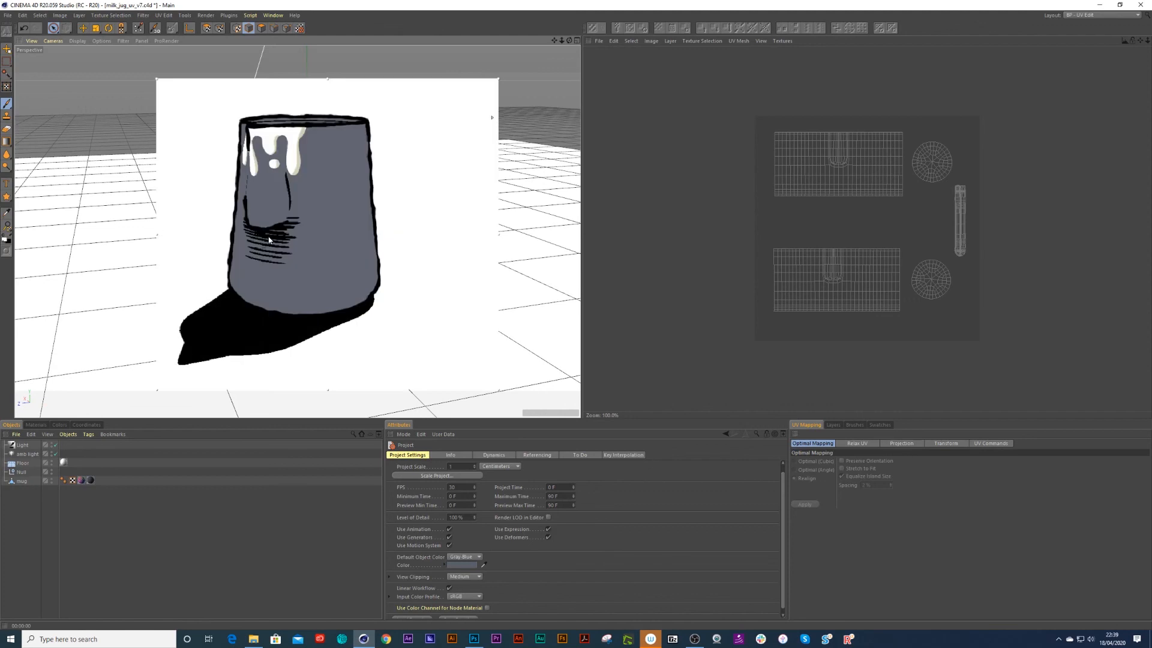
Step: Switch to Photoshop and thicken both black spout lines with extra brush strokes on Layer 7, extending the left line's upper end
left_click(474, 639)
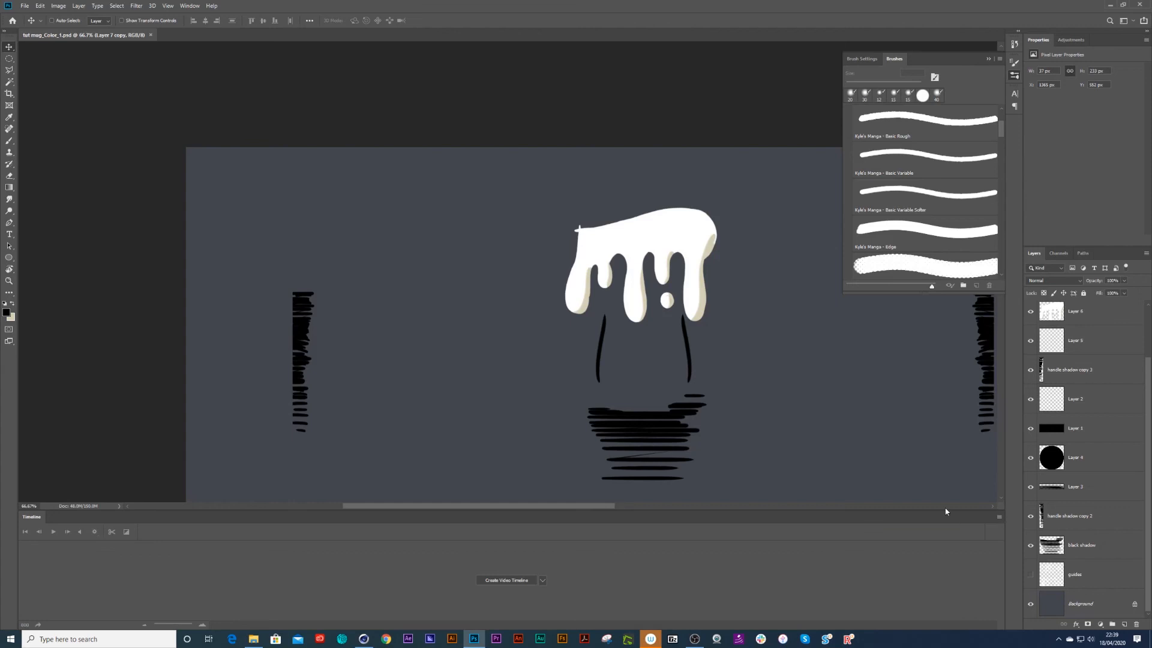
left_click(690, 363, "ctrl")
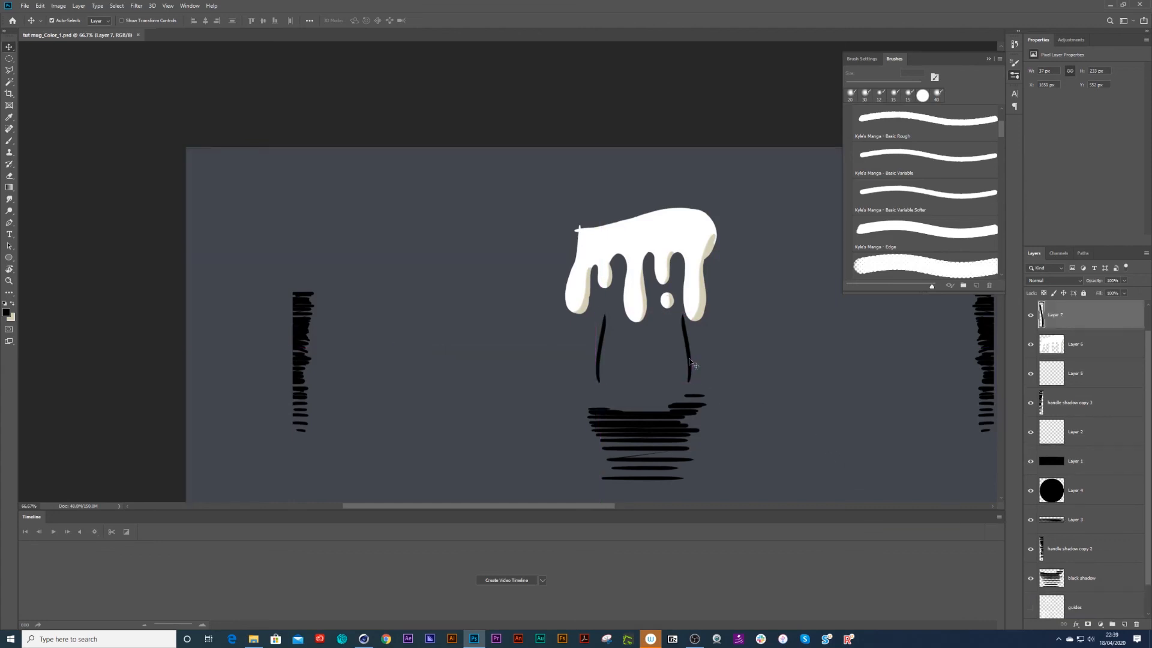
key("b")
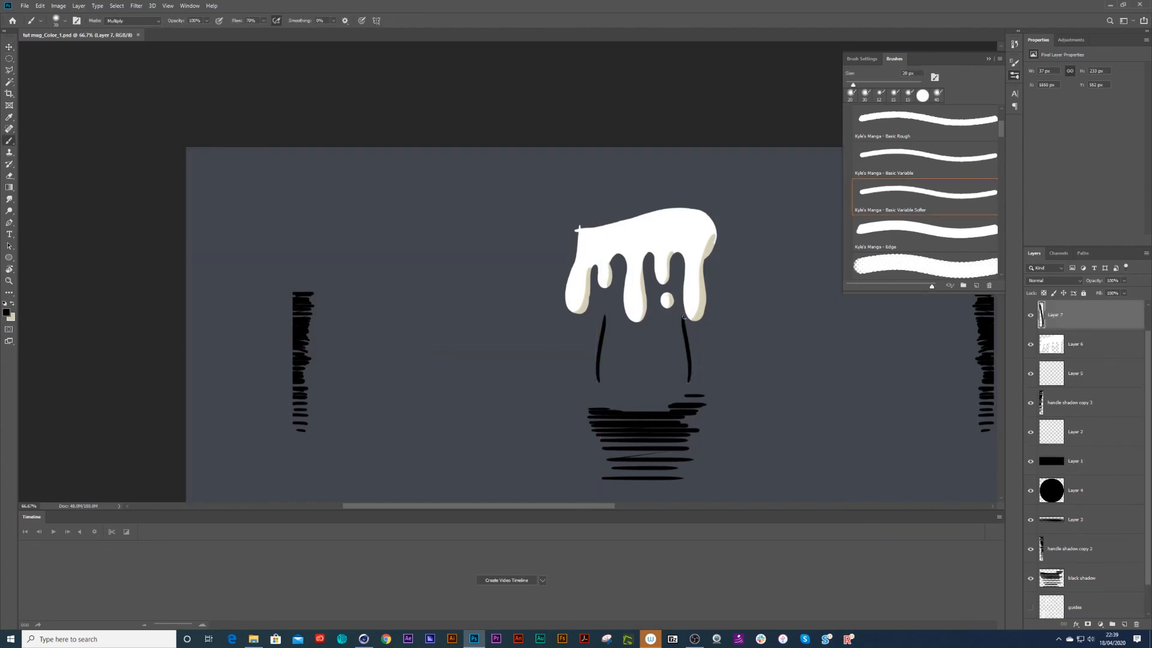
left_click_drag(684, 320, 688, 390)
left_click_drag(604, 322, 597, 383)
left_click_drag(606, 309, 604, 314)
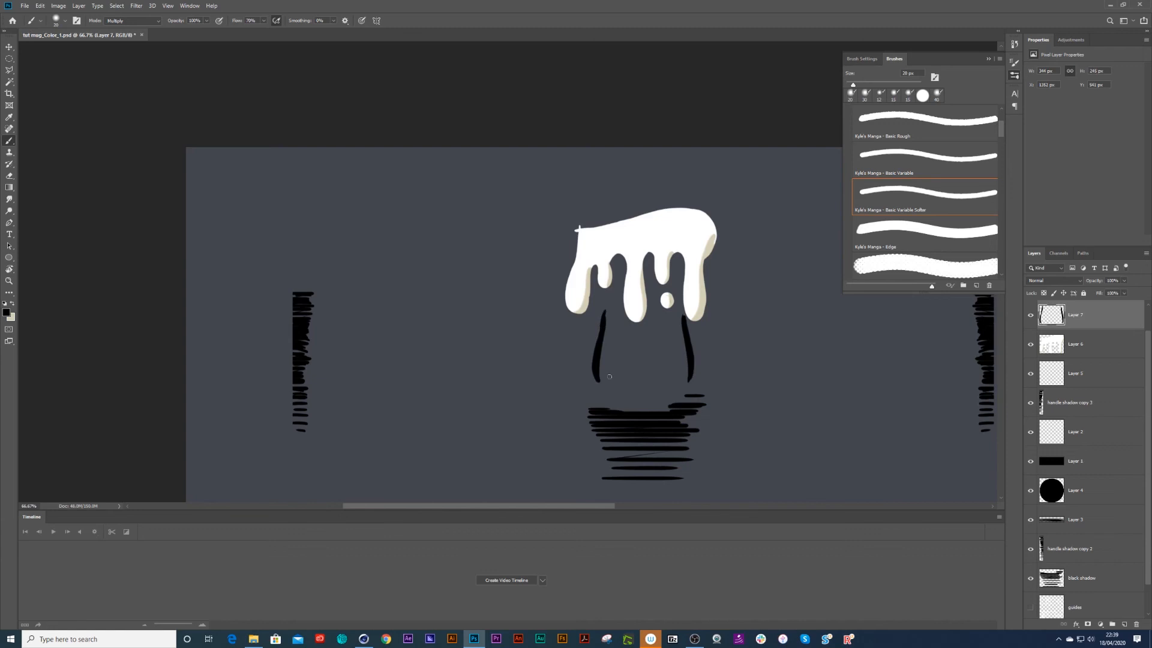
Step: Switch to Cinema 4D and reload the jug's texture to check the thickened spout lines
left_click(364, 639)
left_click(300, 28)
left_click(576, 355)
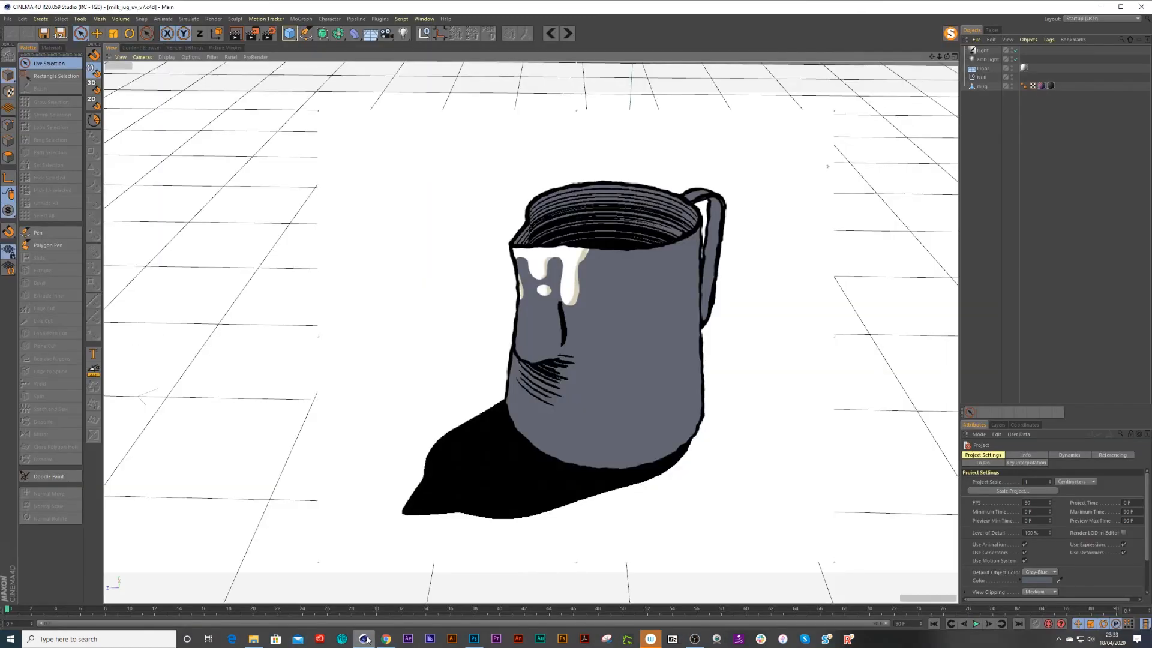
Step: Copy the Ozone Coffee logo image from the Chrome image search and paste it into the Photoshop jug texture
left_click(386, 639)
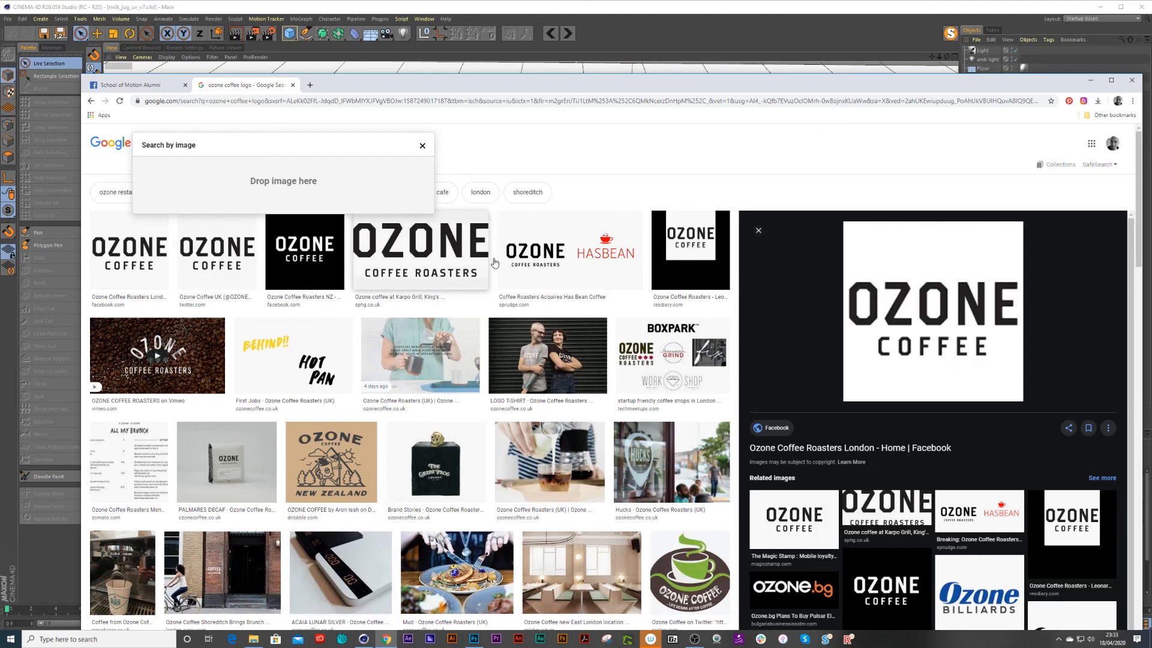
right_click(924, 288)
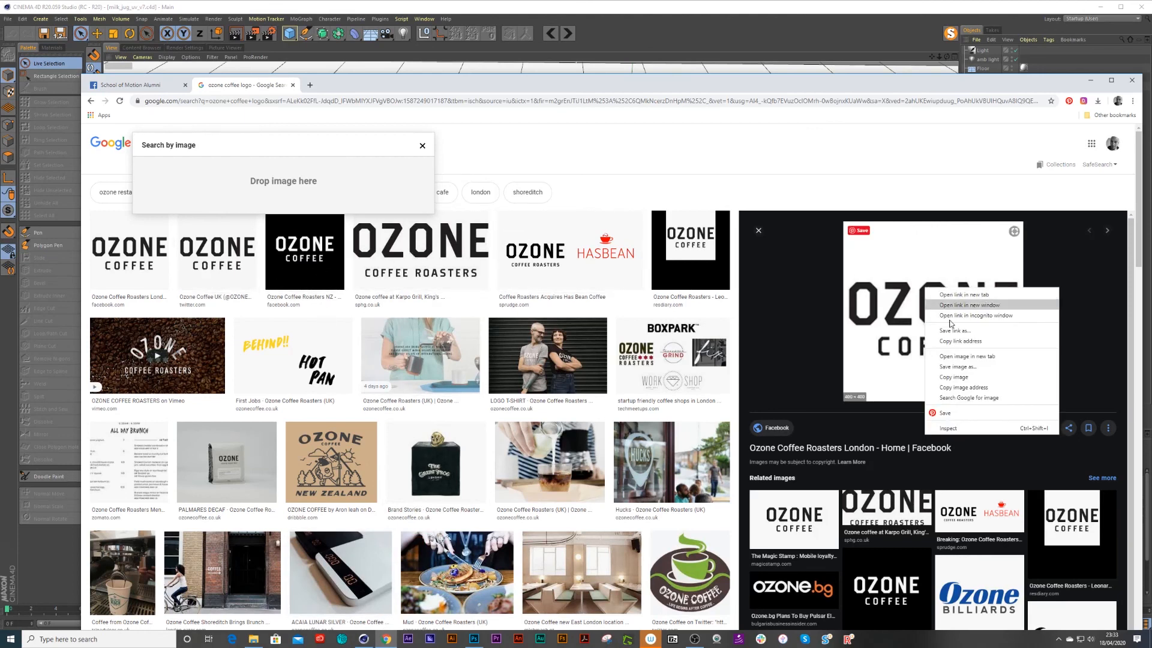
left_click(967, 378)
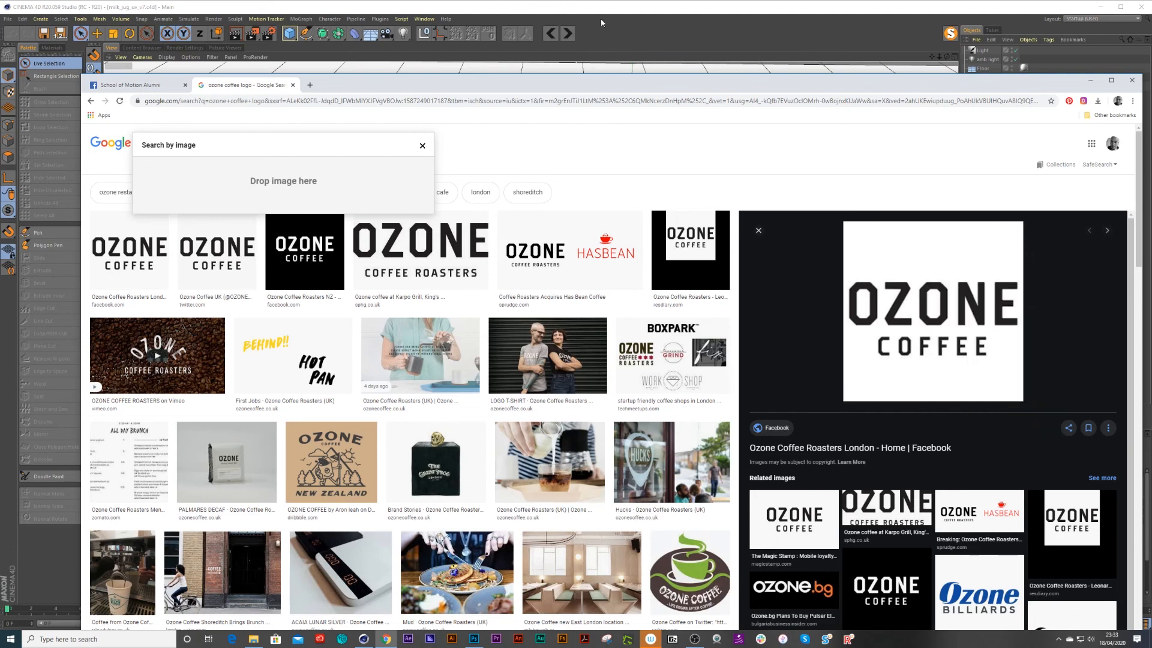
left_click(474, 639)
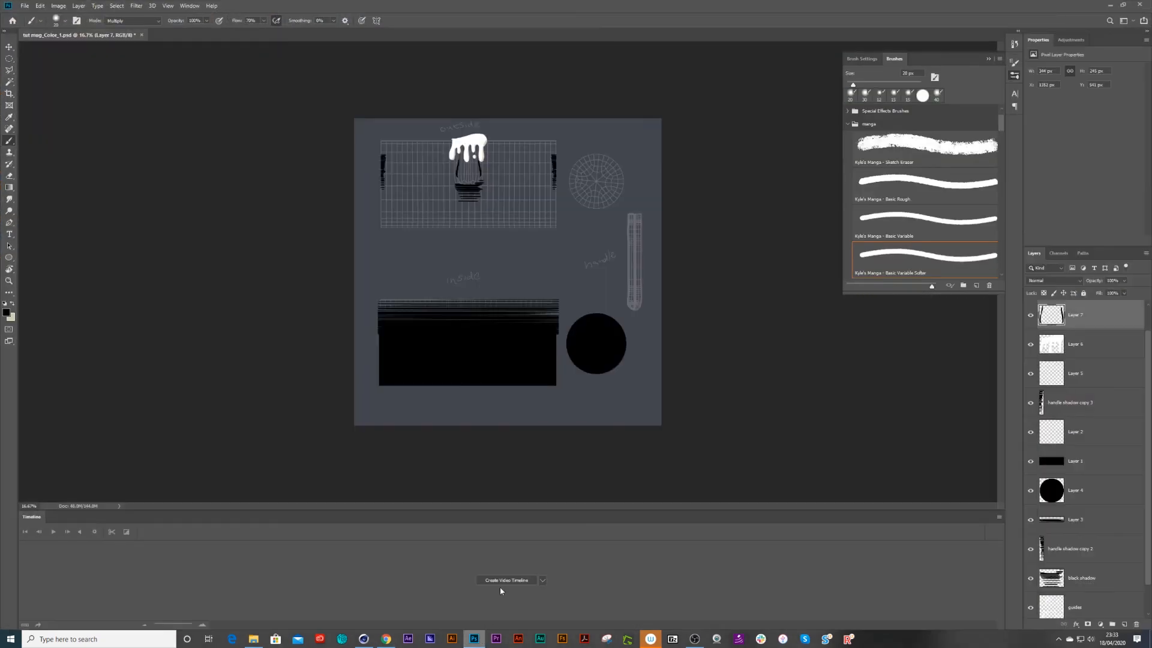
key("ctrl+v")
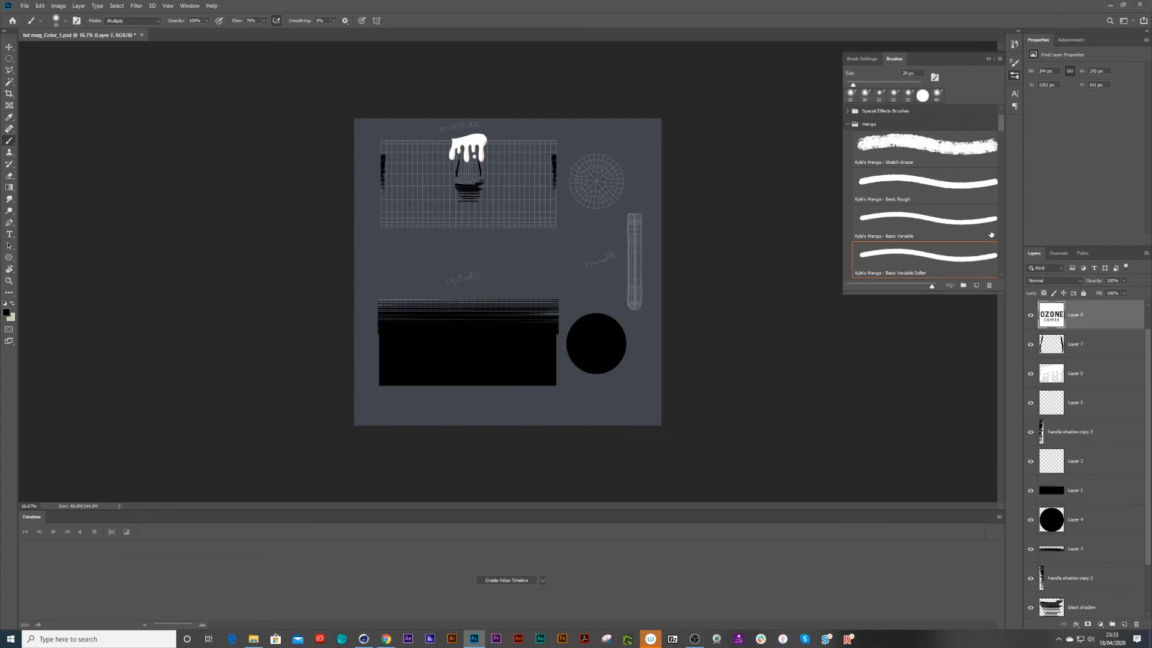
Step: Enlarge the pasted Ozone Coffee logo with Free Transform and place it on the outside grid beside the spout
key("ctrl+t")
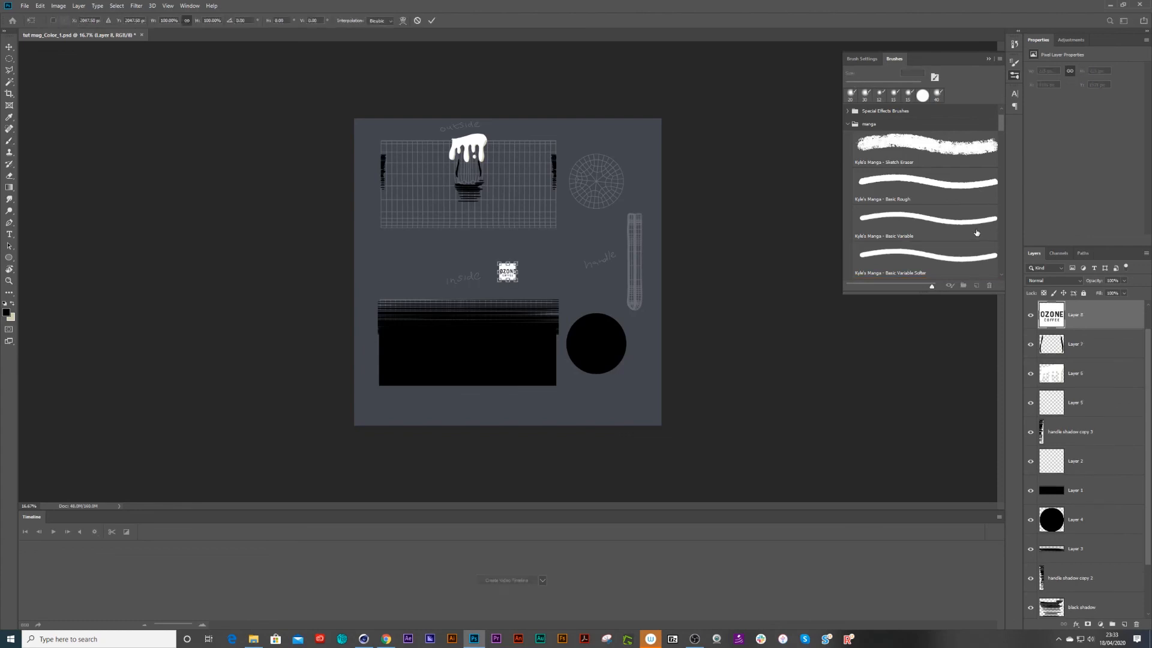
mouse_move(517, 262)
left_mouse_down()
mouse_move(545, 230)
mouse_move(528, 186)
left_mouse_up()
key("Return")
key("ctrl+plus")
key("ctrl+plus")
key("ctrl+plus")
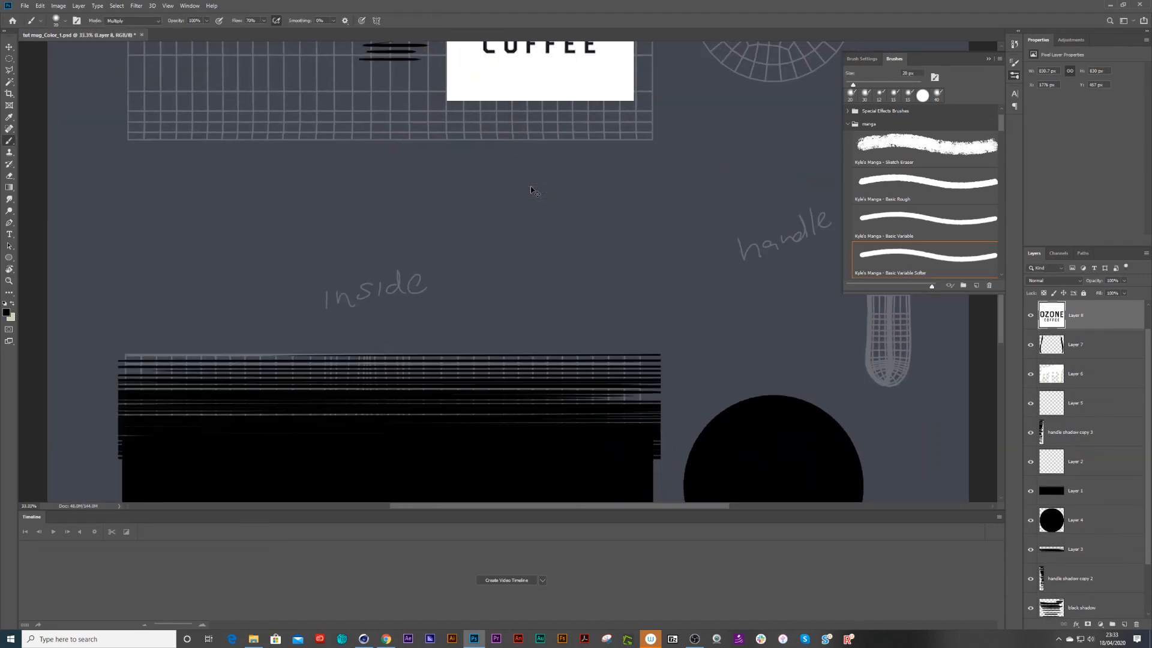
Step: Lower the logo layer's opacity to about 20% and scale the logo down between the spout and handle shadow
left_click_drag(551, 200, 545, 262)
left_click(1125, 282)
left_click_drag(1113, 293, 1093, 293)
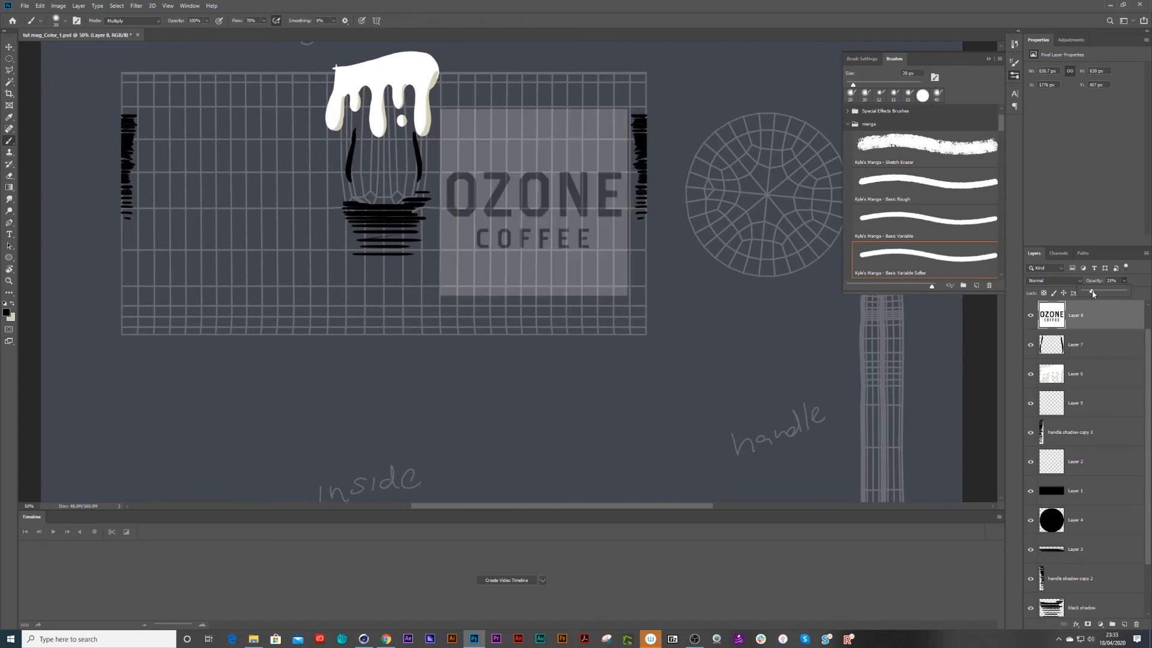
key("ctrl+t")
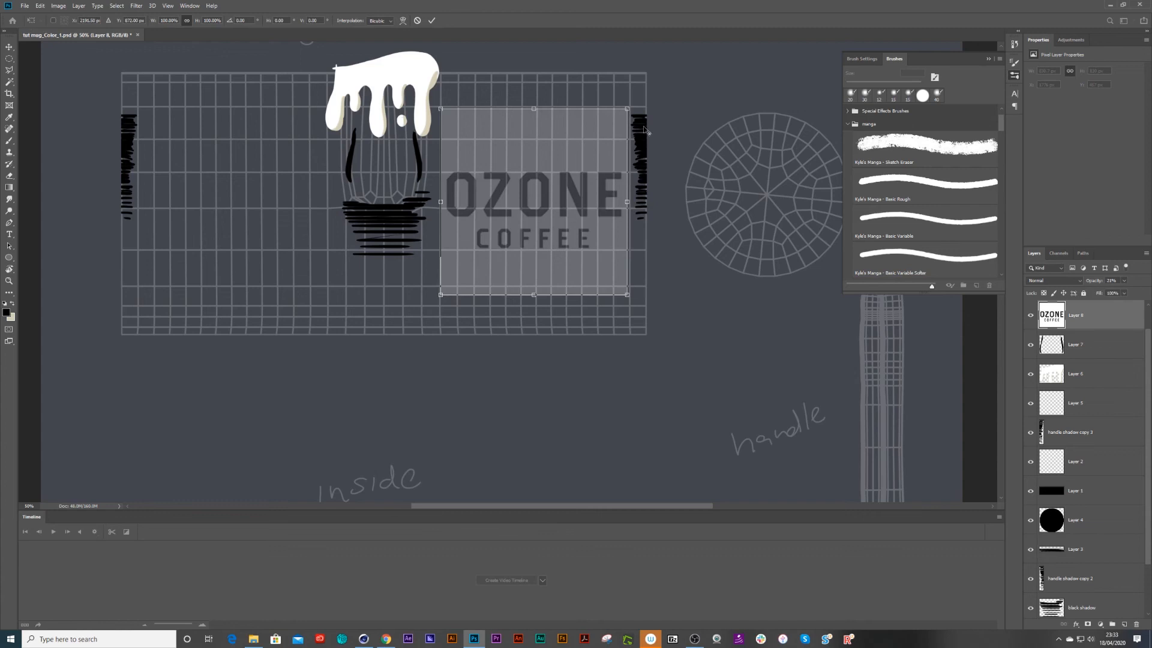
left_click_drag(634, 108, 582, 141)
key("b")
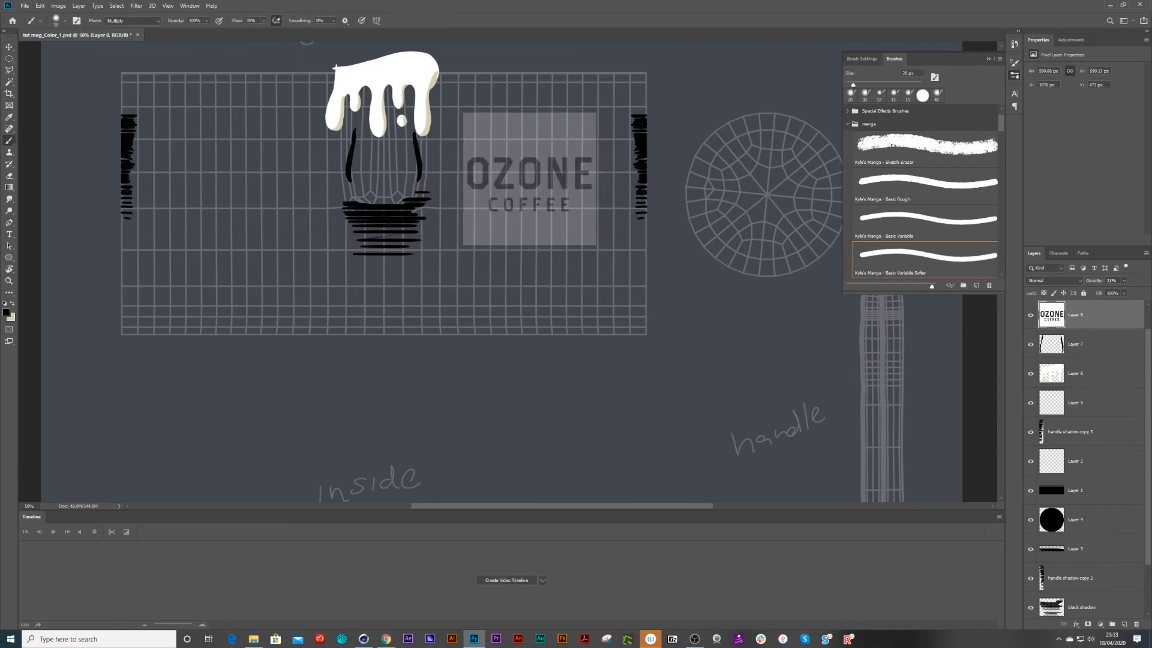
Step: Create a new layer above the faded logo and hand-trace the word OZONE in black brush strokes
key("ctrl+shift+n")
key("Return")
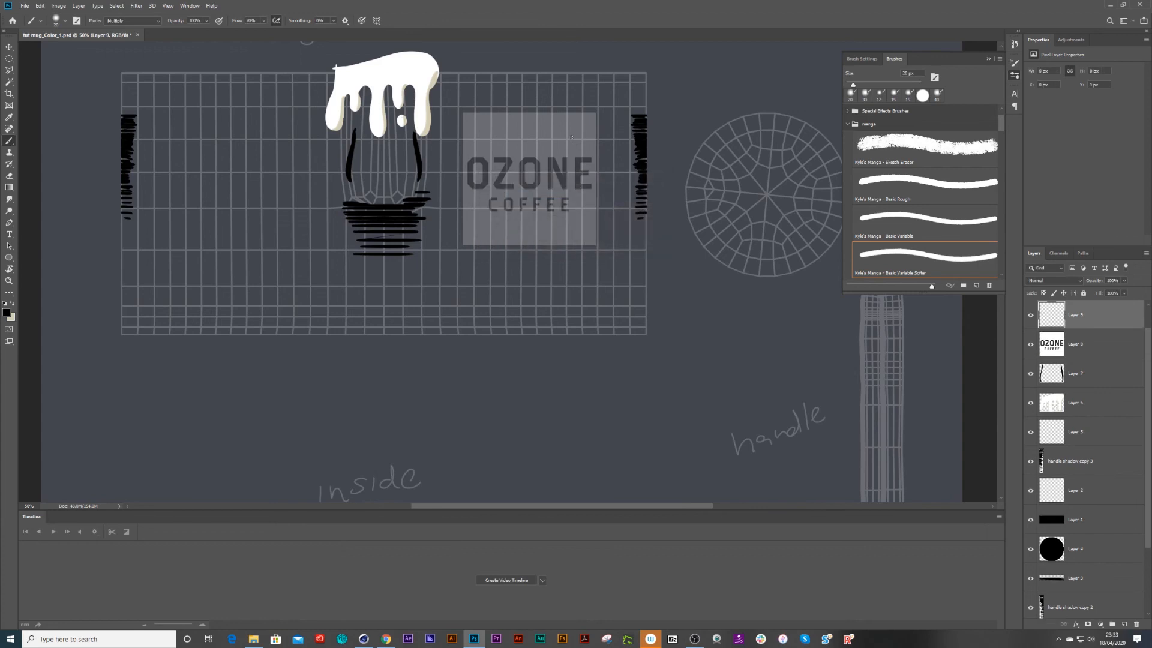
key("ctrl+plus")
key("ctrl+plus")
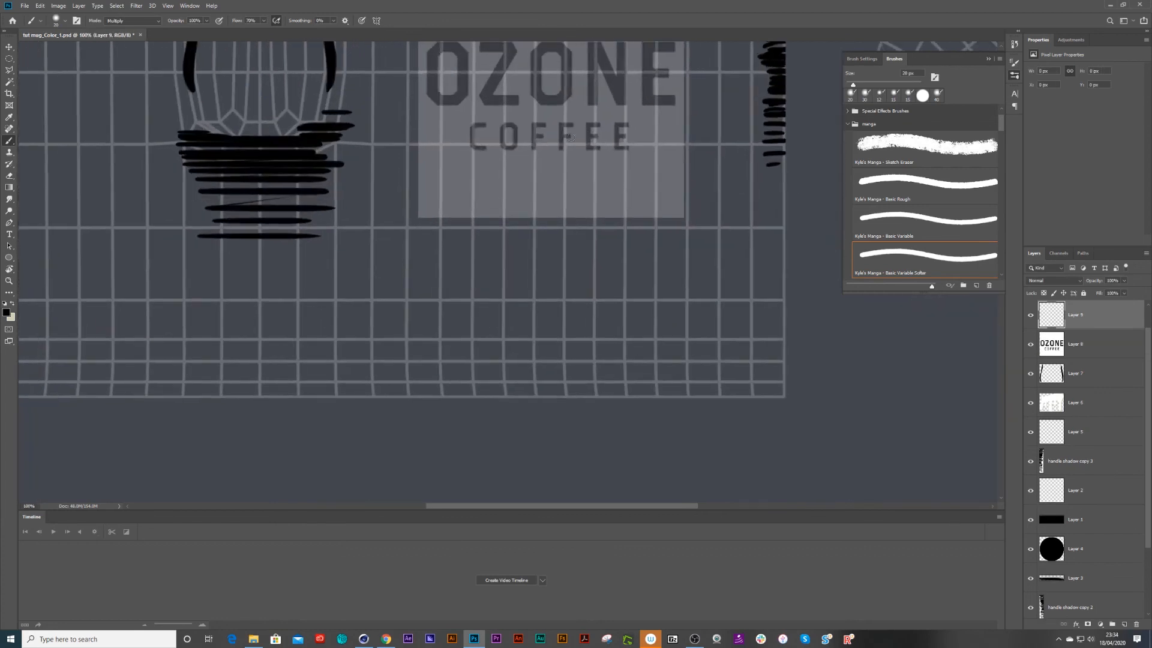
left_click_drag(608, 169, 666, 316)
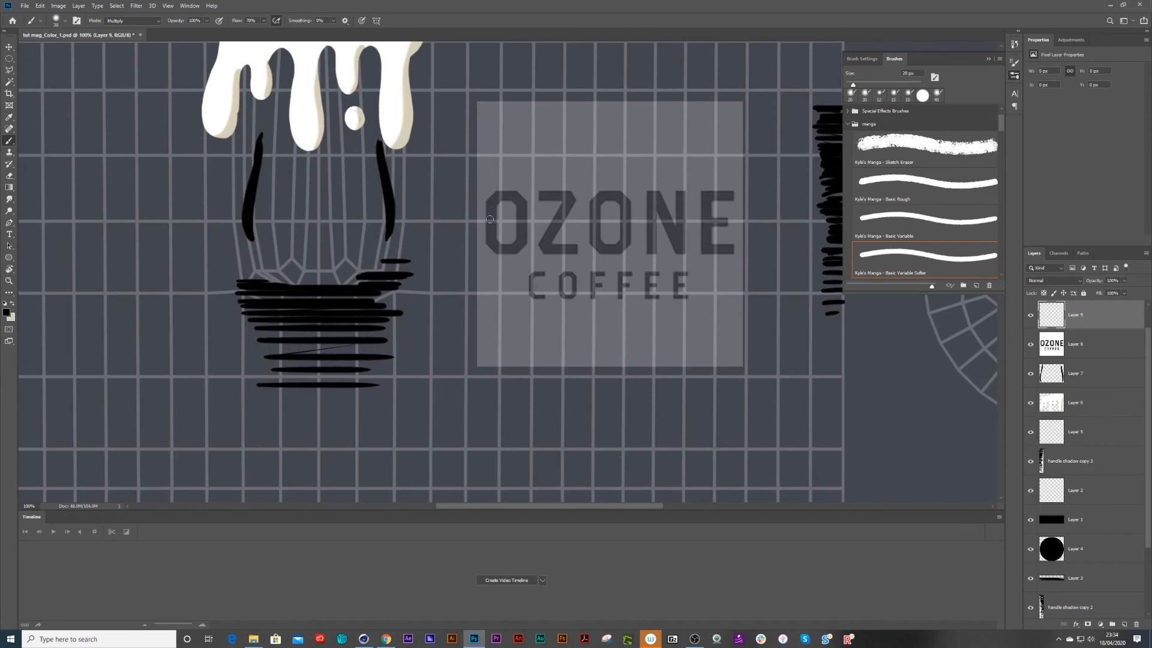
mouse_move(489, 207)
left_mouse_down()
mouse_move(491, 245)
mouse_move(516, 224)
mouse_move(499, 248)
mouse_move(518, 246)
mouse_move(525, 206)
mouse_move(501, 190)
left_mouse_up()
key("bracketleft")
mouse_move(502, 193)
left_mouse_down()
mouse_move(569, 194)
mouse_move(547, 196)
mouse_move(547, 237)
mouse_move(568, 208)
mouse_move(543, 247)
mouse_move(573, 243)
left_mouse_up()
key("bracketright")
key("bracketright")
mouse_move(591, 204)
left_mouse_down()
mouse_move(606, 252)
mouse_move(625, 246)
mouse_move(625, 207)
mouse_move(600, 194)
mouse_move(620, 200)
mouse_move(652, 252)
left_mouse_up()
mouse_move(652, 191)
left_mouse_down()
mouse_move(651, 237)
mouse_move(680, 250)
mouse_move(681, 195)
mouse_move(682, 249)
mouse_move(681, 223)
mouse_move(706, 251)
left_mouse_up()
mouse_move(705, 195)
left_mouse_down()
mouse_move(706, 243)
mouse_move(723, 213)
mouse_move(712, 252)
mouse_move(725, 249)
mouse_move(708, 250)
mouse_move(723, 228)
mouse_move(710, 223)
mouse_move(725, 198)
left_mouse_up()
Step: Trace the word COFFEE below OZONE on the same layer with a smaller black brush
key("bracketleft")
key("bracketleft")
mouse_move(542, 271)
left_mouse_down()
mouse_move(530, 295)
mouse_move(531, 282)
left_mouse_up()
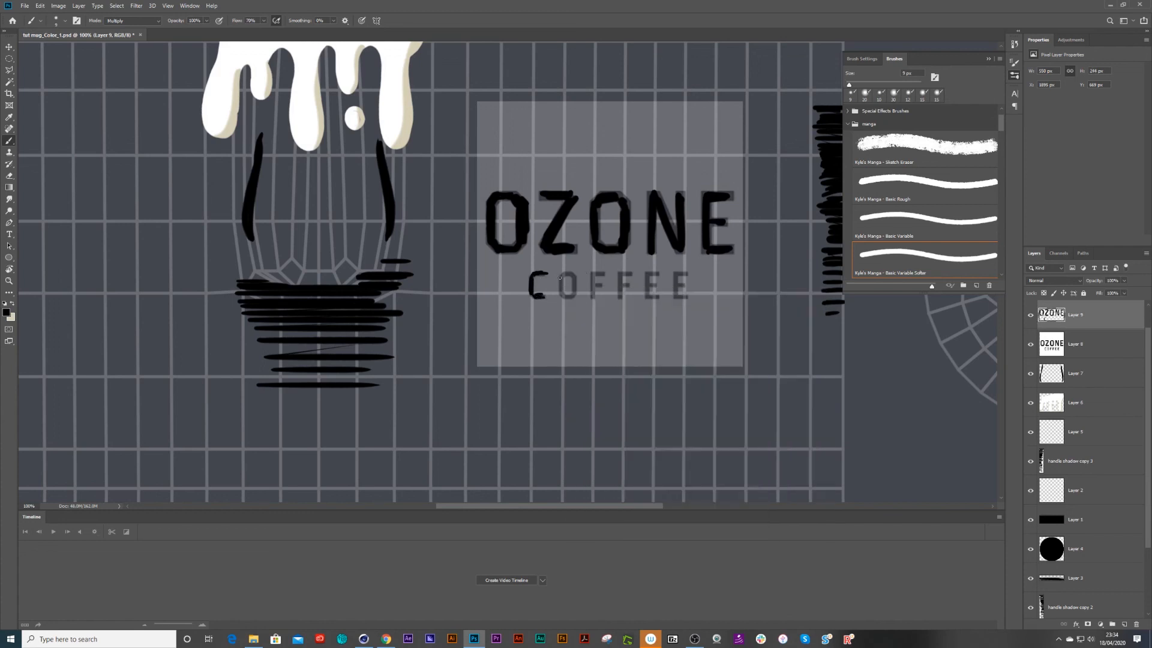
mouse_move(563, 277)
left_mouse_down()
mouse_move(562, 294)
mouse_move(562, 277)
mouse_move(574, 290)
left_mouse_up()
left_click_drag(591, 276, 593, 295)
left_click_drag(621, 280, 621, 298)
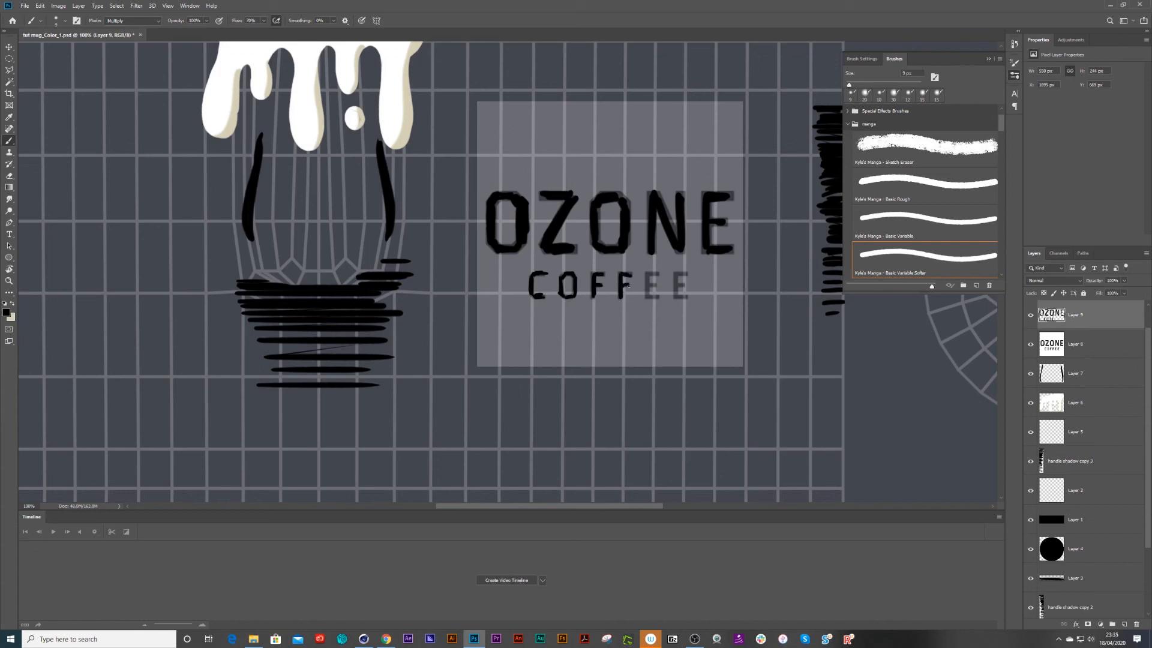
mouse_move(646, 278)
left_mouse_down()
mouse_move(646, 292)
mouse_move(657, 274)
mouse_move(675, 296)
left_mouse_up()
left_click_drag(677, 274, 686, 272)
Step: Hide the logo reference on Layer 8 and the guides layer, and save the texture file
left_click(1031, 343)
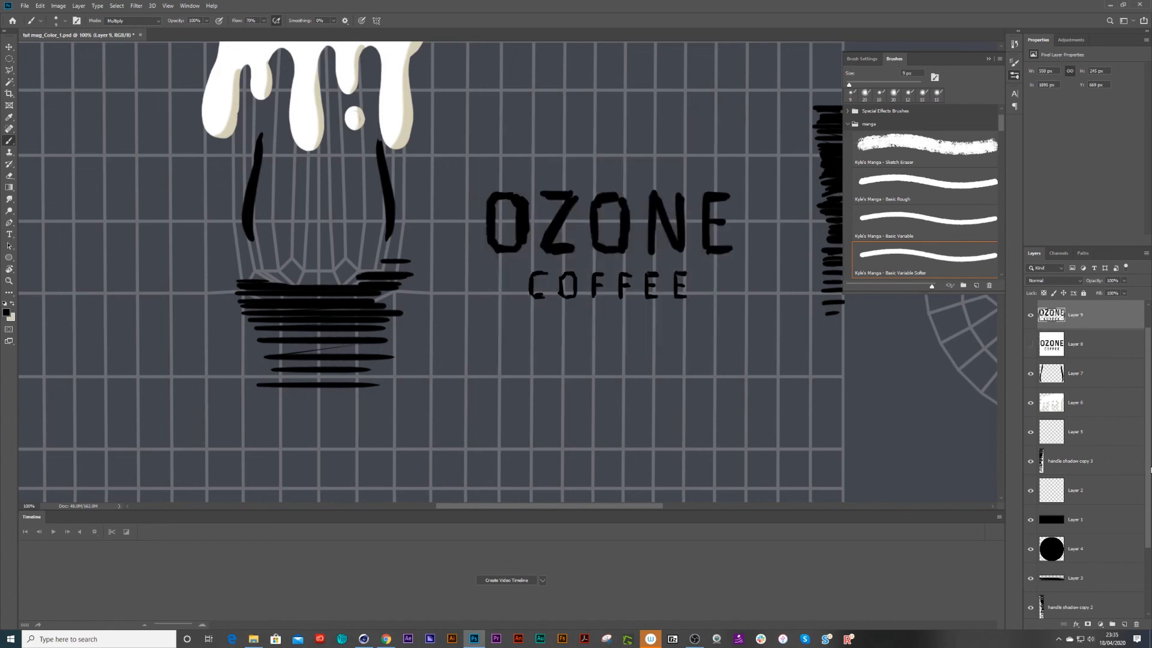
left_click_drag(1150, 470, 1150, 534)
left_click(1031, 575)
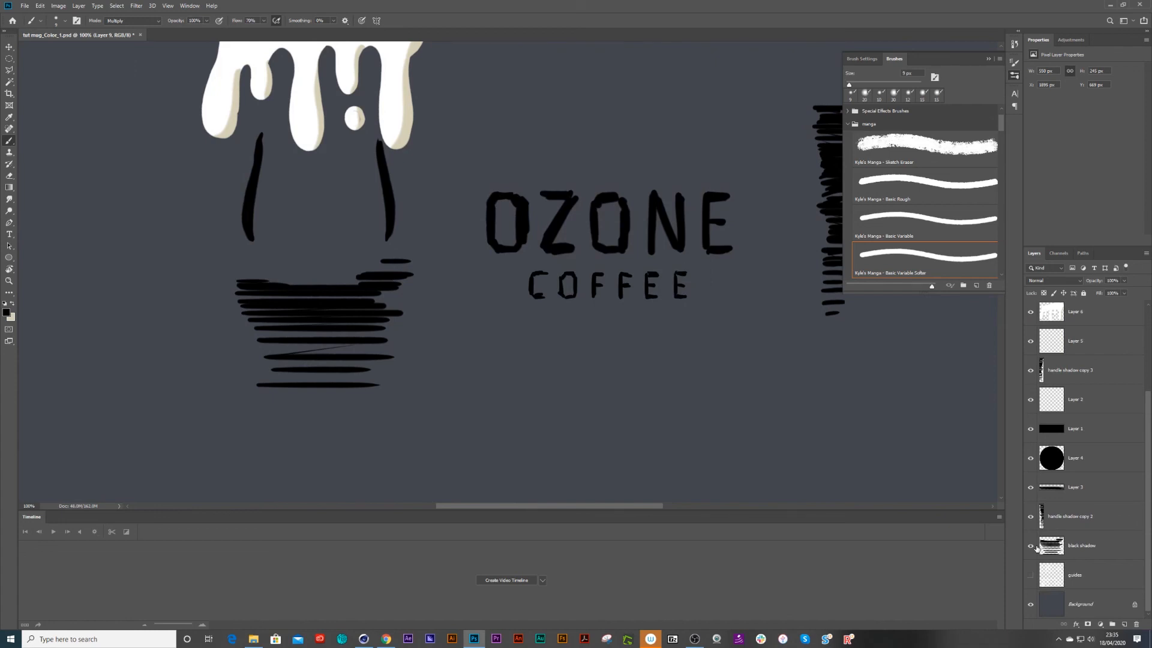
key("ctrl+s")
Step: Switch to Cinema 4D, reload the jug's texture and orbit to check the lettering on its side
left_click(364, 639)
left_click(304, 28)
left_click_drag(395, 247, 346, 219)
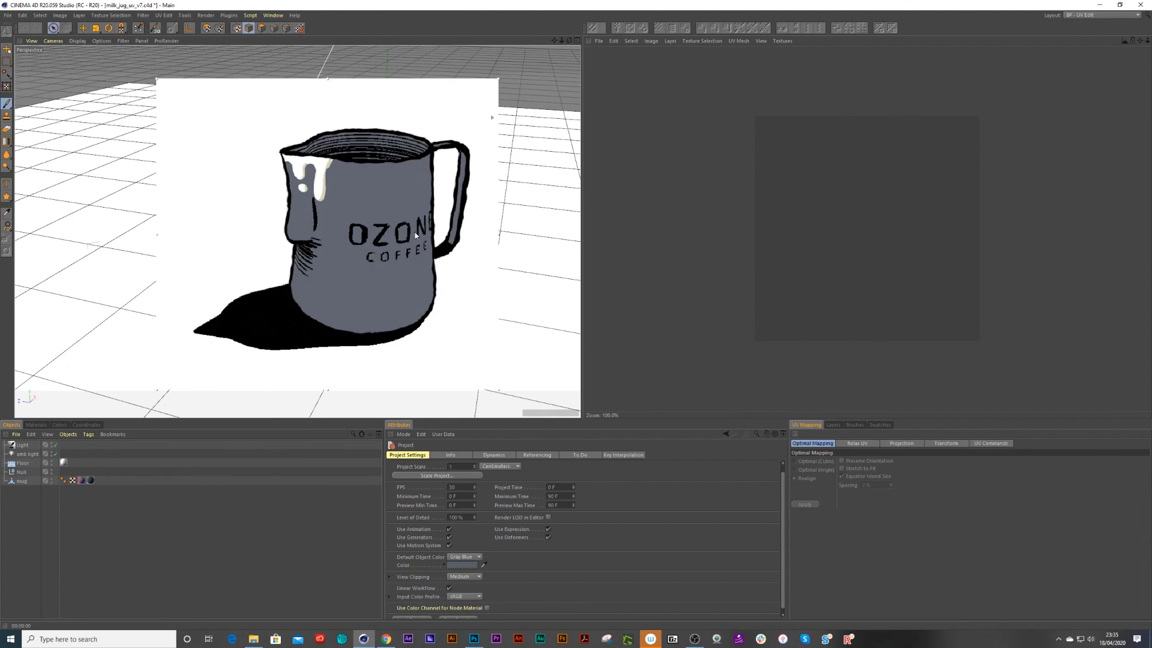
Step: Switch to Photoshop, show the logo reference, and thicken the COFFEE lettering by duplicating Layer 9 and offsetting the copy slightly
left_click(475, 639)
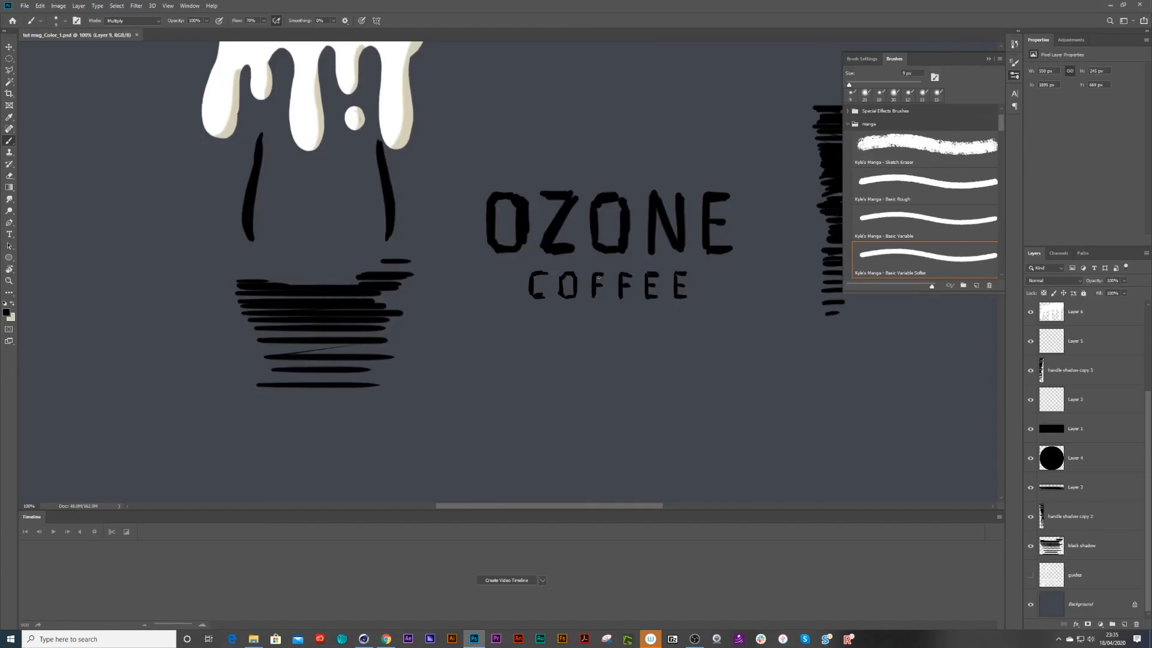
scroll(1034, 527, "up", 4)
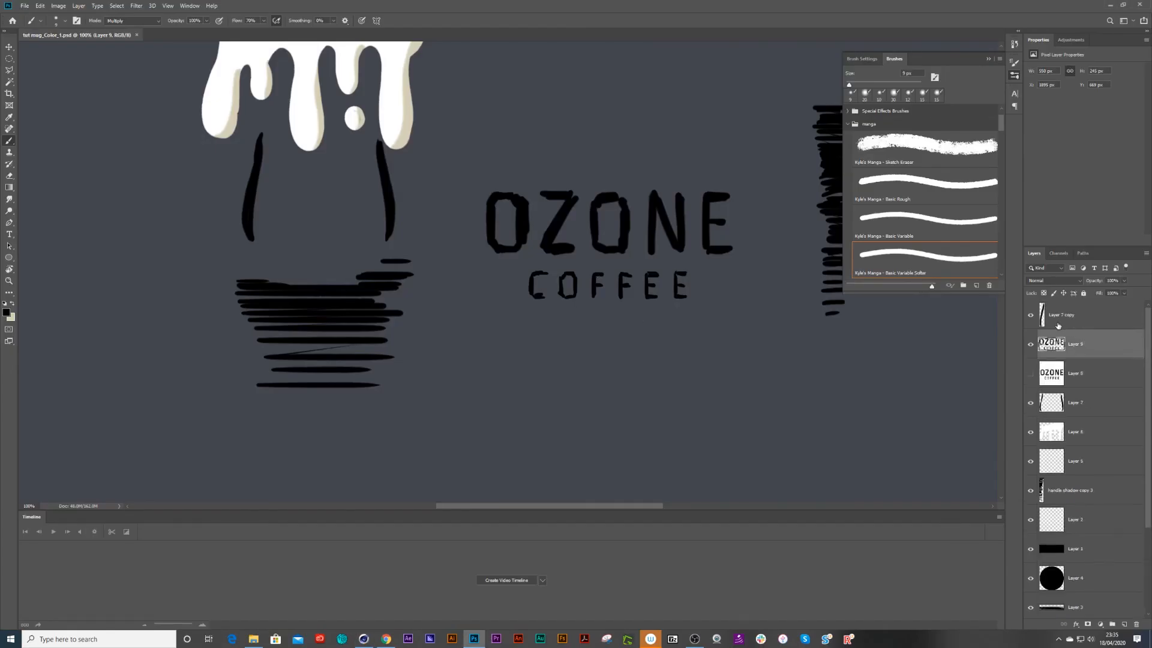
left_click(1030, 374)
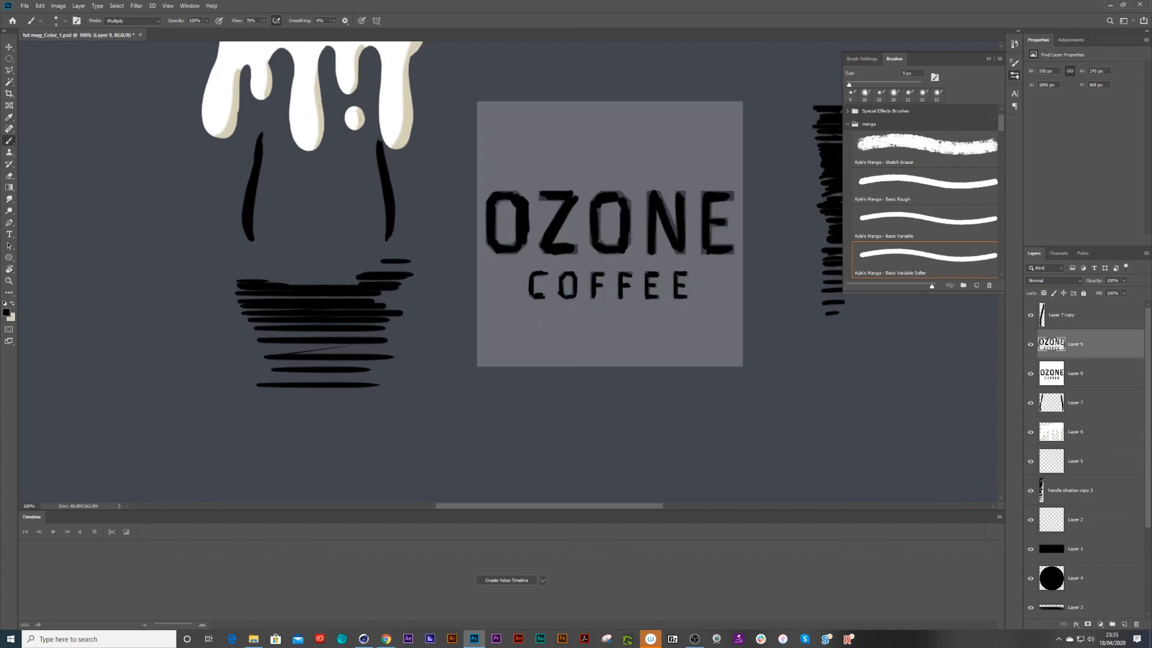
left_click_drag(536, 274, 536, 296)
key("ctrl+j")
key("v")
left_click_drag(663, 300, 667, 298)
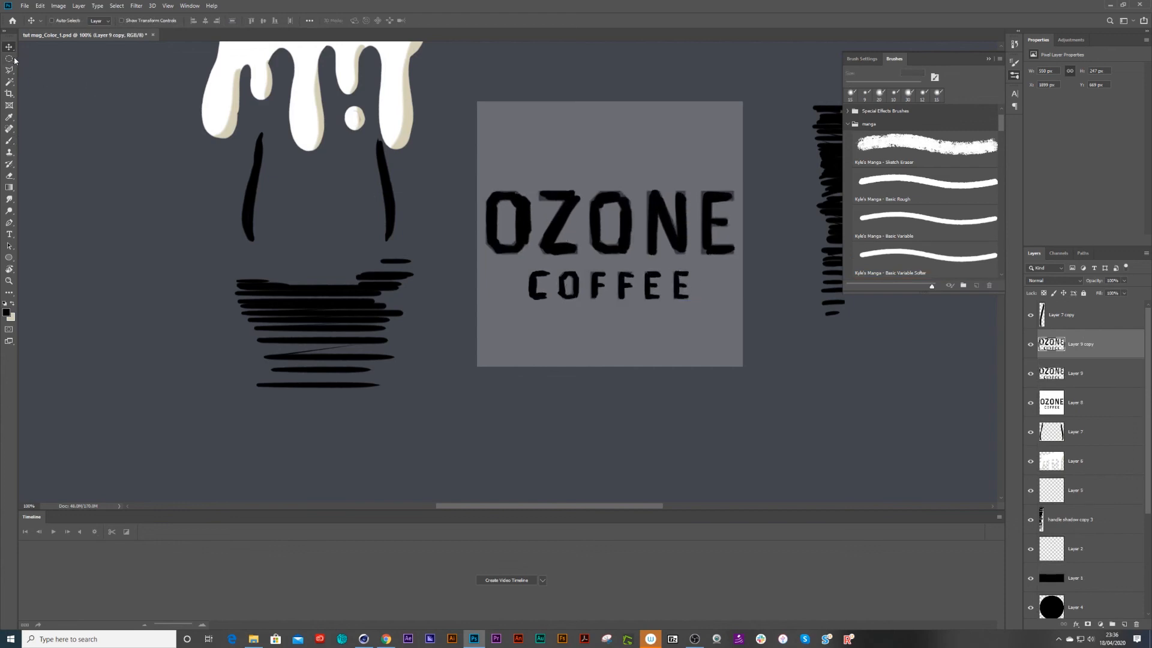
Step: Delete the word OZONE from the duplicate layer with a rectangular selection and hide the logo reference on Layer 8
left_click_drag(9, 58, 11, 59)
left_click(42, 60)
left_click_drag(465, 171, 749, 262)
left_click(782, 326)
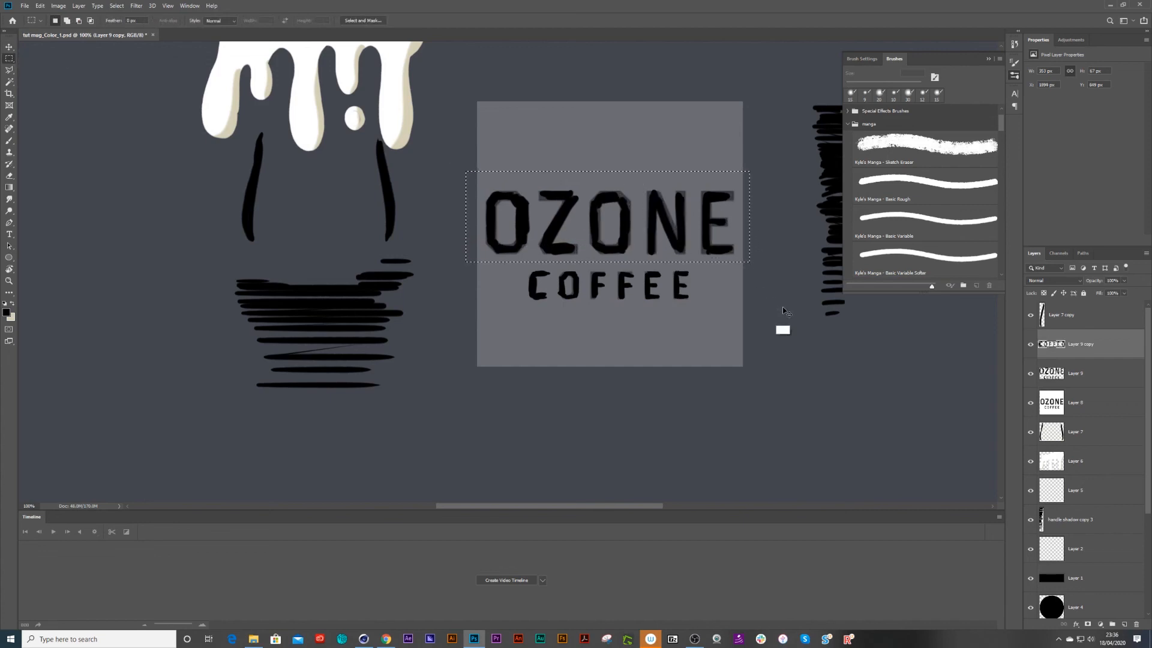
key("b")
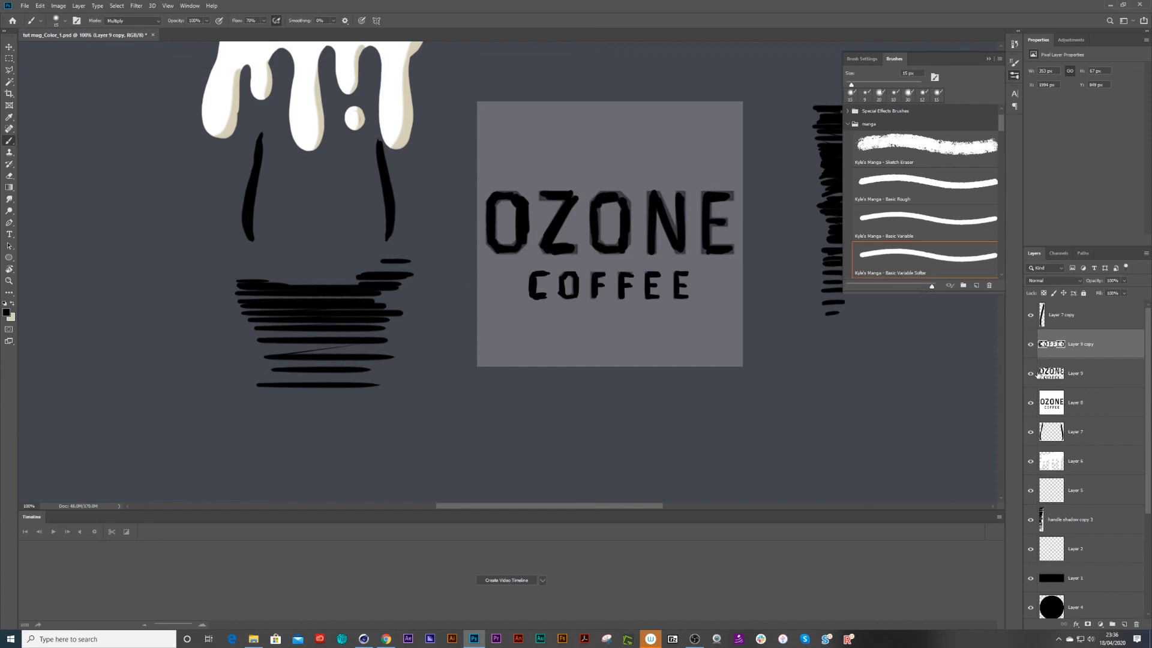
left_click(1030, 405)
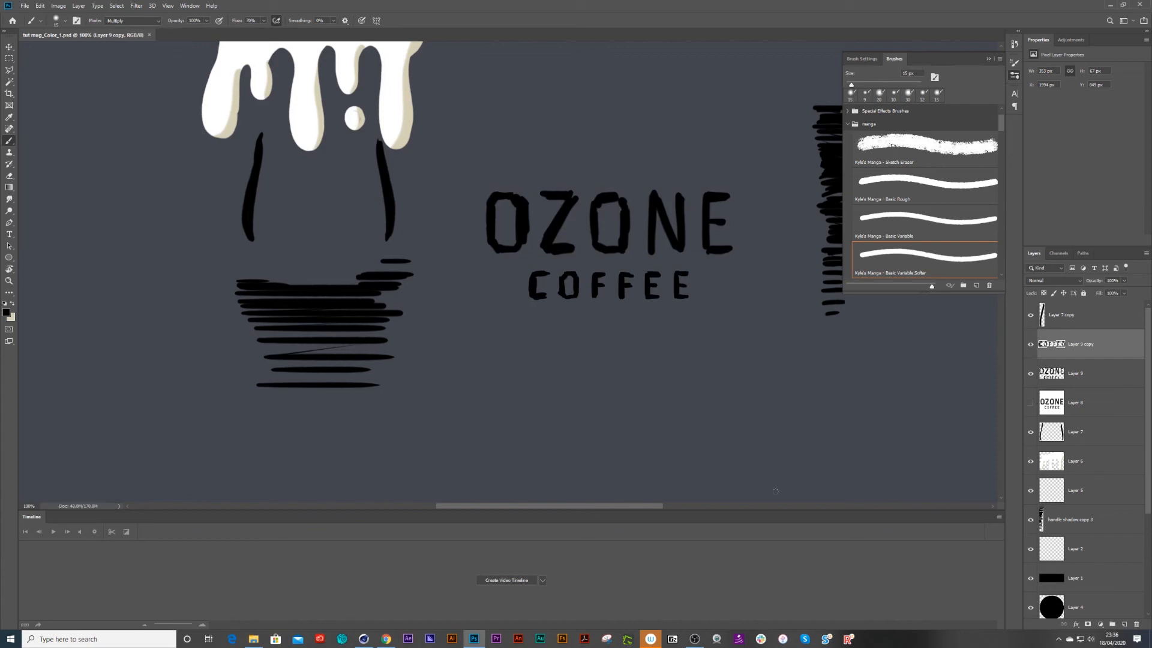
Step: Switch to Cinema 4D, add a Compositing tag to the mug object and turn off its Self Shadowing
left_click(364, 638)
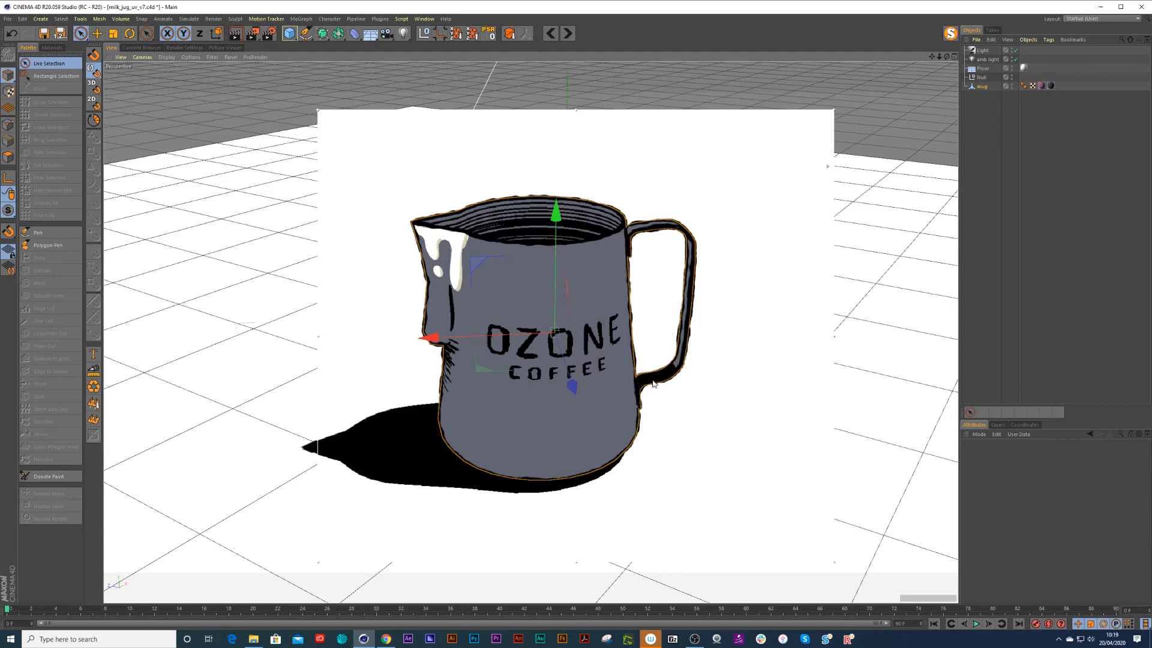
mouse_move(680, 390)
left_mouse_down()
mouse_move(618, 393)
mouse_move(583, 275)
mouse_move(536, 294)
left_mouse_up()
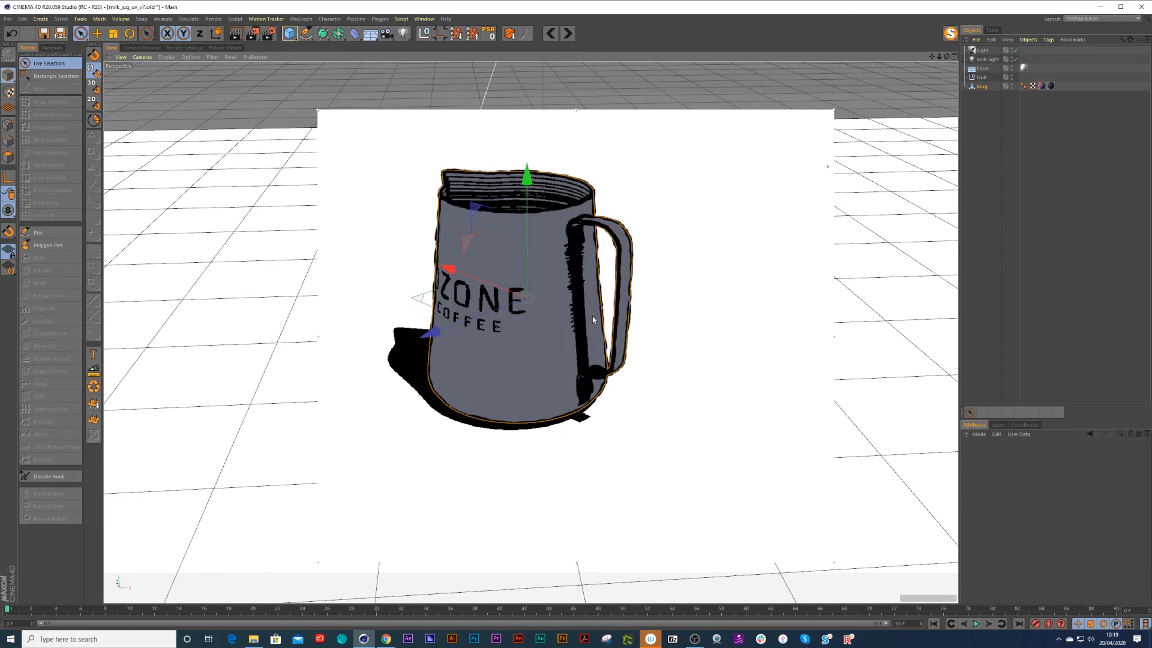
left_click(980, 87)
left_click(1047, 40)
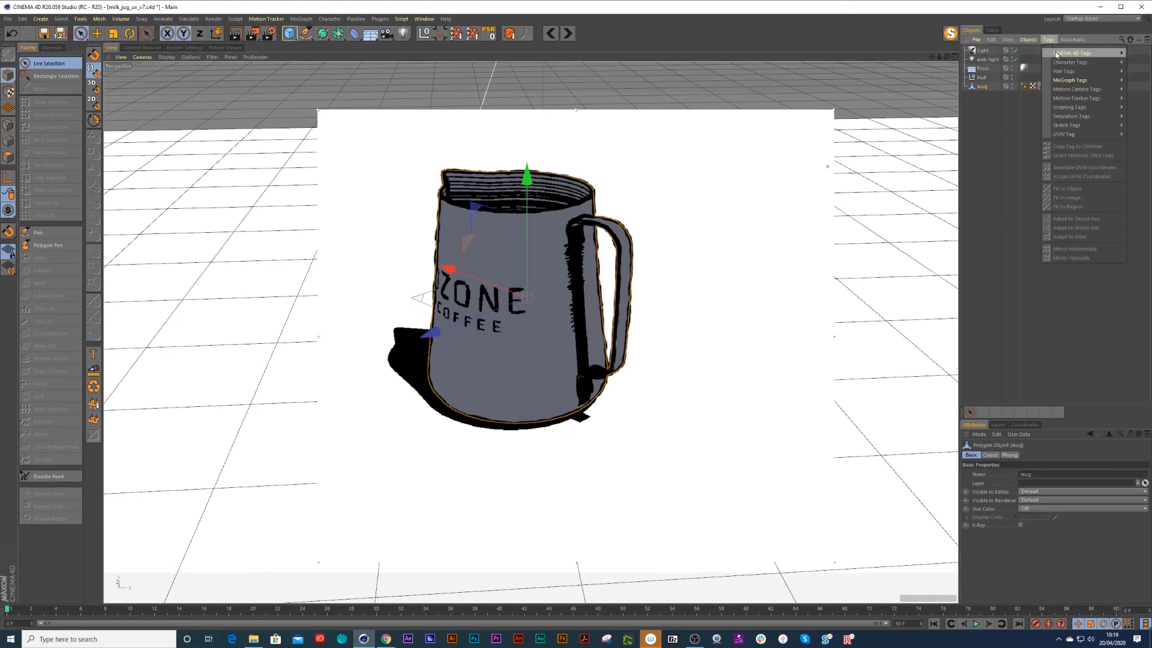
mouse_move(1067, 52)
left_click(998, 117)
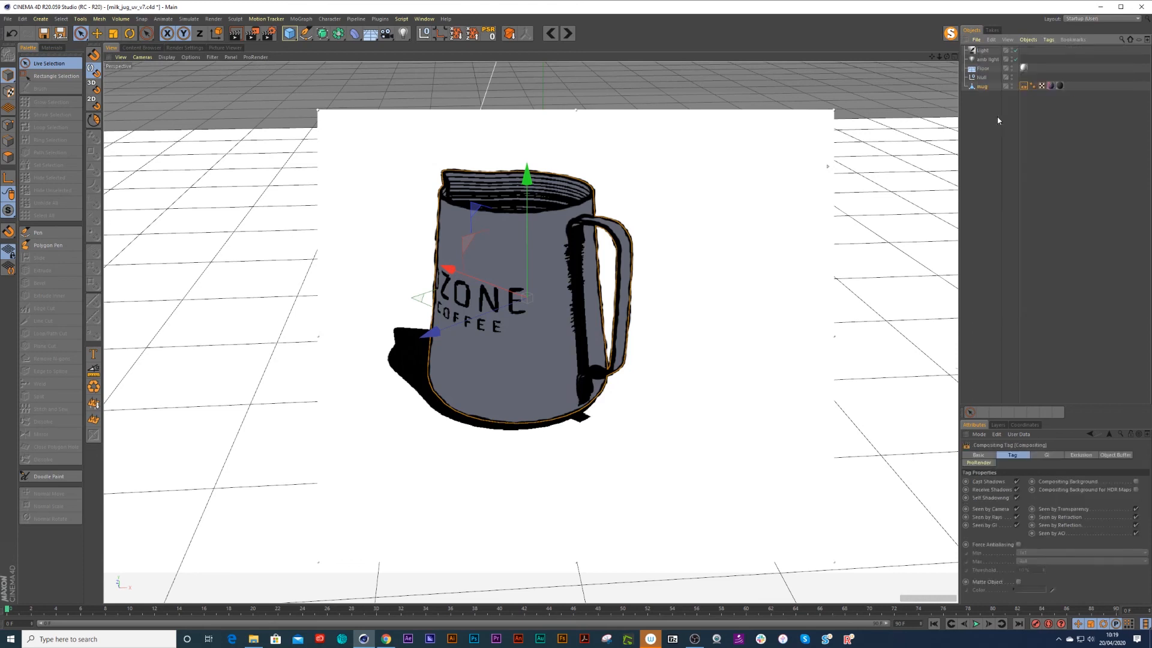
left_click(1016, 498)
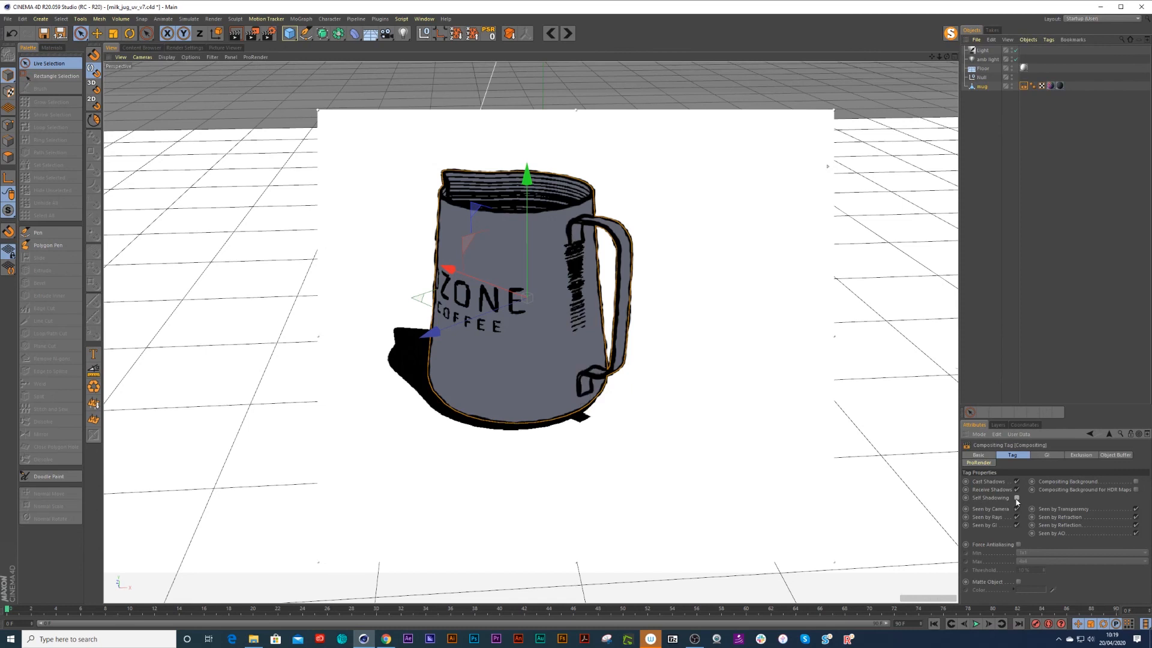